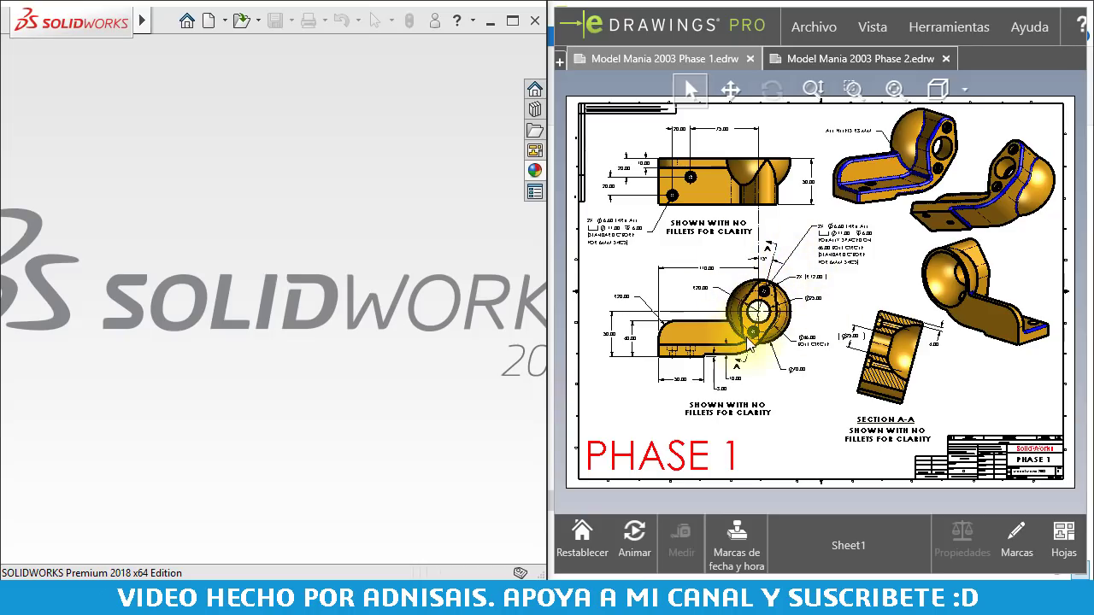
Glance at the Phase 2 drawing, then zoom into the Phase 1 isometric view and its fillets
{"action": "left_click", "coordinate": [818, 60]}
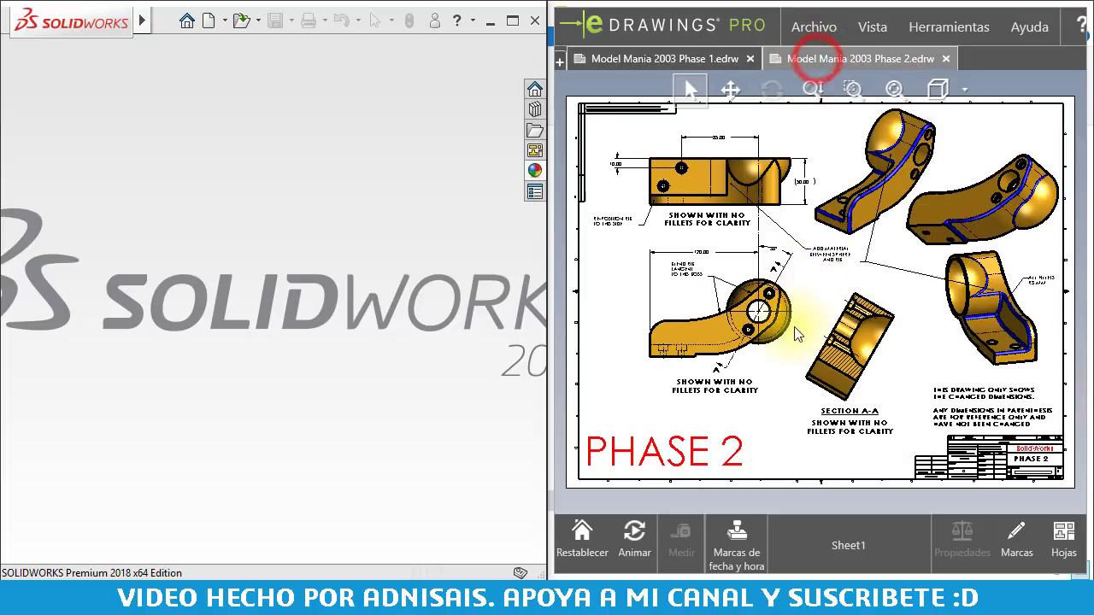
{"action": "left_click", "coordinate": [654, 60]}
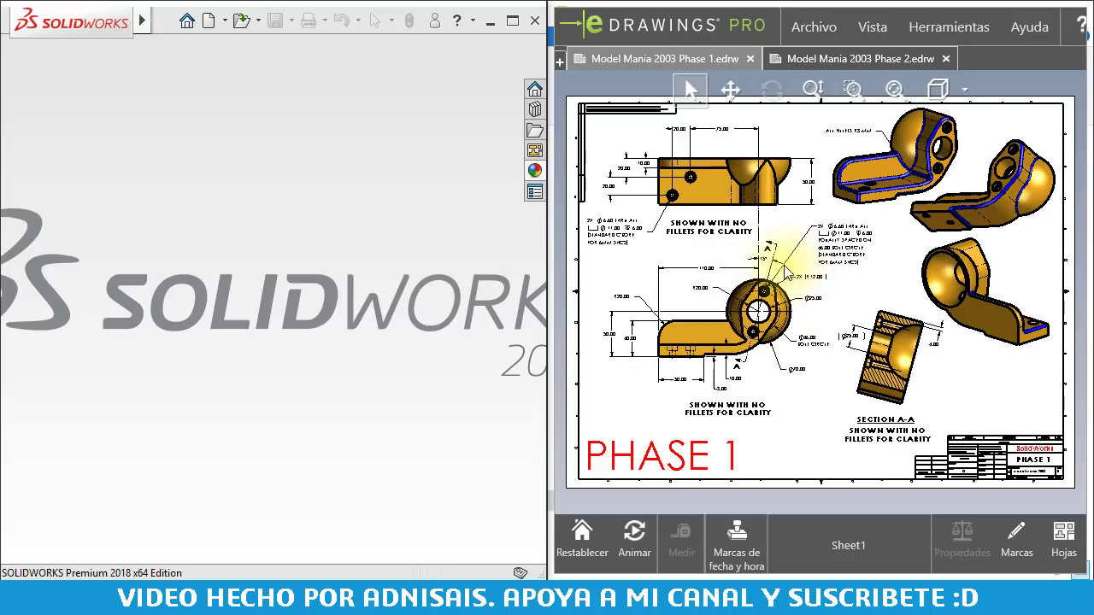
{"action": "scroll", "coordinate": [808, 278], "scroll_direction": "up", "scroll_amount": 3}
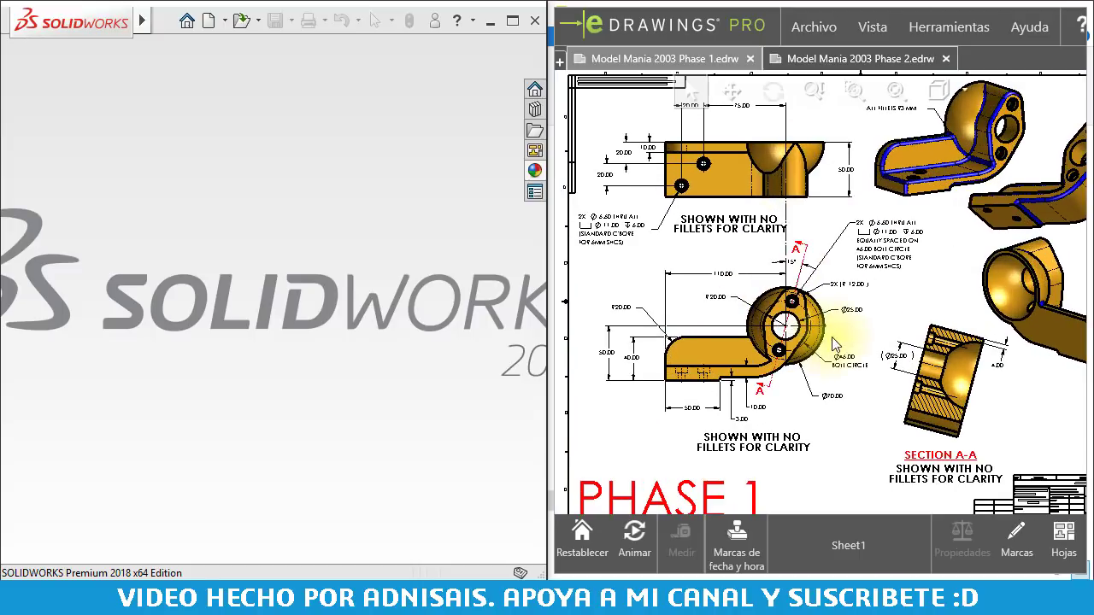
{"action": "middle_click_drag", "start_coordinate": [823, 309], "coordinate": [806, 293]}
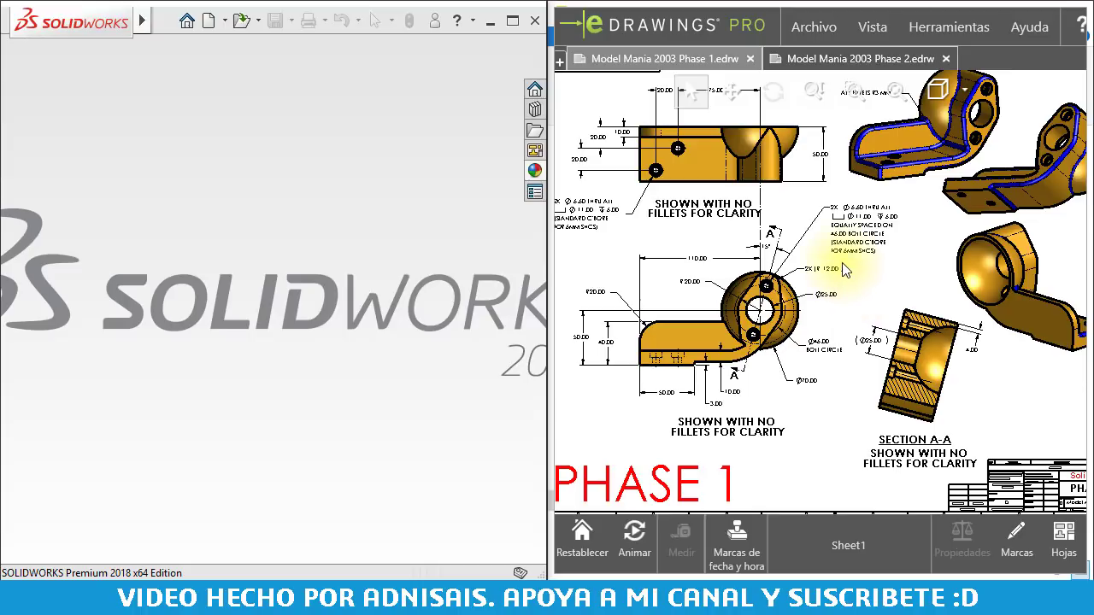
{"action": "scroll", "coordinate": [852, 268], "scroll_direction": "up", "scroll_amount": 2}
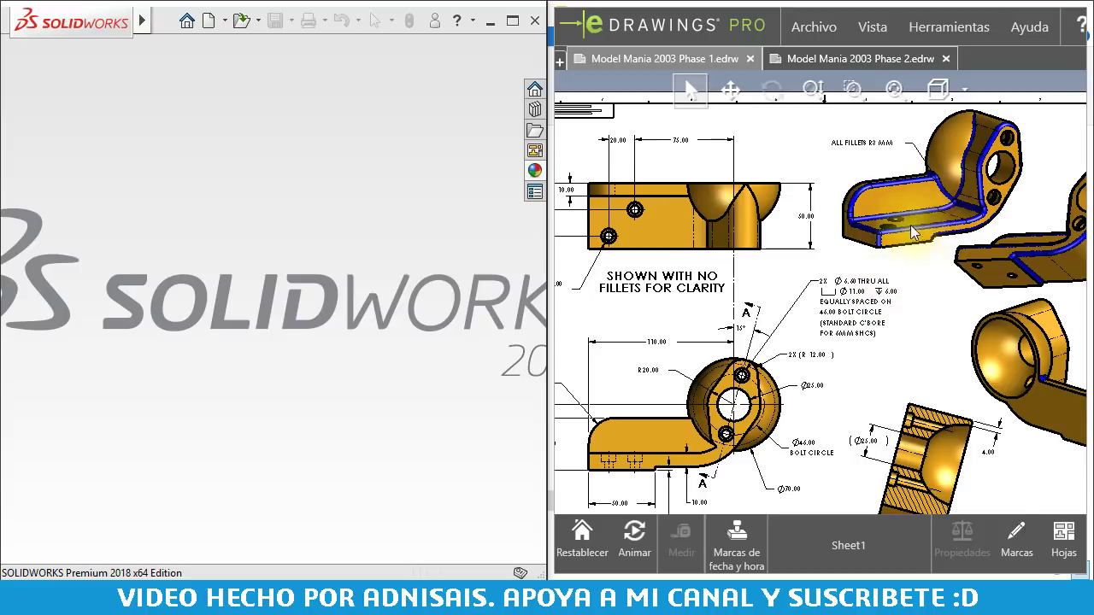
{"action": "scroll", "coordinate": [889, 239], "scroll_direction": "up", "scroll_amount": 2}
{"action": "scroll", "coordinate": [834, 247], "scroll_direction": "down", "scroll_amount": 1}
{"action": "scroll", "coordinate": [840, 256], "scroll_direction": "up", "scroll_amount": 3}
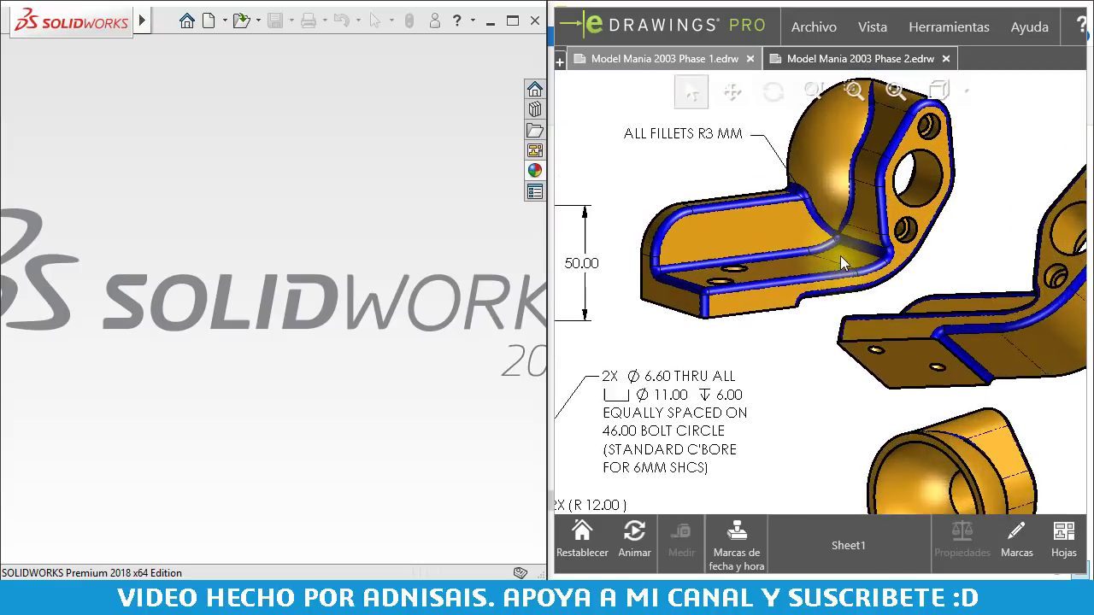
{"action": "middle_click_drag", "start_coordinate": [881, 198], "coordinate": [918, 289]}
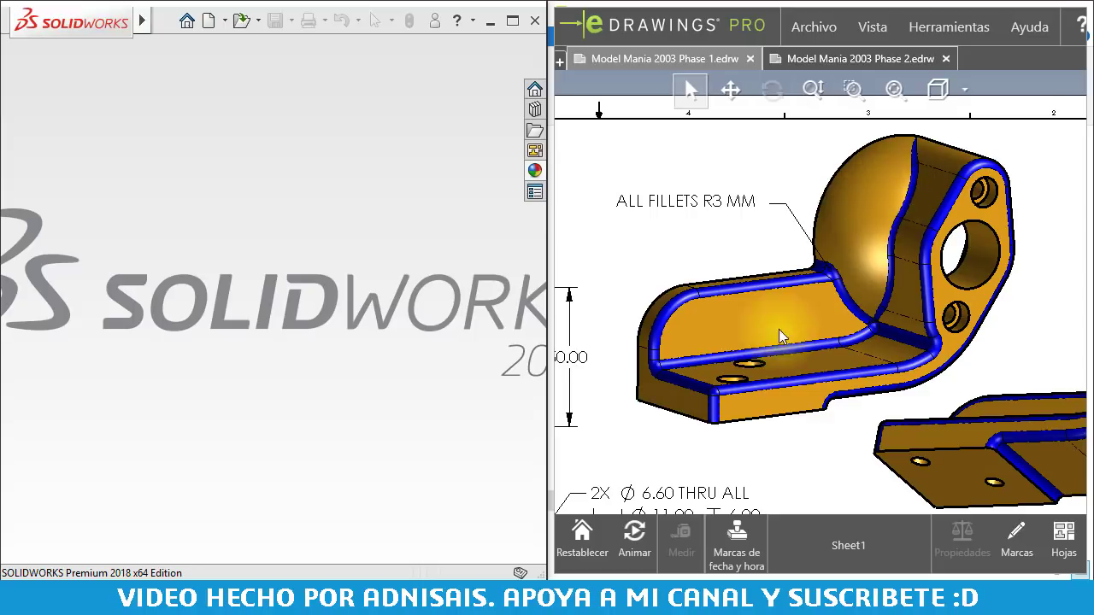
Zoom and pan across the Phase 1 drawing's top and front views
{"action": "scroll", "coordinate": [858, 271], "scroll_direction": "up", "scroll_amount": 1}
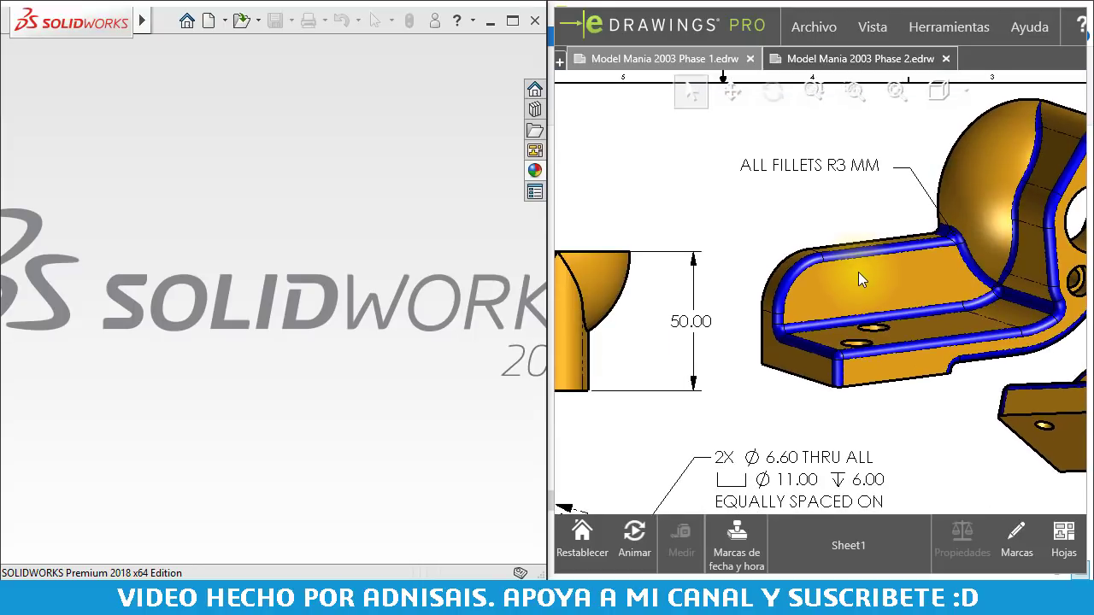
{"action": "scroll", "coordinate": [848, 286], "scroll_direction": "up", "scroll_amount": 2}
{"action": "scroll", "coordinate": [836, 323], "scroll_direction": "down", "scroll_amount": 5}
{"action": "scroll", "coordinate": [836, 323], "scroll_direction": "down", "scroll_amount": 3}
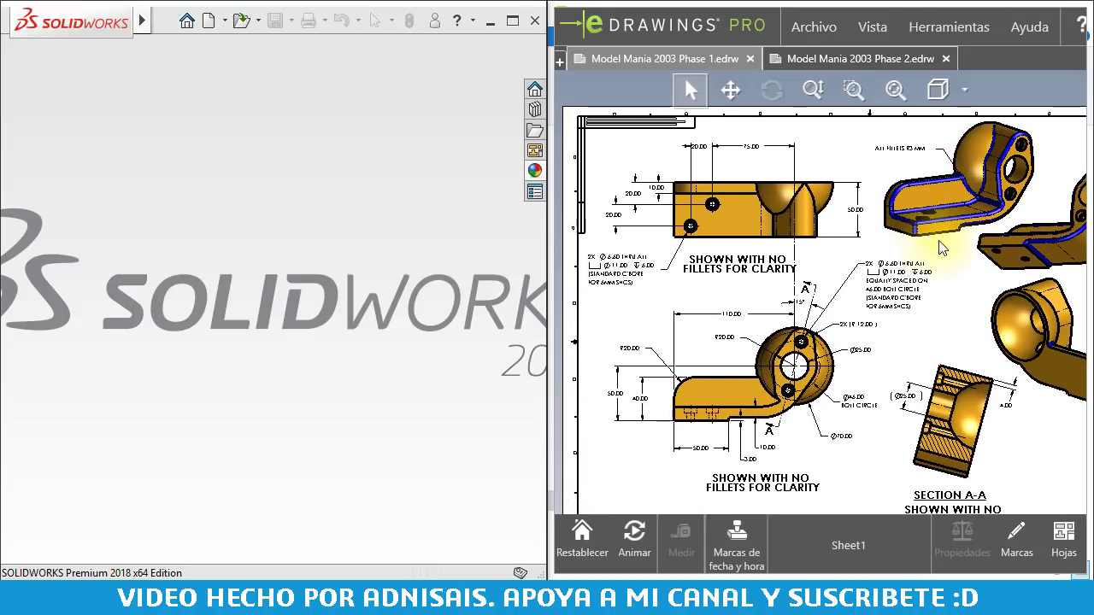
{"action": "scroll", "coordinate": [753, 338], "scroll_direction": "up", "scroll_amount": 1}
{"action": "scroll", "coordinate": [752, 341], "scroll_direction": "up", "scroll_amount": 1}
{"action": "scroll", "coordinate": [757, 338], "scroll_direction": "up", "scroll_amount": 1}
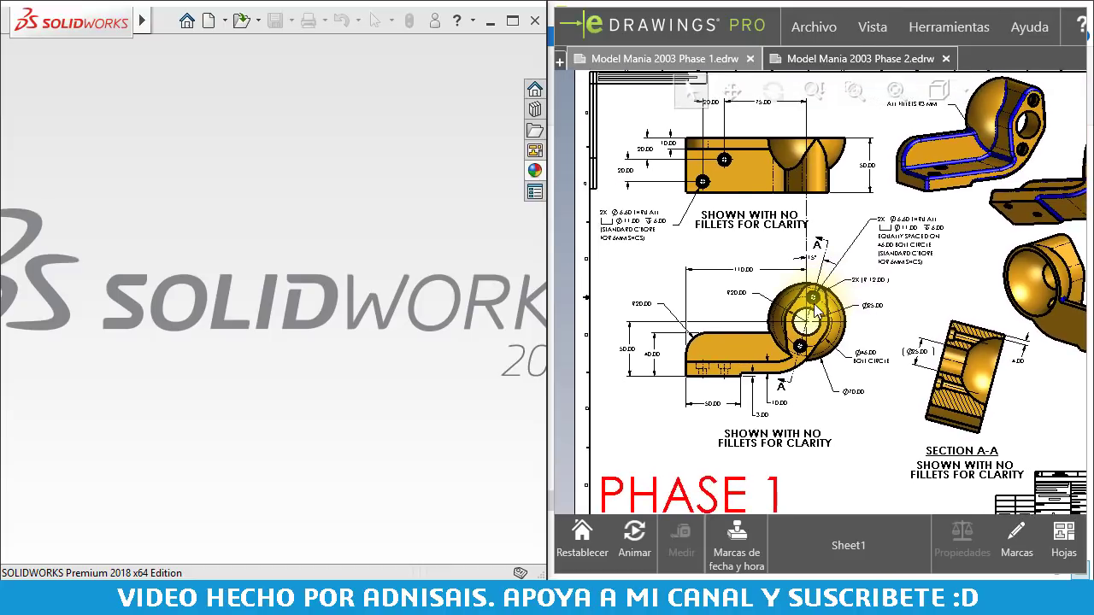
{"action": "scroll", "coordinate": [760, 337], "scroll_direction": "up", "scroll_amount": 1}
{"action": "scroll", "coordinate": [760, 337], "scroll_direction": "up", "scroll_amount": 1}
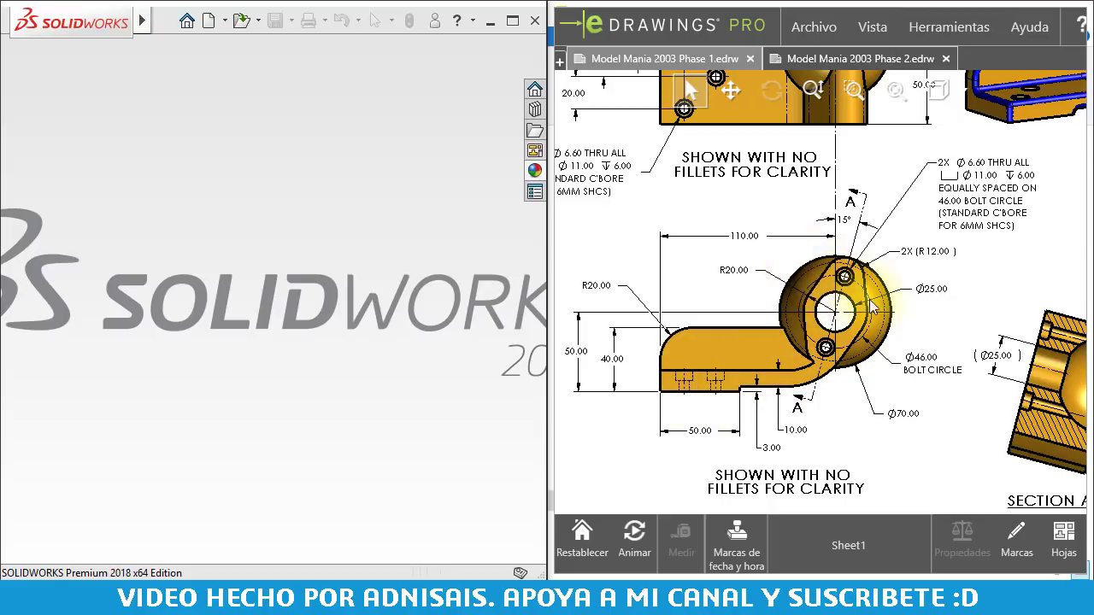
{"action": "scroll", "coordinate": [880, 312], "scroll_direction": "up", "scroll_amount": 3}
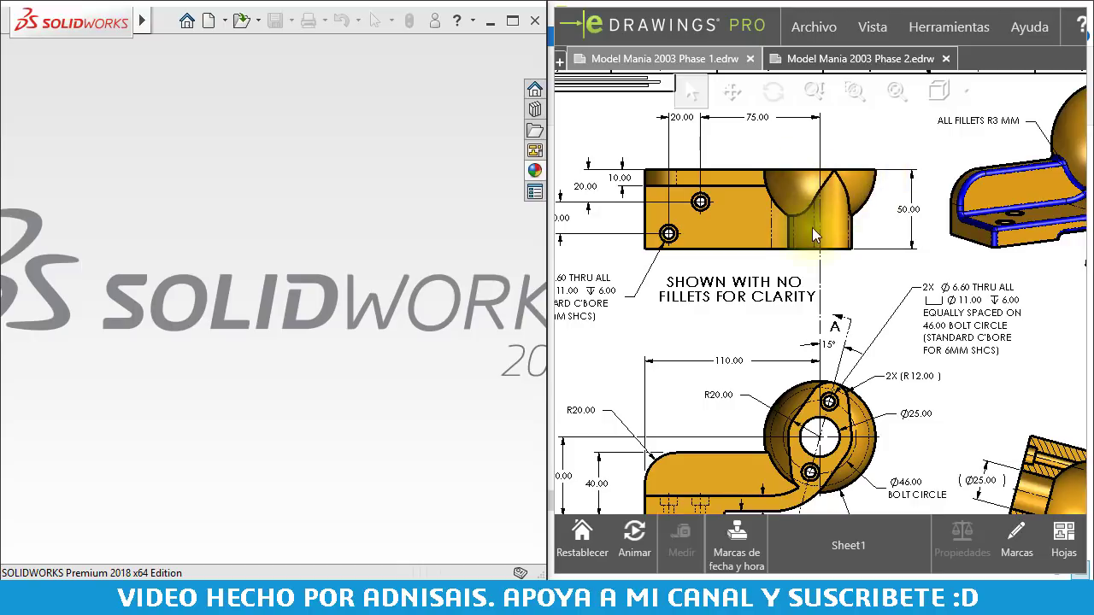
{"action": "middle_click_drag", "start_coordinate": [816, 229], "coordinate": [869, 199]}
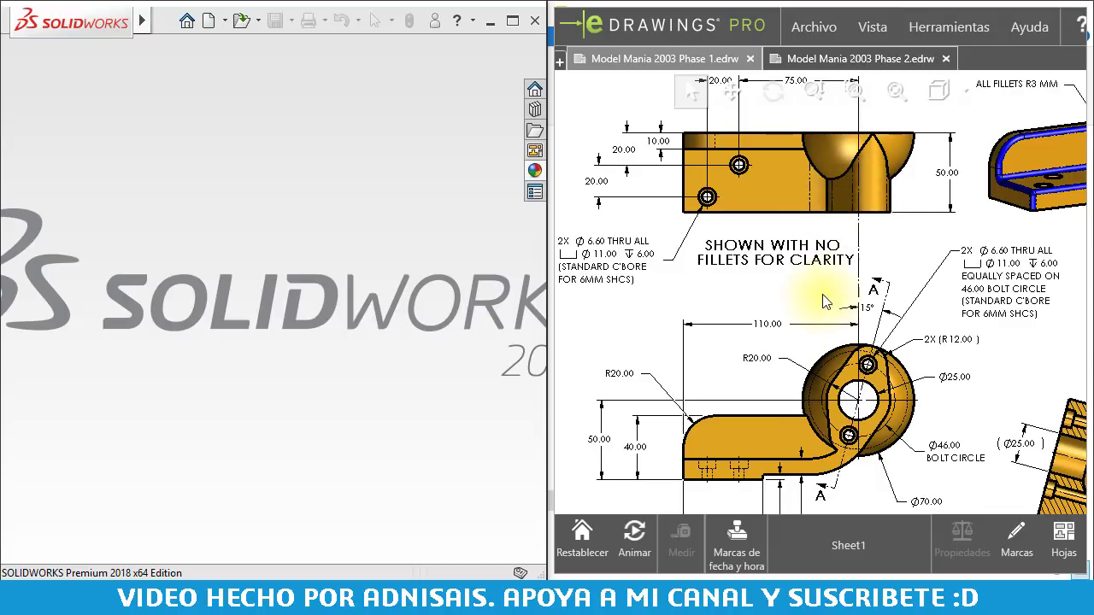
{"action": "middle_click_drag", "start_coordinate": [825, 301], "coordinate": [837, 241]}
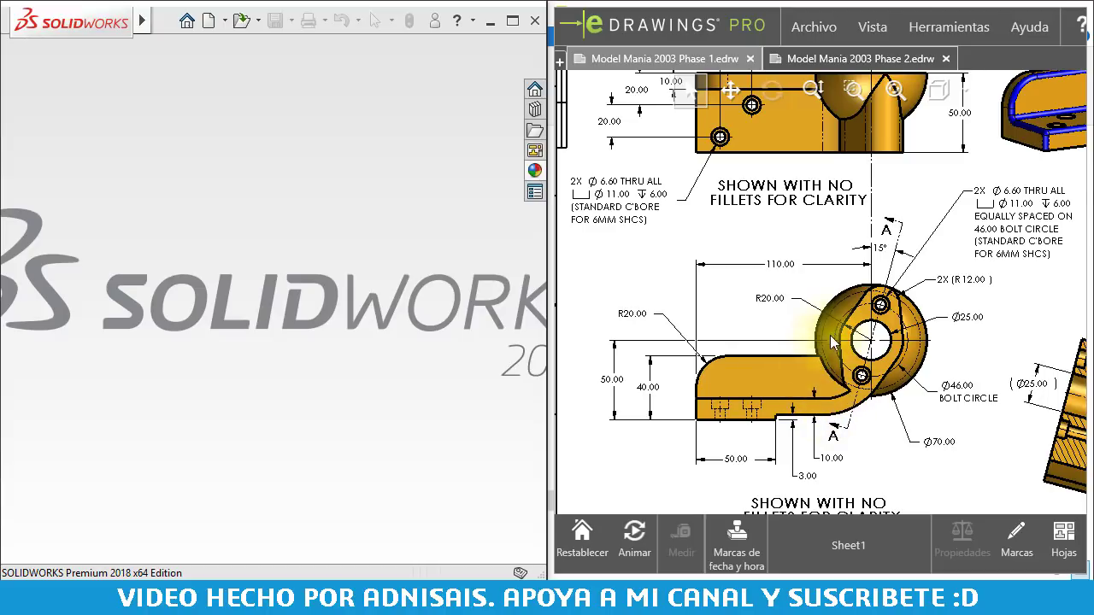
{"action": "scroll", "coordinate": [861, 265], "scroll_direction": "up", "scroll_amount": 3}
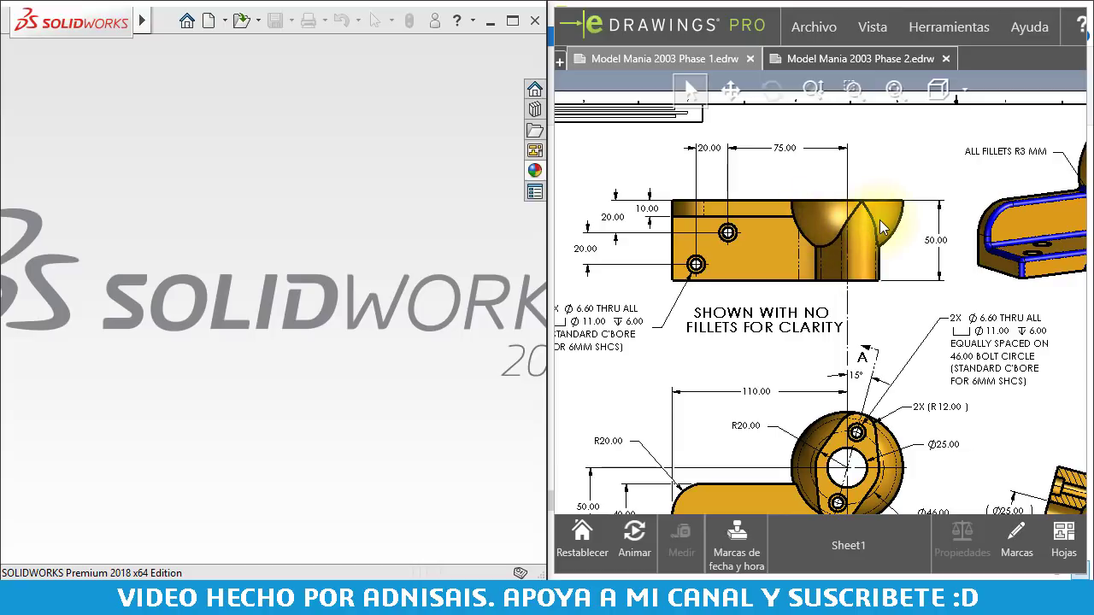
{"action": "scroll", "coordinate": [849, 250], "scroll_direction": "down", "scroll_amount": 3}
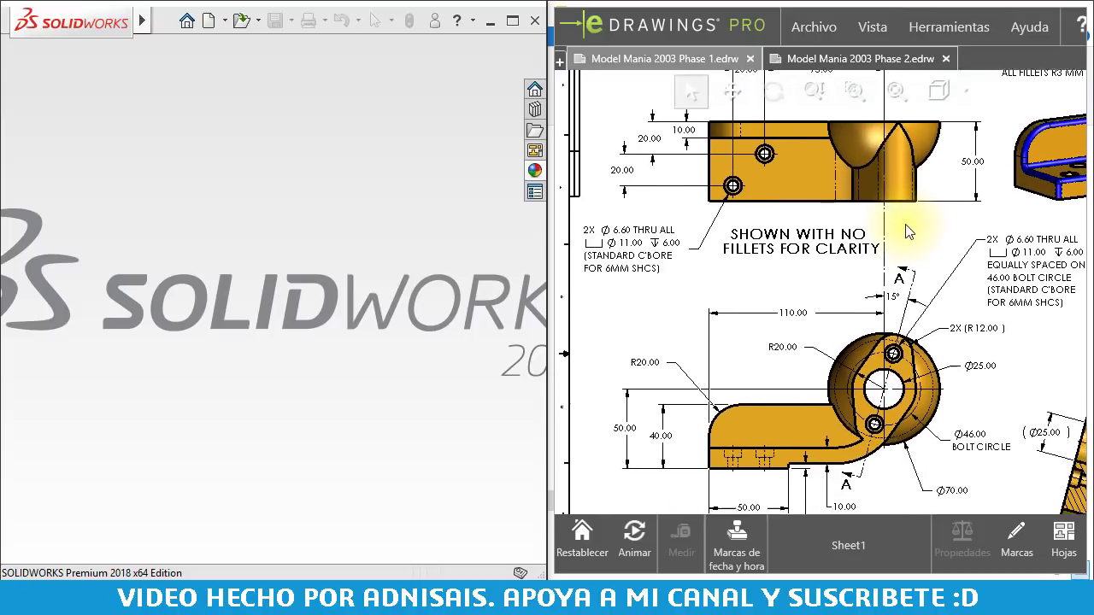
{"action": "scroll", "coordinate": [896, 321], "scroll_direction": "down", "scroll_amount": 2}
{"action": "scroll", "coordinate": [898, 330], "scroll_direction": "down", "scroll_amount": 1}
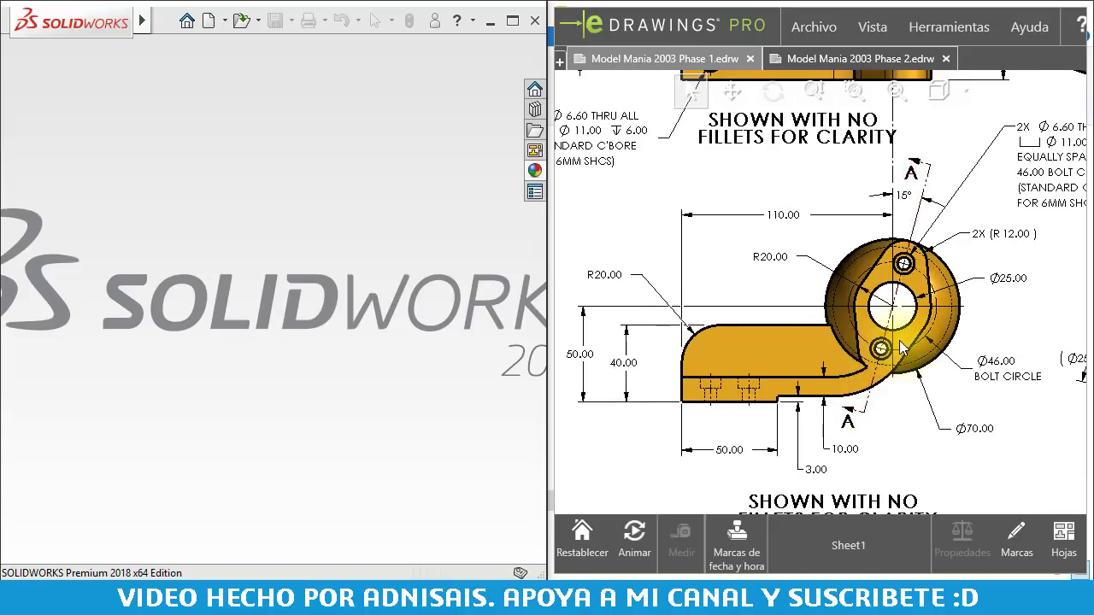
{"action": "scroll", "coordinate": [915, 300], "scroll_direction": "down", "scroll_amount": 1}
{"action": "scroll", "coordinate": [924, 257], "scroll_direction": "down", "scroll_amount": 1}
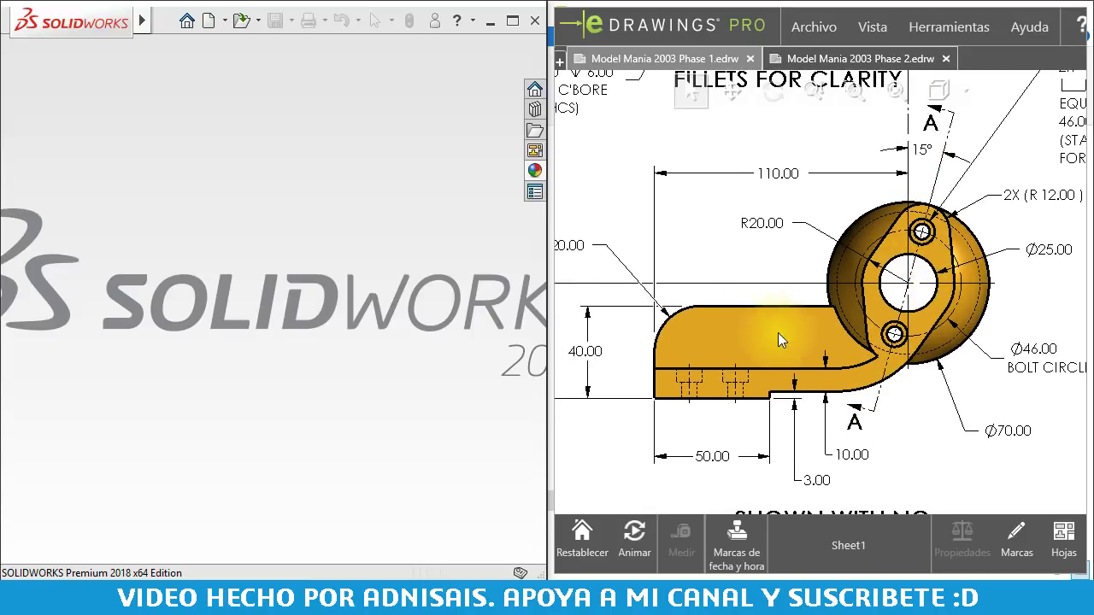
Create a new Pieza document and start a sketch on the Alzado plane
{"action": "left_click", "coordinate": [364, 289]}
{"action": "left_click", "coordinate": [174, 20]}
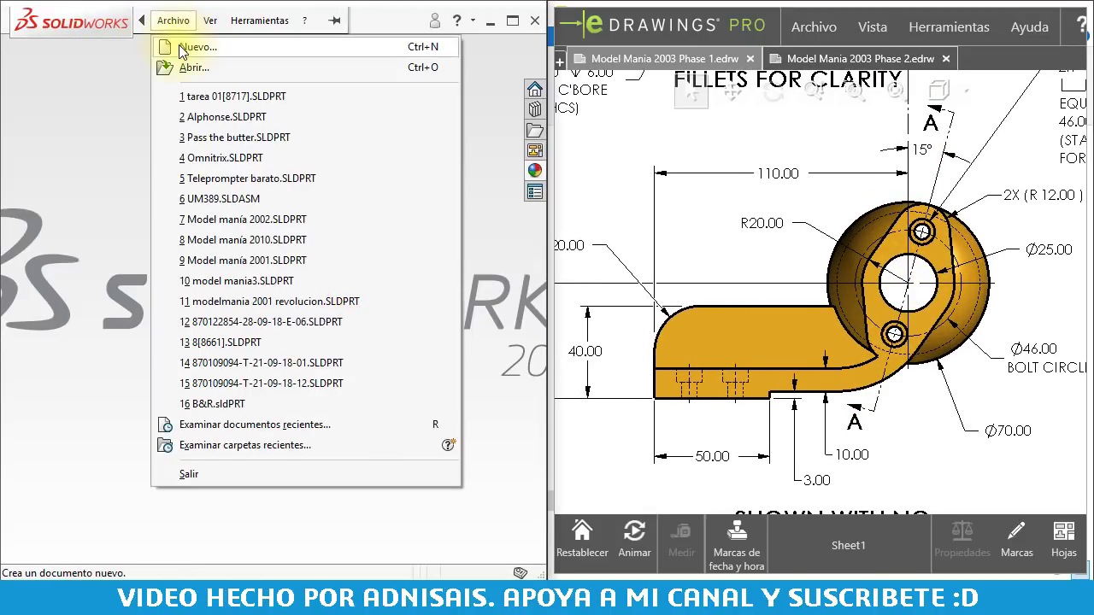
{"action": "left_click", "coordinate": [178, 46]}
{"action": "left_click", "coordinate": [603, 498]}
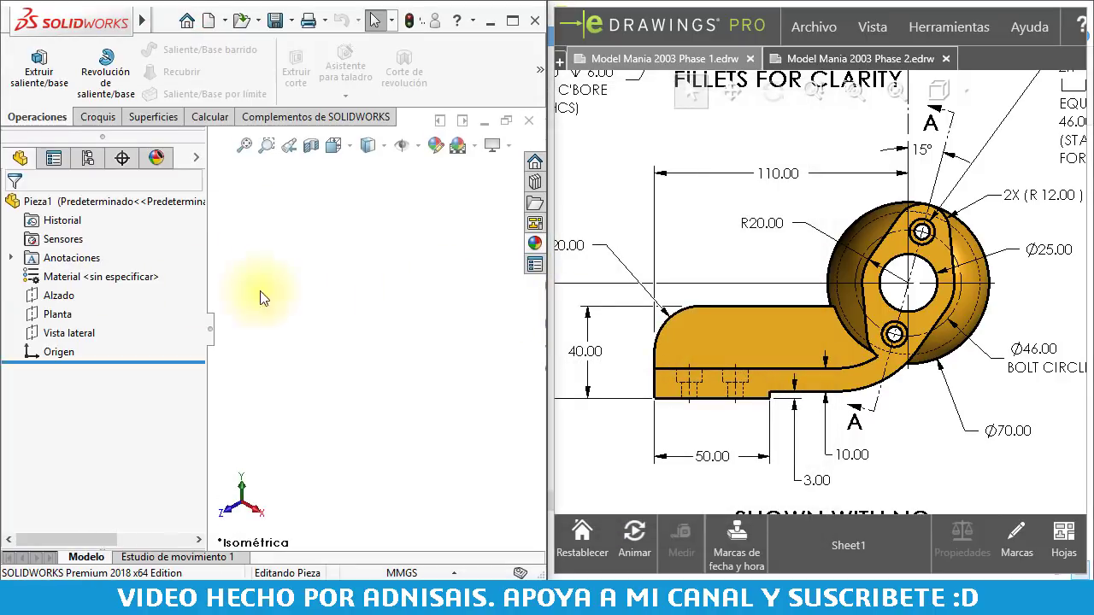
{"action": "left_click", "coordinate": [54, 298]}
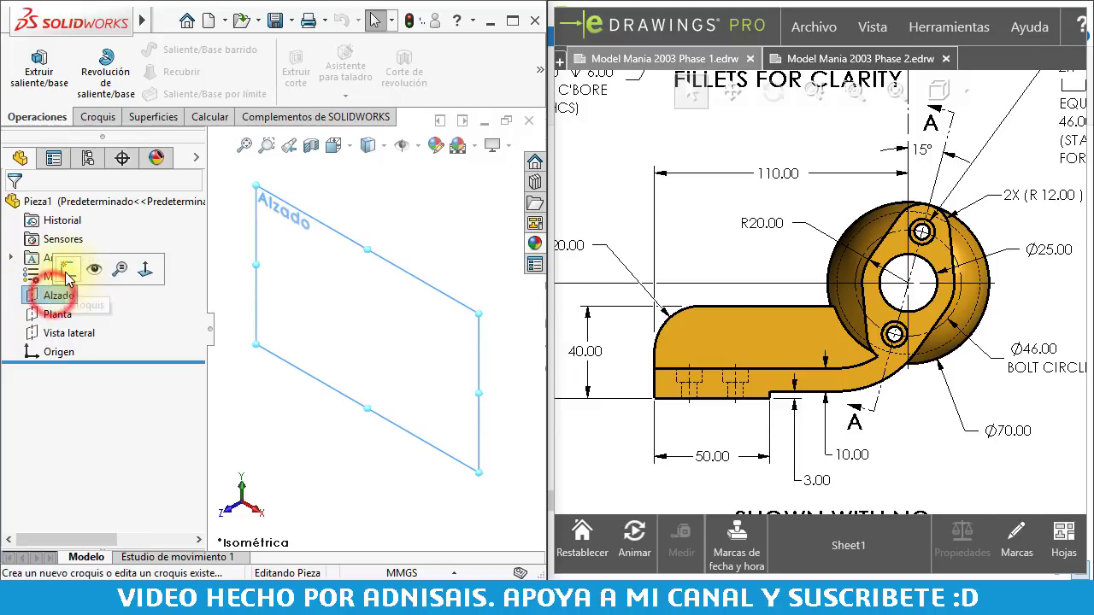
{"action": "left_click", "coordinate": [56, 277]}
{"action": "left_click_drag", "start_coordinate": [199, 290], "coordinate": [137, 290]}
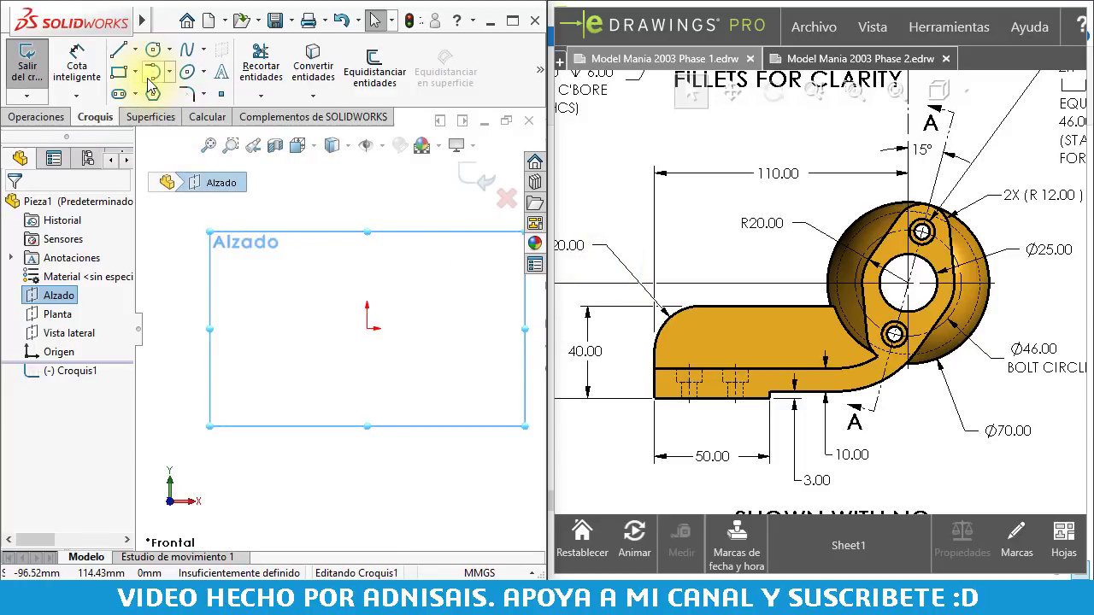
Draw two perpendicular construction lines meeting at the sketch origin
{"action": "left_click", "coordinate": [135, 50]}
{"action": "left_click", "coordinate": [147, 89]}
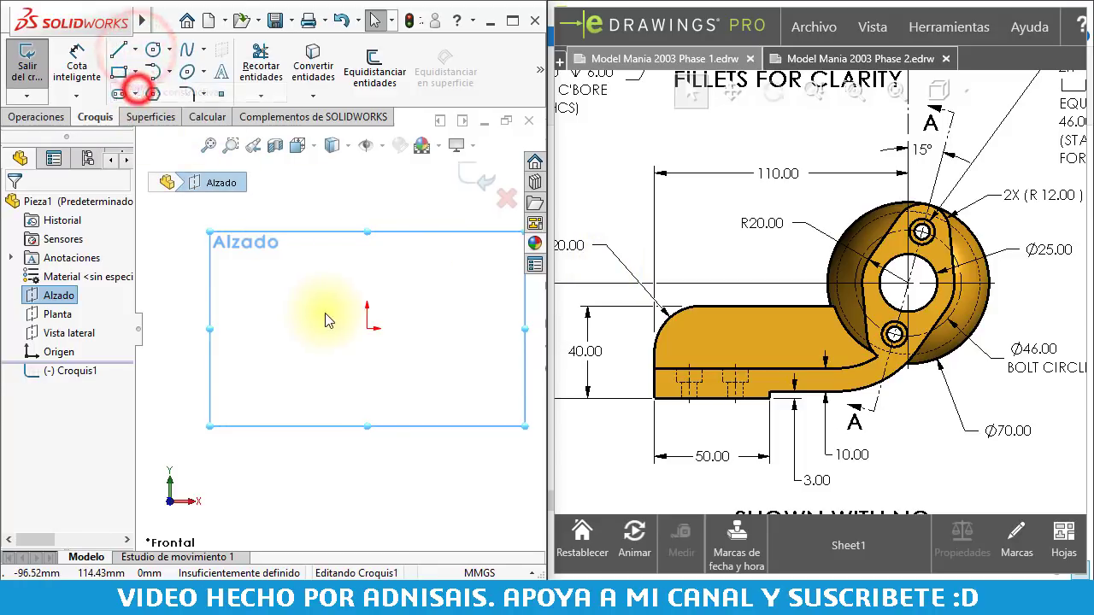
{"action": "left_click", "coordinate": [324, 297]}
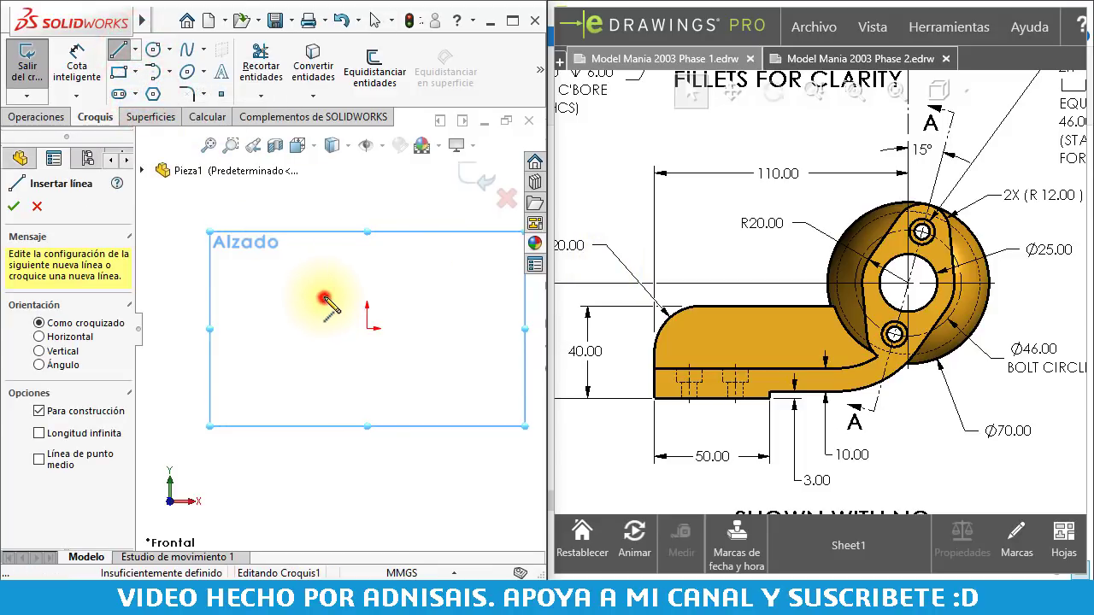
{"action": "left_click", "coordinate": [367, 328]}
{"action": "left_click", "coordinate": [416, 258]}
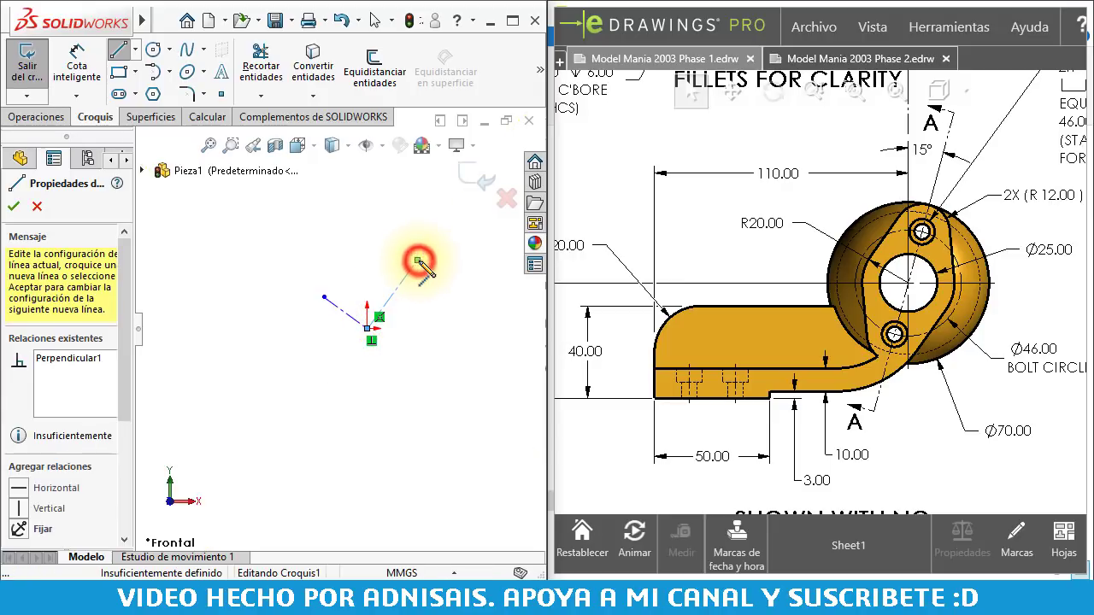
{"action": "key", "text": "Escape"}
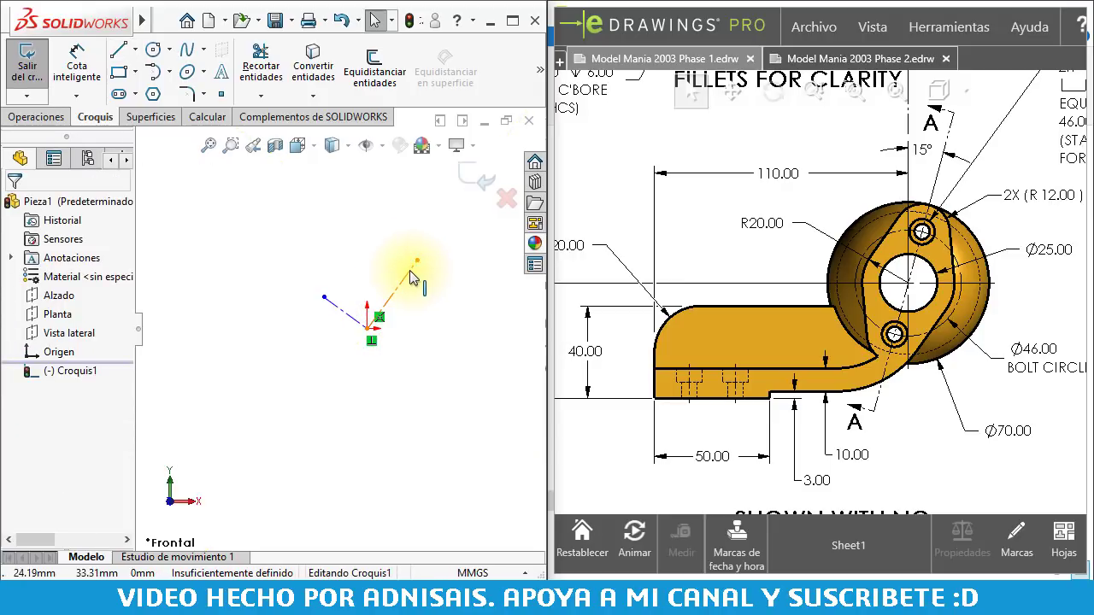
Check the construction line's relations, then begin a regular sketch line left of the origin
{"action": "left_click", "coordinate": [410, 274]}
{"action": "left_click", "coordinate": [405, 322]}
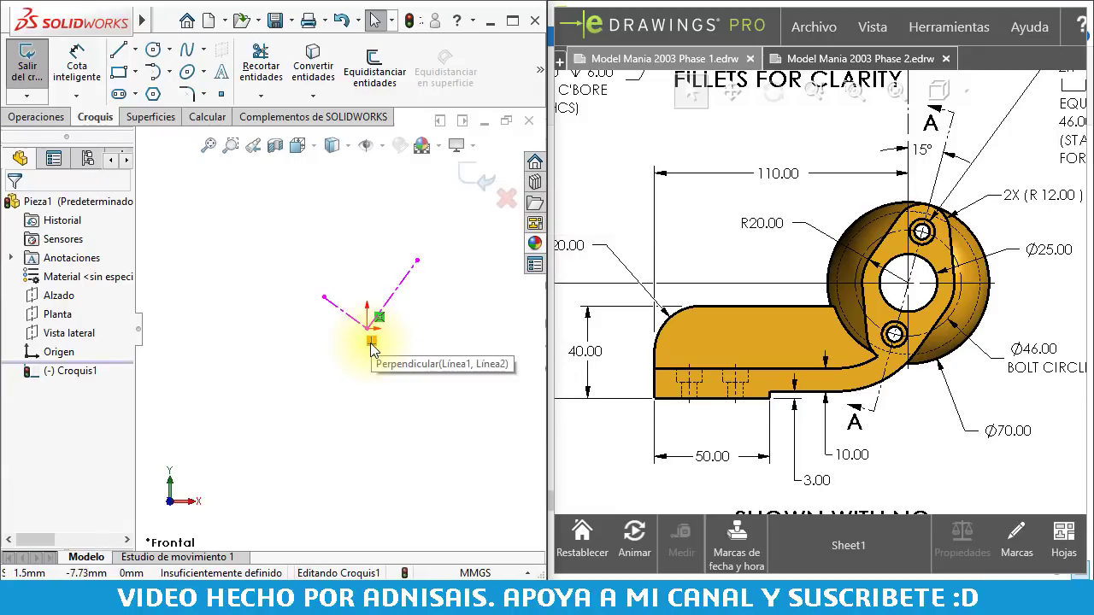
{"action": "left_click", "coordinate": [386, 376]}
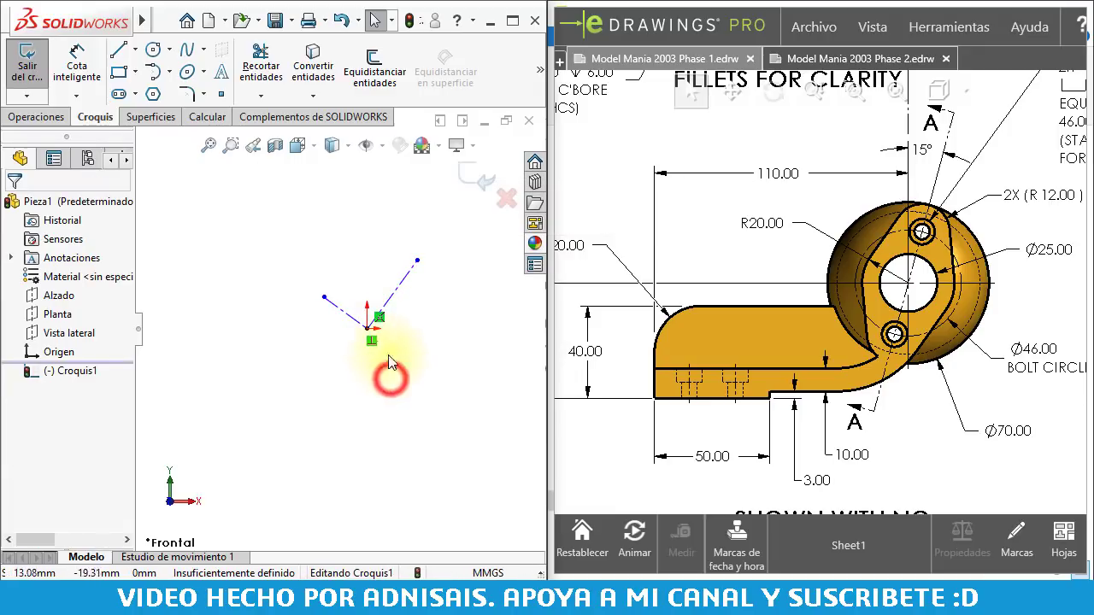
{"action": "left_click", "coordinate": [112, 53]}
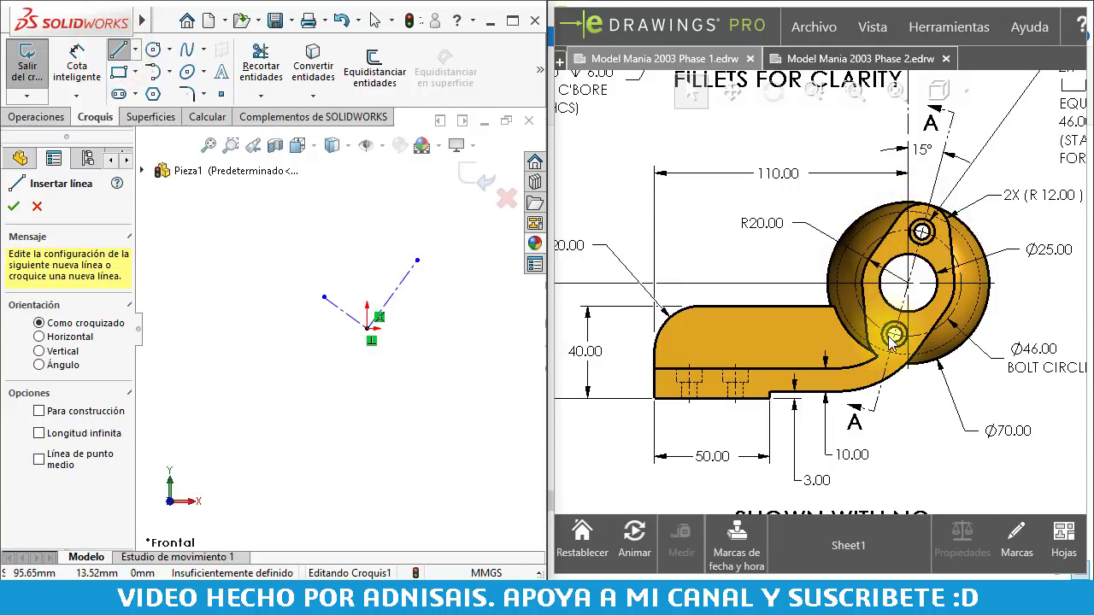
{"action": "left_click", "coordinate": [325, 298]}
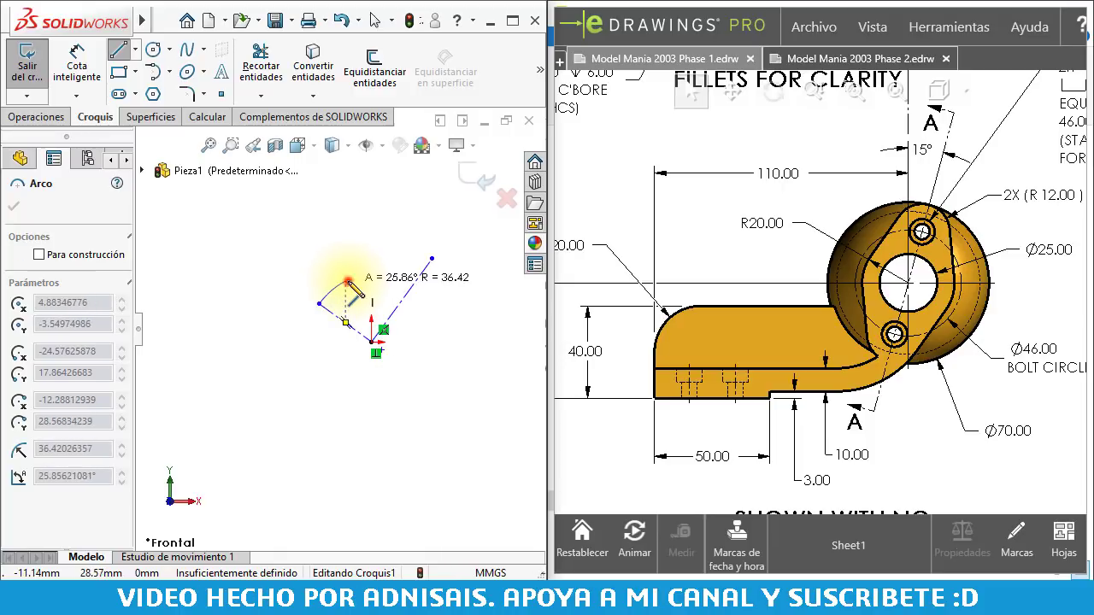
Complete the half outline with a tangent arc, a straight line and a second tangent arc
{"action": "left_click", "coordinate": [346, 282]}
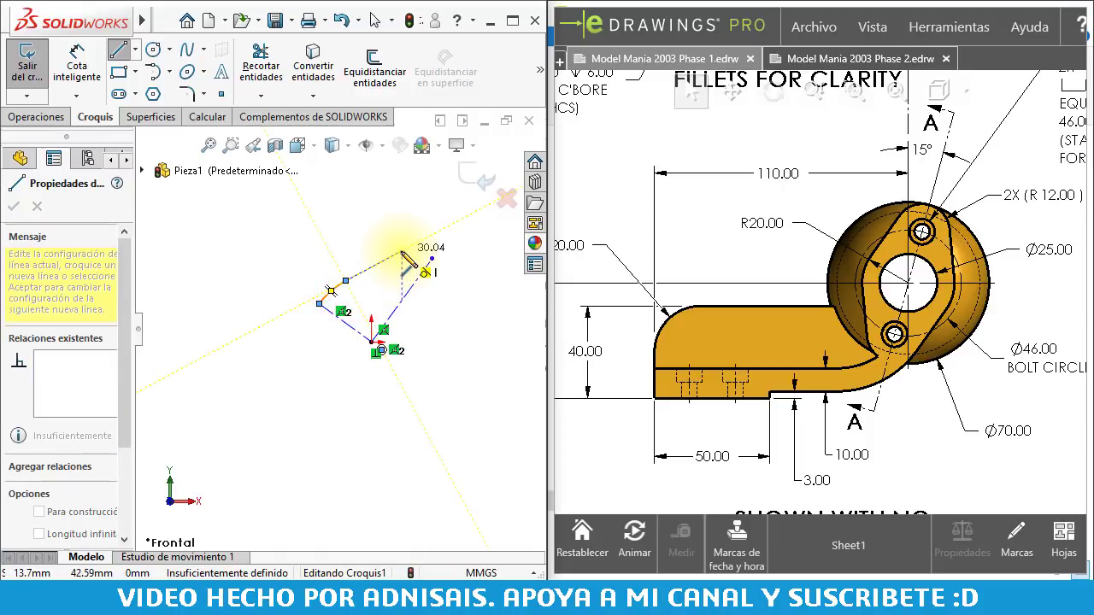
{"action": "left_click", "coordinate": [401, 254]}
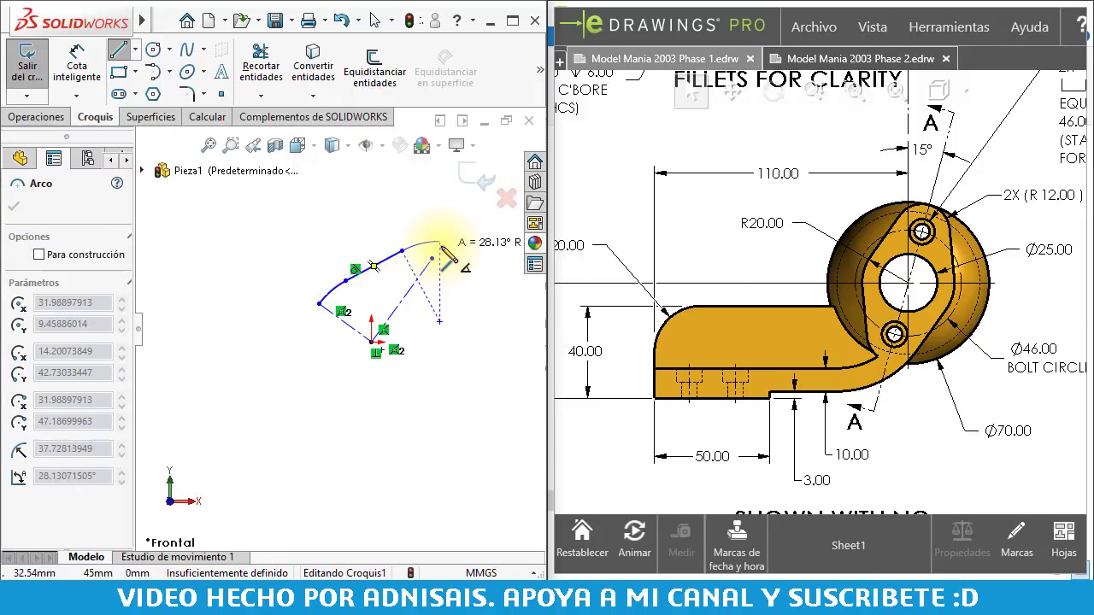
{"action": "left_click", "coordinate": [444, 255]}
{"action": "scroll", "coordinate": [440, 246], "scroll_direction": "down", "scroll_amount": 2}
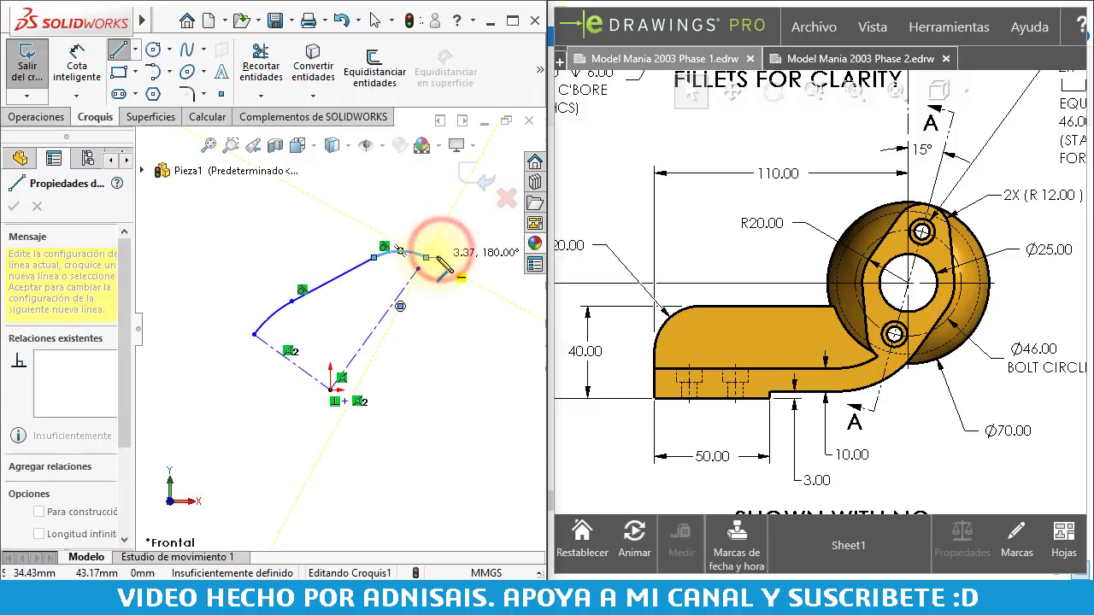
{"action": "key", "text": "Escape"}
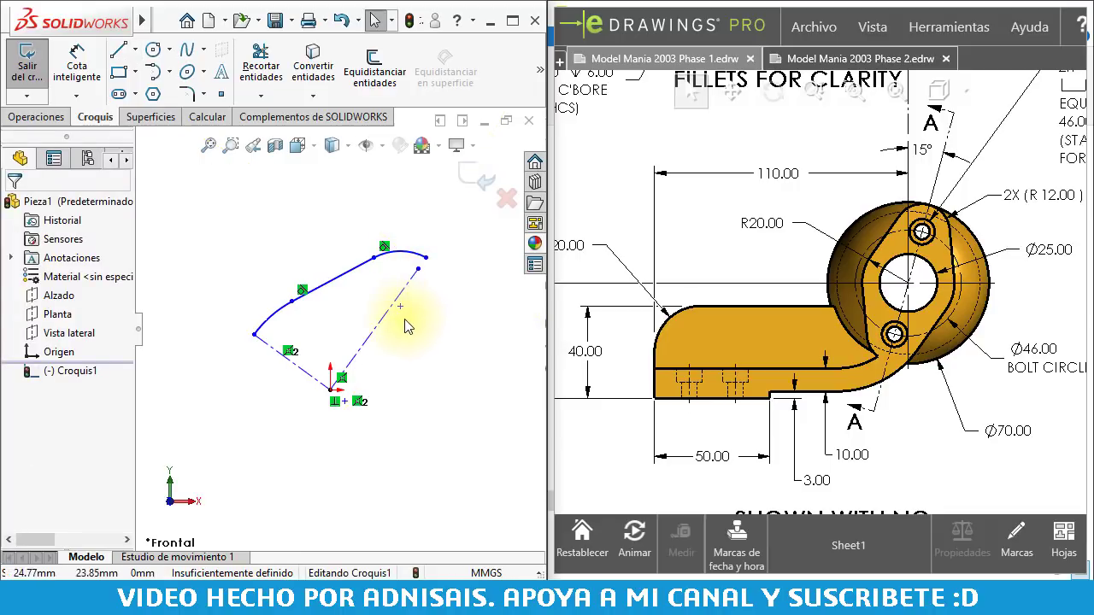
Make the loose sketch point coincident with the dashed centreline, then select the half outline
{"action": "left_click", "coordinate": [418, 270]}
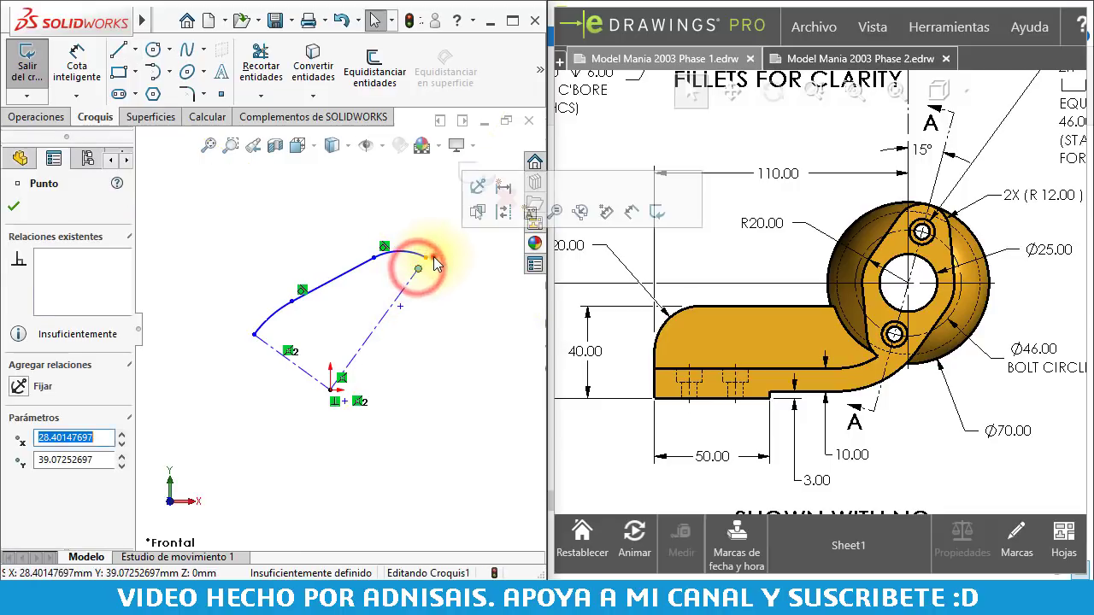
{"action": "left_click", "coordinate": [431, 256]}
{"action": "left_click", "coordinate": [423, 284], "text": "ctrl"}
{"action": "left_click", "coordinate": [428, 287]}
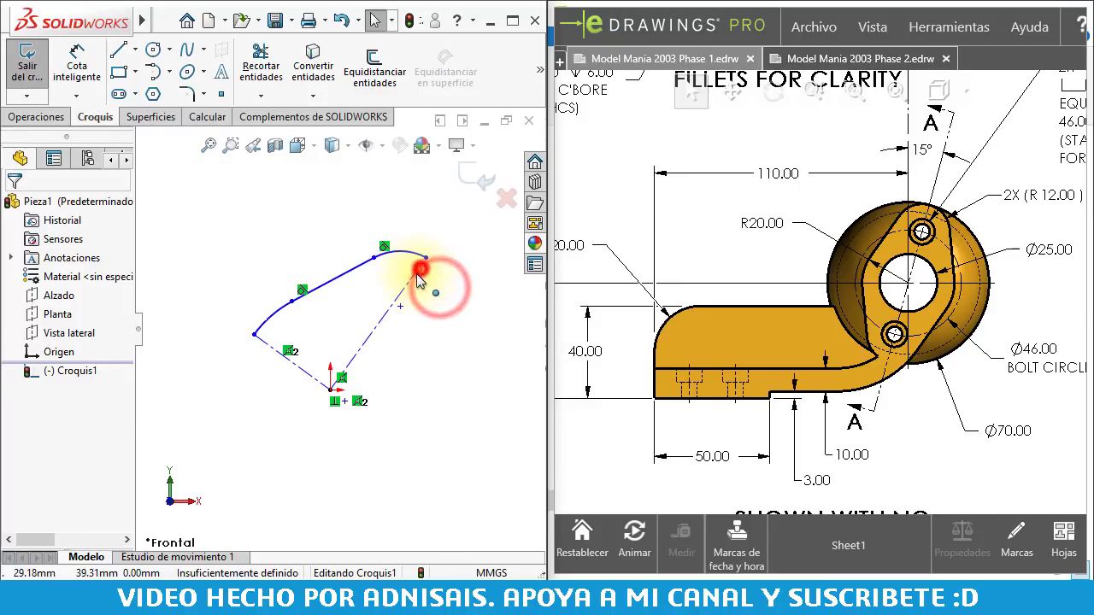
{"action": "left_click_drag", "start_coordinate": [419, 271], "coordinate": [433, 248]}
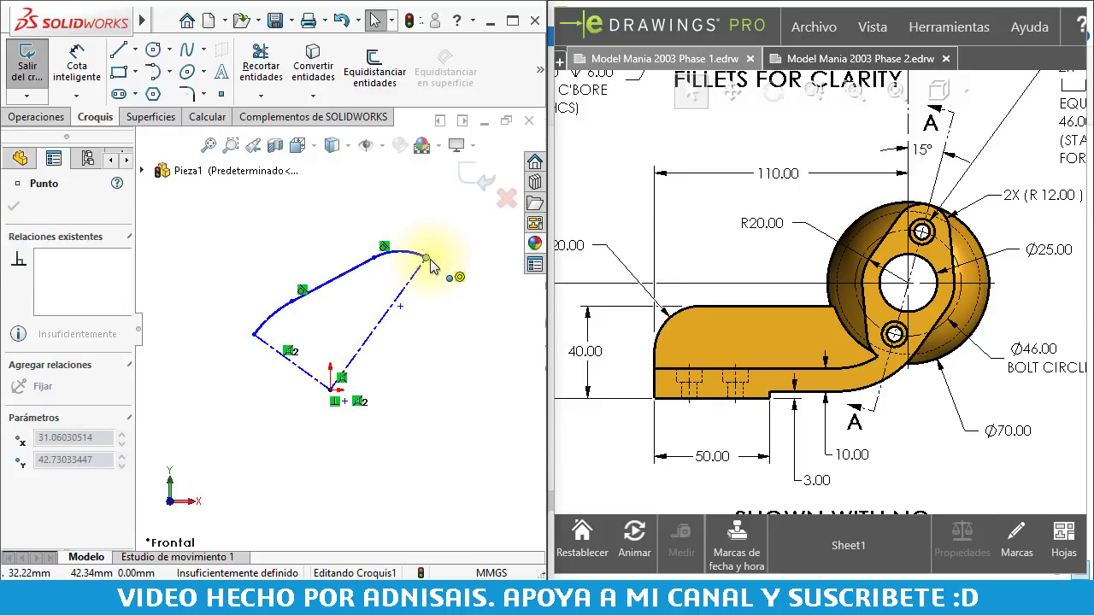
{"action": "left_click", "coordinate": [408, 311]}
{"action": "left_click", "coordinate": [402, 308]}
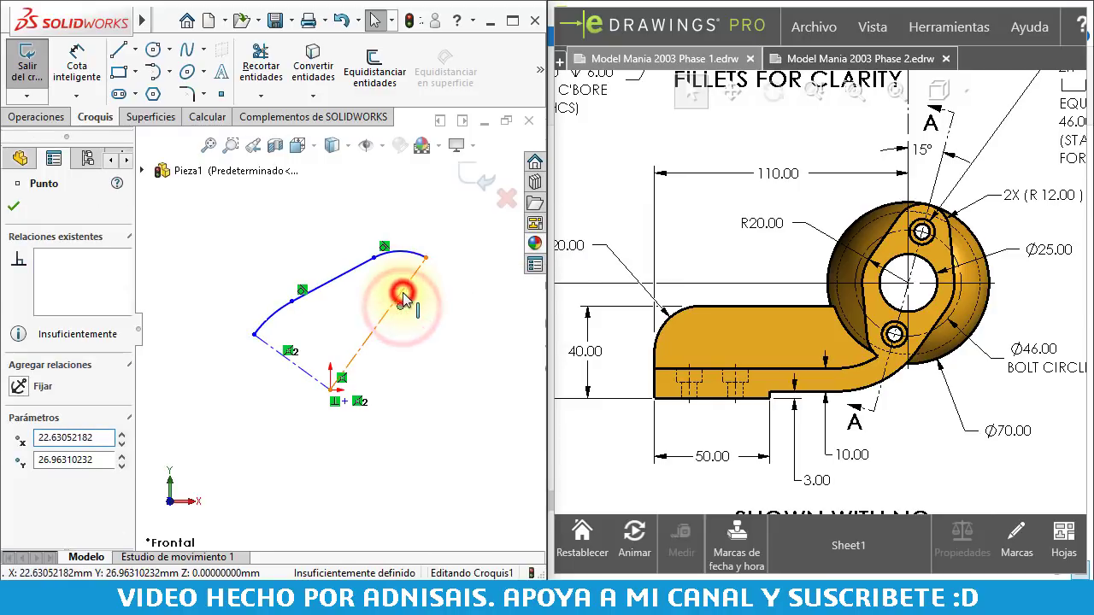
{"action": "left_click", "coordinate": [398, 296], "text": "ctrl"}
{"action": "left_click", "coordinate": [475, 220]}
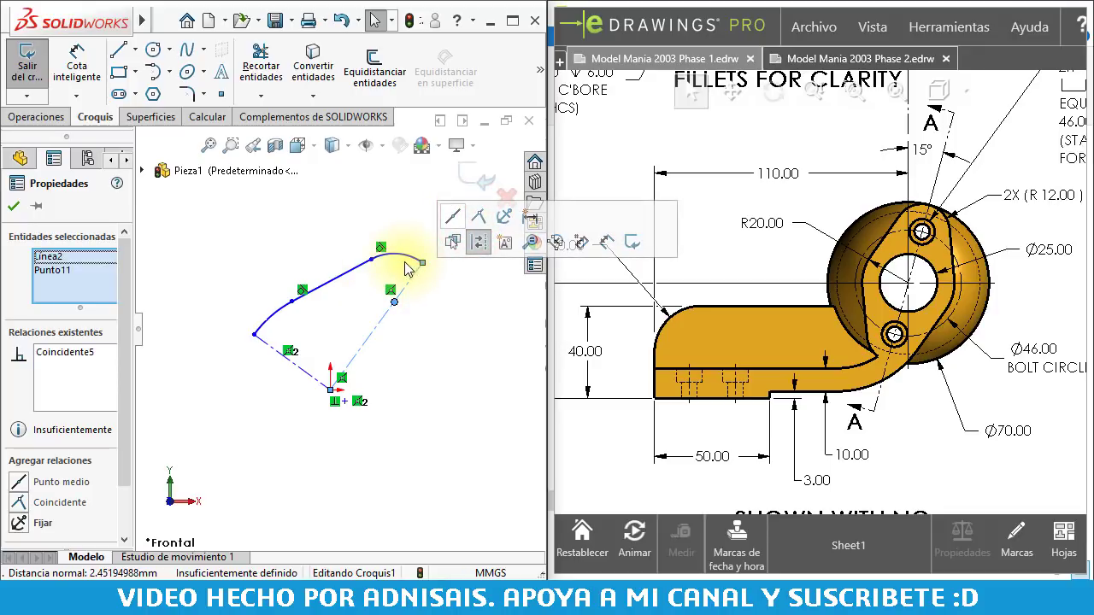
{"action": "left_click", "coordinate": [440, 332]}
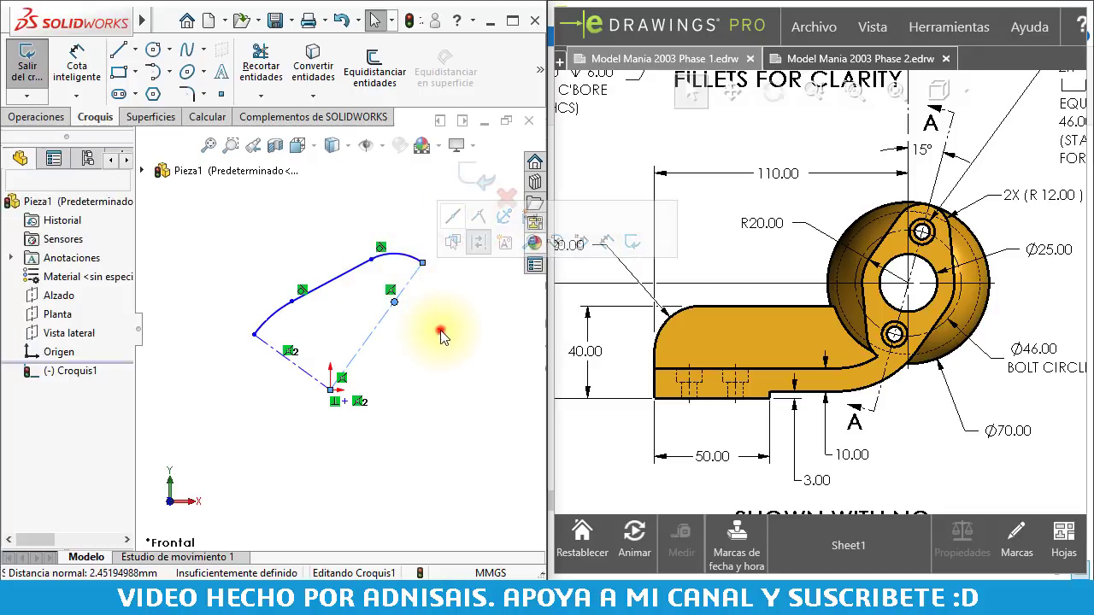
{"action": "left_click_drag", "start_coordinate": [475, 303], "coordinate": [269, 244]}
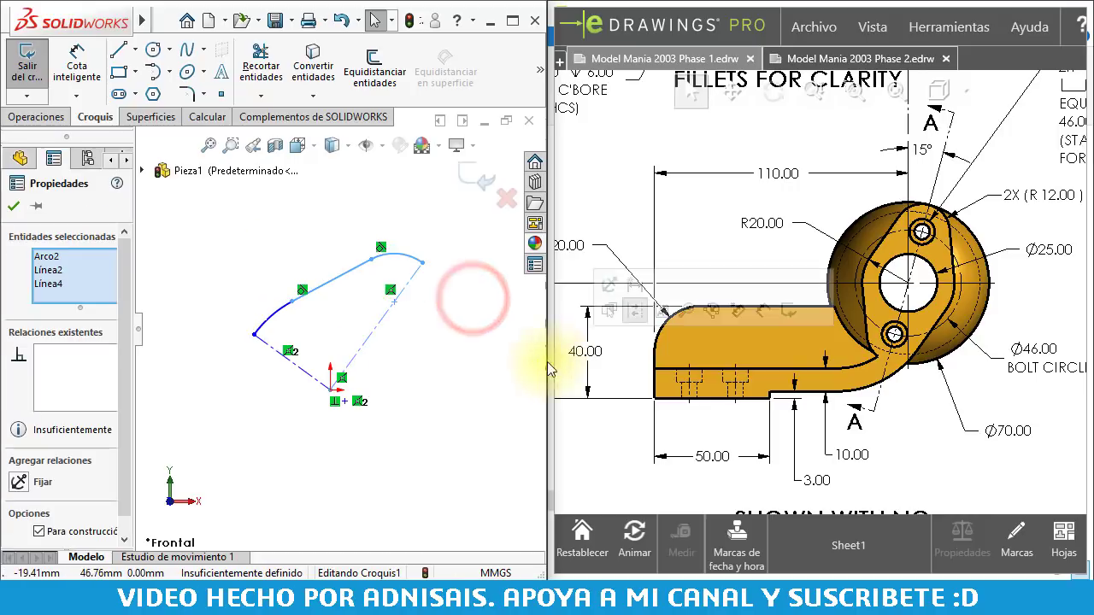
Mirror the half outline across the diagonal centreline into a closed profile
{"action": "left_click_drag", "start_coordinate": [440, 327], "coordinate": [272, 241]}
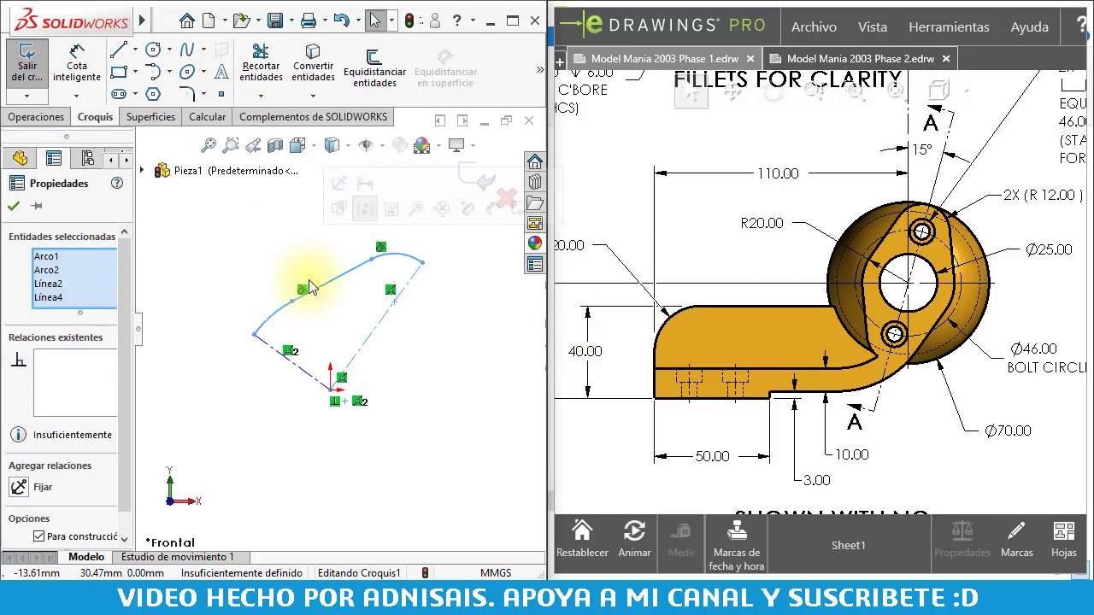
{"action": "left_click", "coordinate": [540, 69]}
{"action": "left_click", "coordinate": [479, 118]}
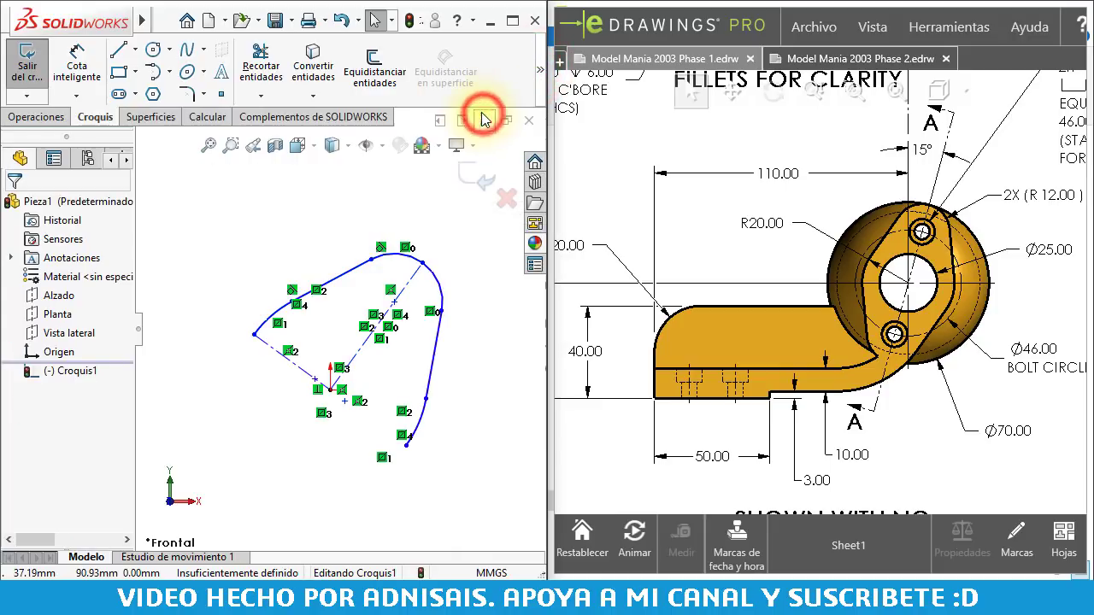
{"action": "left_click_drag", "start_coordinate": [214, 214], "coordinate": [437, 462]}
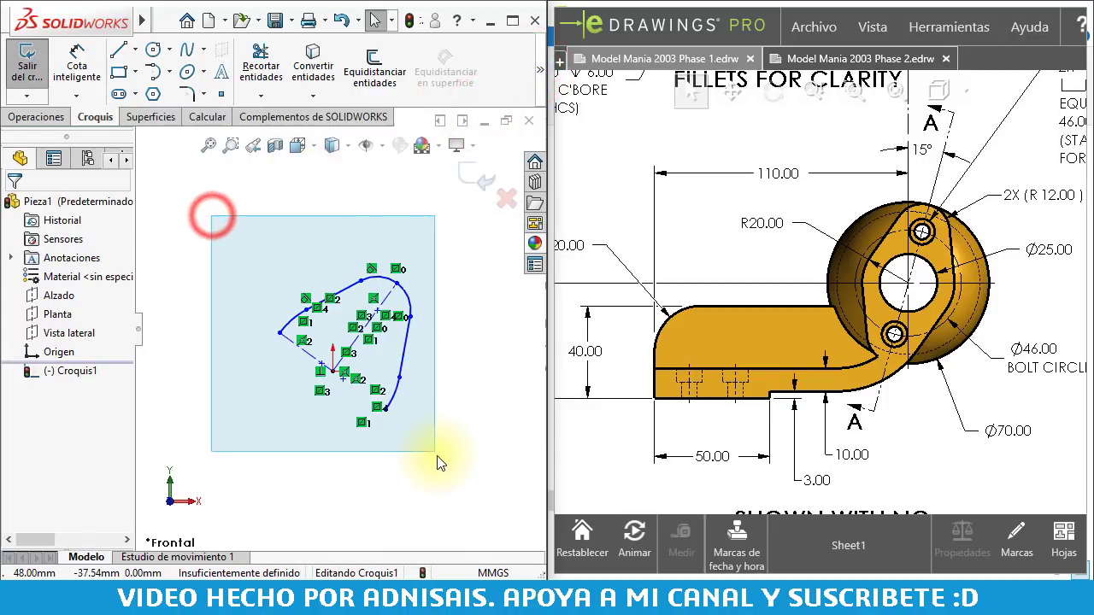
{"action": "left_click", "coordinate": [390, 300], "text": "ctrl"}
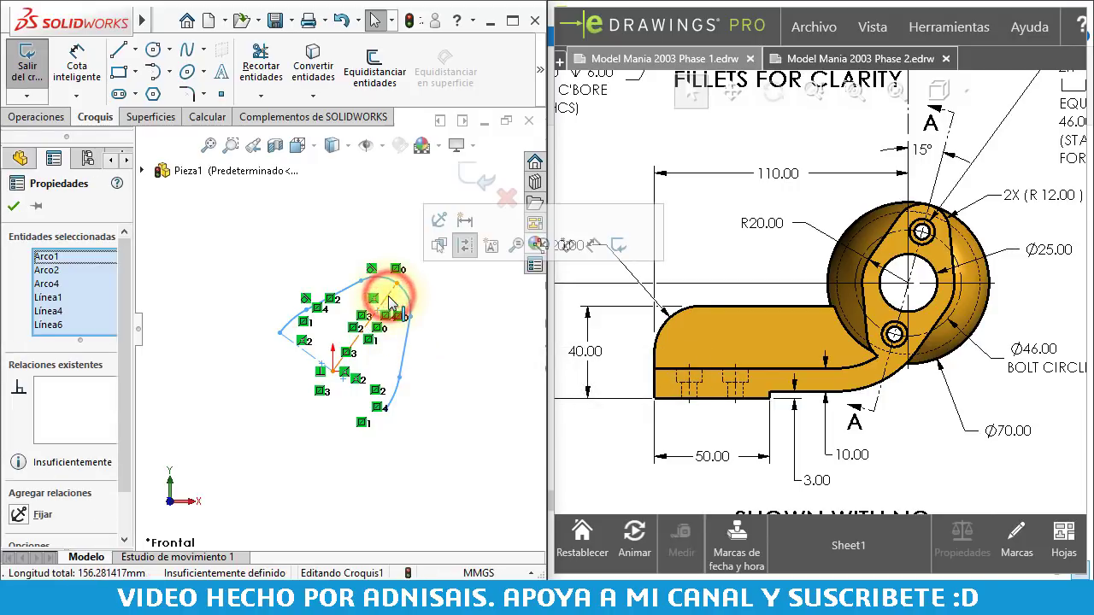
{"action": "left_click", "coordinate": [540, 90]}
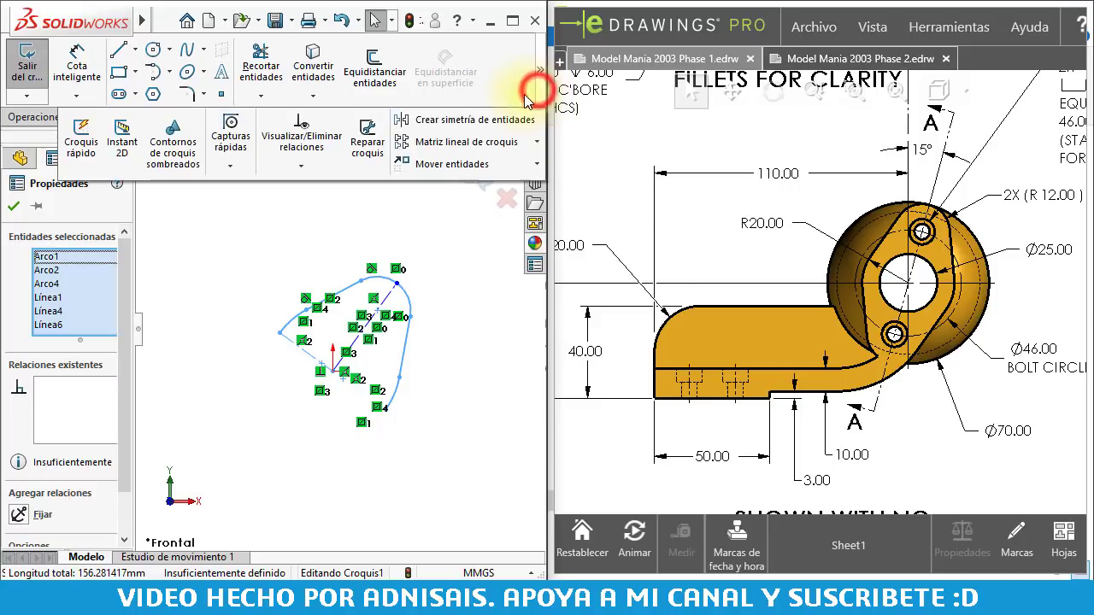
{"action": "left_click", "coordinate": [473, 120]}
Adjust the lower-left portion and make arcs Arco1 and Arco4 coradial
{"action": "left_click", "coordinate": [336, 231]}
{"action": "mouse_move", "coordinate": [272, 347]}
{"action": "left_mouse_down"}
{"action": "mouse_move", "coordinate": [275, 419]}
{"action": "mouse_move", "coordinate": [418, 364]}
{"action": "mouse_move", "coordinate": [326, 270]}
{"action": "left_mouse_up"}
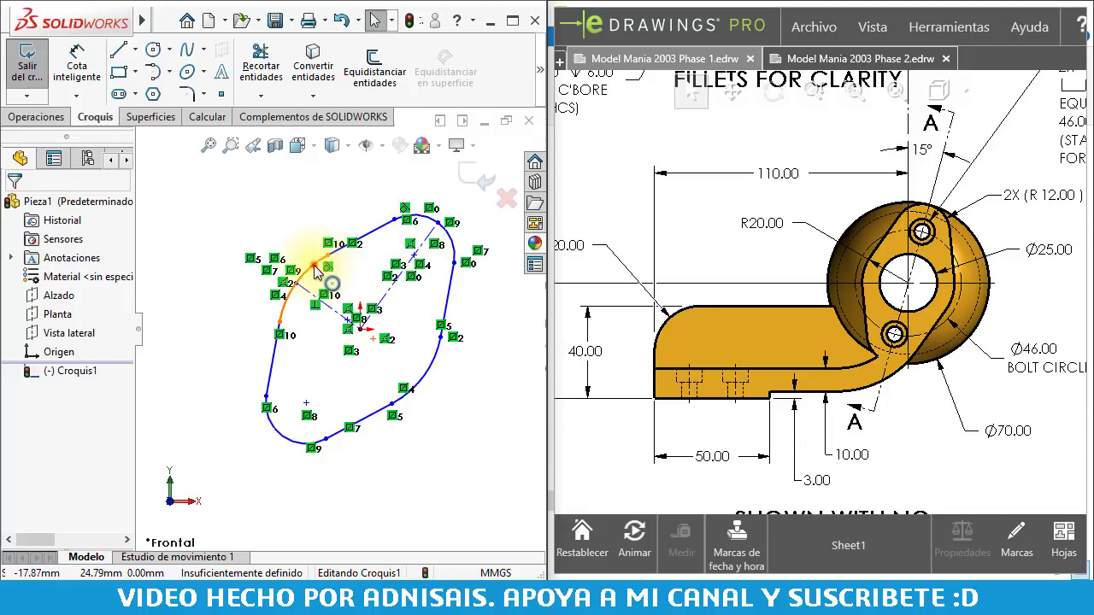
{"action": "left_click", "coordinate": [315, 267]}
{"action": "left_click", "coordinate": [441, 365], "text": "ctrl"}
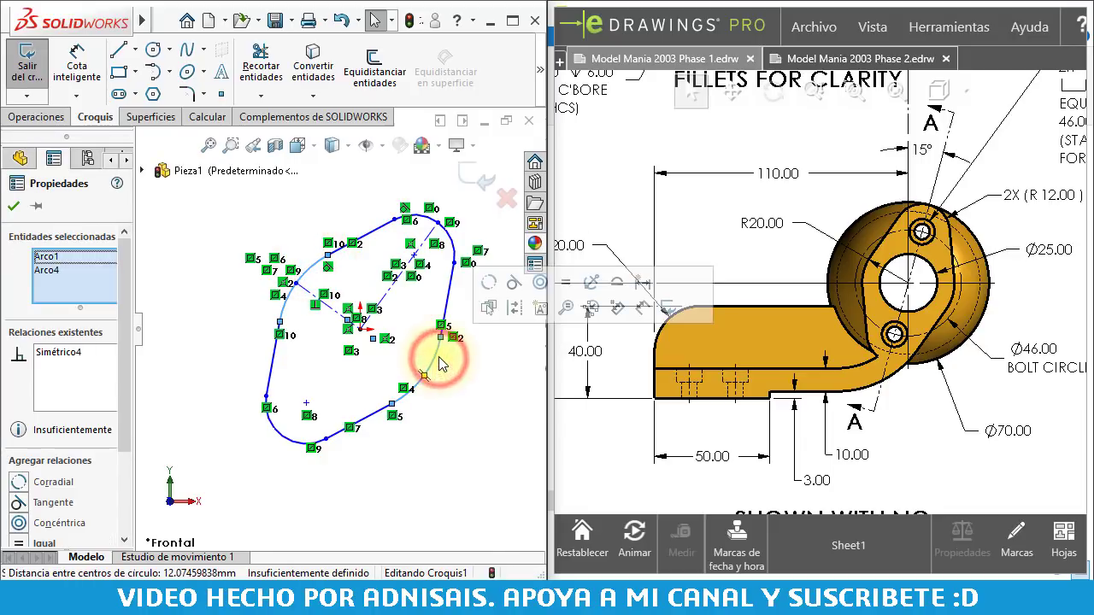
{"action": "left_click", "coordinate": [488, 285]}
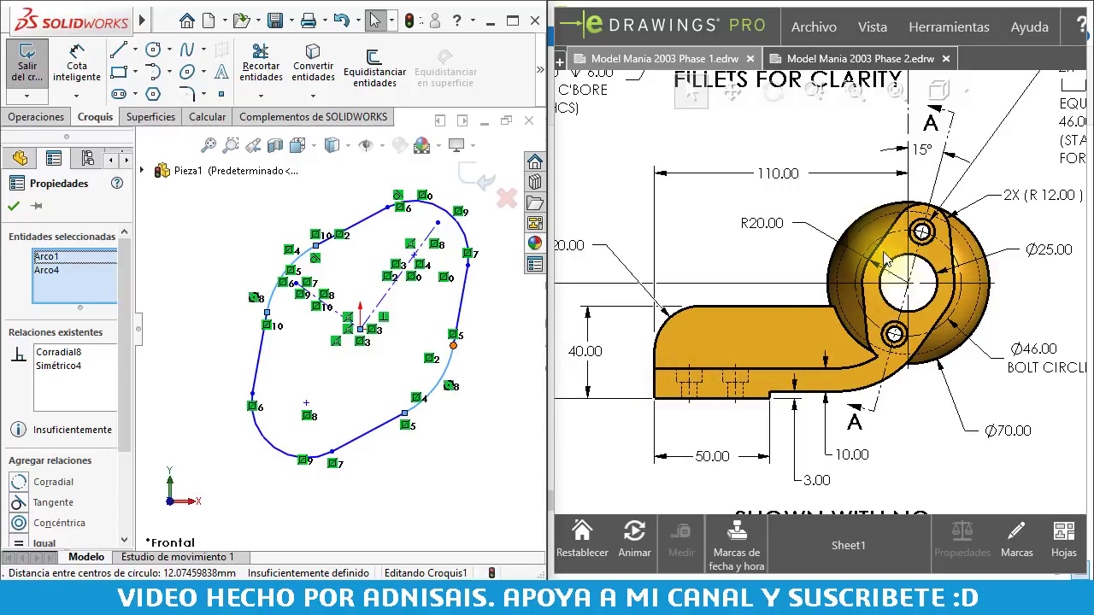
{"action": "left_click", "coordinate": [241, 226]}
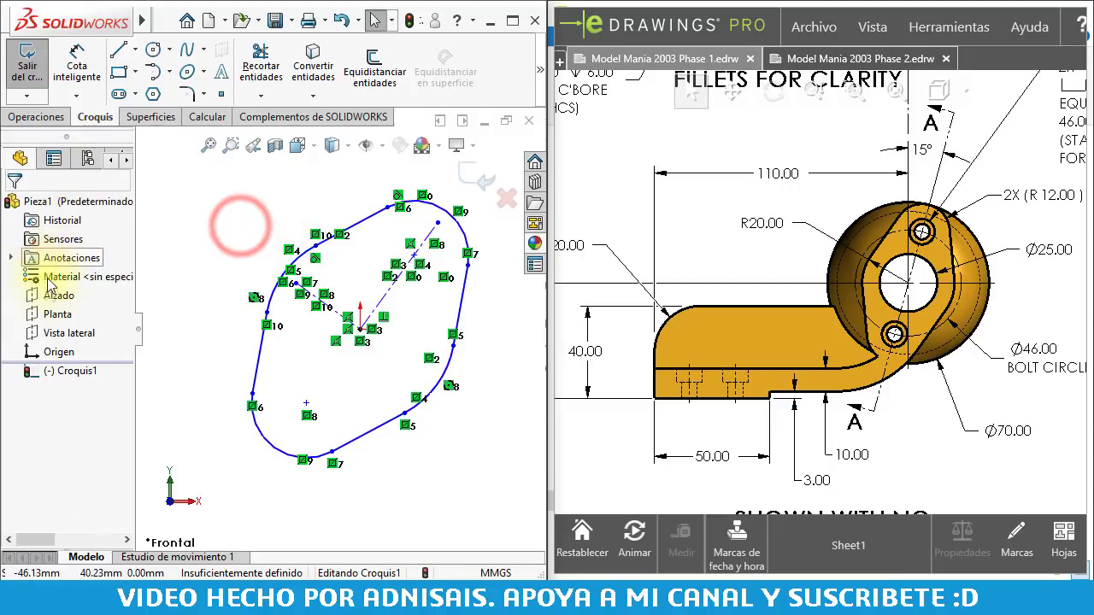
Highlight the Planta and Vista lateral planes against the sketch, then deselect them and recenter the view
{"action": "left_click", "coordinate": [51, 314]}
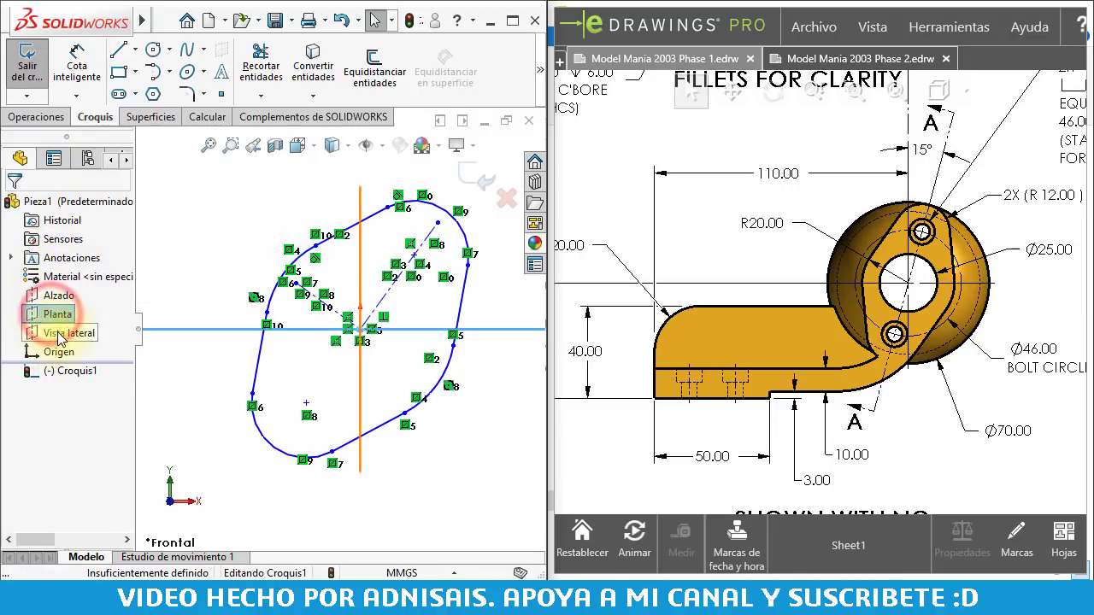
{"action": "left_click", "coordinate": [60, 333], "text": "ctrl"}
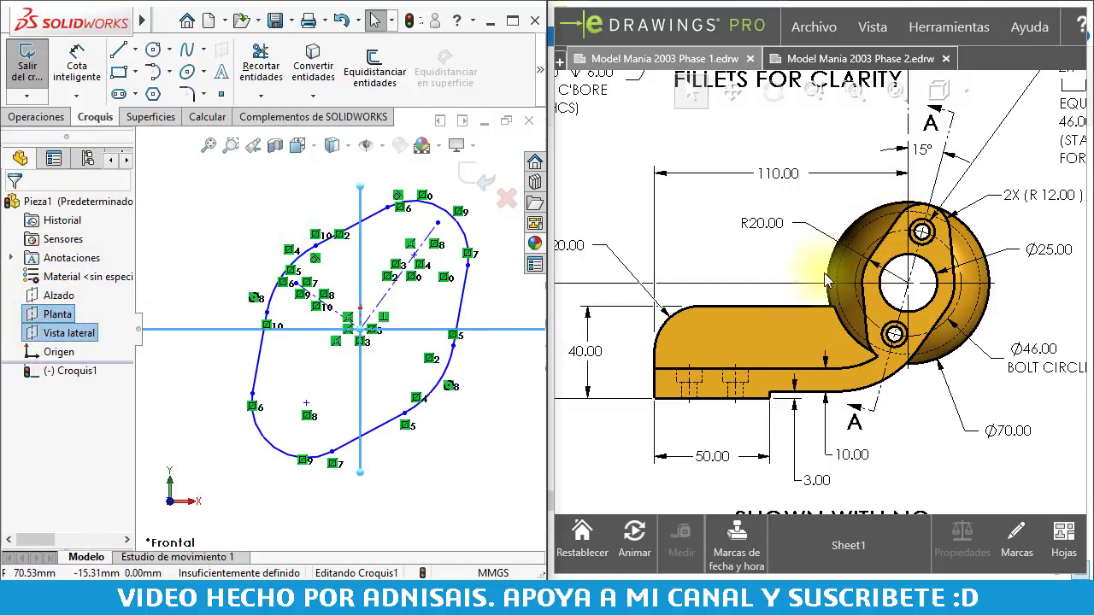
{"action": "scroll", "coordinate": [959, 291], "scroll_direction": "up", "scroll_amount": 3}
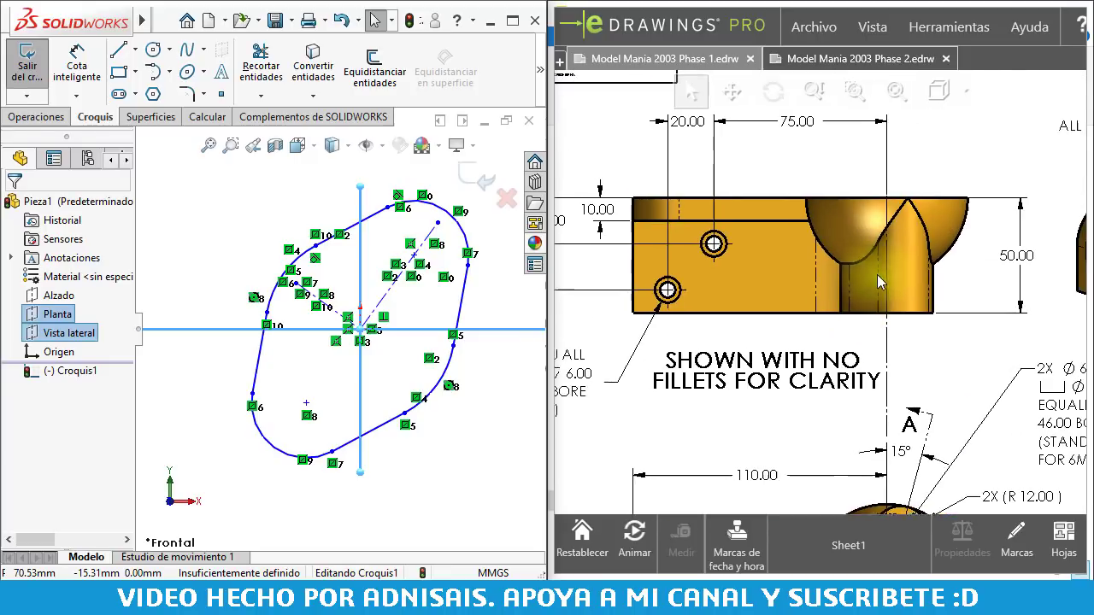
{"action": "scroll", "coordinate": [921, 337], "scroll_direction": "down", "scroll_amount": 3}
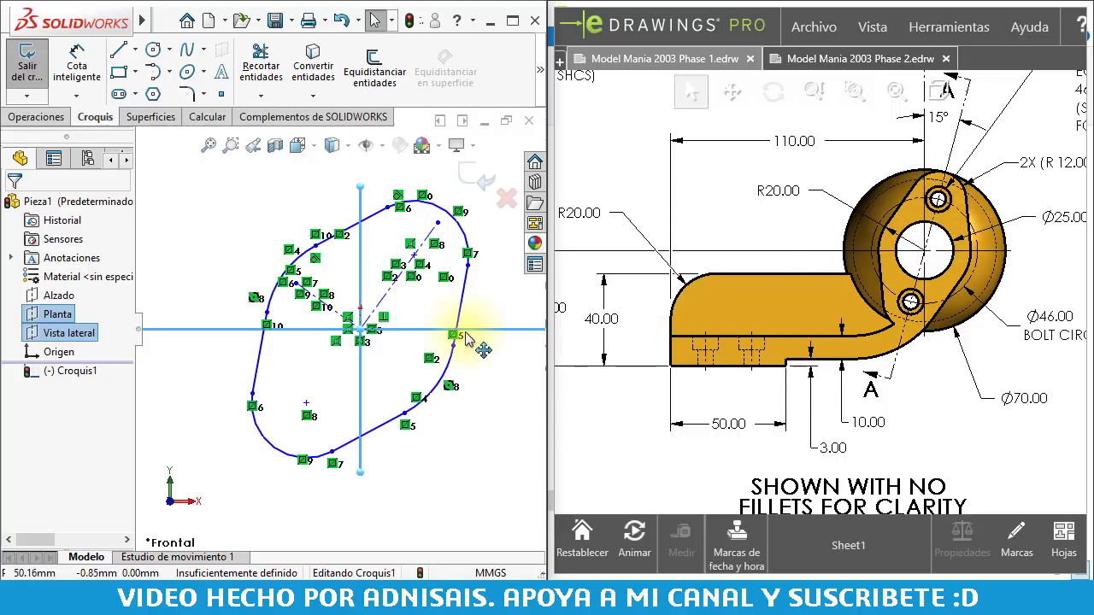
{"action": "left_click", "coordinate": [466, 461]}
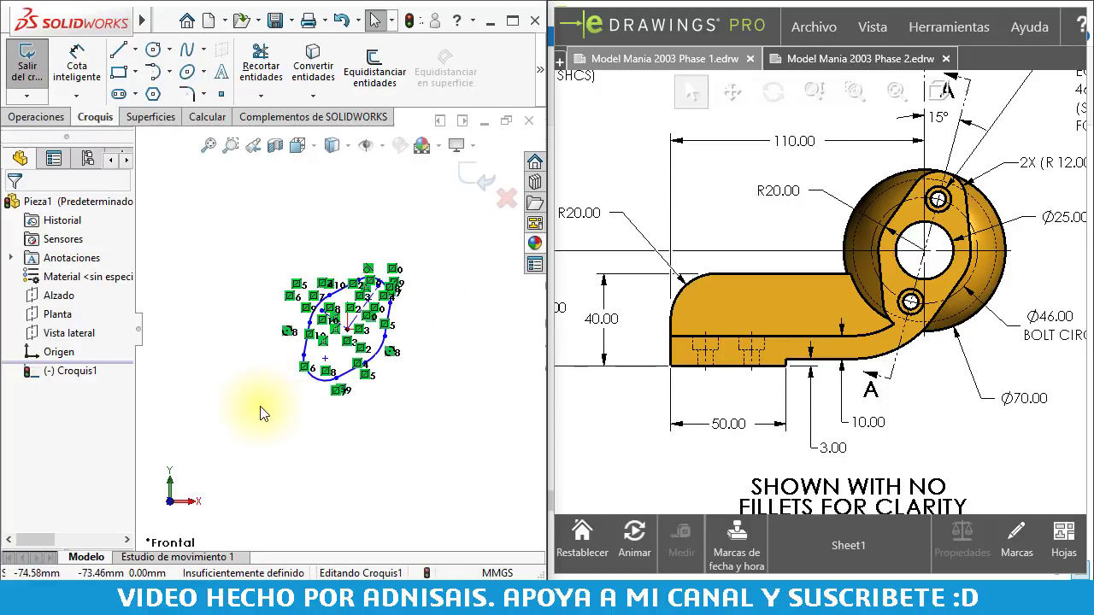
{"action": "middle_click_drag", "start_coordinate": [305, 378], "coordinate": [390, 218], "text": "ctrl"}
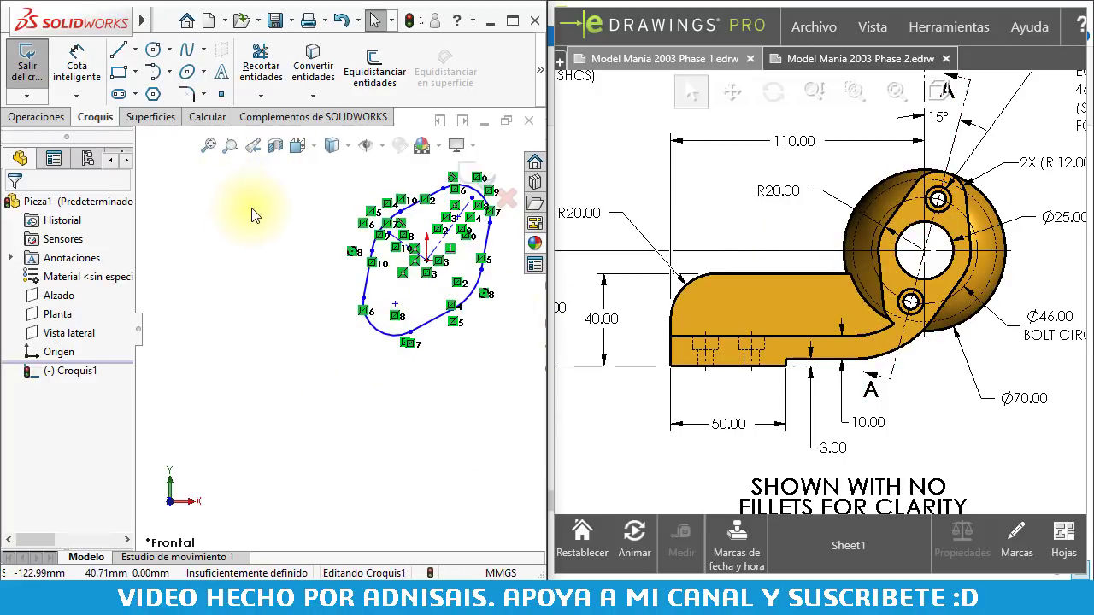
{"action": "left_click", "coordinate": [153, 49]}
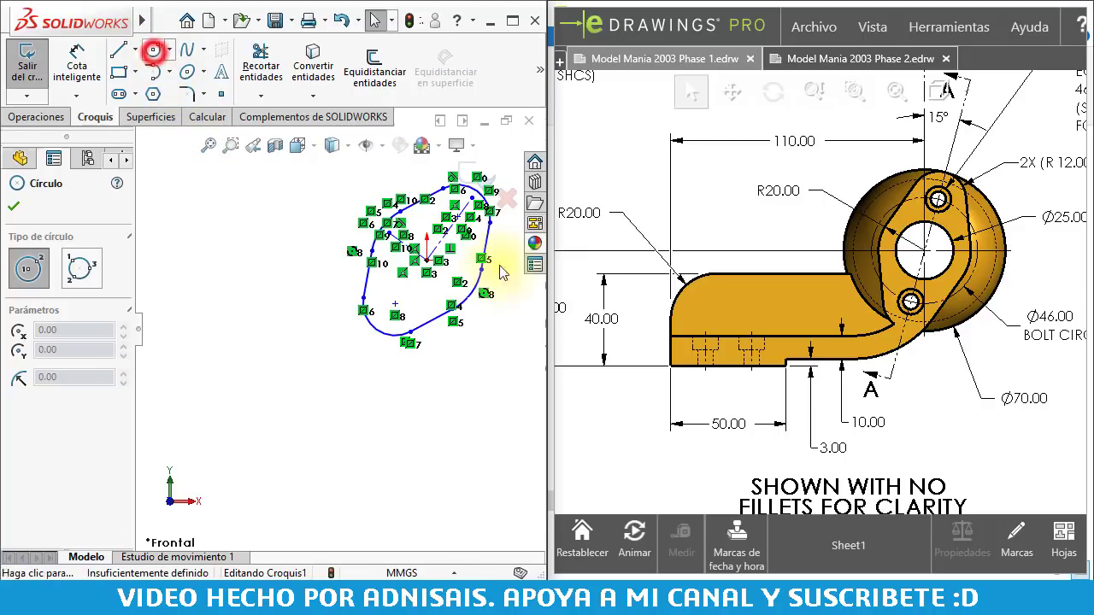
Sketch a circle centred on the origin, checking the drawing's hole note for reference
{"action": "left_click", "coordinate": [427, 260]}
{"action": "left_click", "coordinate": [457, 270]}
{"action": "key", "text": "Escape"}
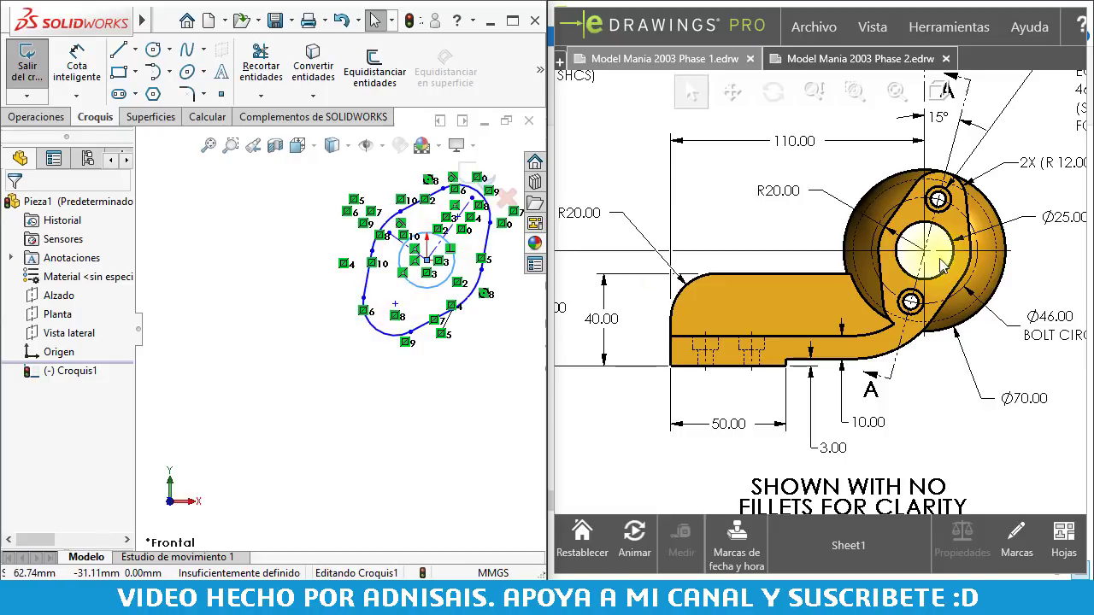
{"action": "scroll", "coordinate": [944, 218], "scroll_direction": "down", "scroll_amount": 3}
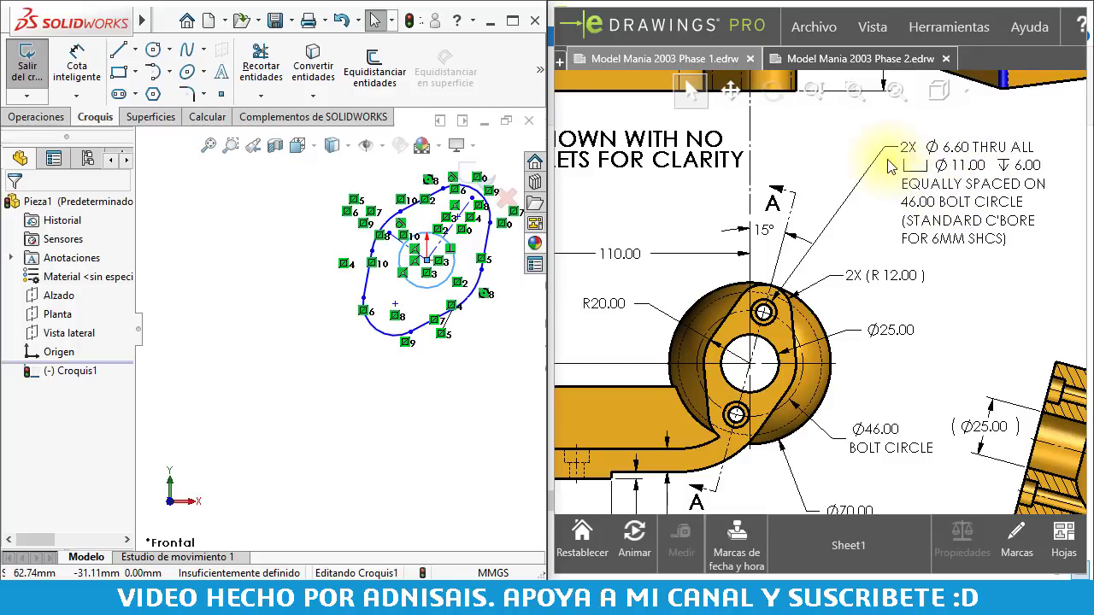
{"action": "scroll", "coordinate": [827, 178], "scroll_direction": "up", "scroll_amount": 1}
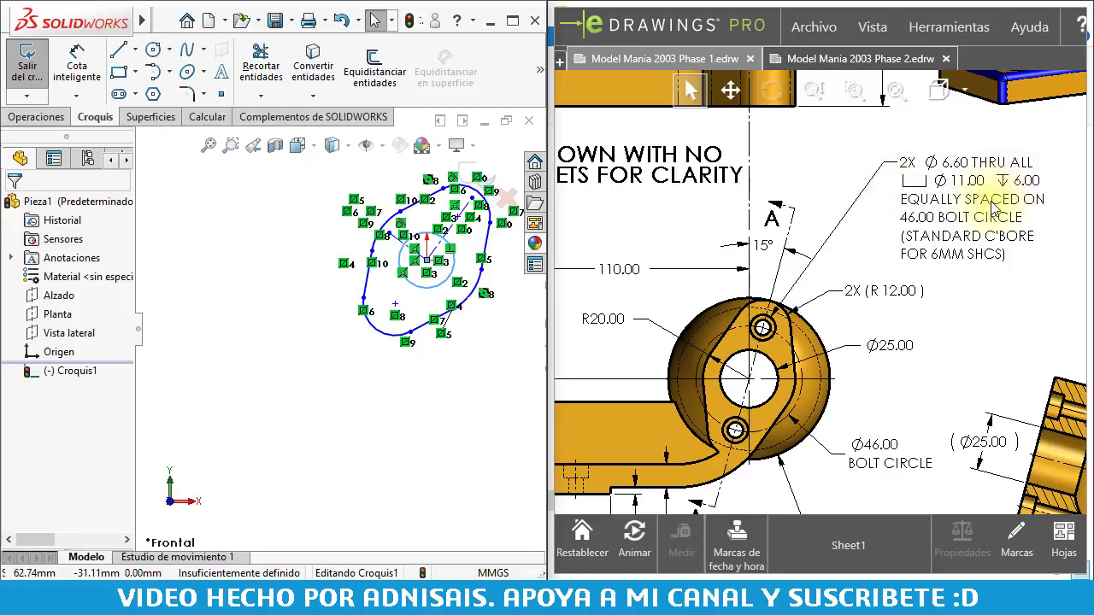
{"action": "mouse_move", "coordinate": [995, 210]}
{"action": "middle_mouse_down"}
{"action": "mouse_move", "coordinate": [837, 240]}
{"action": "mouse_move", "coordinate": [881, 230]}
{"action": "middle_mouse_up"}
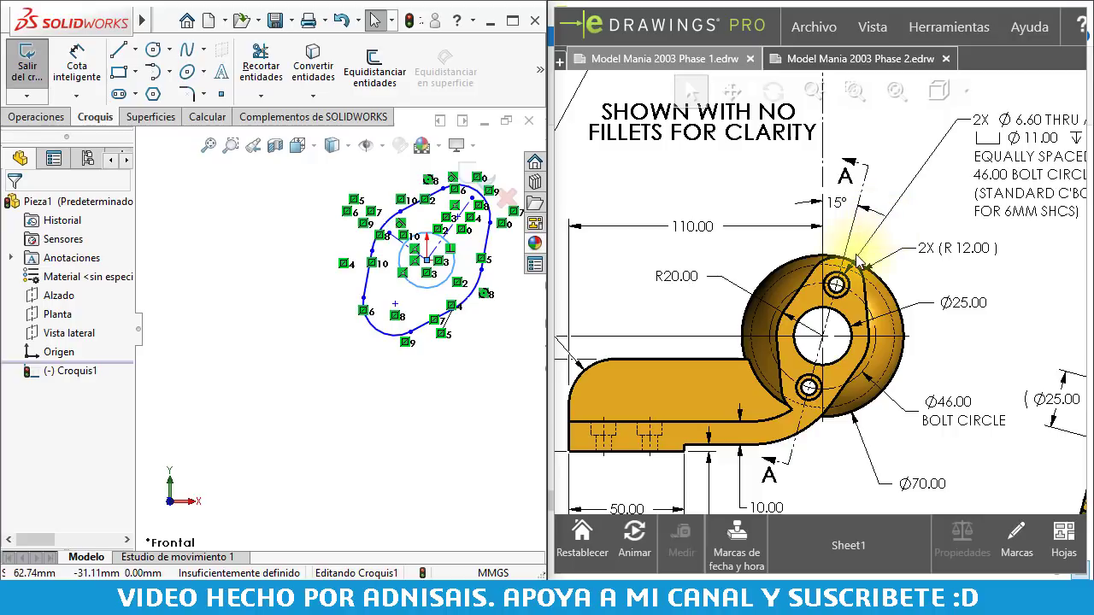
{"action": "mouse_move", "coordinate": [621, 350]}
{"action": "middle_mouse_down"}
{"action": "mouse_move", "coordinate": [755, 350]}
{"action": "mouse_move", "coordinate": [780, 336]}
{"action": "middle_mouse_up"}
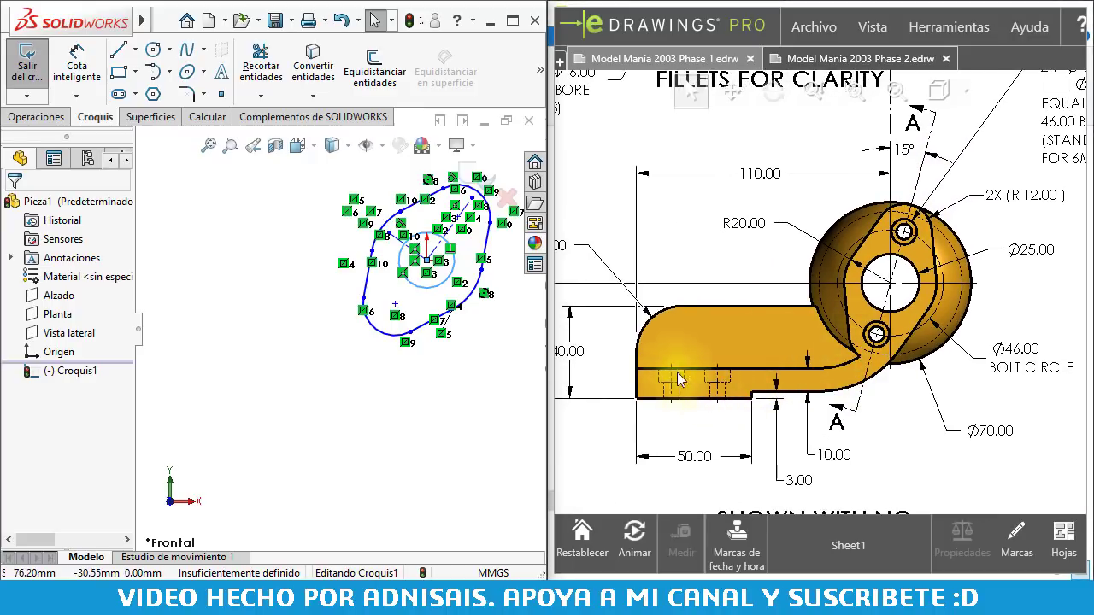
{"action": "left_click", "coordinate": [377, 389]}
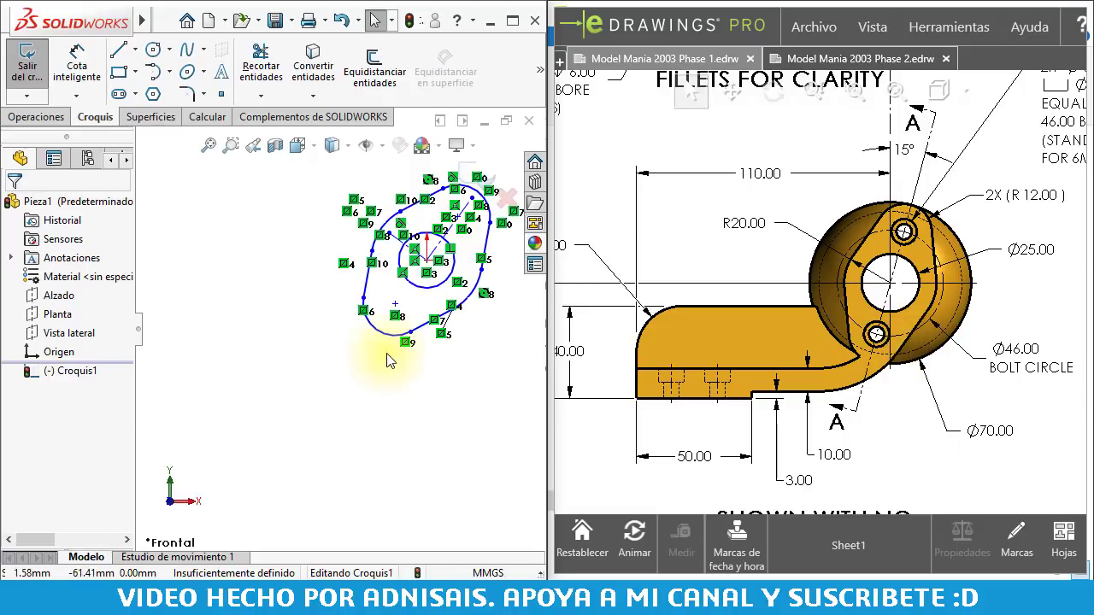
{"action": "left_click", "coordinate": [295, 388]}
Draw a long tangent arc leftward from the outline, followed by horizontal and vertical base segments
{"action": "left_click", "coordinate": [118, 49]}
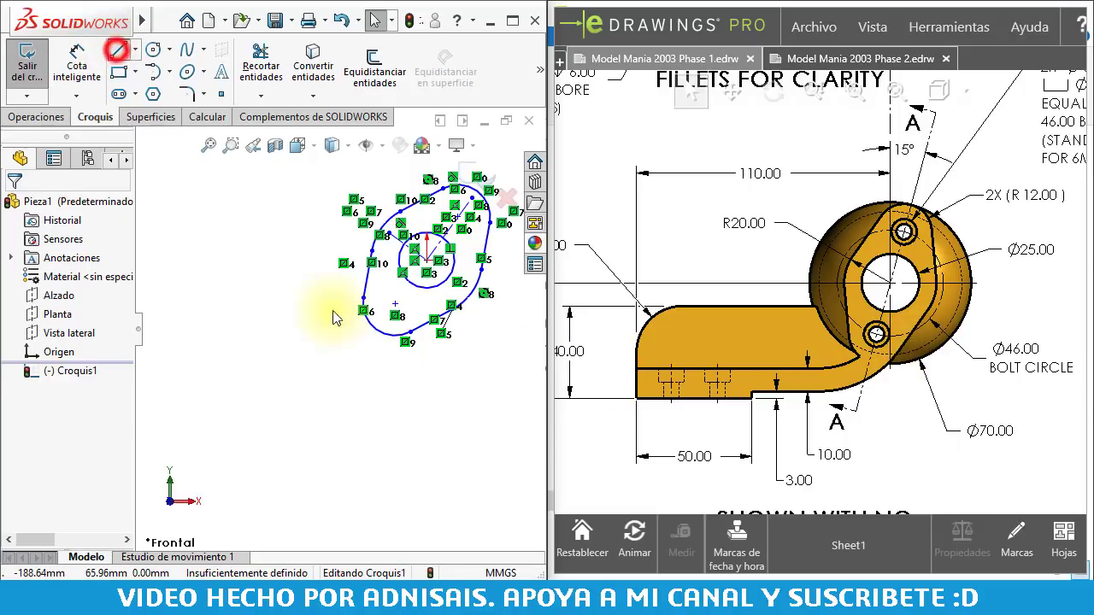
{"action": "left_click", "coordinate": [410, 330]}
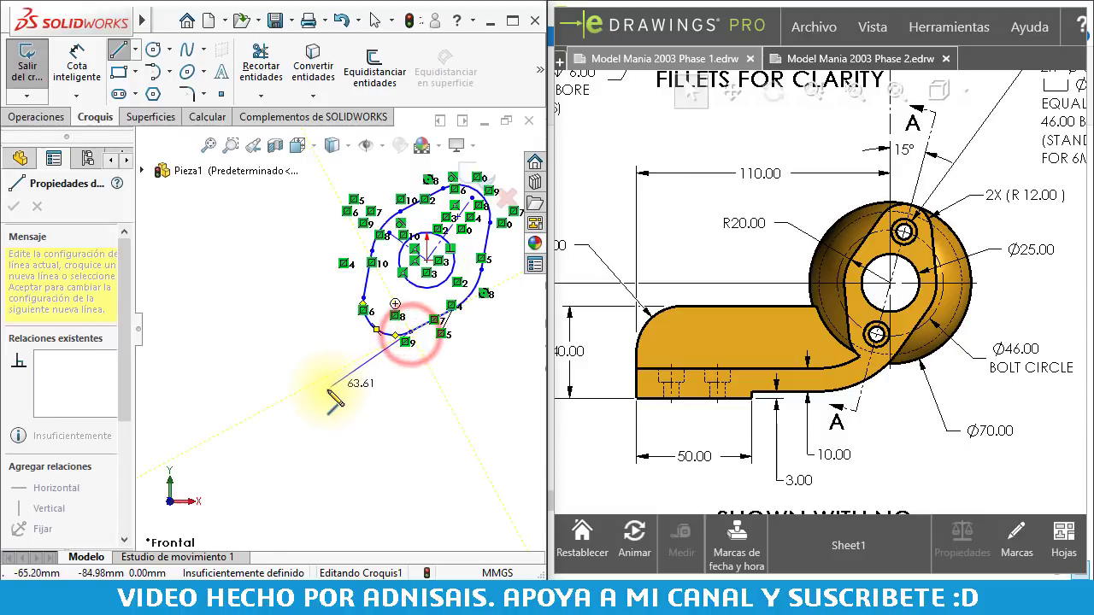
{"action": "key", "text": "a"}
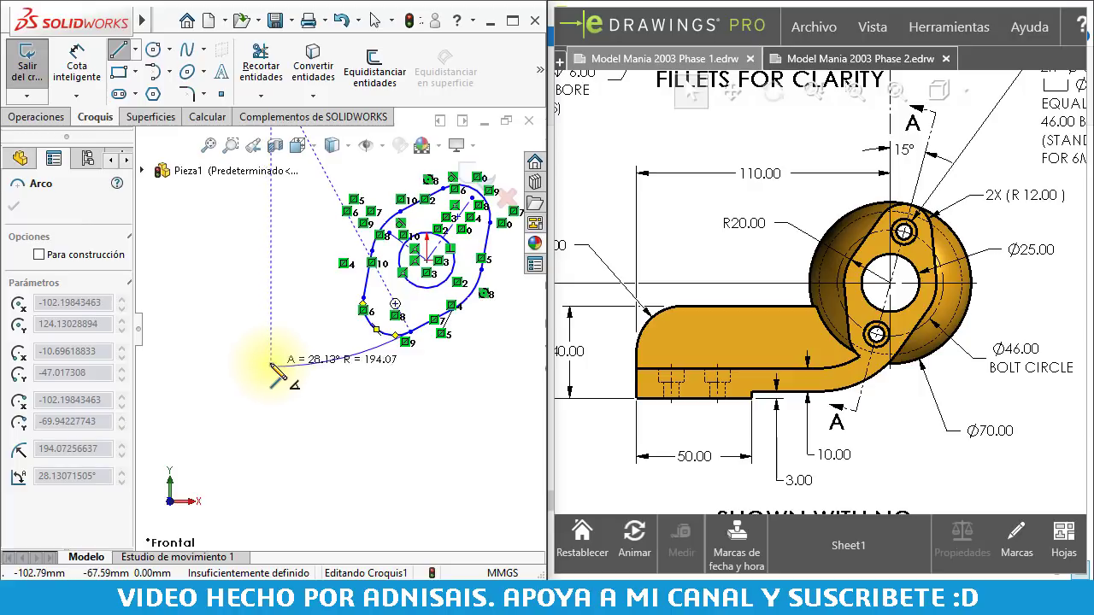
{"action": "scroll", "coordinate": [273, 376], "scroll_direction": "up", "scroll_amount": 1}
{"action": "scroll", "coordinate": [273, 376], "scroll_direction": "up", "scroll_amount": 1}
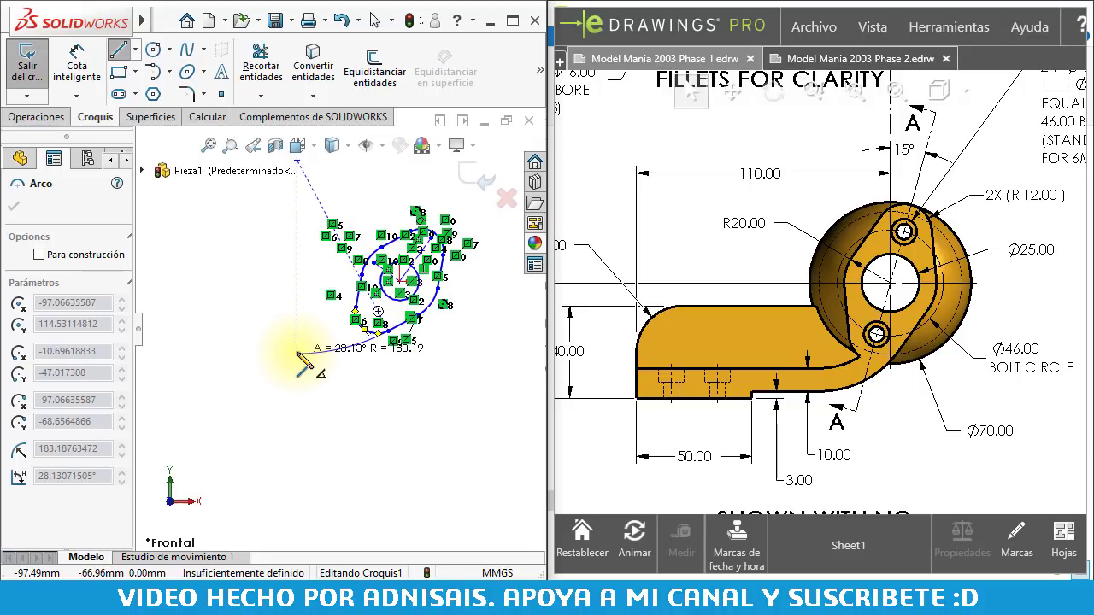
{"action": "left_click", "coordinate": [297, 354]}
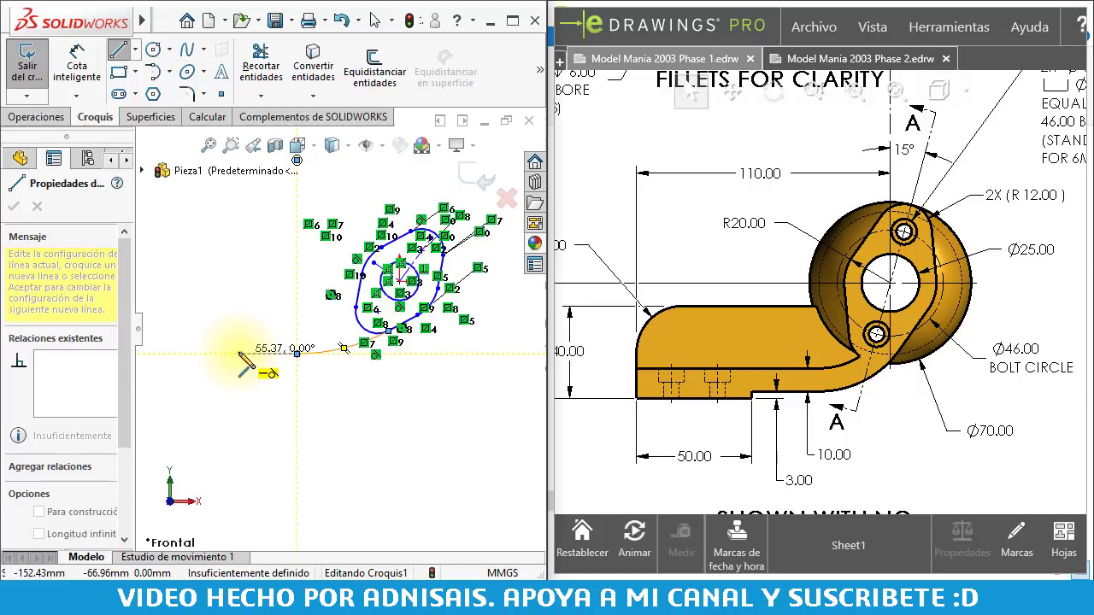
{"action": "left_click", "coordinate": [239, 353]}
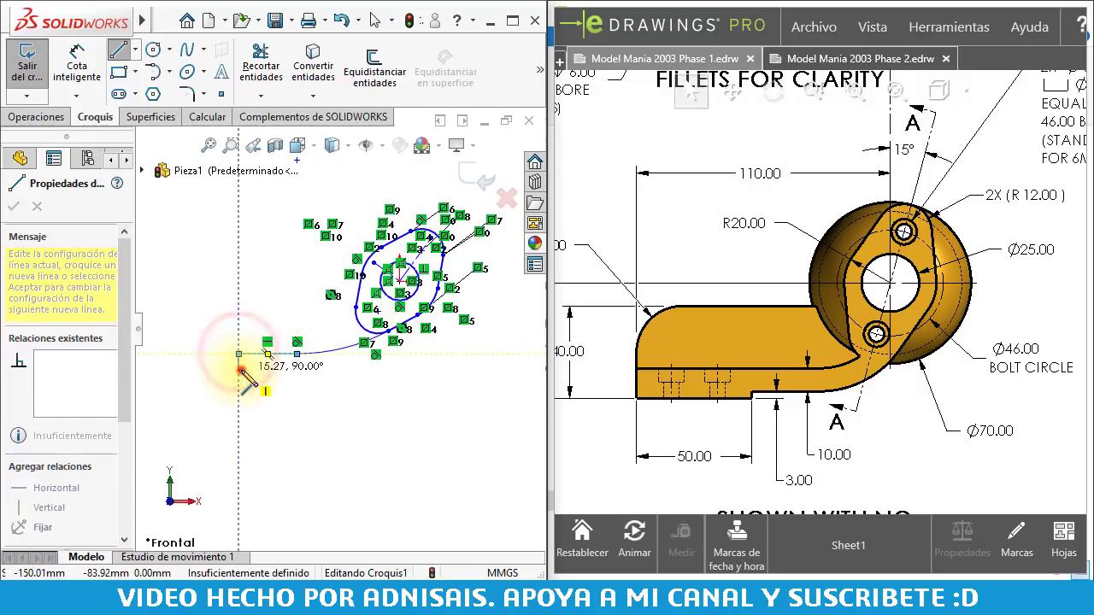
{"action": "left_click", "coordinate": [190, 369]}
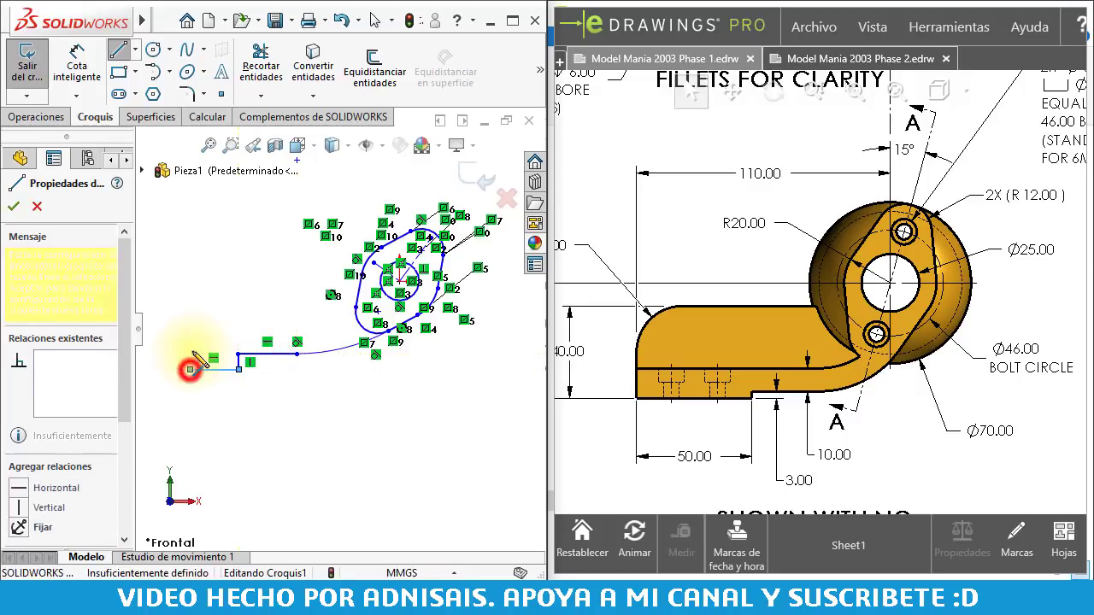
{"action": "left_click", "coordinate": [190, 334]}
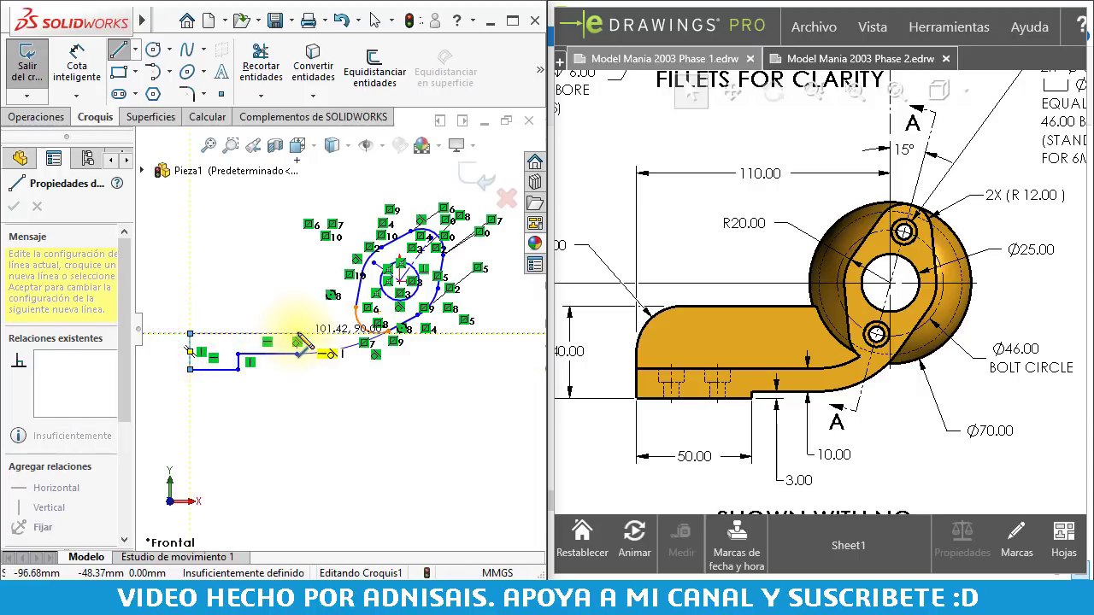
Close the stepped base with a long top line back toward the arc, then fit the sketch in view
{"action": "scroll", "coordinate": [301, 340], "scroll_direction": "down", "scroll_amount": 2}
{"action": "scroll", "coordinate": [303, 342], "scroll_direction": "down", "scroll_amount": 1}
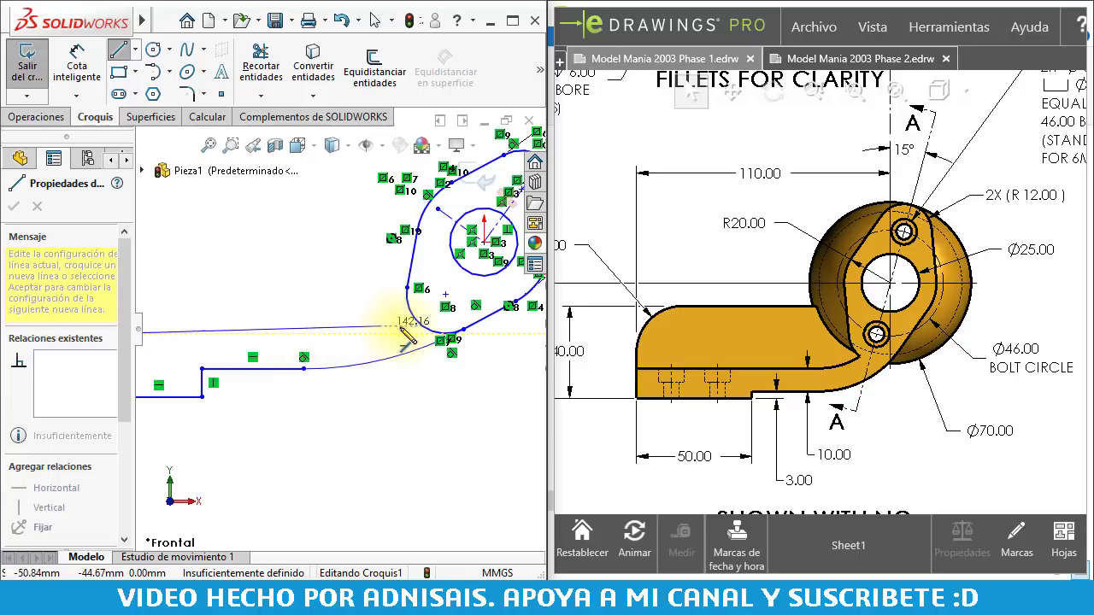
{"action": "left_click", "coordinate": [305, 327]}
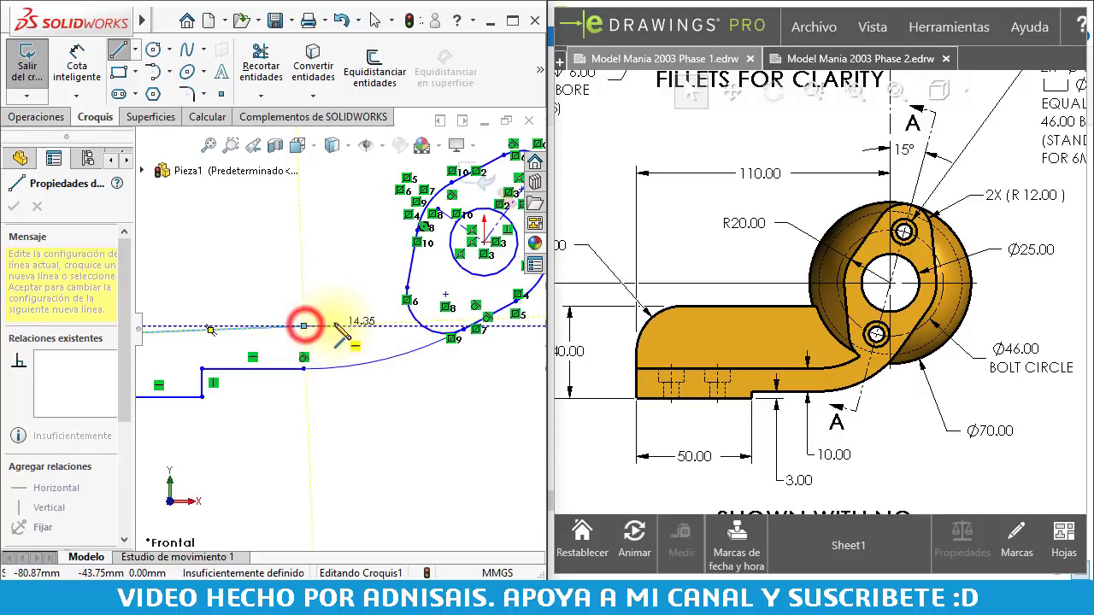
{"action": "key", "text": "Escape"}
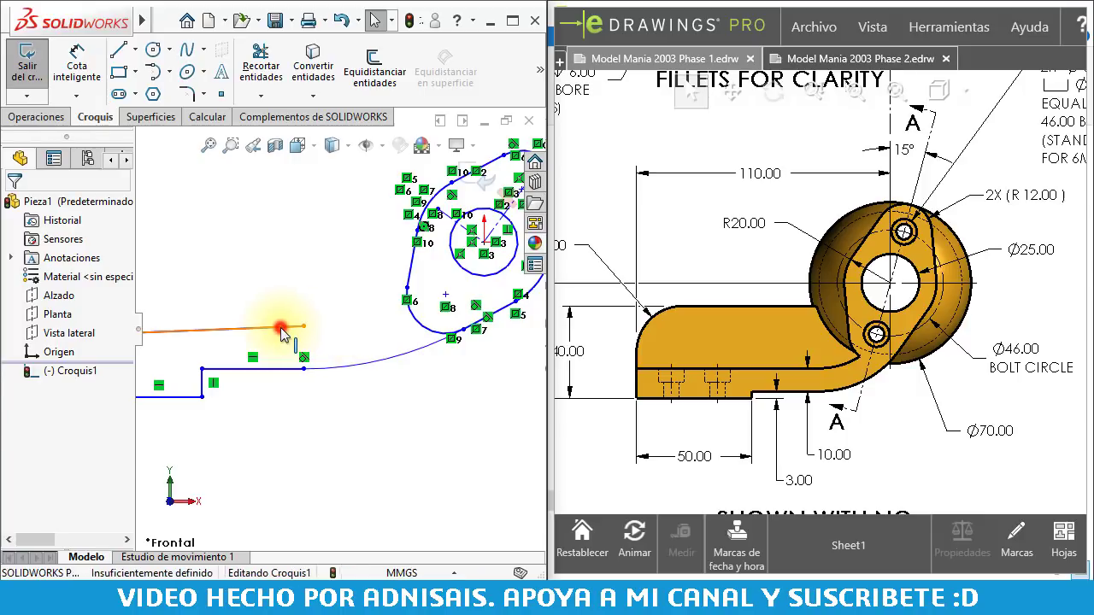
{"action": "left_click", "coordinate": [281, 327]}
{"action": "key", "text": "Escape"}
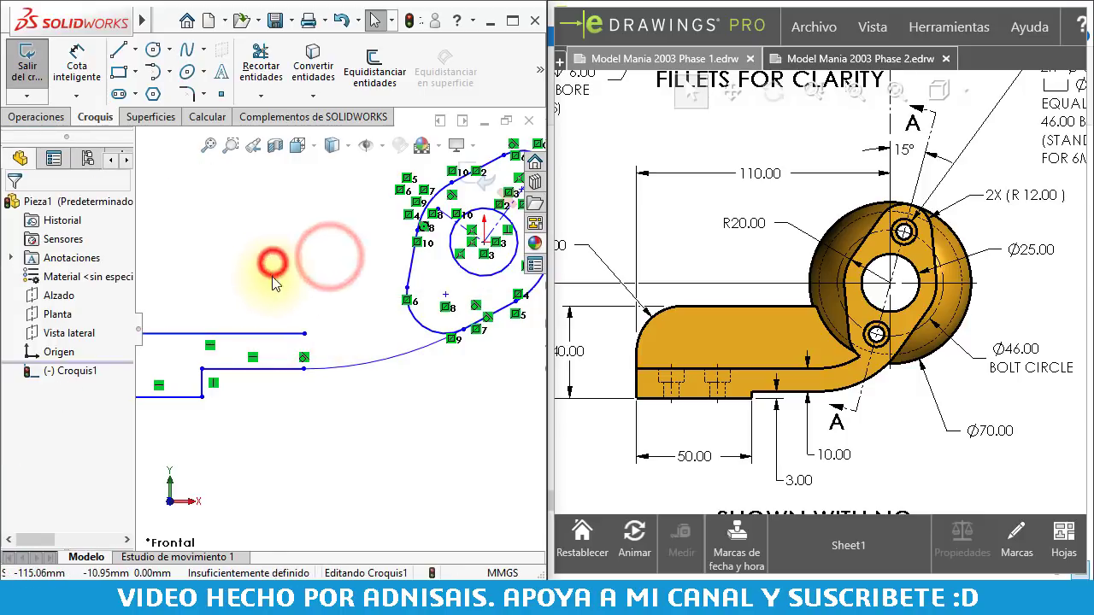
{"action": "key", "text": "f"}
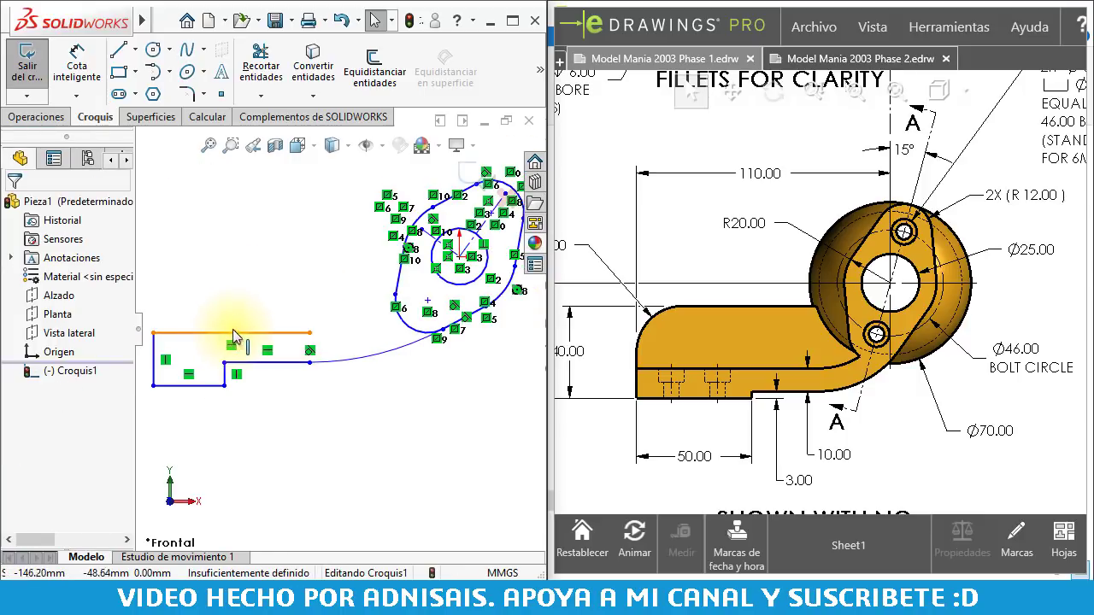
{"action": "left_click", "coordinate": [328, 442]}
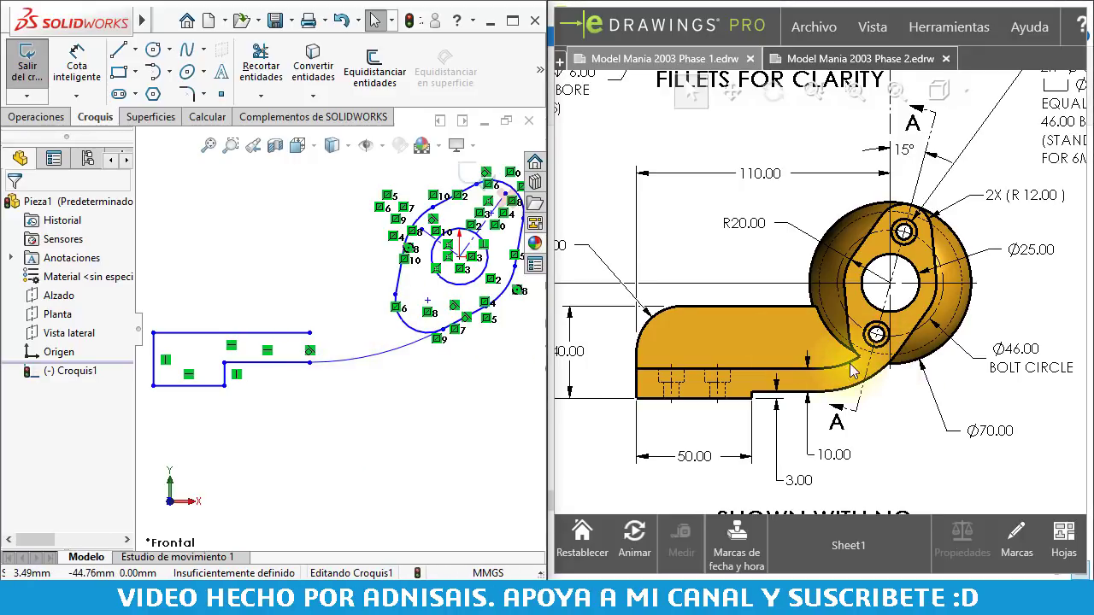
Clear the selection and activate Smart Dimension (Cota inteligente)
{"action": "left_click", "coordinate": [422, 336]}
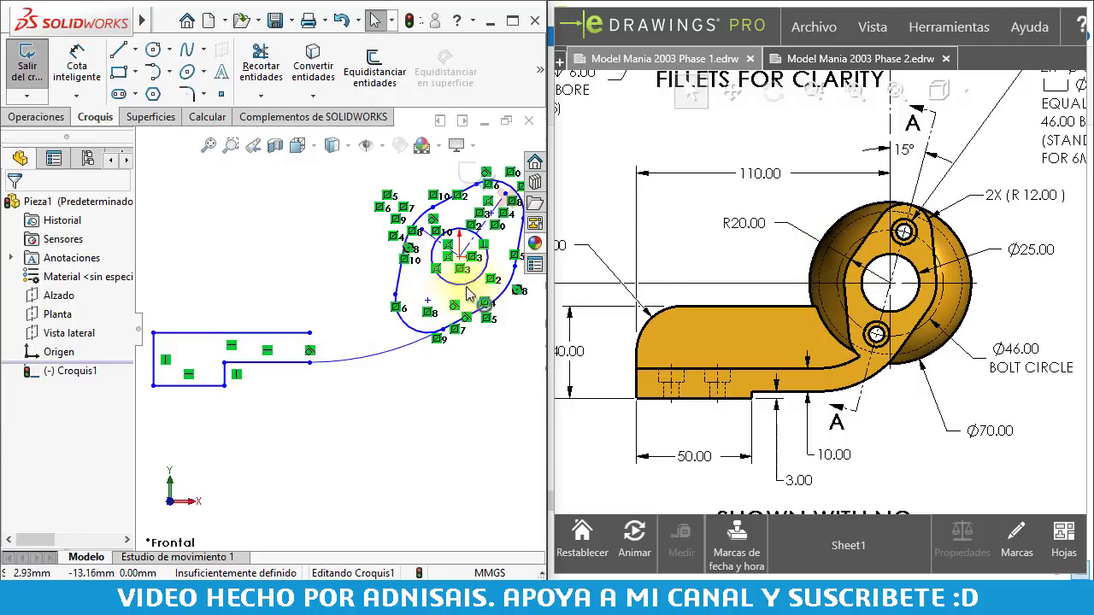
{"action": "left_click", "coordinate": [435, 398]}
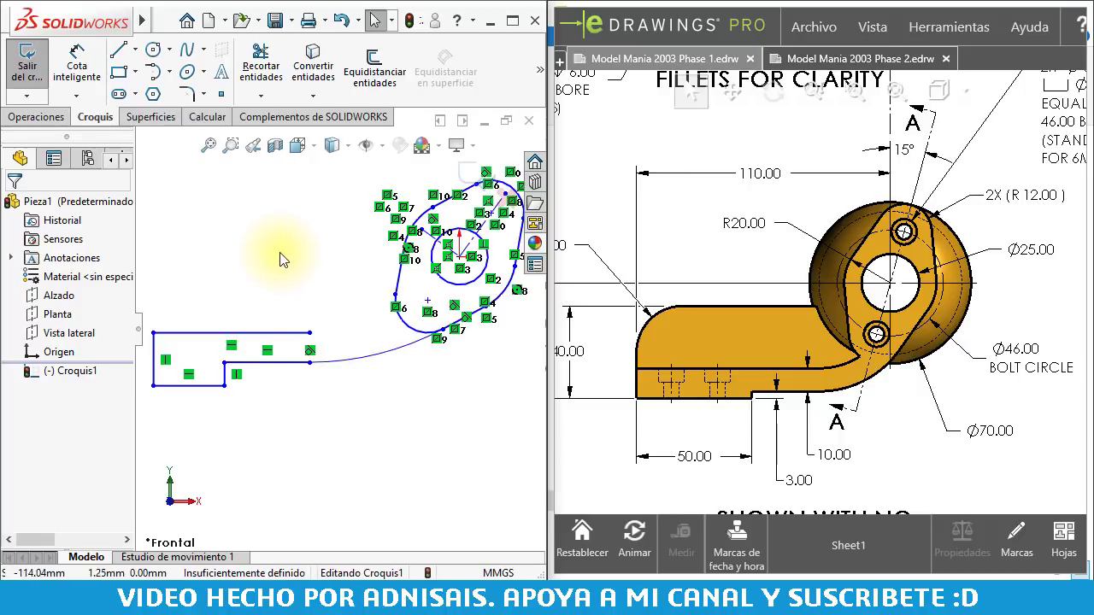
{"action": "left_click", "coordinate": [72, 68]}
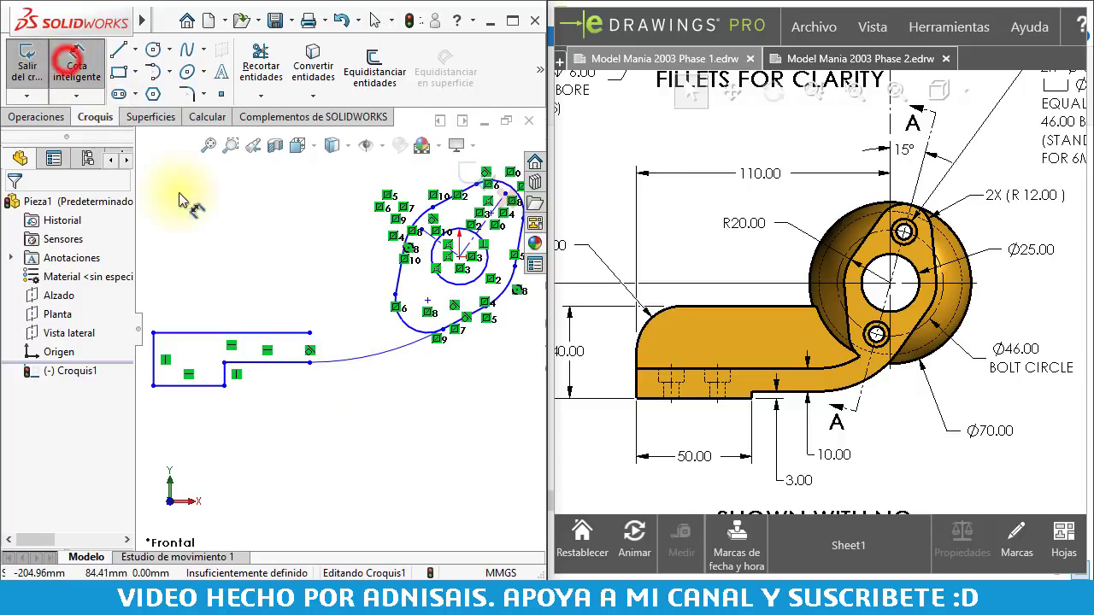
Dimension the arm's overall length at 110 mm and the bottom short line at 50 mm
{"action": "left_click", "coordinate": [460, 258]}
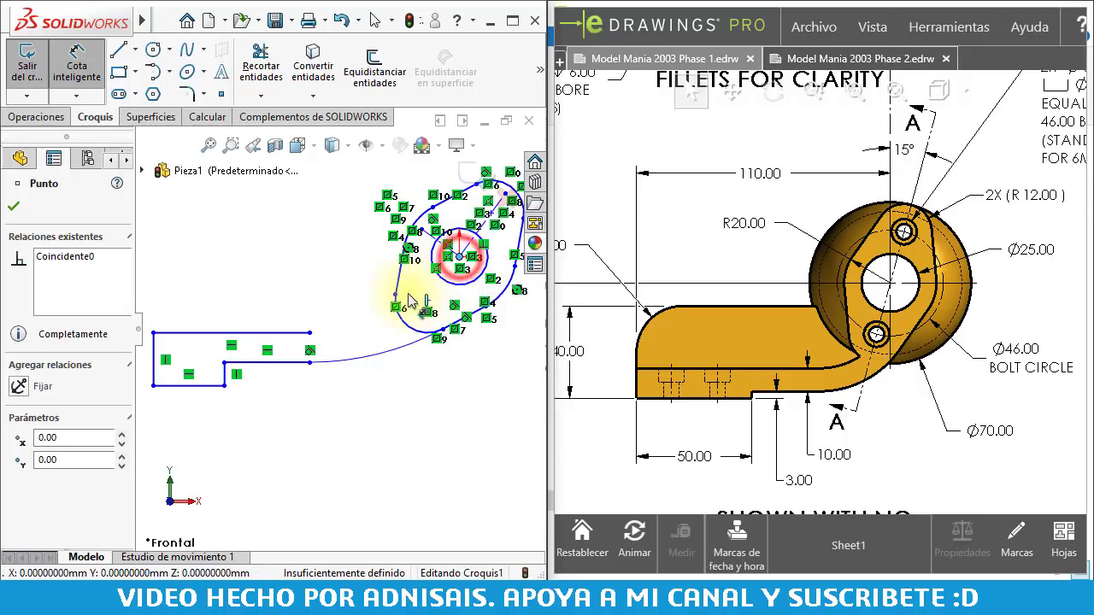
{"action": "left_click", "coordinate": [156, 352]}
{"action": "left_click", "coordinate": [298, 479]}
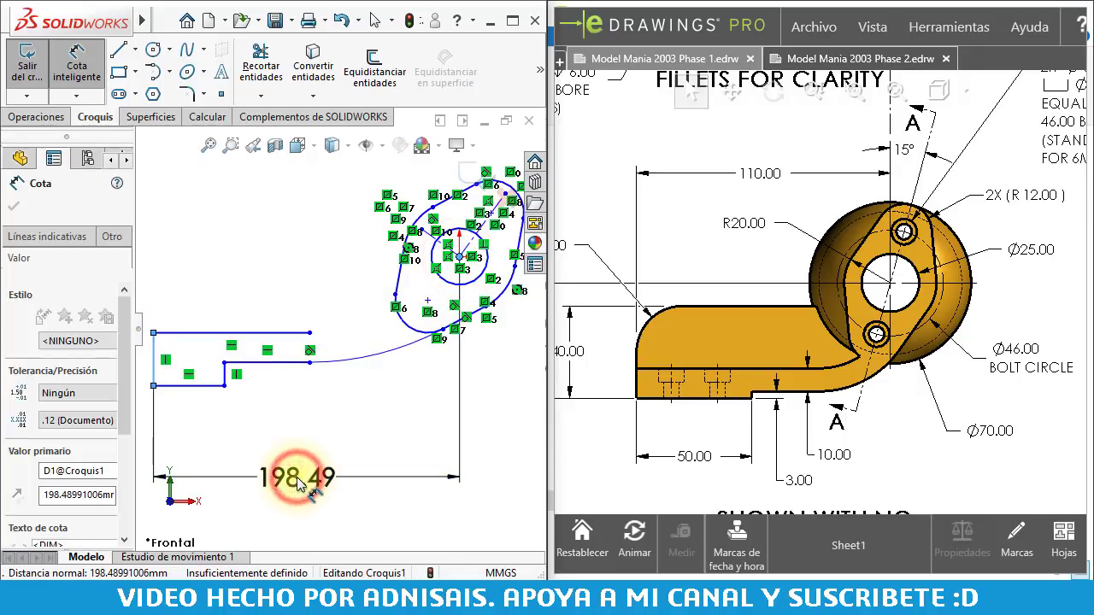
{"action": "type", "text": "110"}
{"action": "key", "text": "Return"}
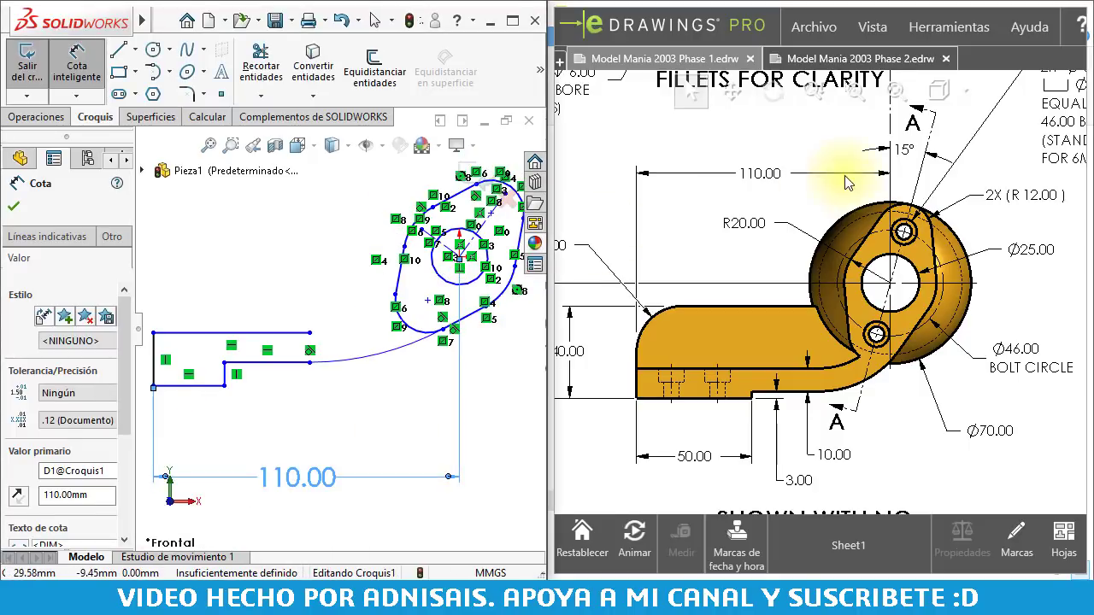
{"action": "left_click", "coordinate": [204, 386]}
{"action": "left_click", "coordinate": [205, 443]}
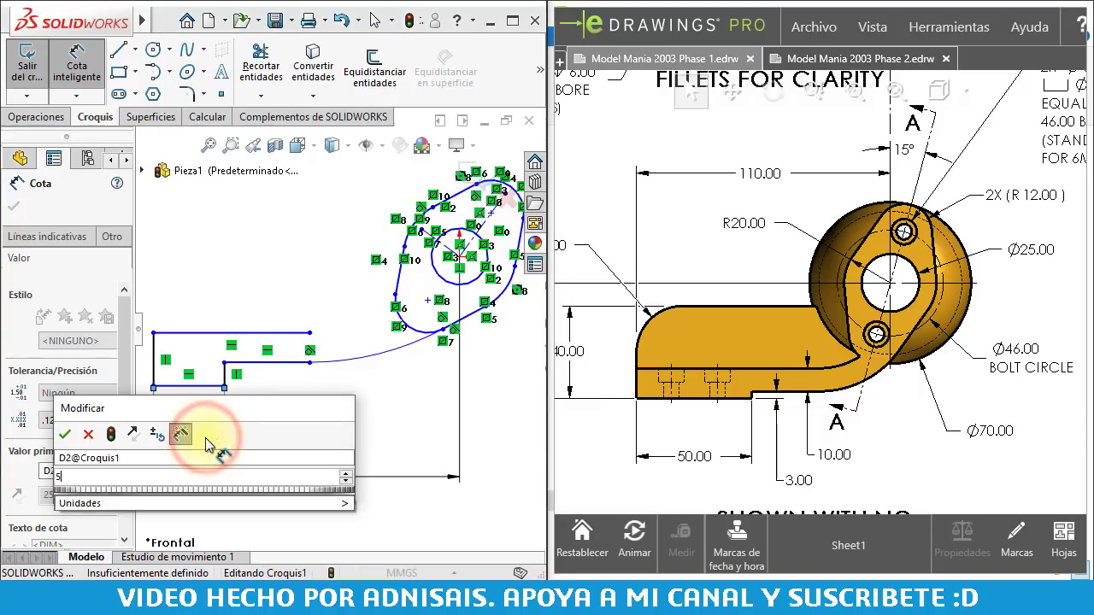
{"action": "type", "text": "50"}
{"action": "key", "text": "Return"}
Add a 3 mm height dimension to the short vertical step line
{"action": "scroll", "coordinate": [428, 384], "scroll_direction": "down", "scroll_amount": 1}
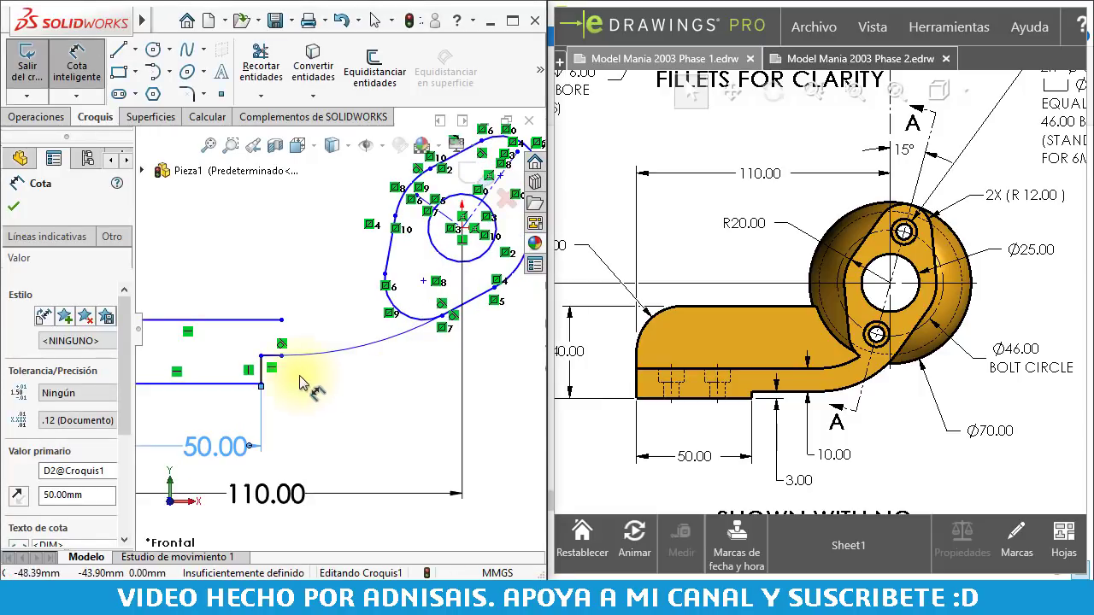
{"action": "left_click", "coordinate": [261, 379]}
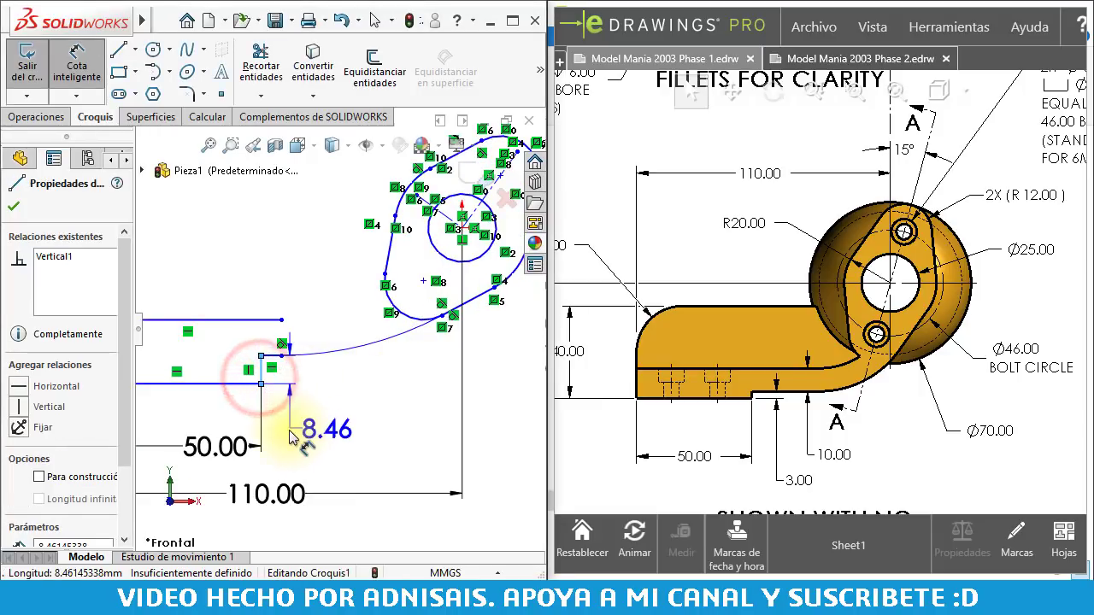
{"action": "left_click", "coordinate": [289, 430]}
{"action": "type", "text": "3"}
{"action": "key", "text": "Return"}
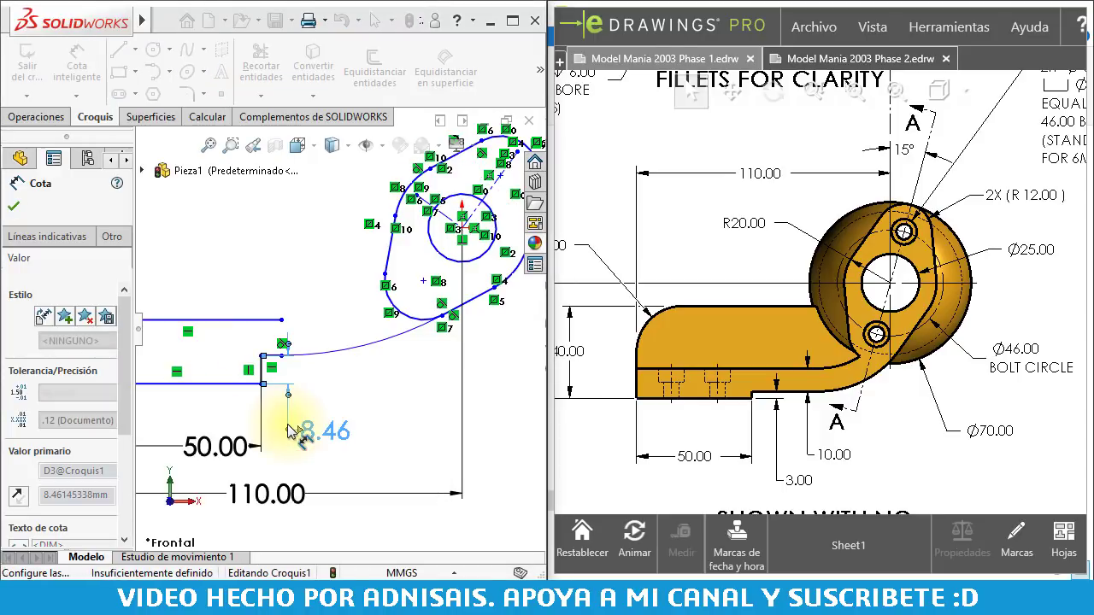
{"action": "scroll", "coordinate": [213, 383], "scroll_direction": "down", "scroll_amount": 1}
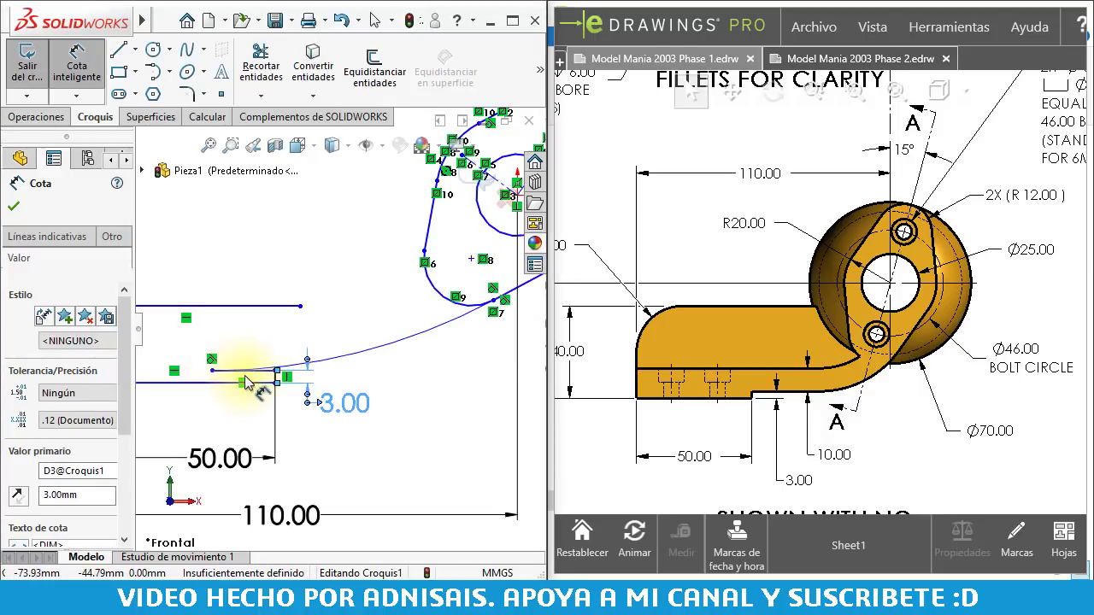
{"action": "scroll", "coordinate": [327, 362], "scroll_direction": "up", "scroll_amount": 1}
{"action": "scroll", "coordinate": [354, 367], "scroll_direction": "up", "scroll_amount": 1}
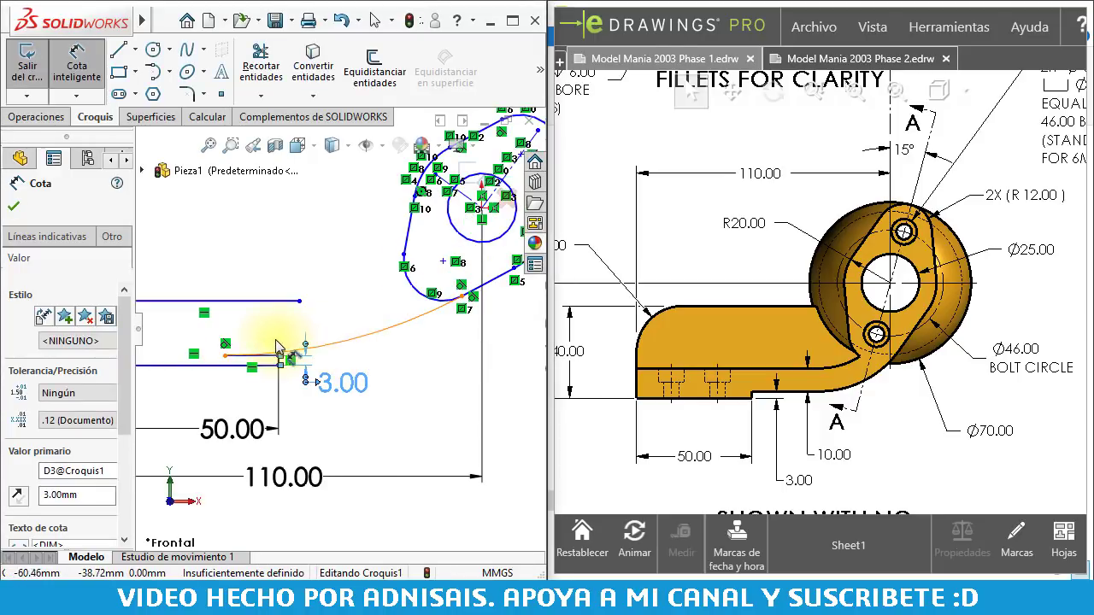
{"action": "scroll", "coordinate": [342, 359], "scroll_direction": "up", "scroll_amount": 1}
{"action": "scroll", "coordinate": [402, 338], "scroll_direction": "up", "scroll_amount": 1}
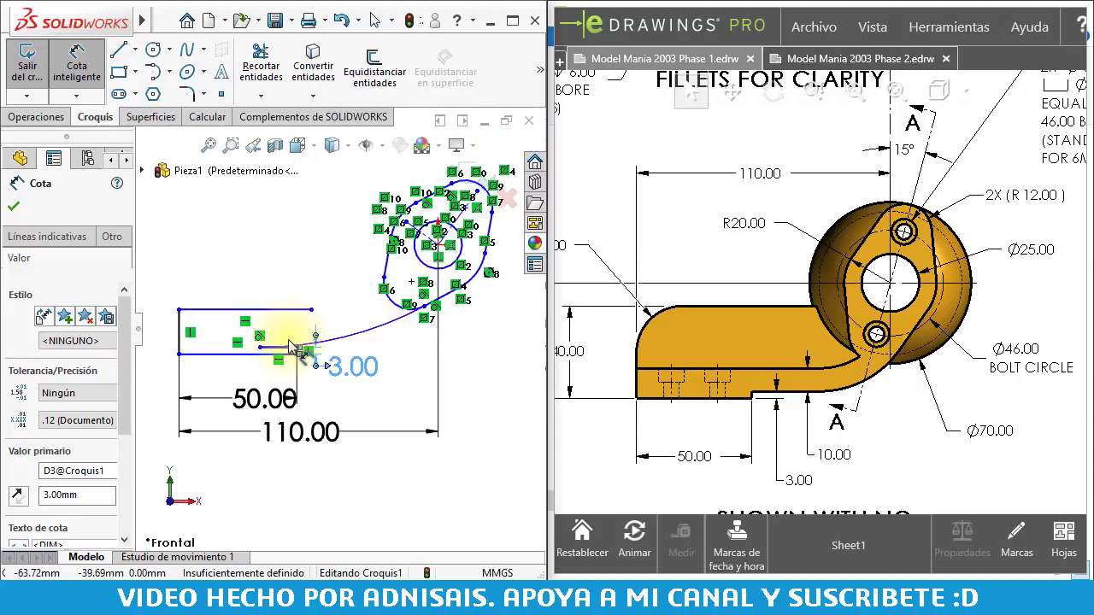
{"action": "scroll", "coordinate": [292, 350], "scroll_direction": "down", "scroll_amount": 1}
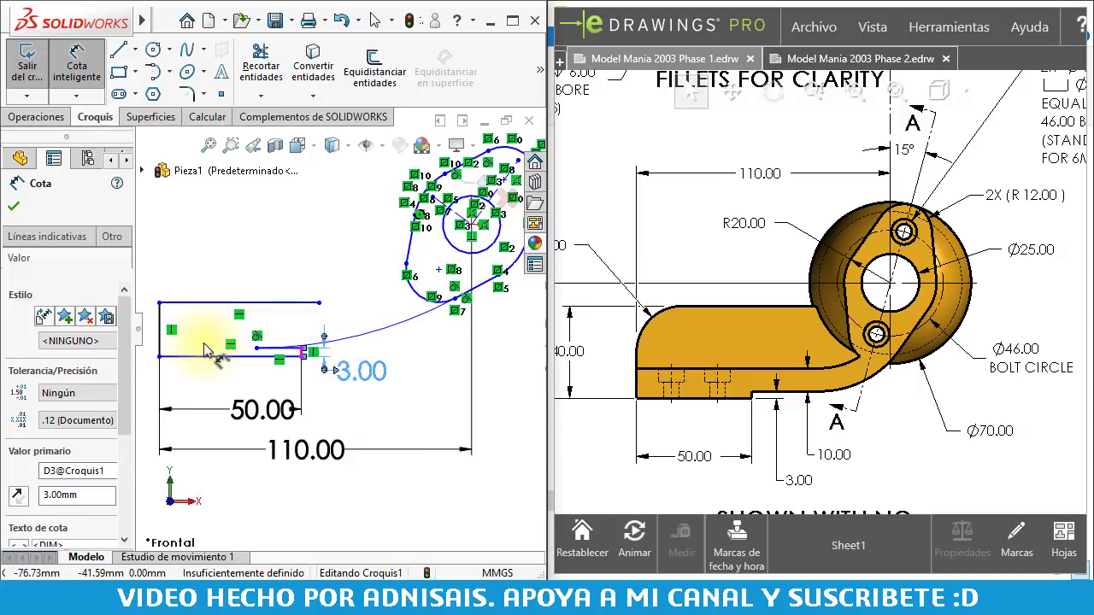
{"action": "left_click", "coordinate": [323, 357]}
{"action": "key", "text": "Escape"}
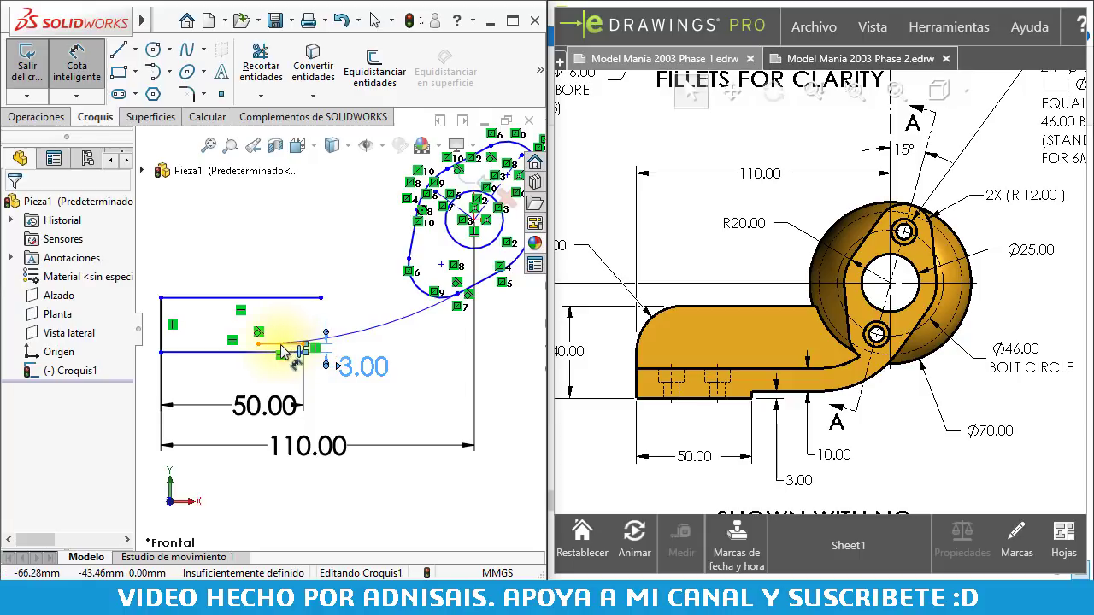
Snap the curve's end onto the step edge and nudge it slightly right
{"action": "mouse_move", "coordinate": [256, 347]}
{"action": "left_mouse_down"}
{"action": "mouse_move", "coordinate": [342, 352]}
{"action": "mouse_move", "coordinate": [267, 340]}
{"action": "left_mouse_up"}
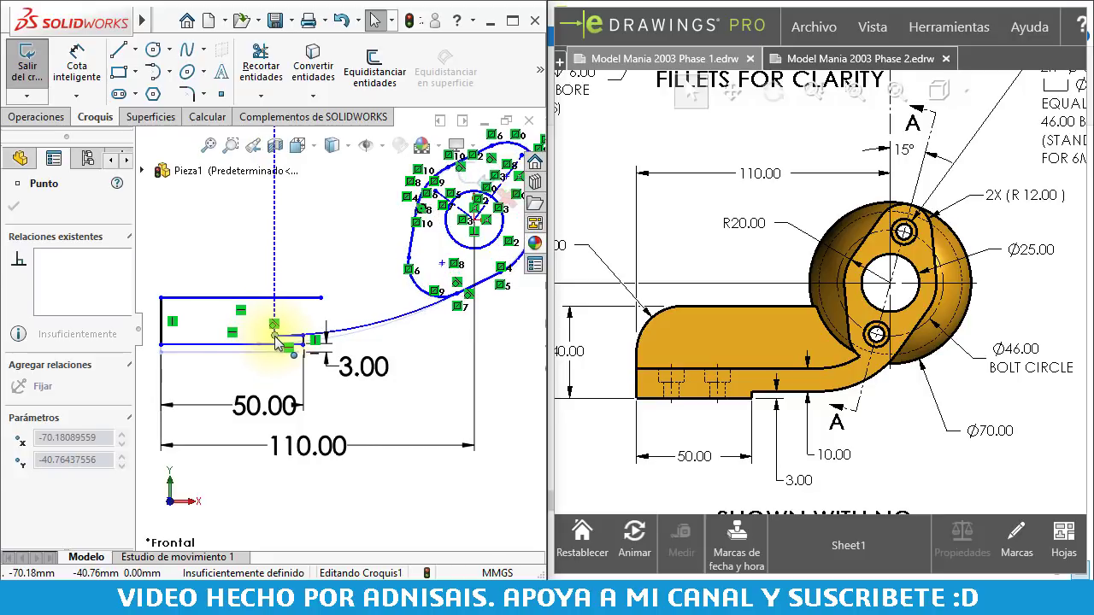
{"action": "left_click_drag", "start_coordinate": [266, 341], "coordinate": [274, 337]}
{"action": "left_click", "coordinate": [398, 398]}
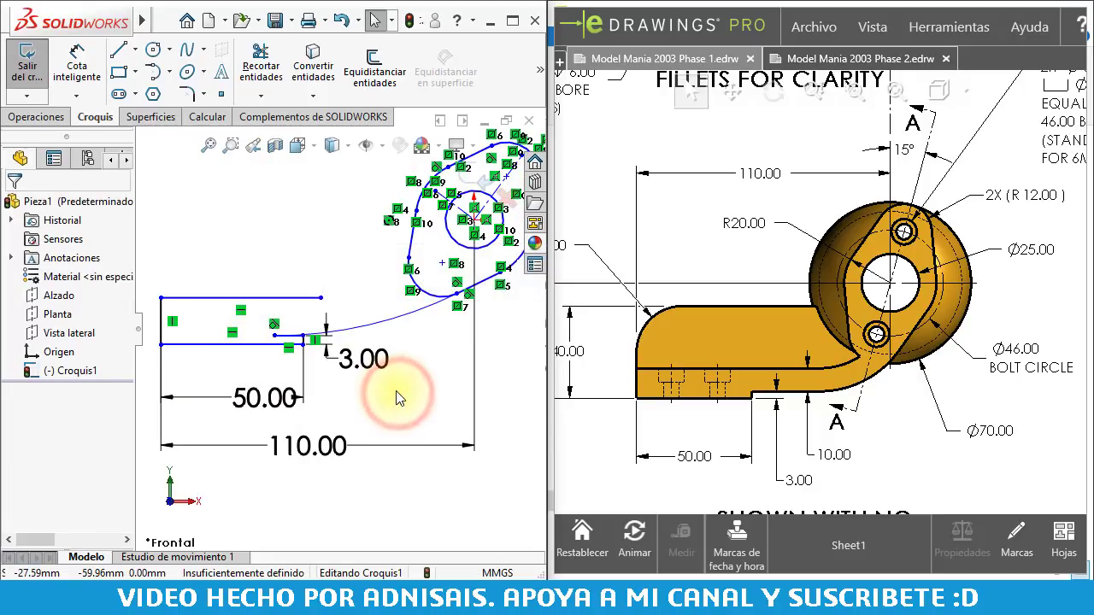
{"action": "scroll", "coordinate": [419, 402], "scroll_direction": "up", "scroll_amount": 1}
{"action": "scroll", "coordinate": [442, 379], "scroll_direction": "up", "scroll_amount": 1}
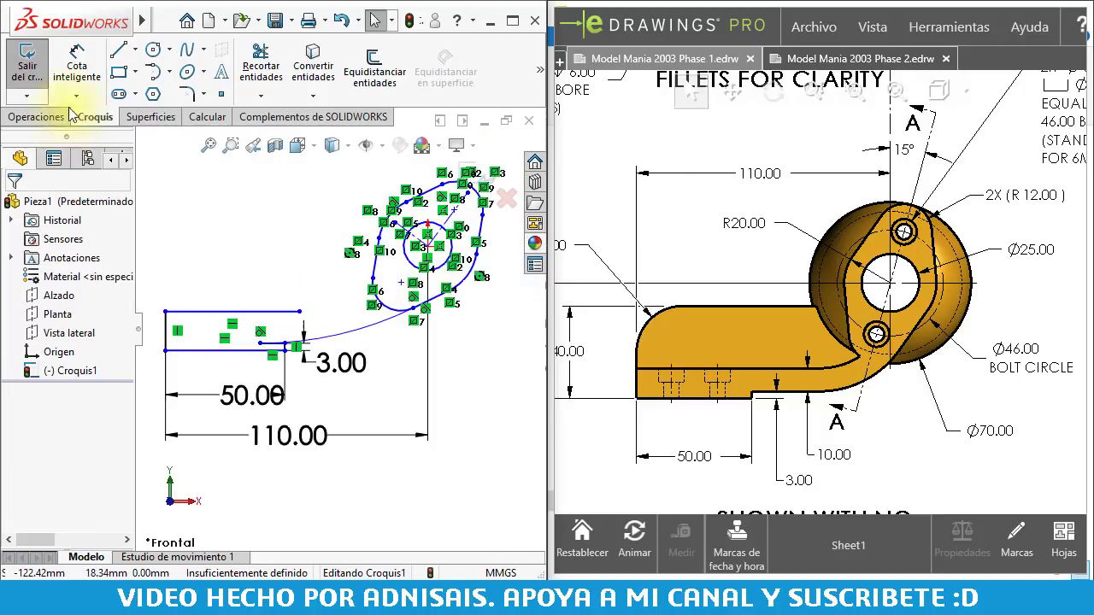
Dimension the arm's short left edge at 10 mm height
{"action": "left_click", "coordinate": [94, 60]}
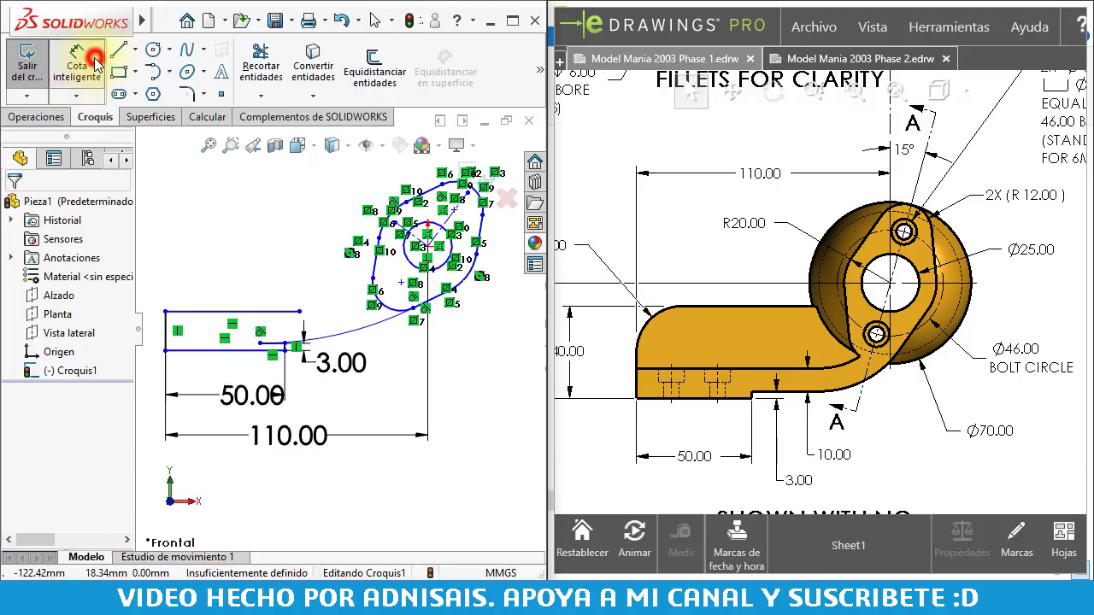
{"action": "left_click", "coordinate": [167, 336]}
{"action": "left_click", "coordinate": [150, 327]}
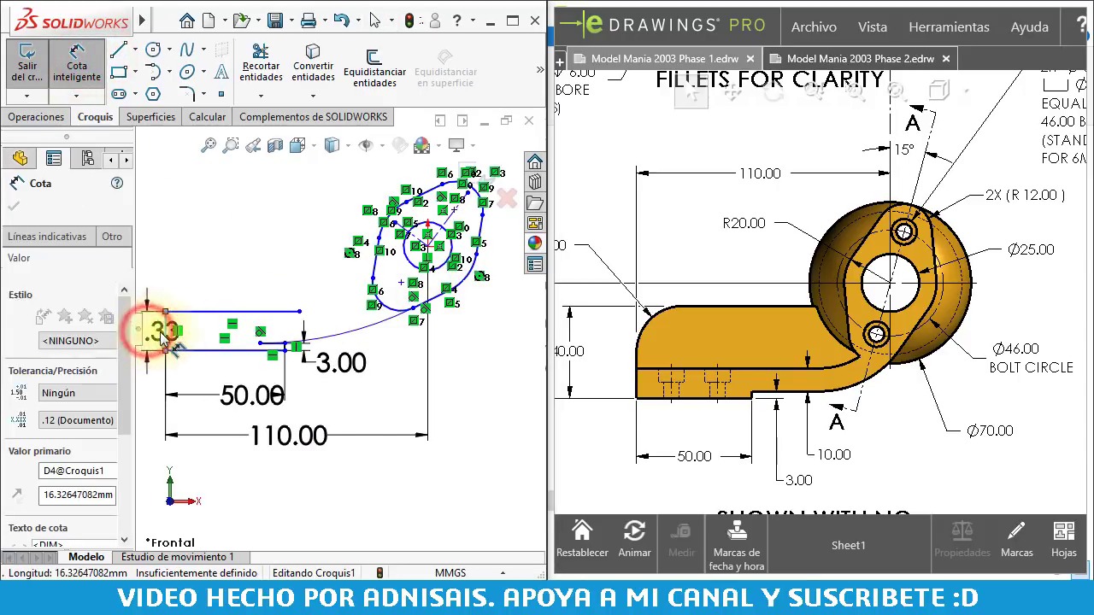
{"action": "key", "text": "Return"}
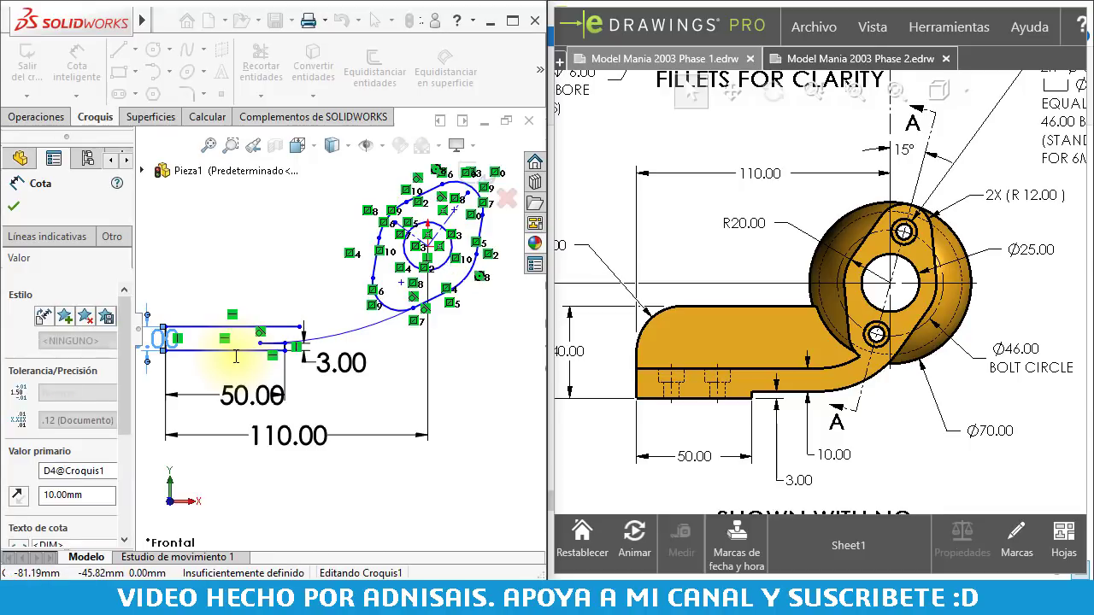
{"action": "scroll", "coordinate": [318, 313], "scroll_direction": "up", "scroll_amount": 2}
{"action": "middle_click_drag", "start_coordinate": [506, 275], "coordinate": [400, 345], "text": "ctrl"}
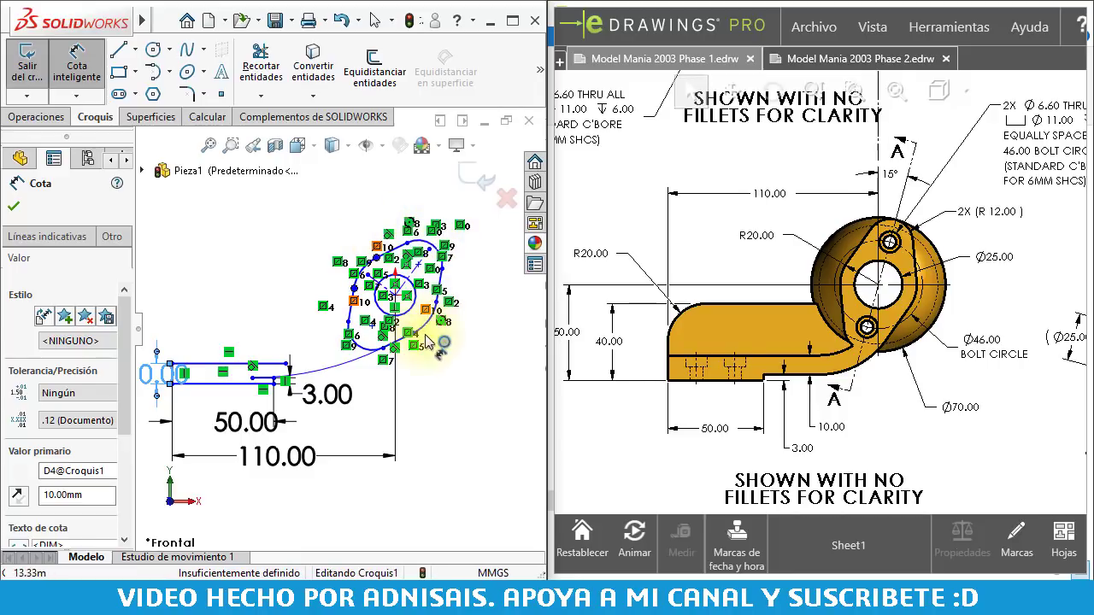
Hide the sketch relation markers and drag the rounded outline larger
{"action": "left_click", "coordinate": [382, 147]}
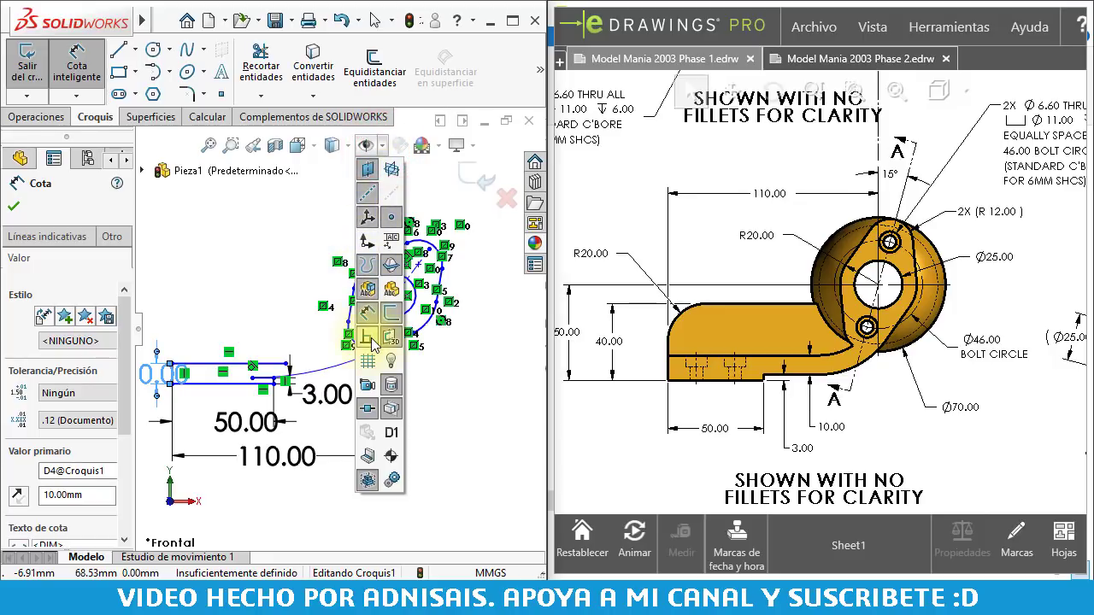
{"action": "left_click", "coordinate": [369, 339]}
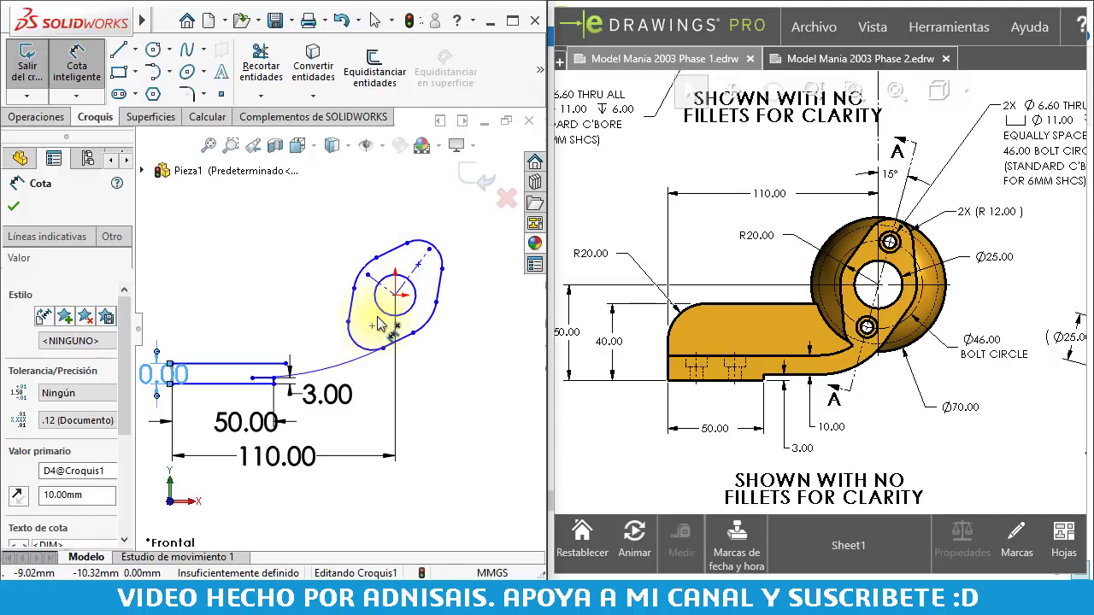
{"action": "left_click_drag", "start_coordinate": [382, 325], "coordinate": [469, 251]}
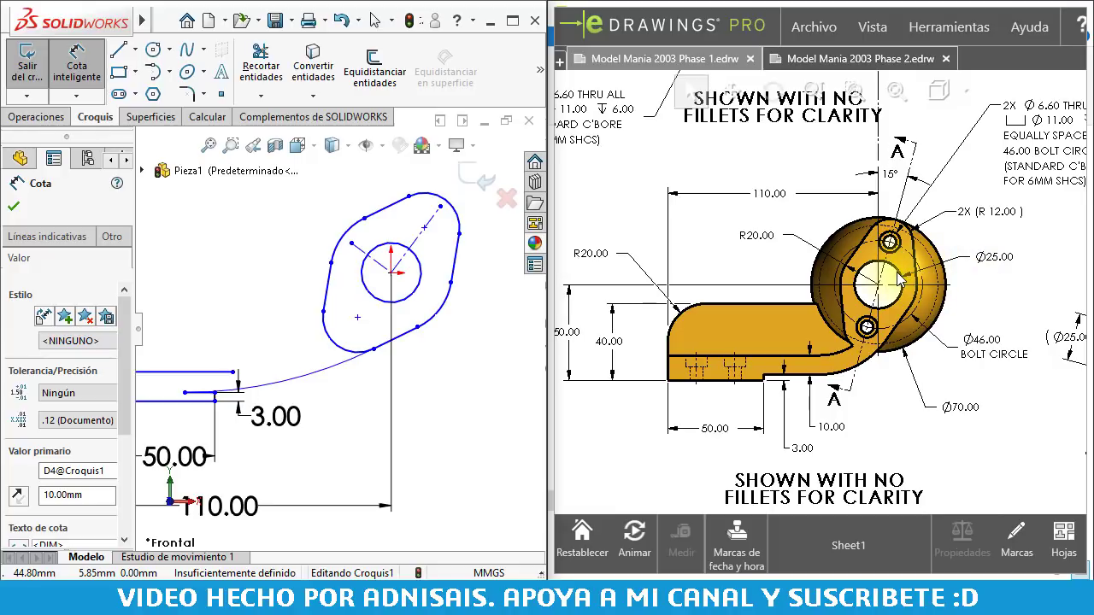
Dimension the central circle to a Ø25 mm diameter
{"action": "left_click", "coordinate": [425, 280]}
{"action": "left_click", "coordinate": [506, 293]}
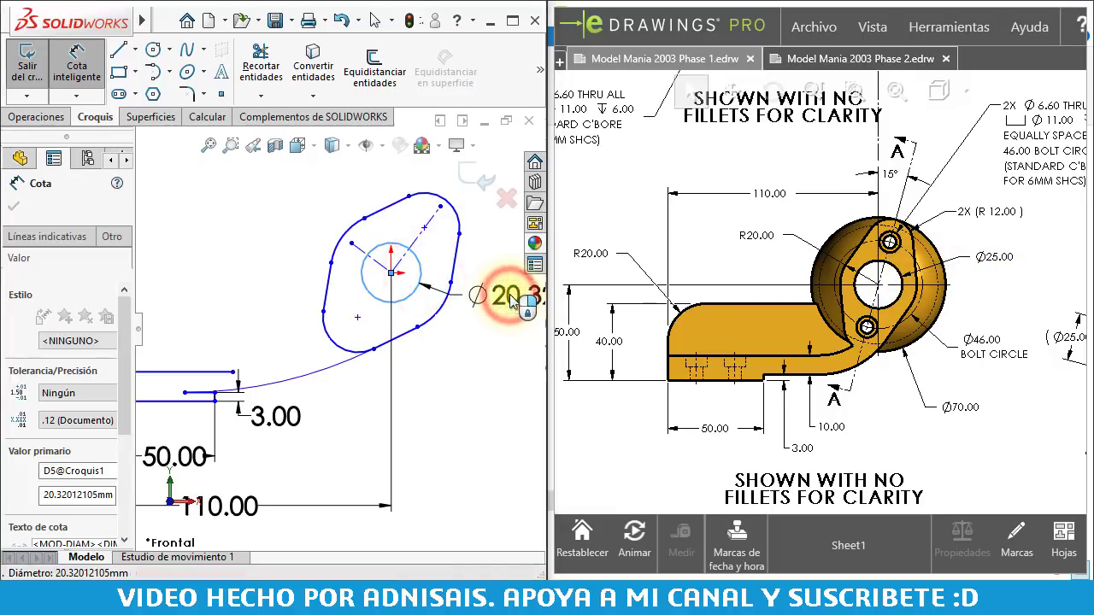
{"action": "type", "text": "25"}
{"action": "key", "text": "Return"}
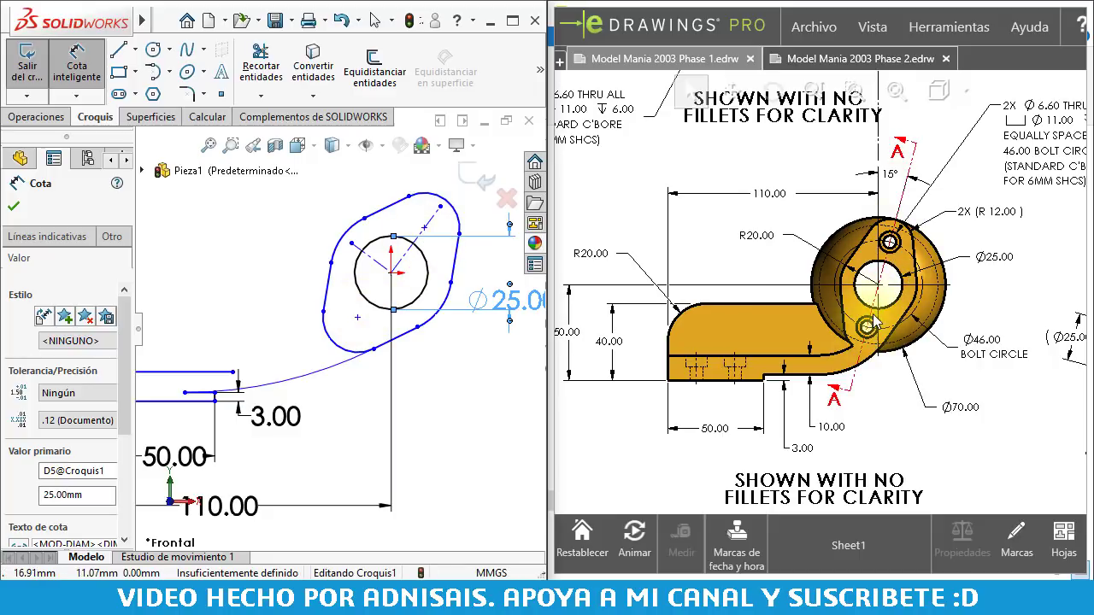
{"action": "middle_click_drag", "start_coordinate": [966, 245], "coordinate": [889, 277]}
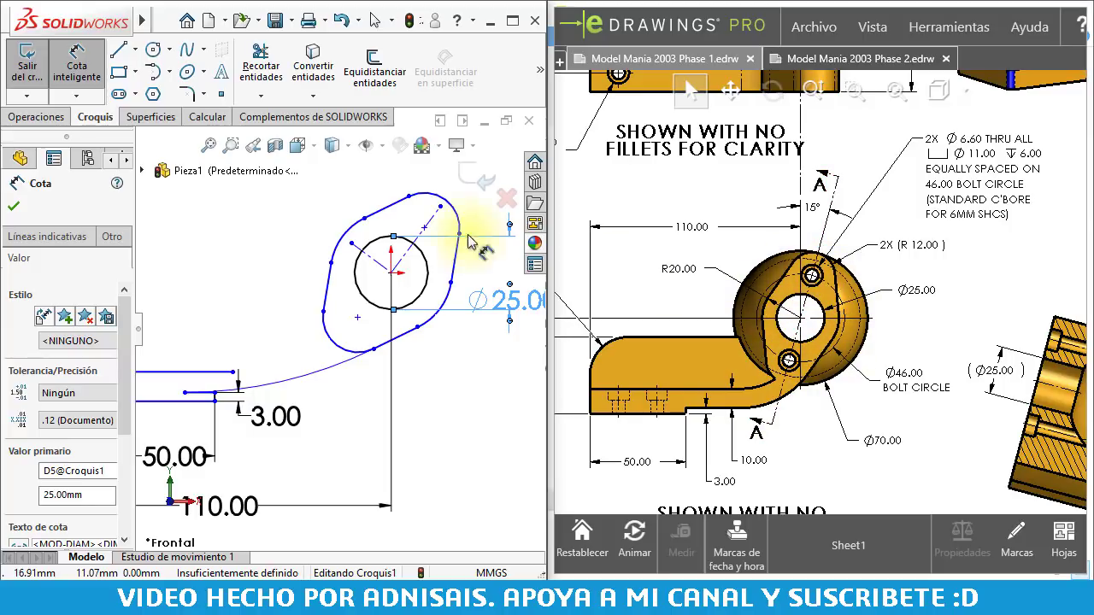
Space the two bolt-hole points 46 mm apart
{"action": "left_click", "coordinate": [425, 227]}
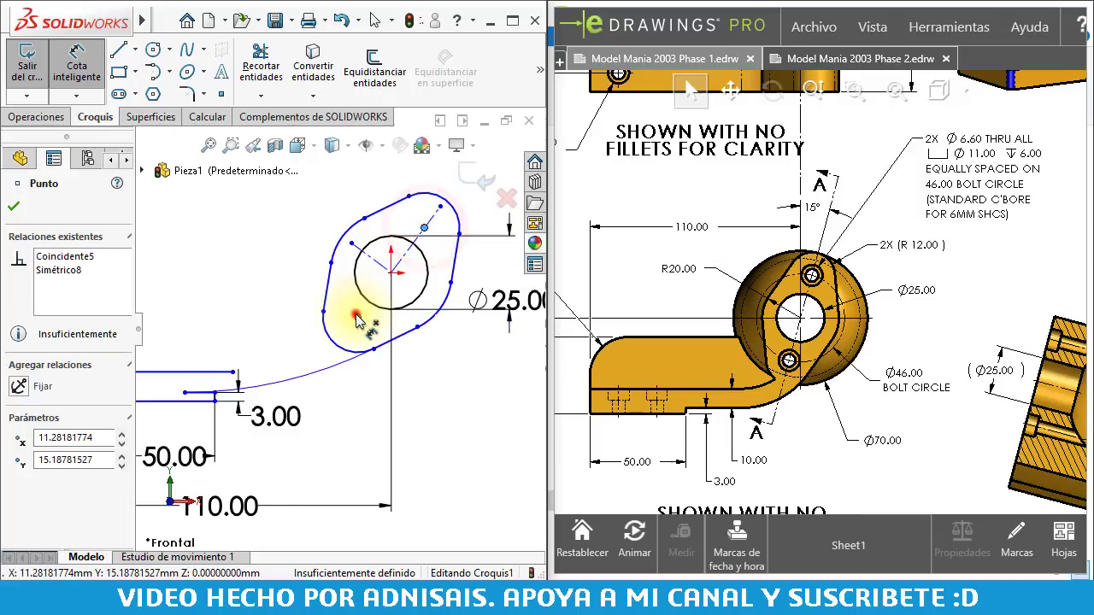
{"action": "left_click", "coordinate": [356, 317]}
{"action": "left_click", "coordinate": [453, 352]}
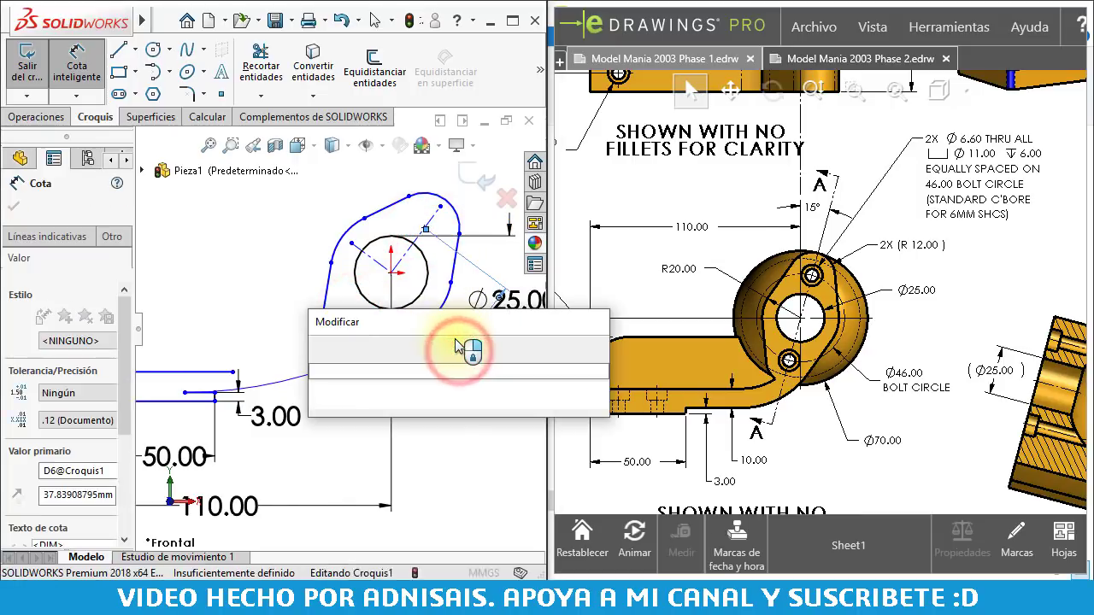
{"action": "type", "text": "46"}
{"action": "key", "text": "Return"}
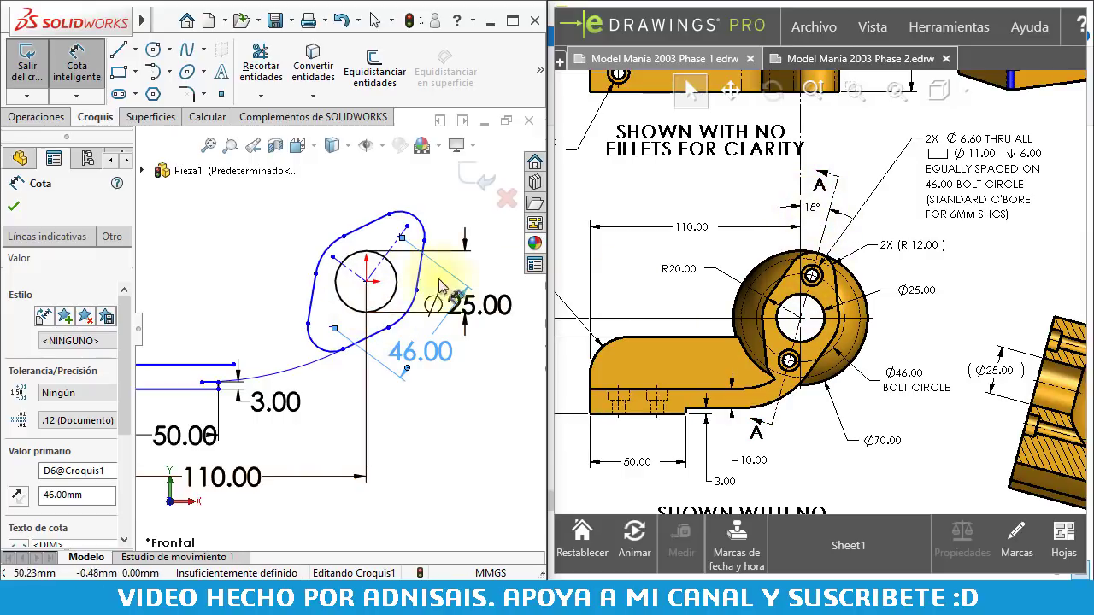
{"action": "scroll", "coordinate": [391, 254], "scroll_direction": "down", "scroll_amount": 2}
Stretch the centreline through the hole points and angle it 15° from vertical
{"action": "left_click_drag", "start_coordinate": [390, 255], "coordinate": [353, 304]}
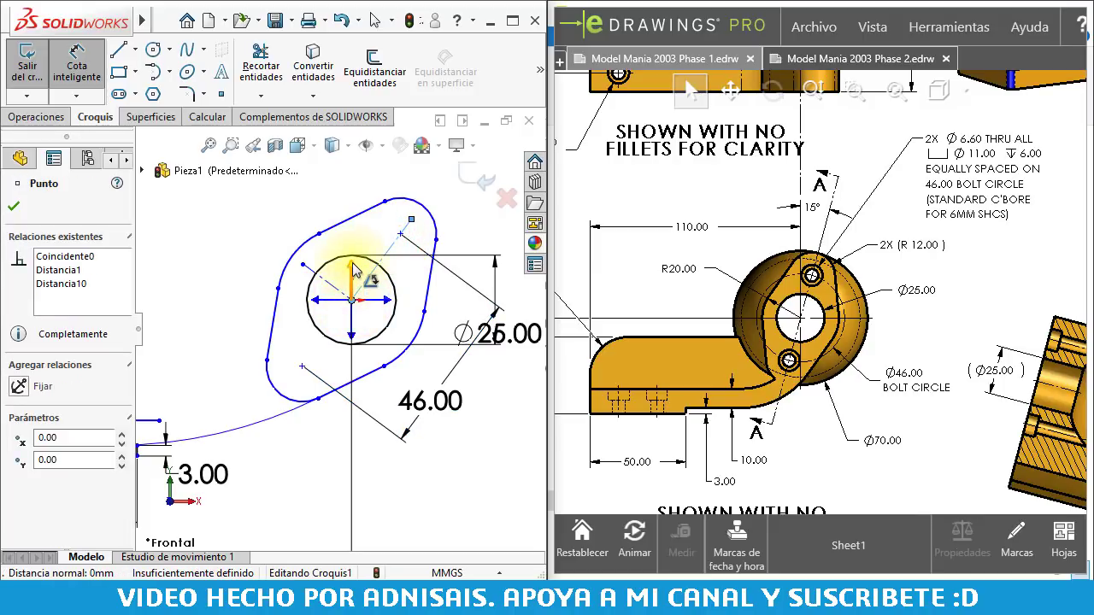
{"action": "left_click", "coordinate": [353, 271]}
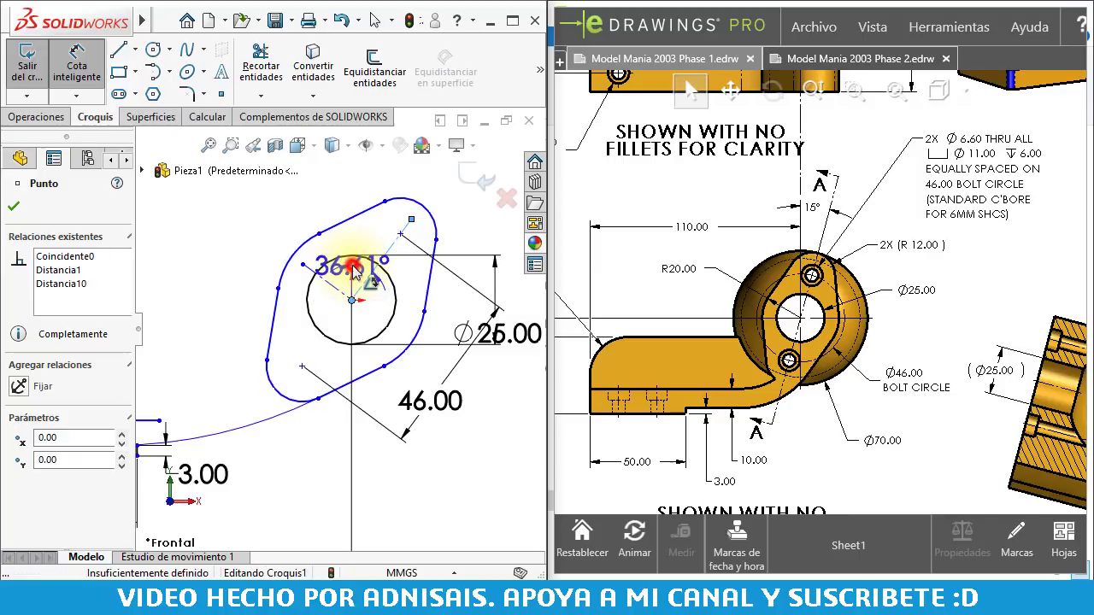
{"action": "scroll", "coordinate": [386, 211], "scroll_direction": "up", "scroll_amount": 2}
{"action": "left_click", "coordinate": [384, 203]}
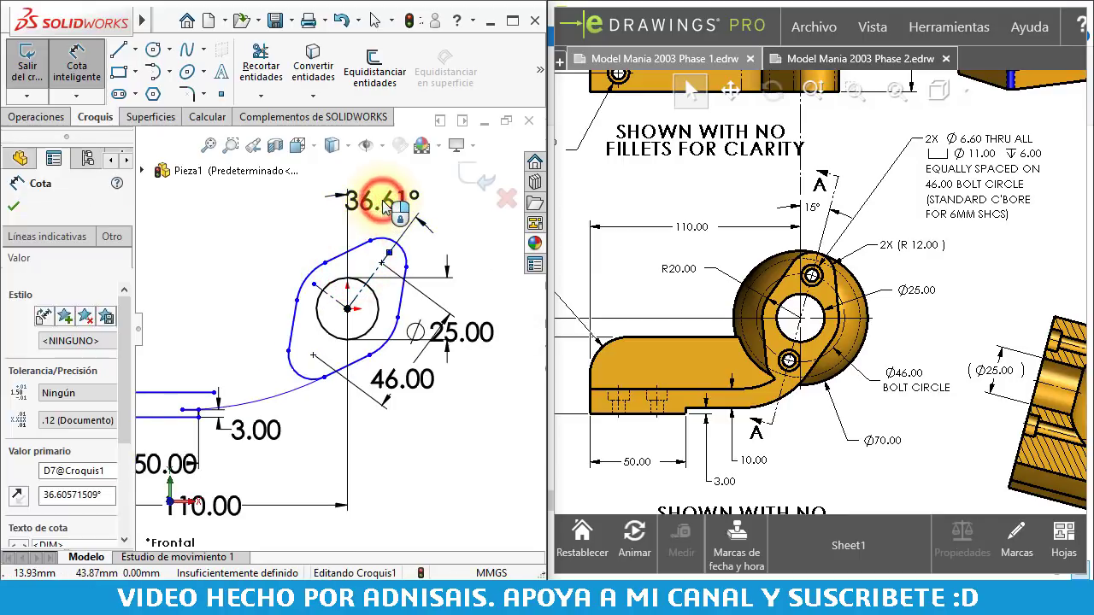
{"action": "type", "text": "15"}
{"action": "key", "text": "Return"}
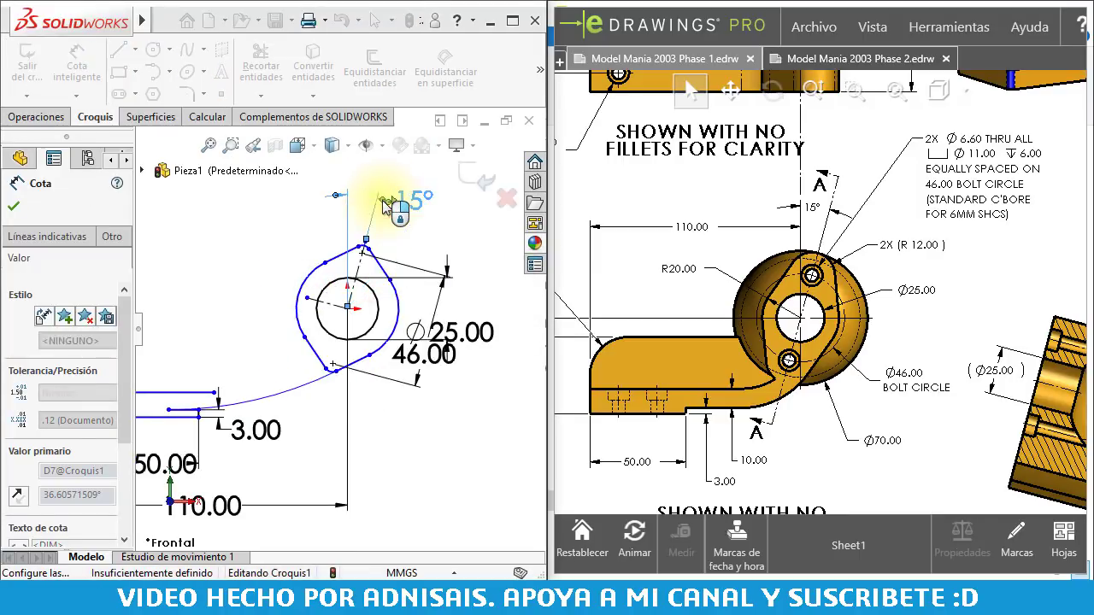
{"action": "scroll", "coordinate": [372, 250], "scroll_direction": "down", "scroll_amount": 3}
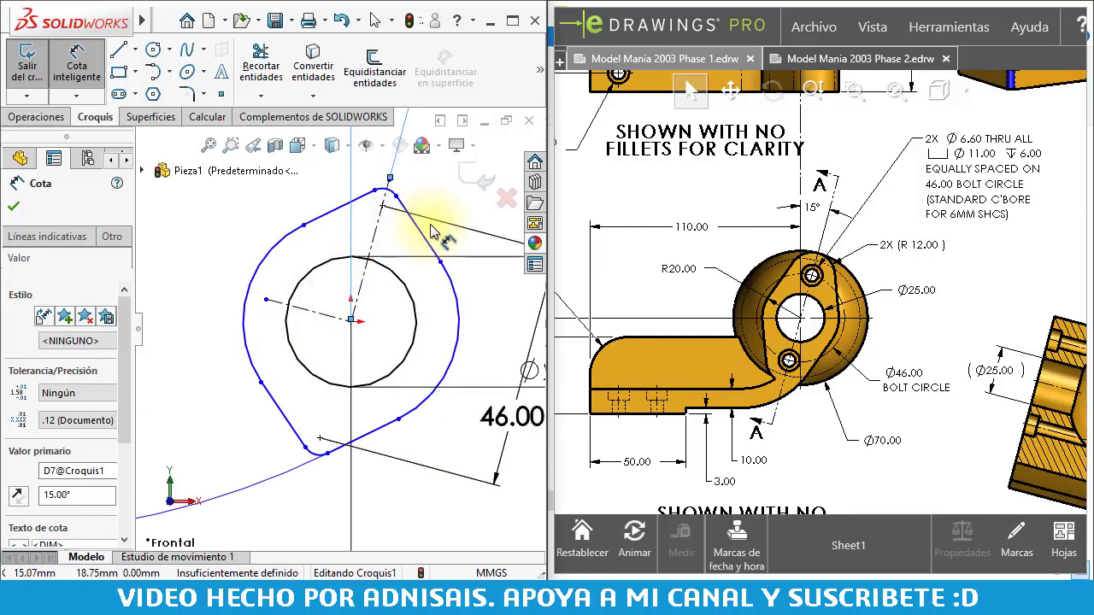
{"action": "scroll", "coordinate": [385, 235], "scroll_direction": "up", "scroll_amount": 2}
{"action": "scroll", "coordinate": [333, 269], "scroll_direction": "down", "scroll_amount": 1}
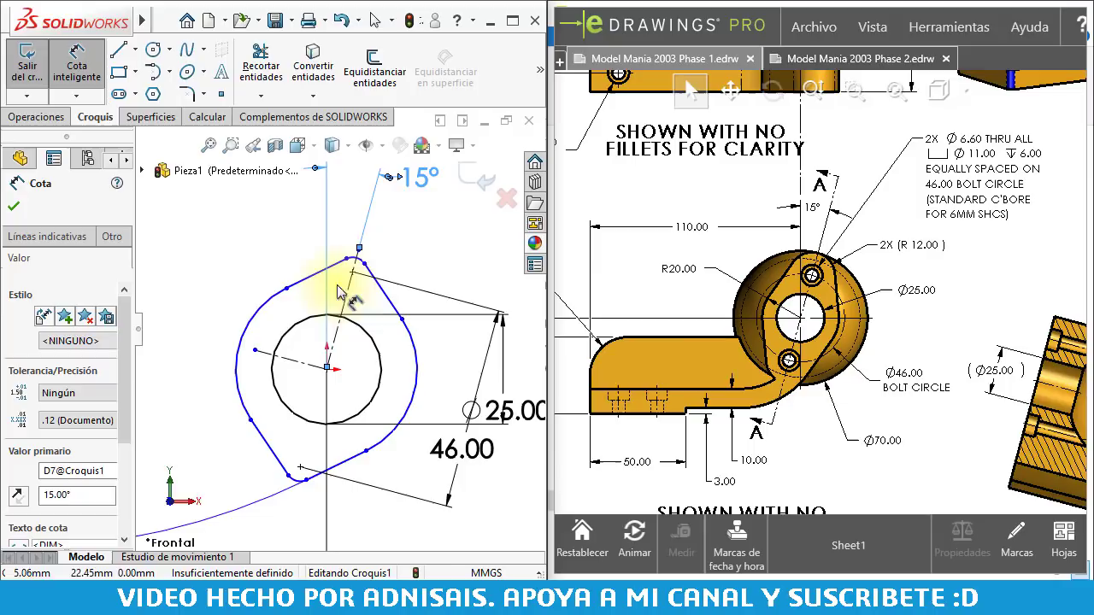
Give the outline's large left arc a 20 mm radius
{"action": "left_click", "coordinate": [243, 318]}
{"action": "left_click", "coordinate": [197, 312]}
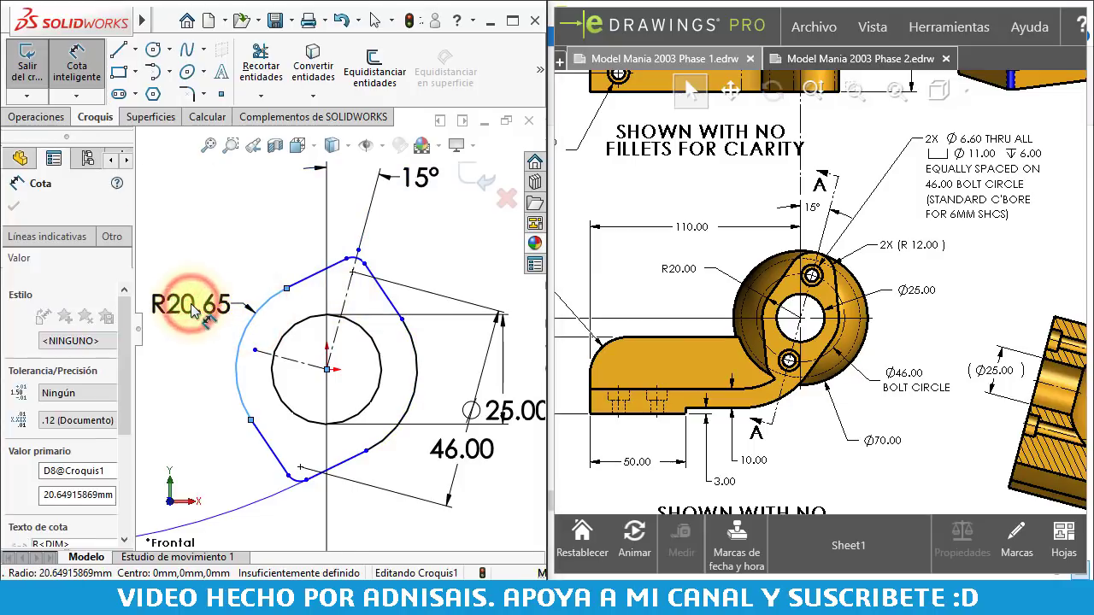
{"action": "type", "text": "20"}
{"action": "key", "text": "Return"}
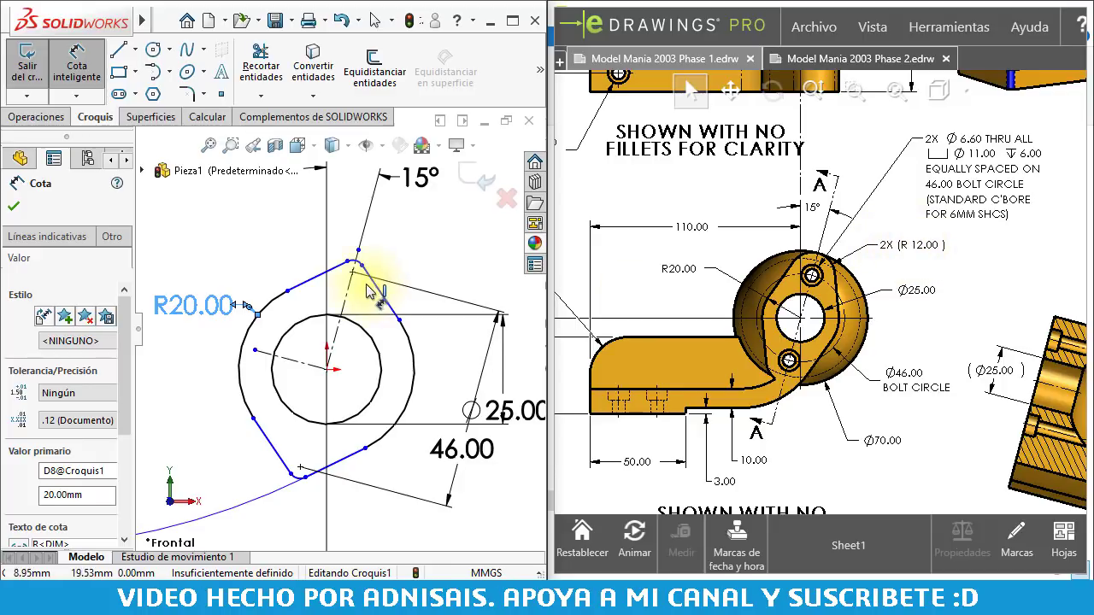
{"action": "scroll", "coordinate": [361, 271], "scroll_direction": "down", "scroll_amount": 3}
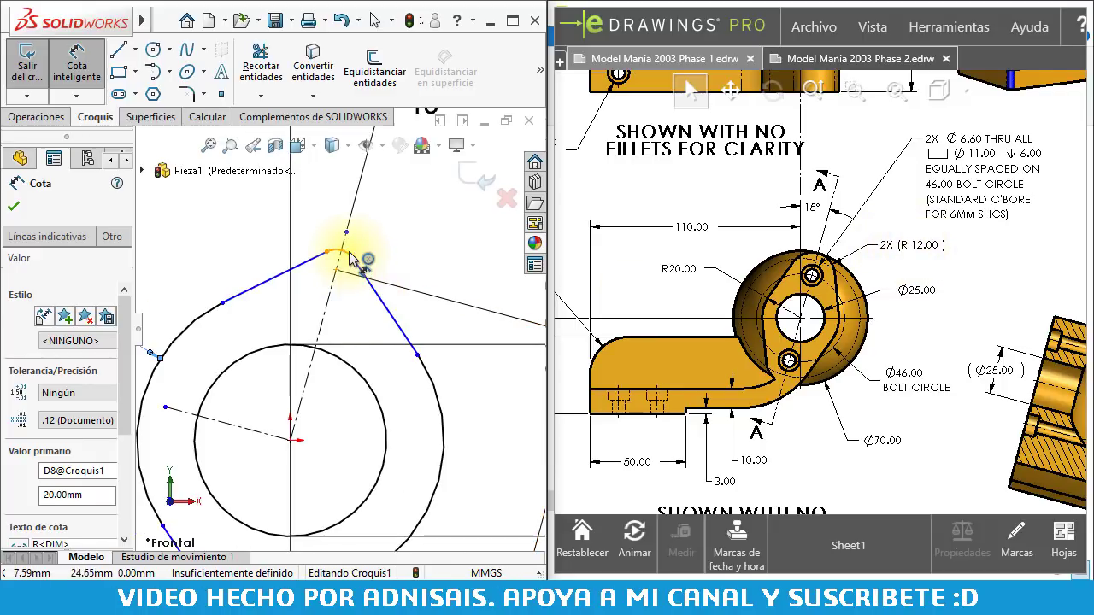
{"action": "scroll", "coordinate": [402, 235], "scroll_direction": "up", "scroll_amount": 2}
Give the small top arc a 12 mm radius
{"action": "left_click", "coordinate": [432, 224]}
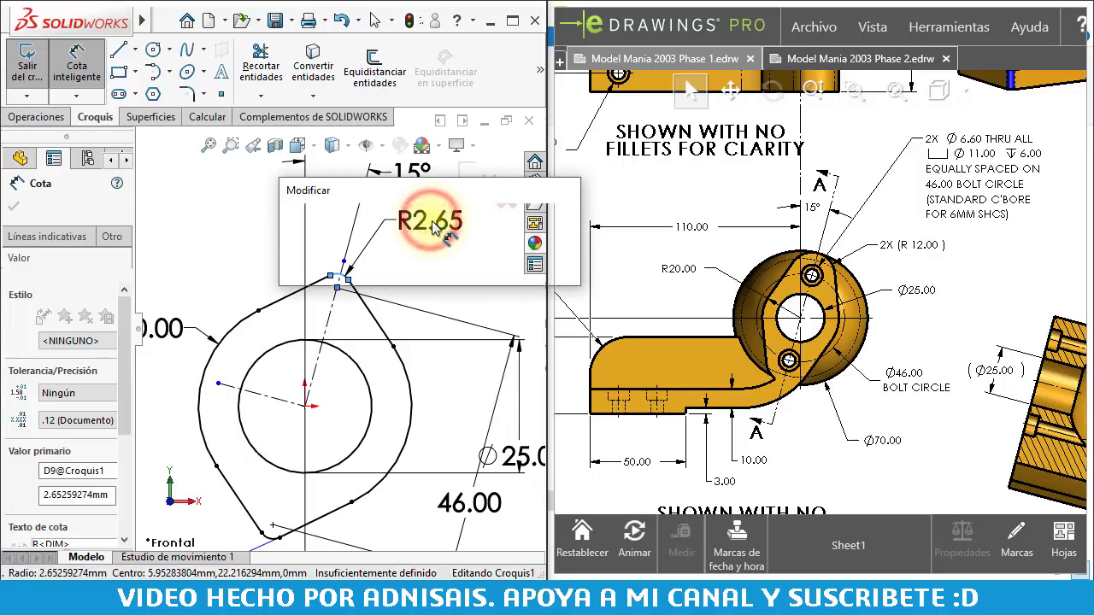
{"action": "type", "text": "12"}
{"action": "key", "text": "Return"}
{"action": "scroll", "coordinate": [419, 265], "scroll_direction": "up", "scroll_amount": 2}
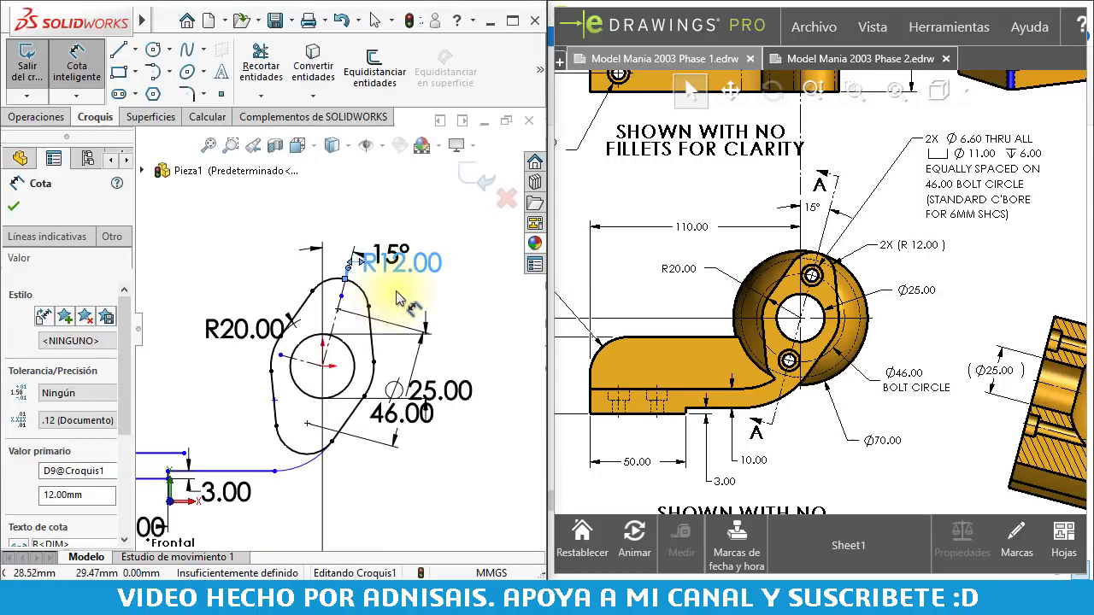
{"action": "middle_click_drag", "start_coordinate": [262, 366], "coordinate": [316, 332], "text": "ctrl"}
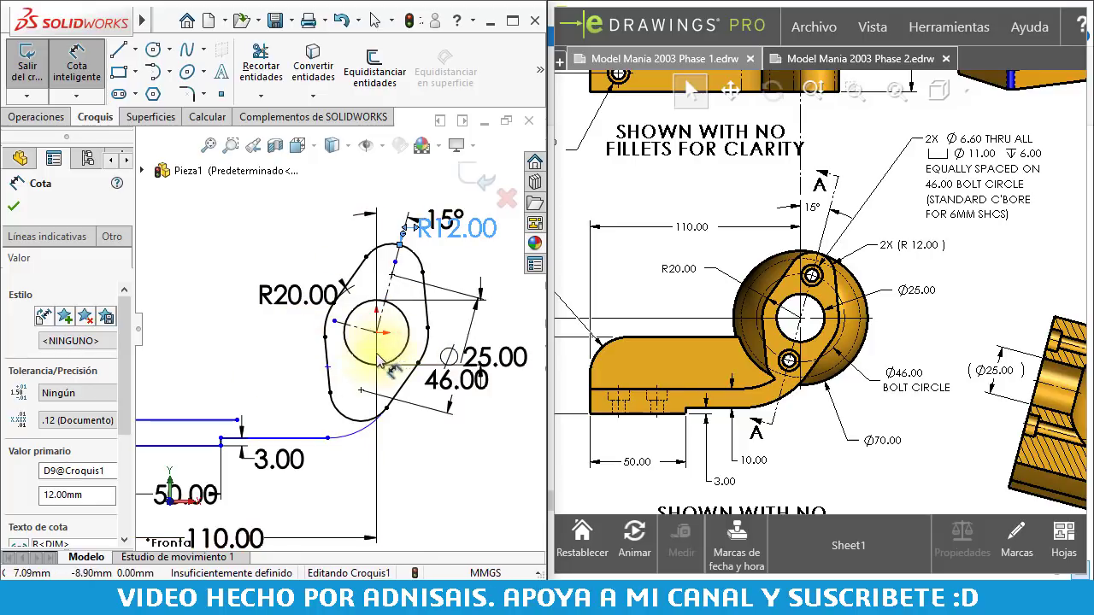
{"action": "scroll", "coordinate": [378, 364], "scroll_direction": "up", "scroll_amount": 2}
{"action": "scroll", "coordinate": [248, 401], "scroll_direction": "down", "scroll_amount": 2}
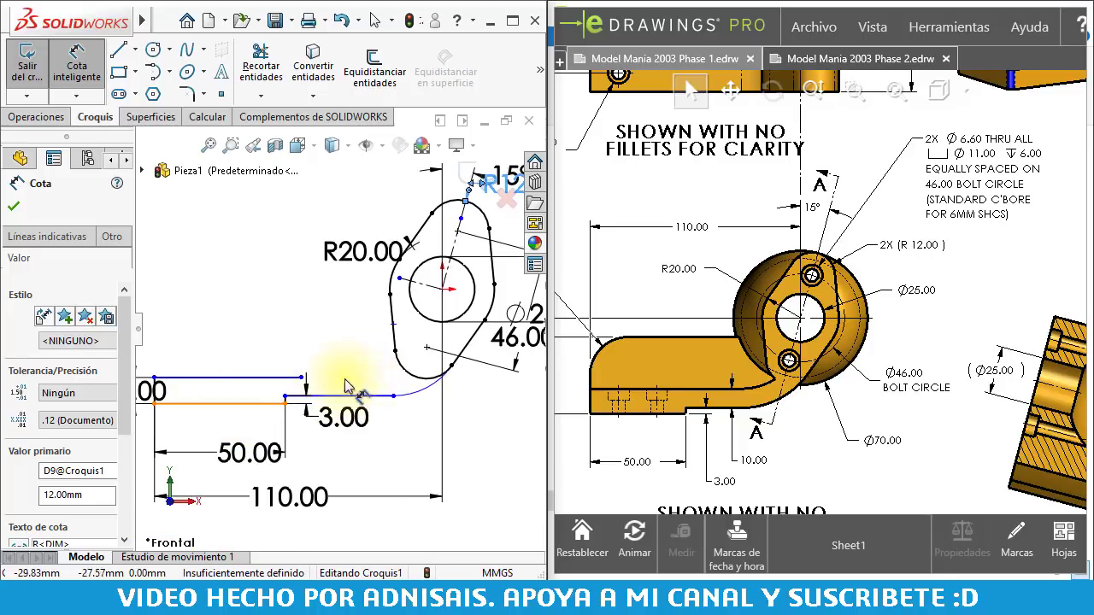
Finish dimensioning and extend the arm's top edge to the right
{"action": "left_click", "coordinate": [278, 387]}
{"action": "scroll", "coordinate": [359, 385], "scroll_direction": "down", "scroll_amount": 2}
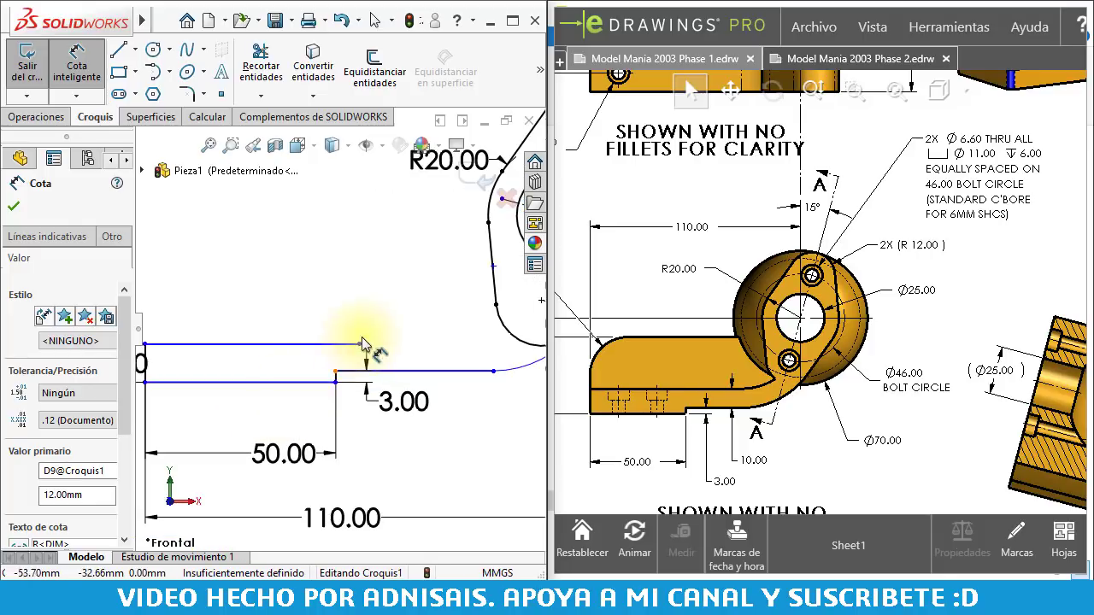
{"action": "key", "text": "Escape"}
{"action": "key", "text": "Escape"}
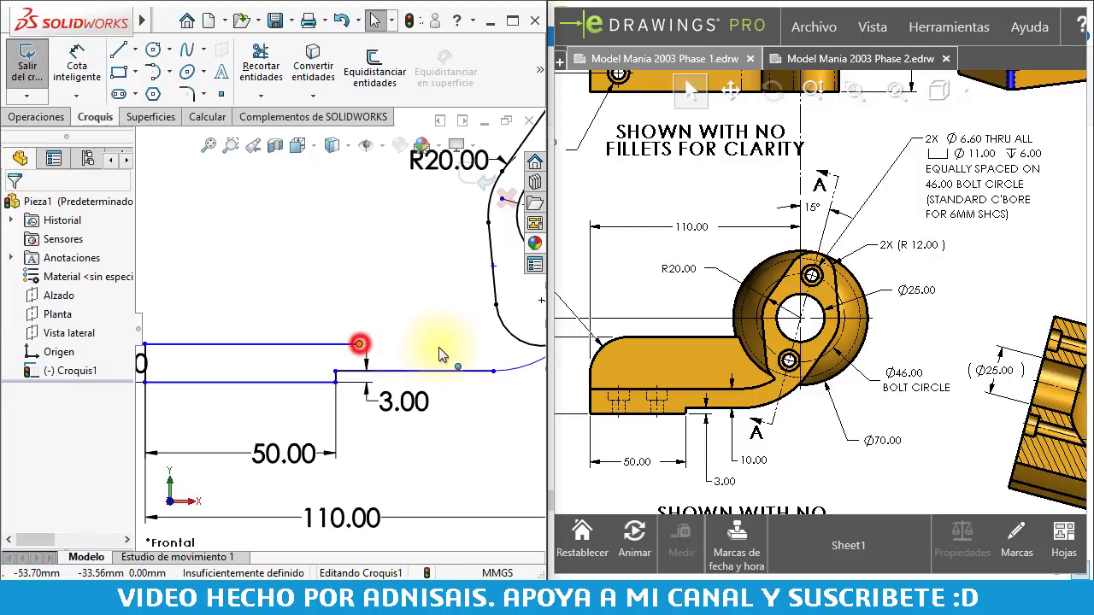
{"action": "left_click_drag", "start_coordinate": [359, 344], "coordinate": [466, 356]}
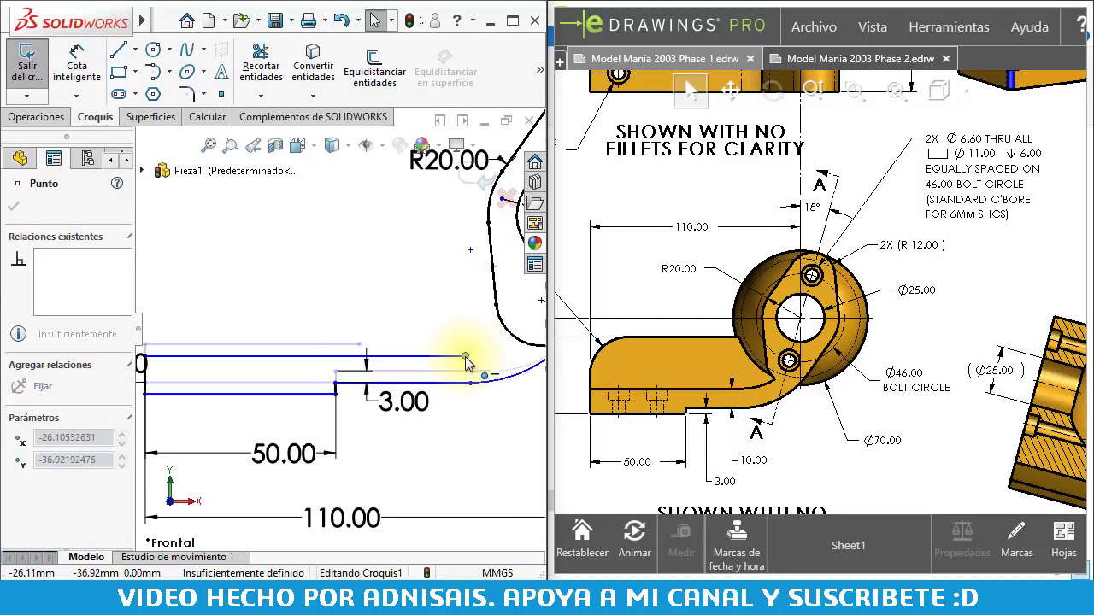
{"action": "left_click", "coordinate": [379, 306]}
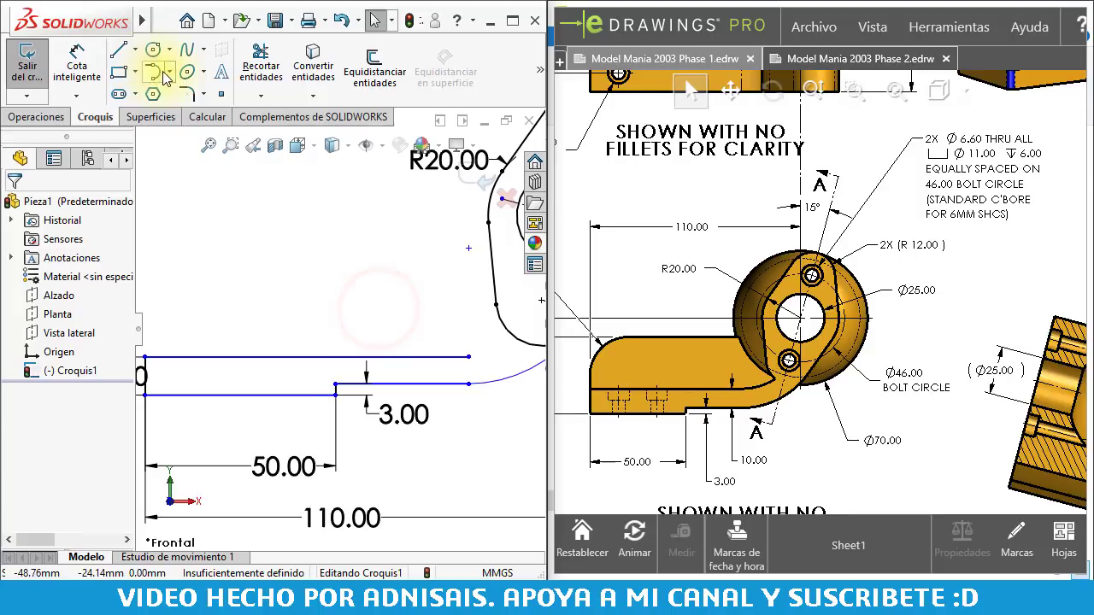
Make arcs Arco9 and Arco10 concentric and face the sketch from the front
{"action": "left_click", "coordinate": [157, 77]}
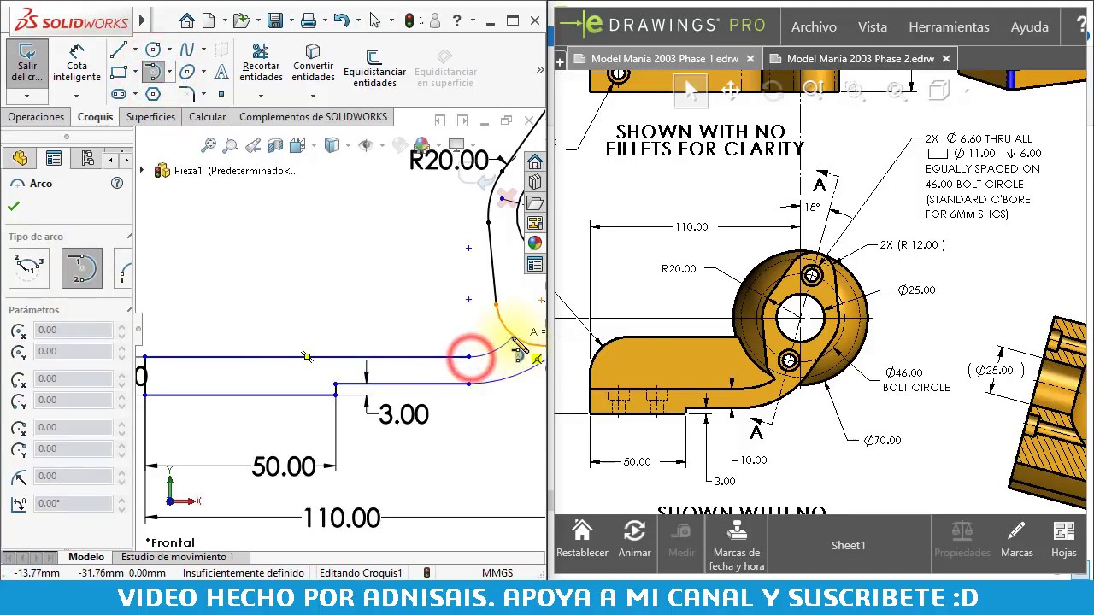
{"action": "key", "text": "Escape"}
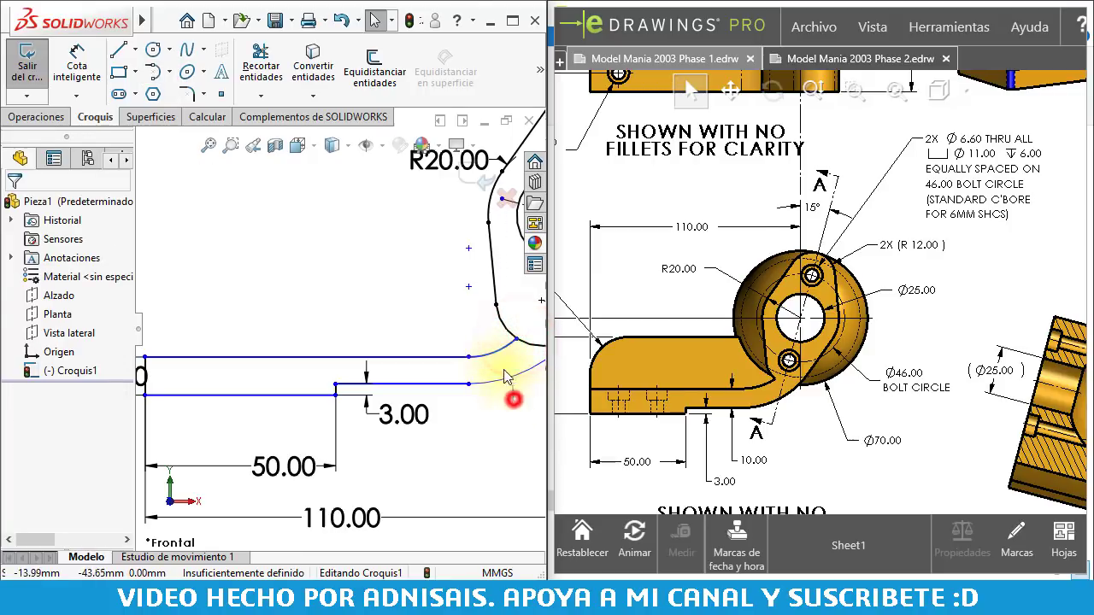
{"action": "left_click_drag", "start_coordinate": [493, 345], "coordinate": [489, 338]}
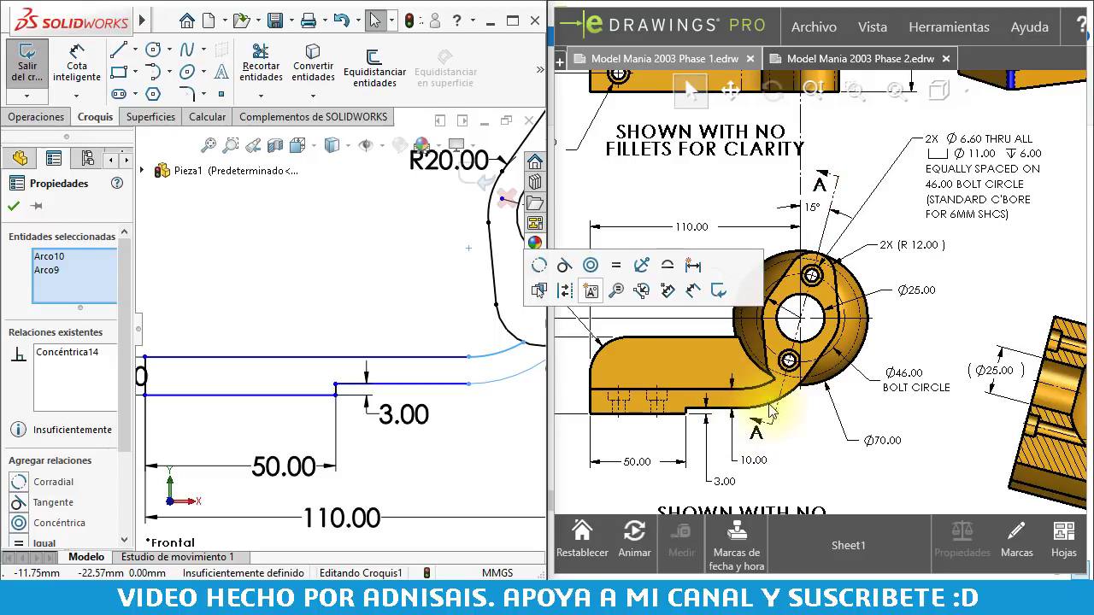
{"action": "left_click_drag", "start_coordinate": [714, 434], "coordinate": [660, 403]}
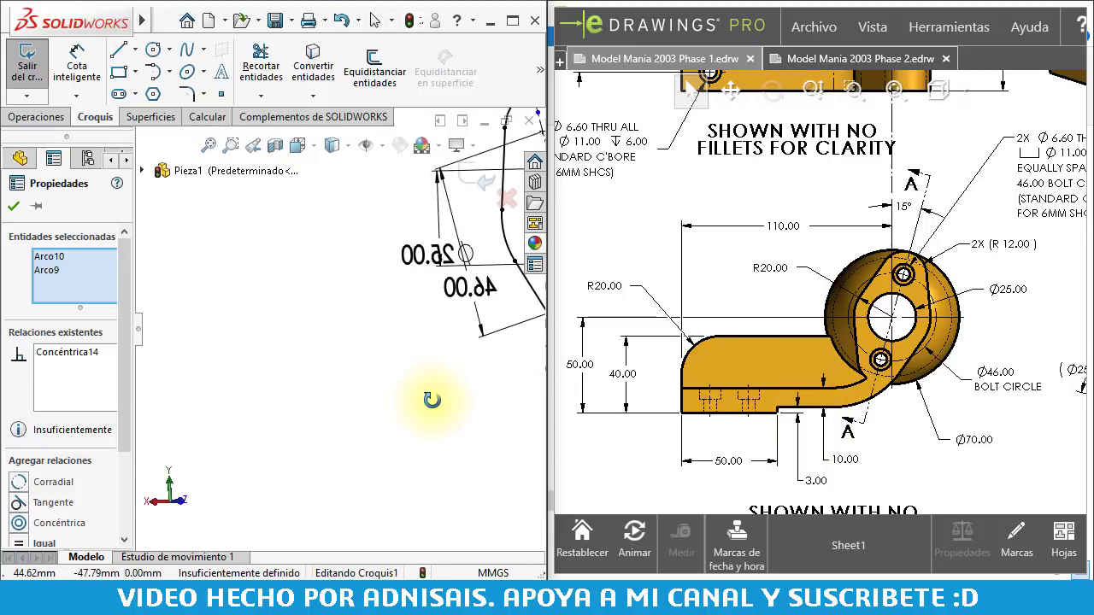
{"action": "middle_click_drag", "start_coordinate": [264, 412], "coordinate": [403, 403]}
{"action": "left_click", "coordinate": [418, 374]}
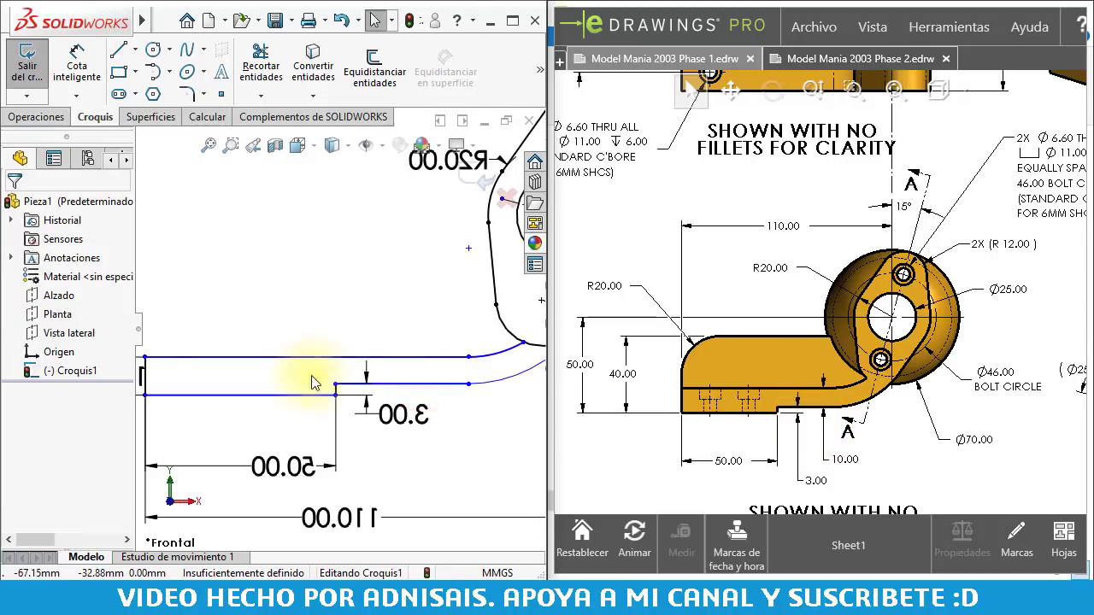
{"action": "key", "text": "ctrl+8"}
Set the two upper horizontal lines 10 mm apart
{"action": "left_click", "coordinate": [177, 344]}
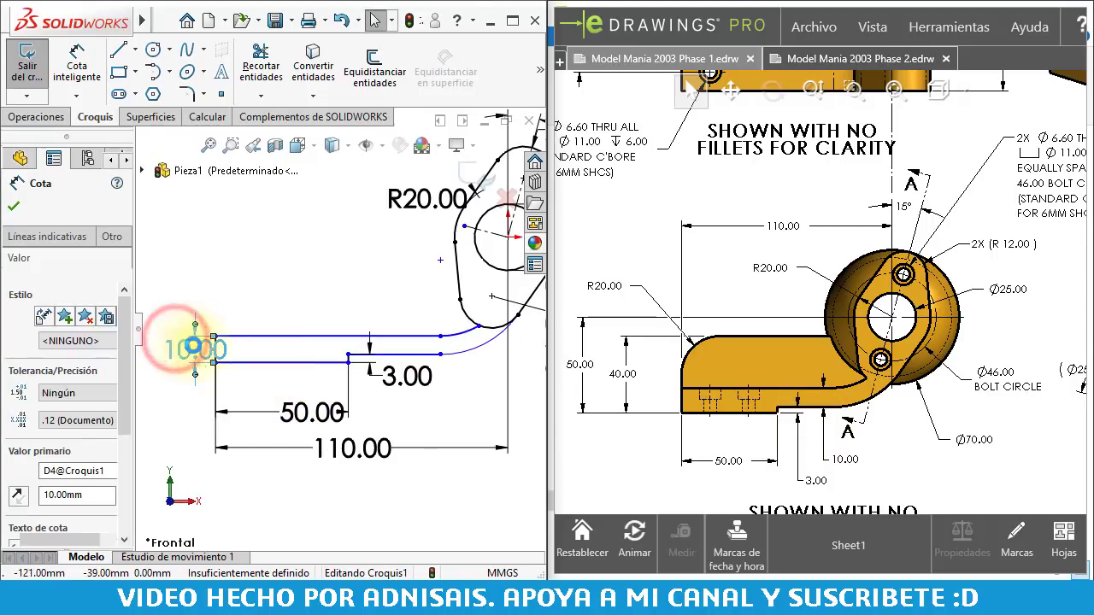
{"action": "key", "text": "ctrl+z"}
{"action": "left_click", "coordinate": [92, 56]}
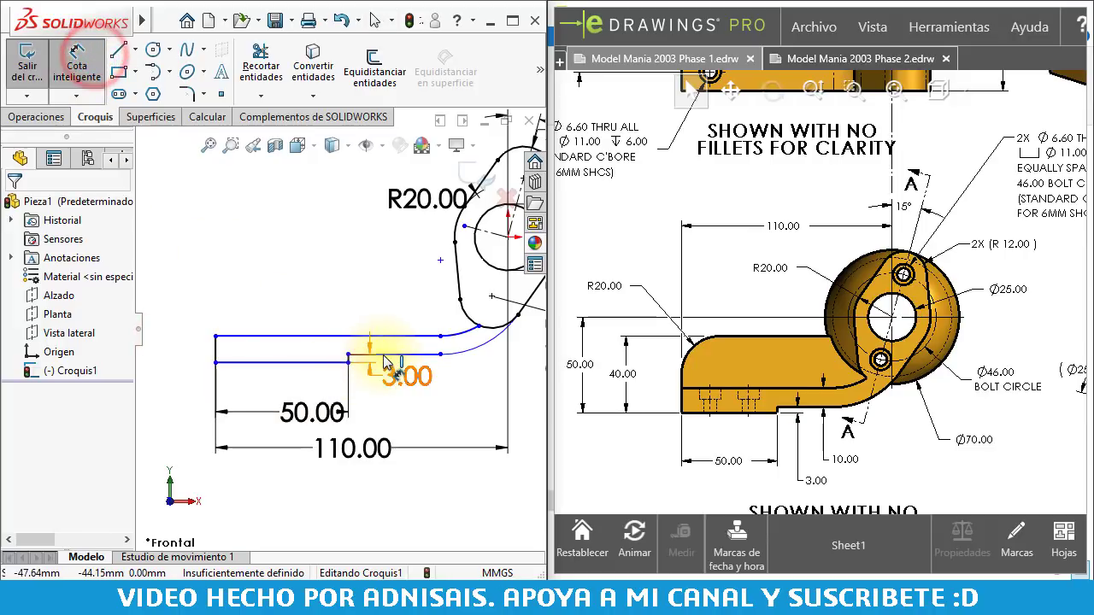
{"action": "left_click", "coordinate": [383, 359]}
{"action": "left_click", "coordinate": [371, 337]}
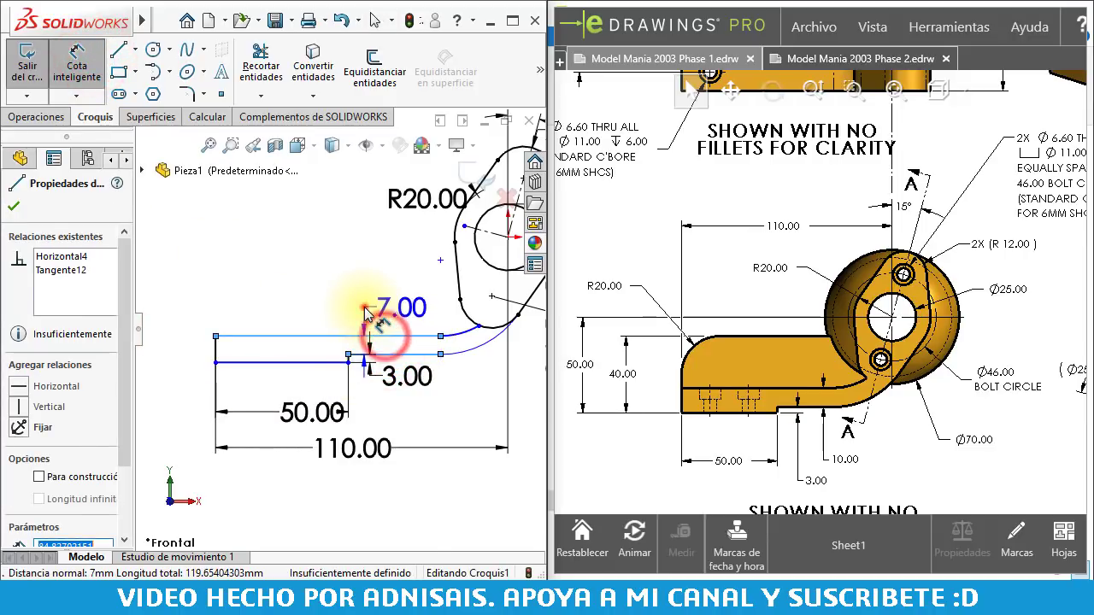
{"action": "left_click", "coordinate": [366, 314]}
{"action": "type", "text": "10"}
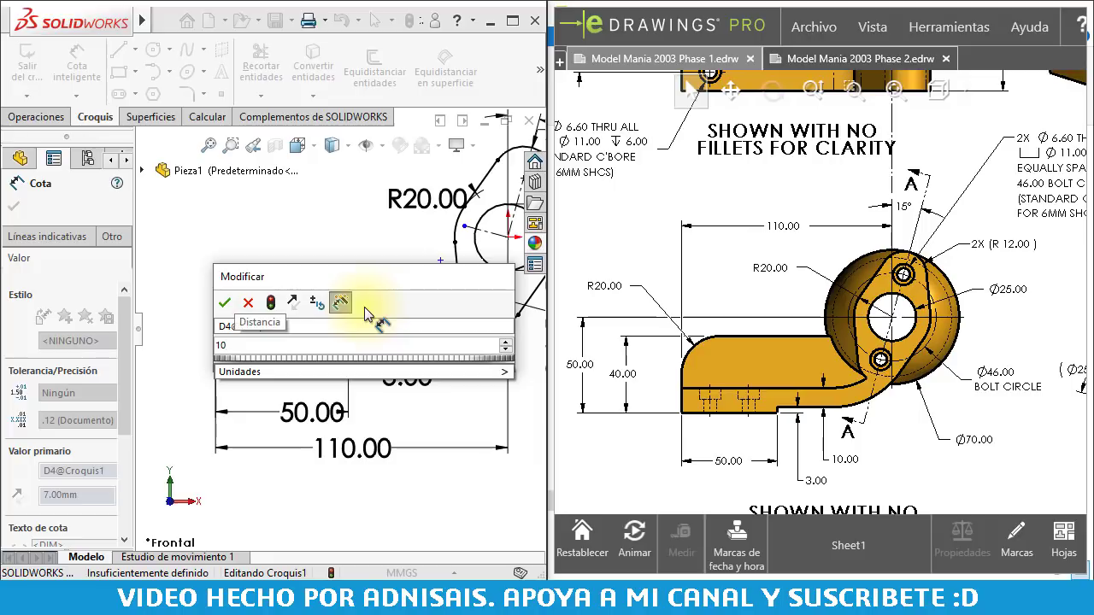
{"action": "key", "text": "Return"}
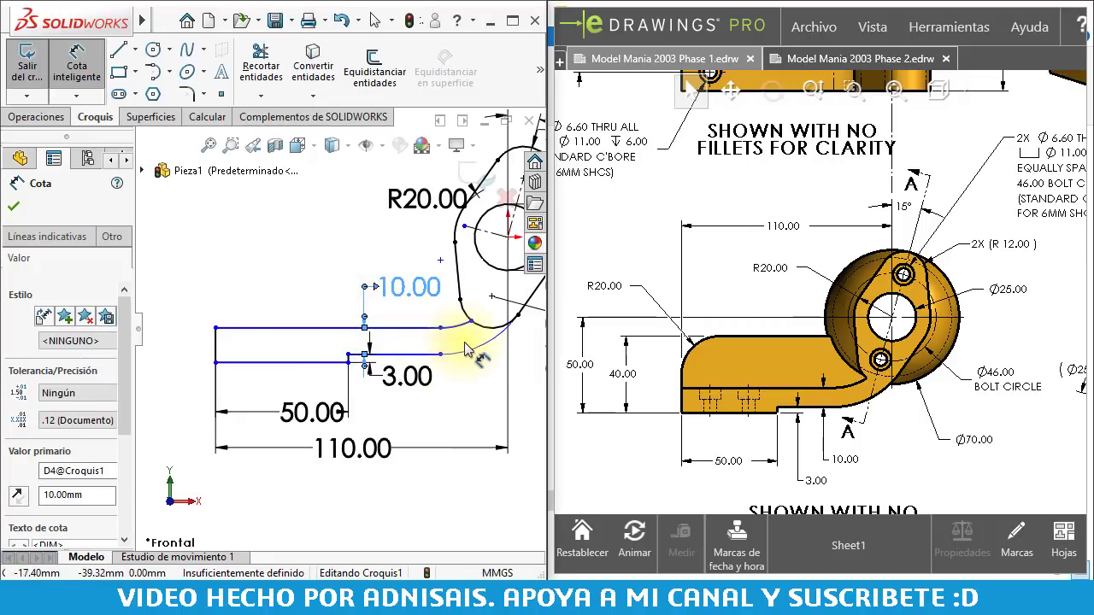
Place the boss circle's centre 50 mm above the bottom base line
{"action": "middle_click_drag", "start_coordinate": [908, 417], "coordinate": [891, 410]}
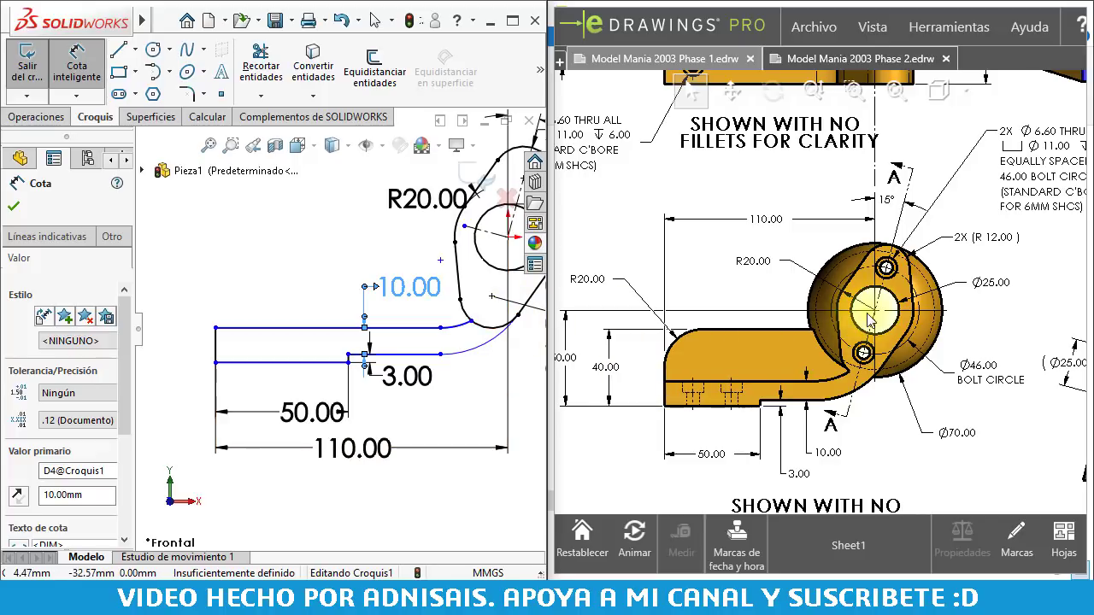
{"action": "middle_click_drag", "start_coordinate": [673, 392], "coordinate": [688, 391]}
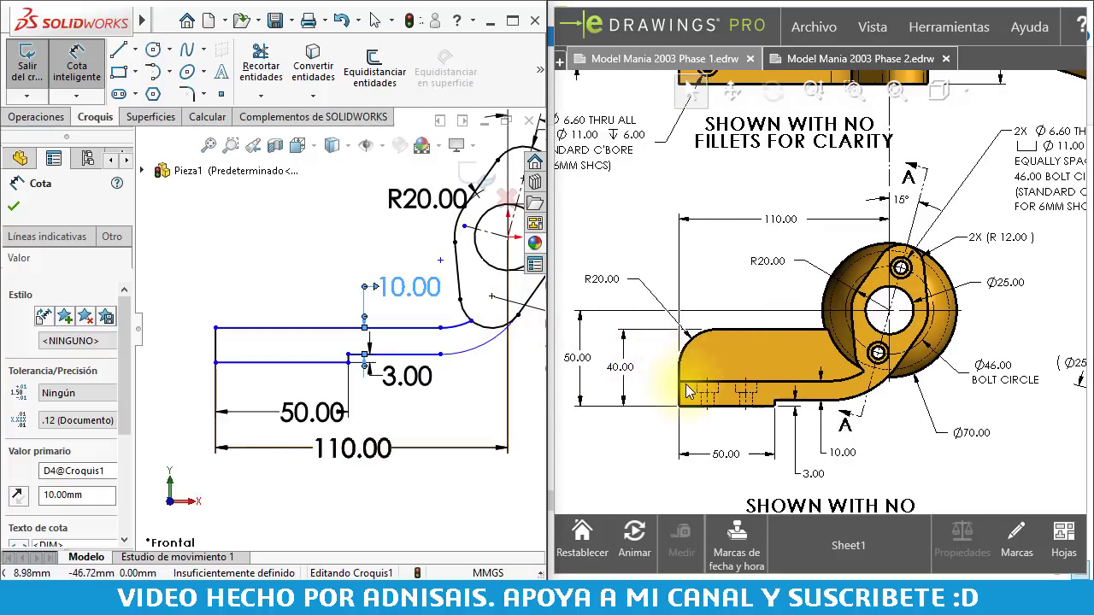
{"action": "left_click", "coordinate": [509, 240]}
{"action": "left_click", "coordinate": [280, 362]}
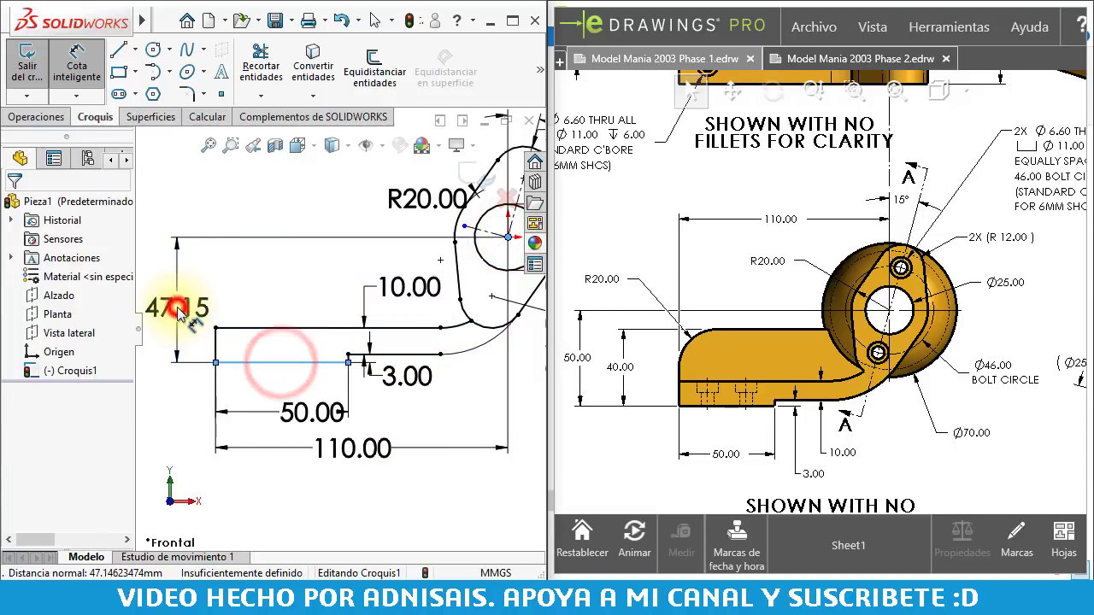
{"action": "left_click", "coordinate": [177, 312]}
{"action": "type", "text": "50"}
{"action": "key", "text": "Return"}
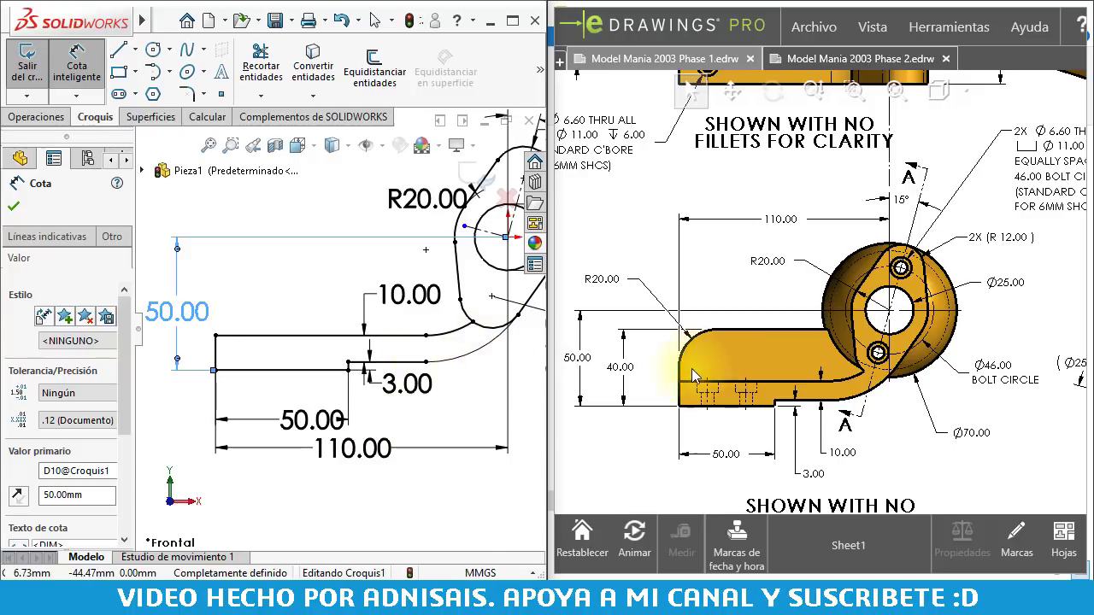
Draw a short vertical line from the arm's left end, a tangent corner arc, and a horizontal line to the boss
{"action": "left_click", "coordinate": [130, 58]}
{"action": "left_click", "coordinate": [215, 335]}
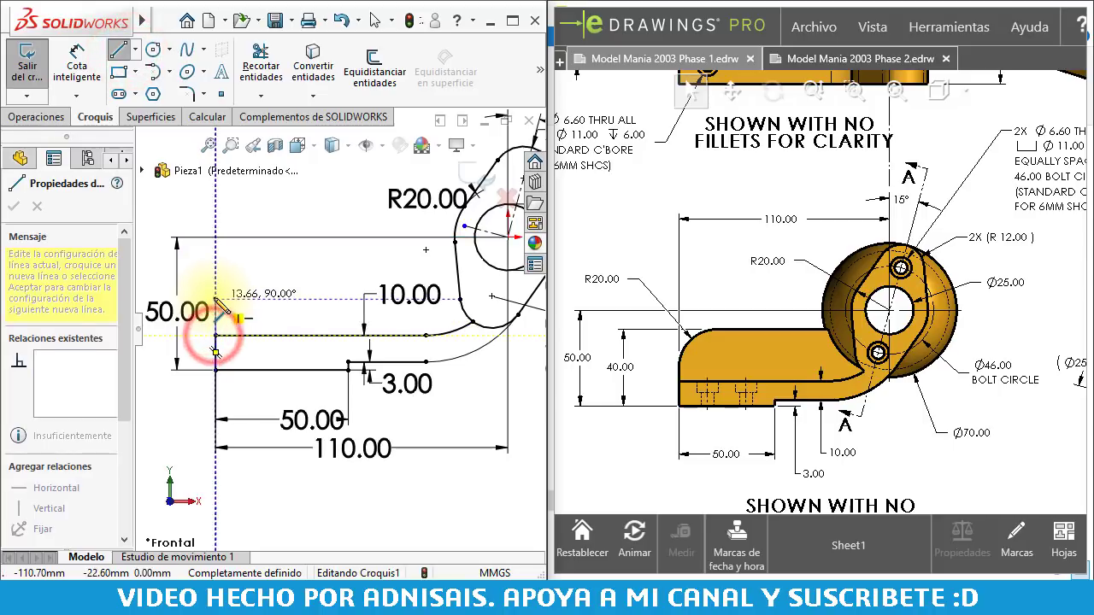
{"action": "left_click", "coordinate": [216, 299]}
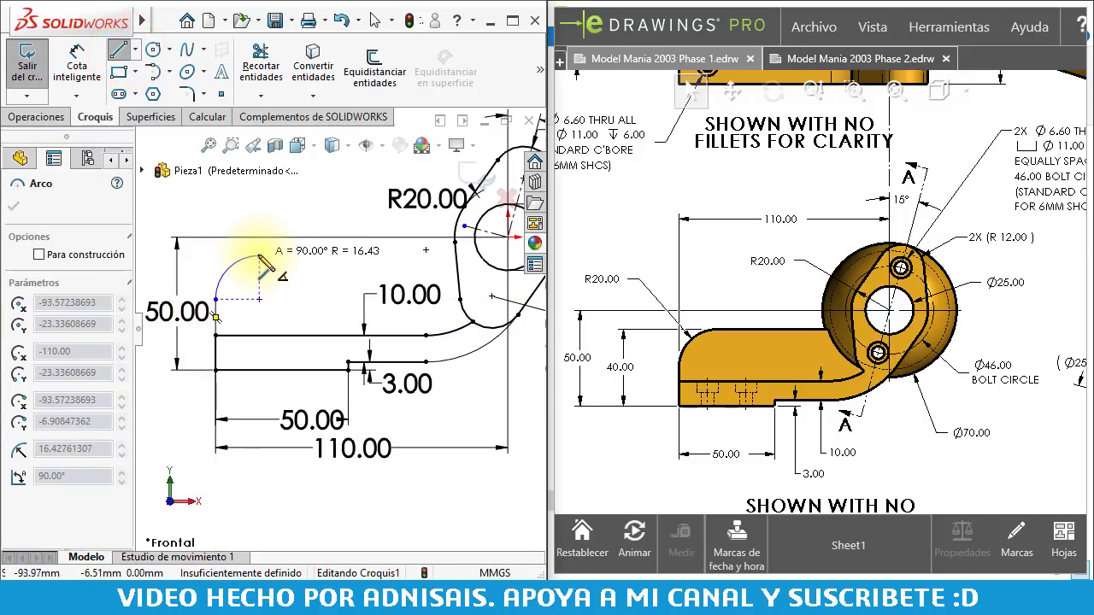
{"action": "left_click", "coordinate": [253, 263]}
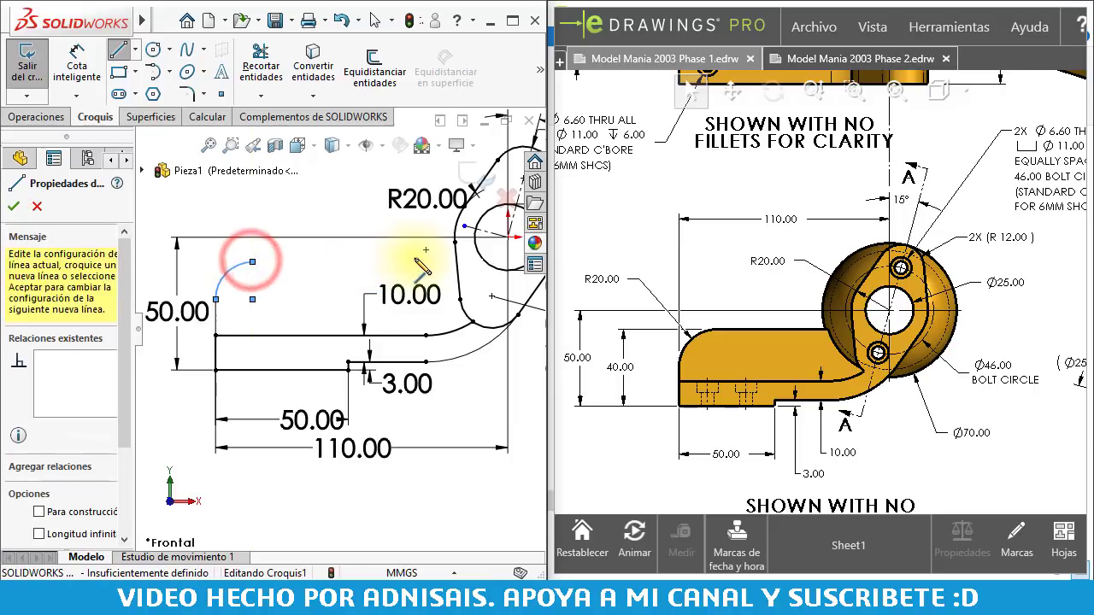
{"action": "left_click", "coordinate": [457, 263]}
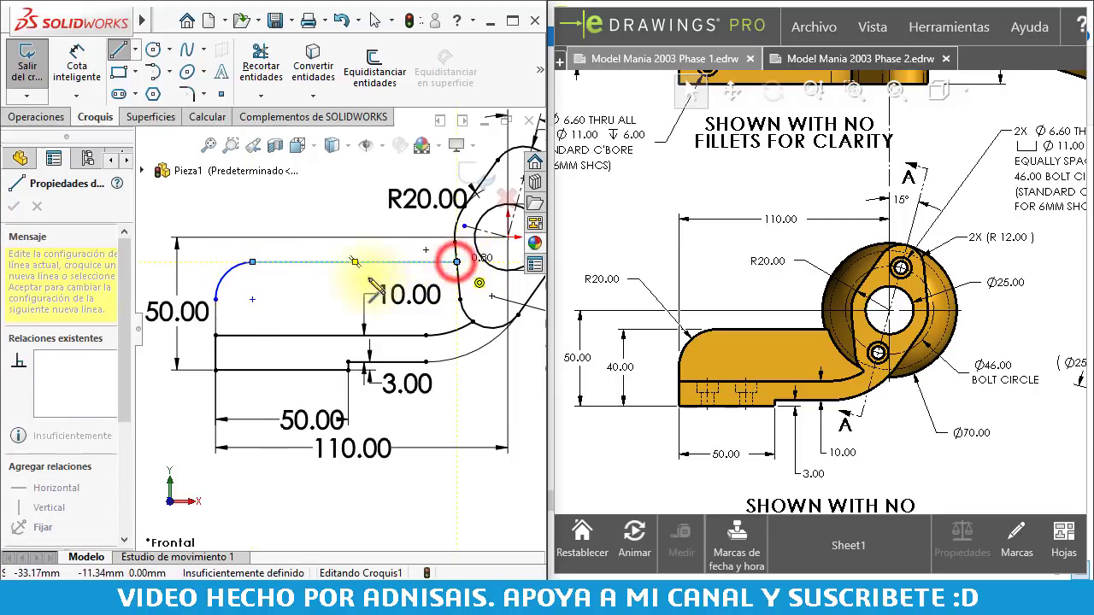
{"action": "key", "text": "Escape"}
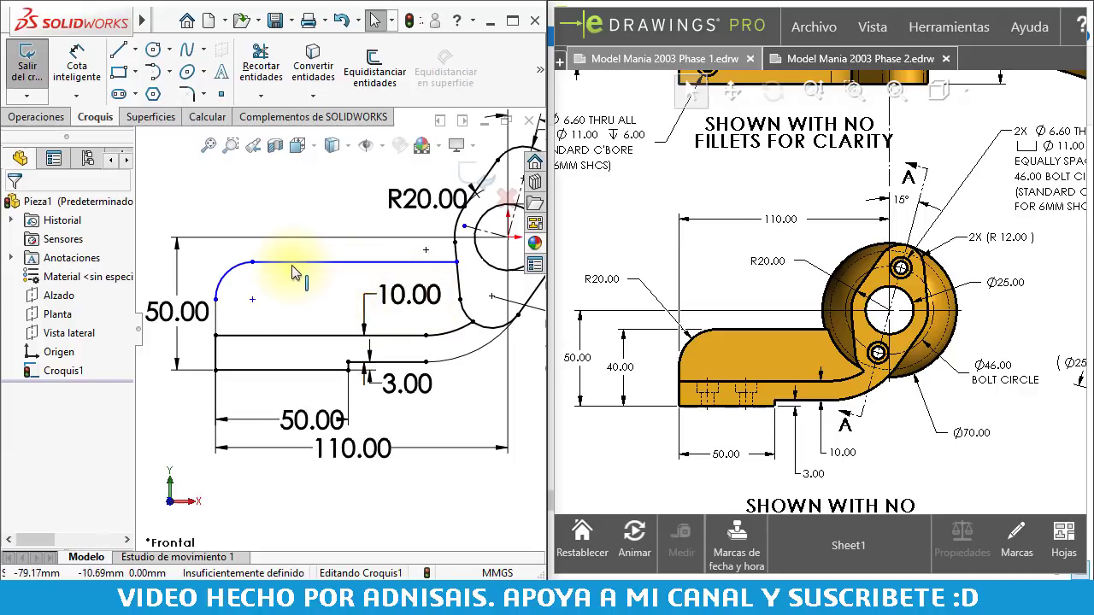
Dimension the arm's new top line 40 mm above the base line
{"action": "left_click", "coordinate": [77, 74]}
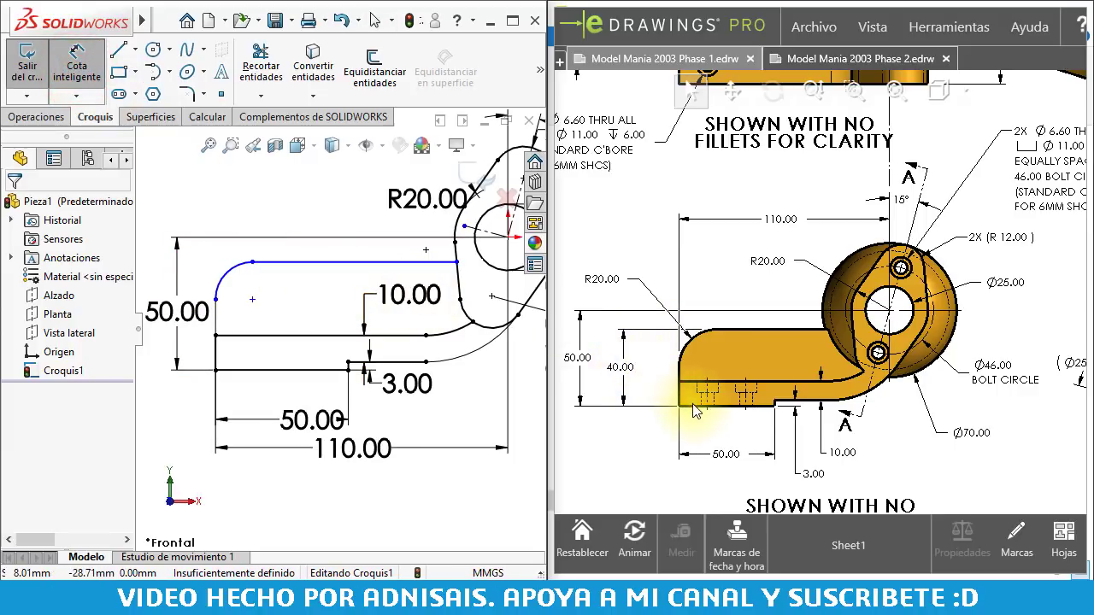
{"action": "left_click", "coordinate": [302, 263]}
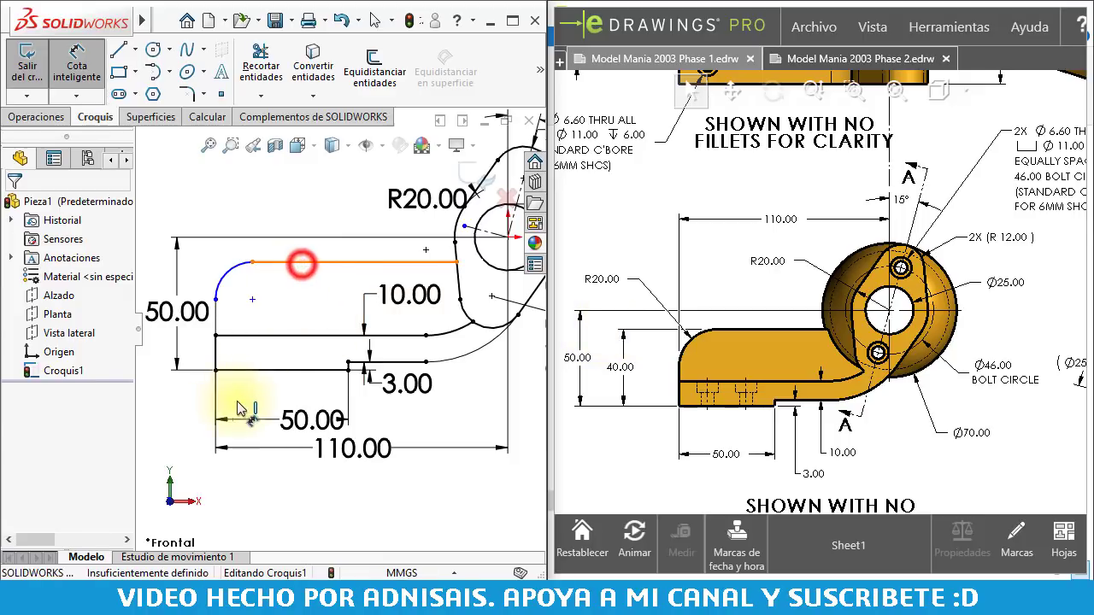
{"action": "left_click", "coordinate": [247, 370]}
{"action": "left_click", "coordinate": [195, 340]}
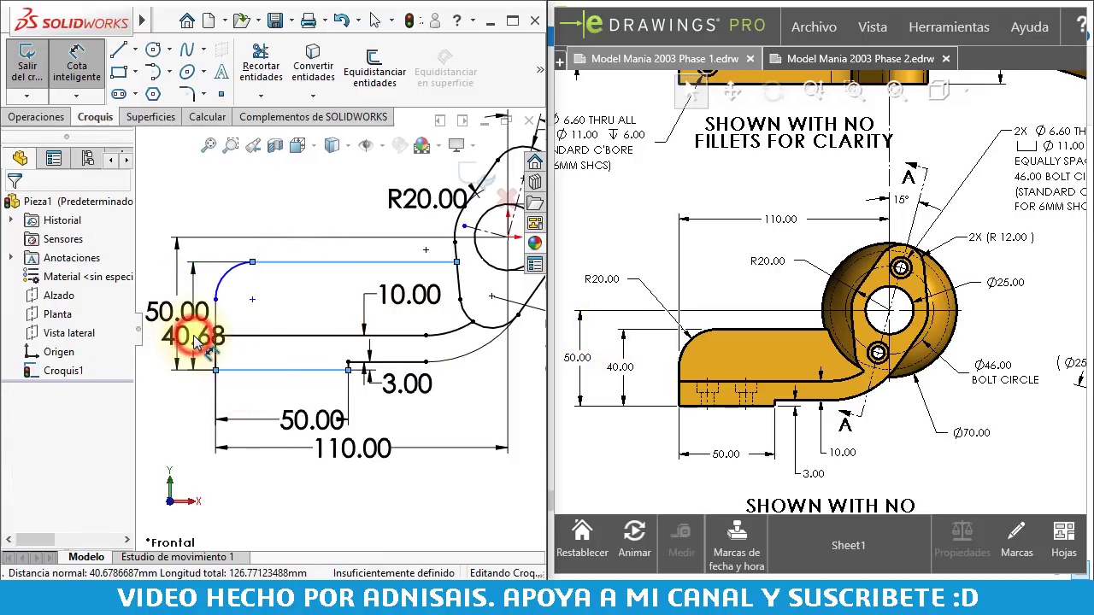
{"action": "type", "text": "40.00mm"}
{"action": "key", "text": "Return"}
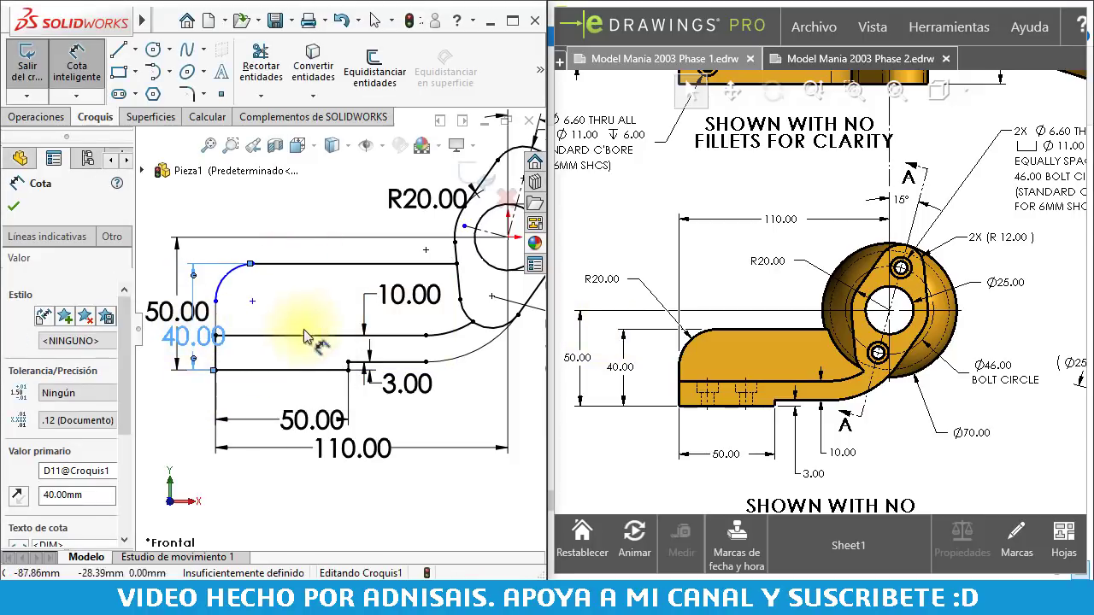
{"action": "scroll", "coordinate": [270, 363], "scroll_direction": "up", "scroll_amount": 2}
{"action": "scroll", "coordinate": [274, 343], "scroll_direction": "down", "scroll_amount": 1}
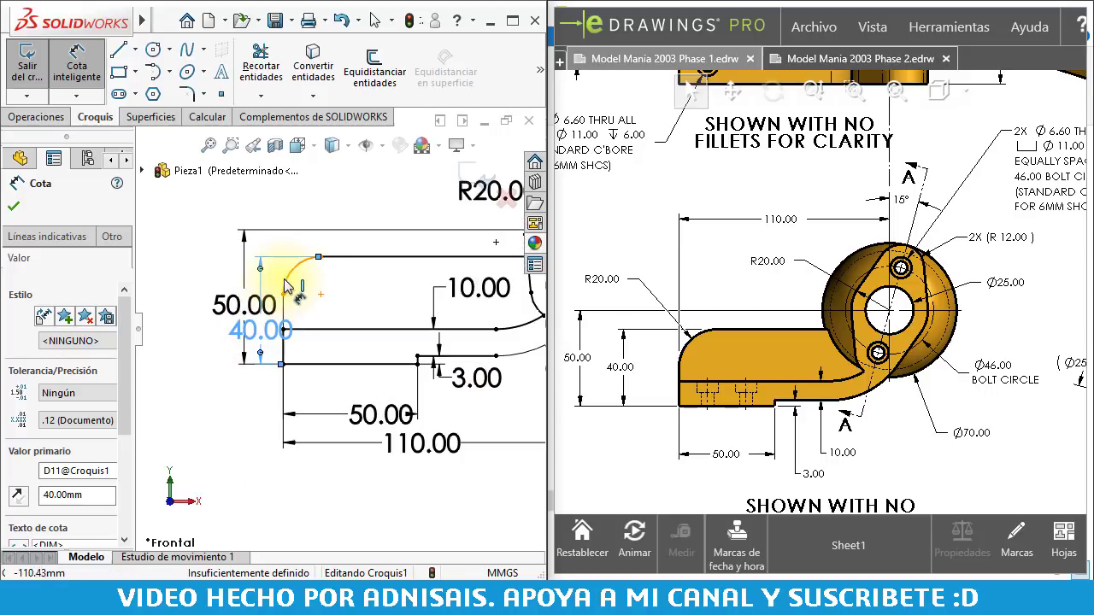
Give the corner arc a 20 mm radius
{"action": "left_click", "coordinate": [269, 267]}
{"action": "left_click", "coordinate": [216, 210]}
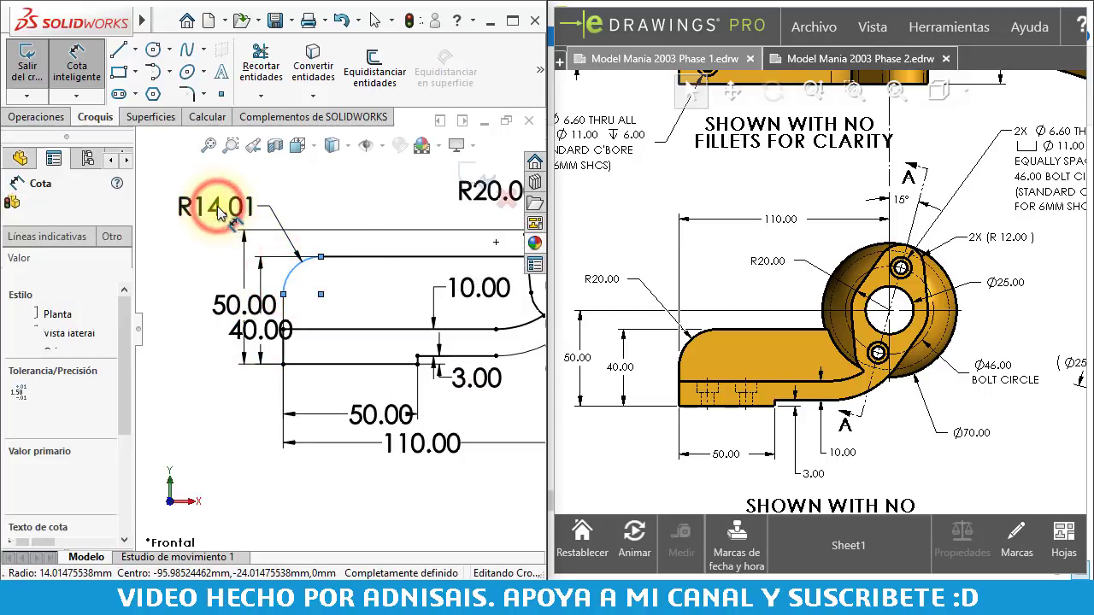
{"action": "type", "text": "20"}
{"action": "key", "text": "Return"}
{"action": "scroll", "coordinate": [368, 310], "scroll_direction": "up", "scroll_amount": 2}
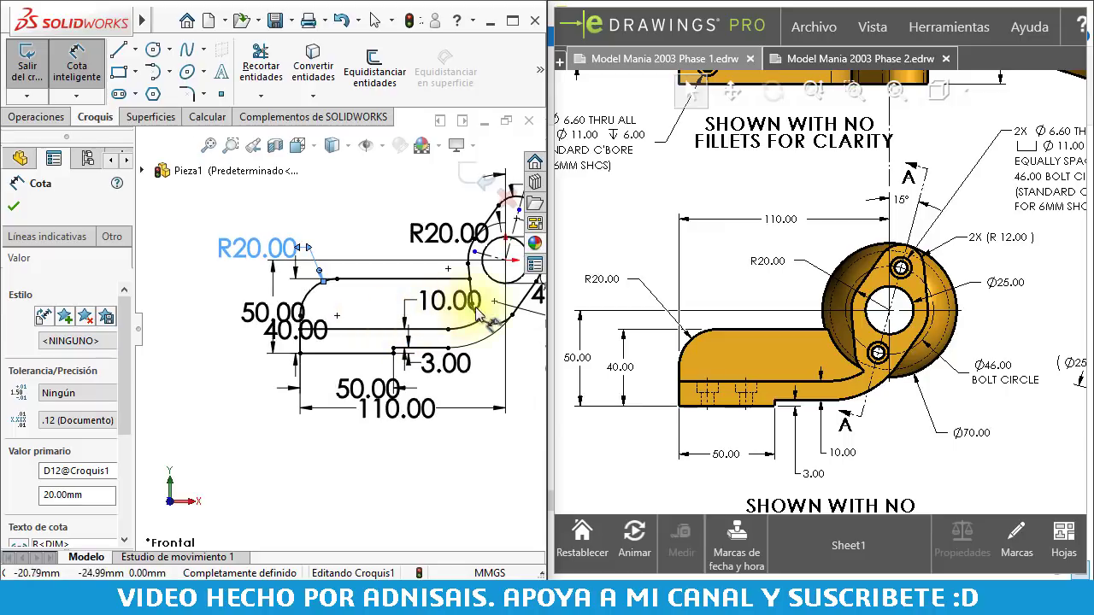
{"action": "key", "text": "Escape"}
{"action": "scroll", "coordinate": [479, 316], "scroll_direction": "up", "scroll_amount": 2}
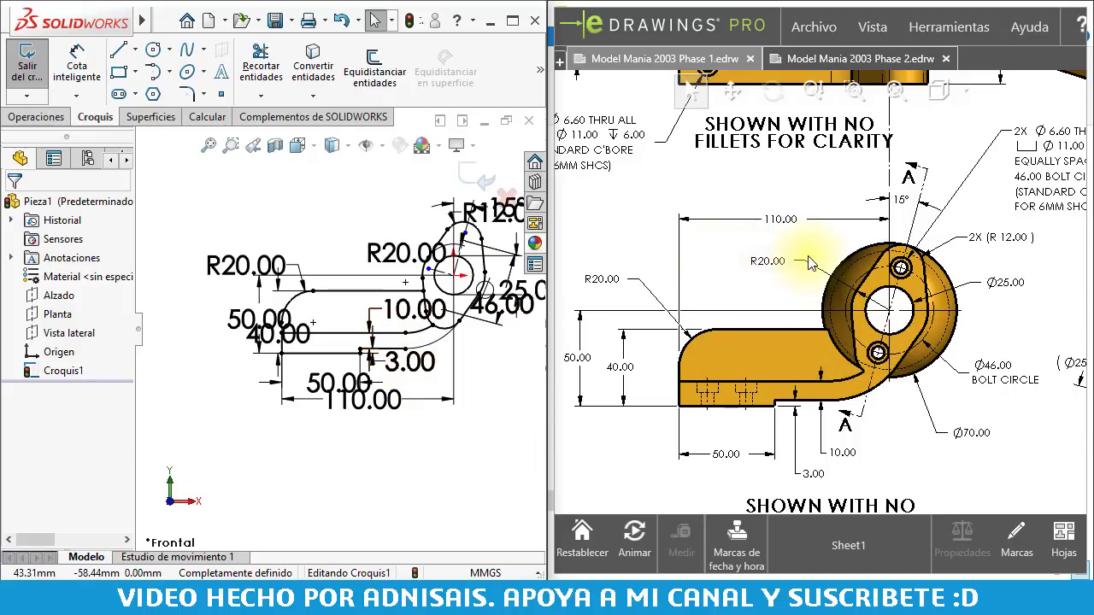
{"action": "scroll", "coordinate": [820, 175], "scroll_direction": "up", "scroll_amount": 5}
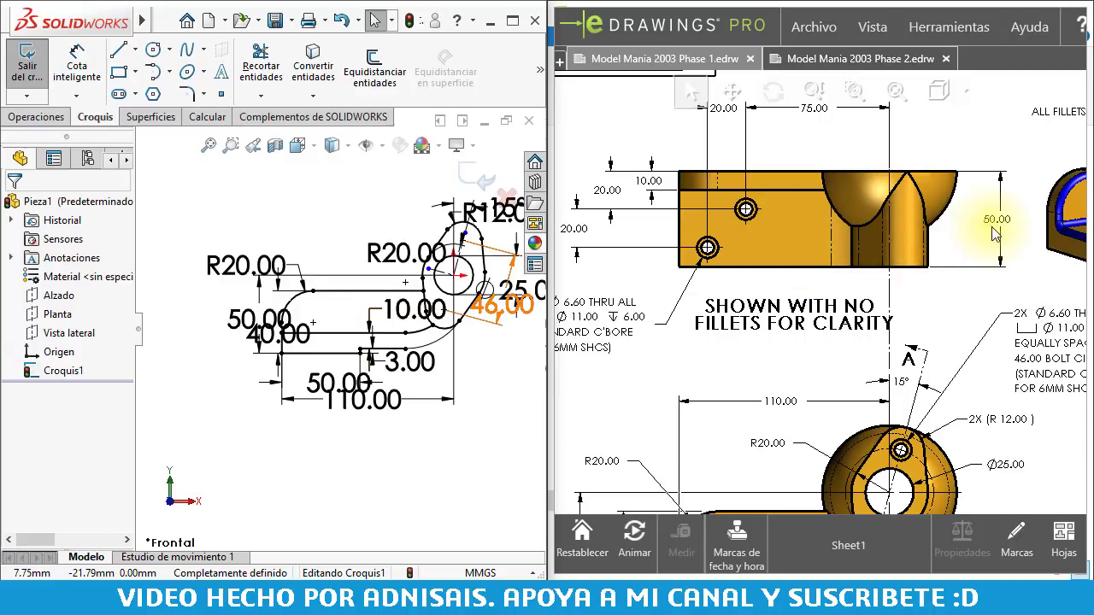
Start a boss extrusion of Croquis1 and pick the outer boss contour
{"action": "left_click", "coordinate": [34, 117]}
{"action": "left_click", "coordinate": [38, 71]}
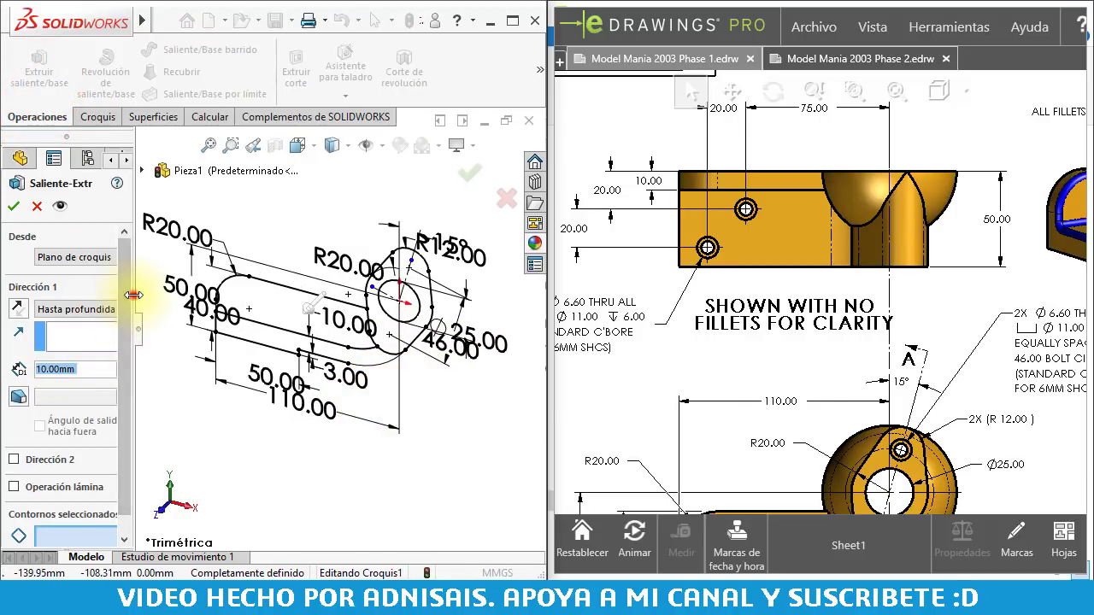
{"action": "left_click_drag", "start_coordinate": [134, 293], "coordinate": [169, 383]}
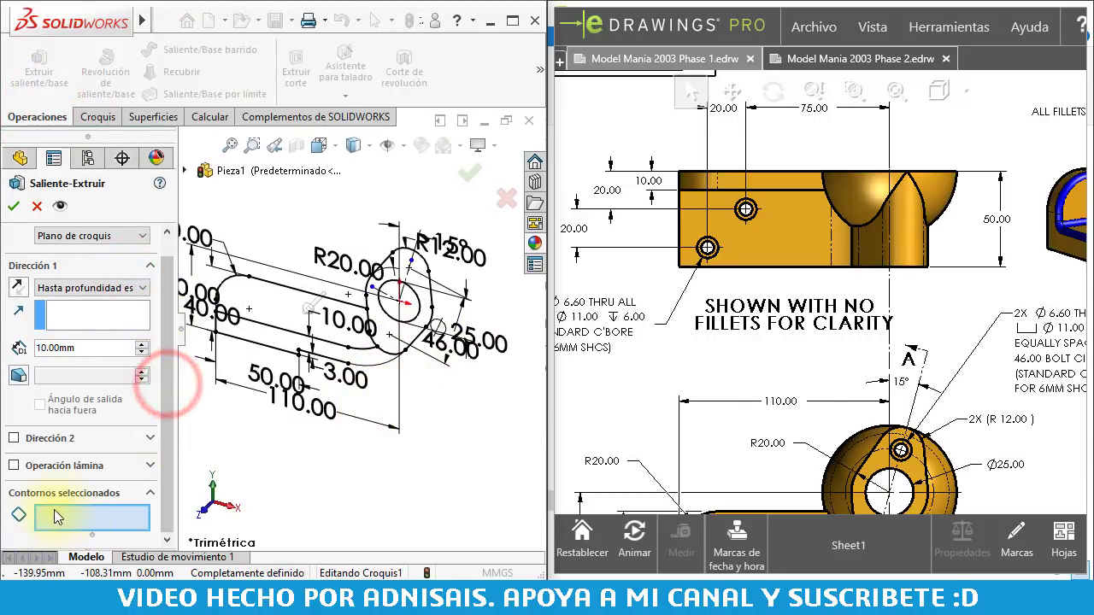
{"action": "scroll", "coordinate": [418, 325], "scroll_direction": "down", "scroll_amount": 3}
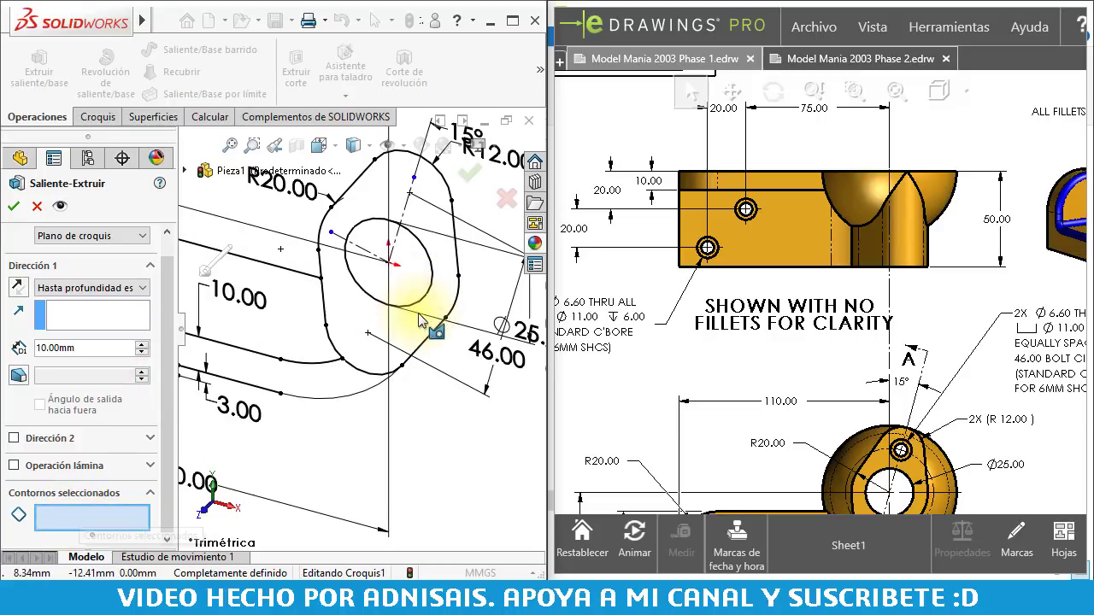
{"action": "left_click", "coordinate": [458, 268]}
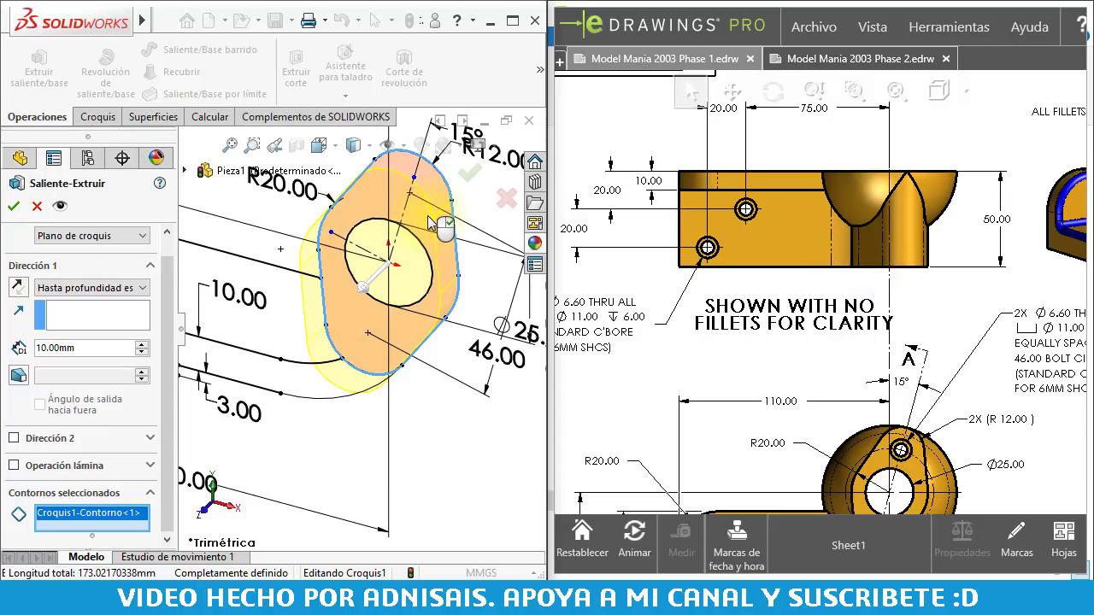
{"action": "middle_click_drag", "start_coordinate": [891, 504], "coordinate": [870, 434]}
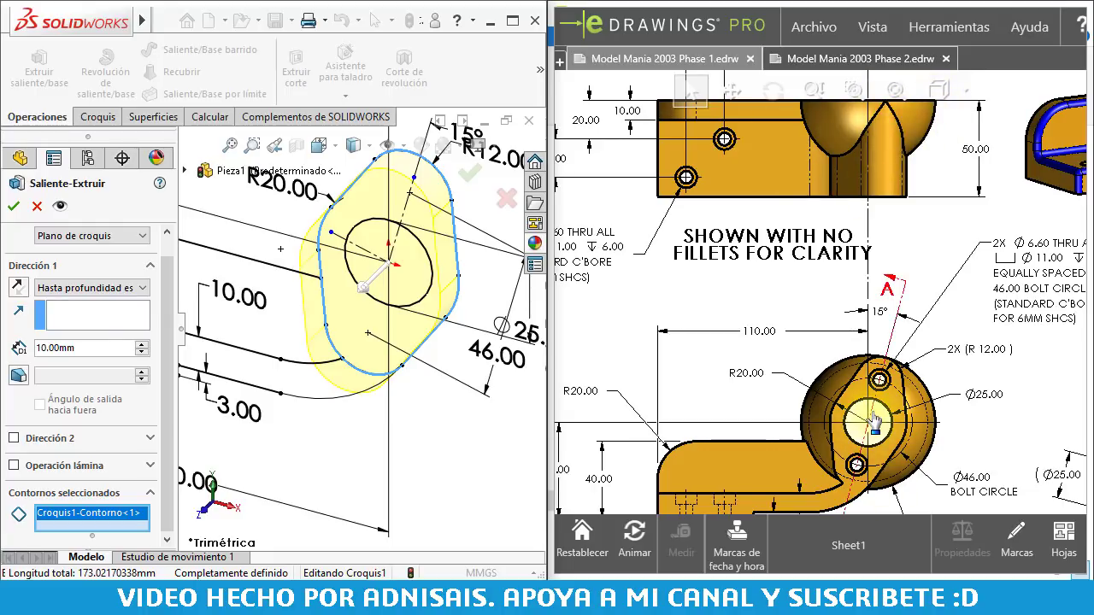
{"action": "scroll", "coordinate": [868, 405], "scroll_direction": "up", "scroll_amount": 2}
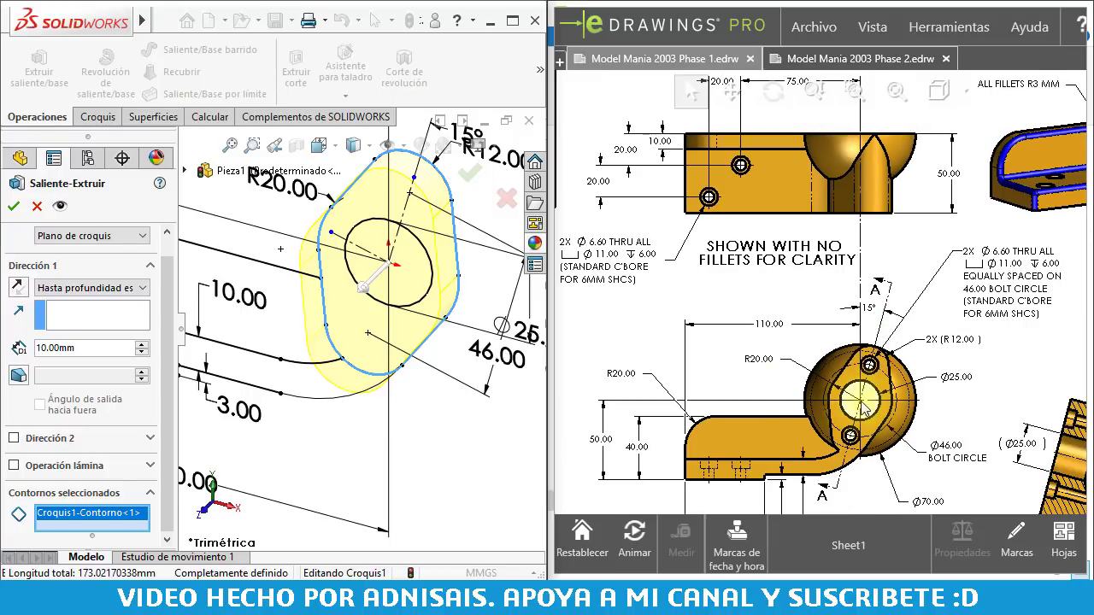
{"action": "scroll", "coordinate": [369, 229], "scroll_direction": "up", "scroll_amount": 2}
{"action": "scroll", "coordinate": [282, 308], "scroll_direction": "down", "scroll_amount": 2}
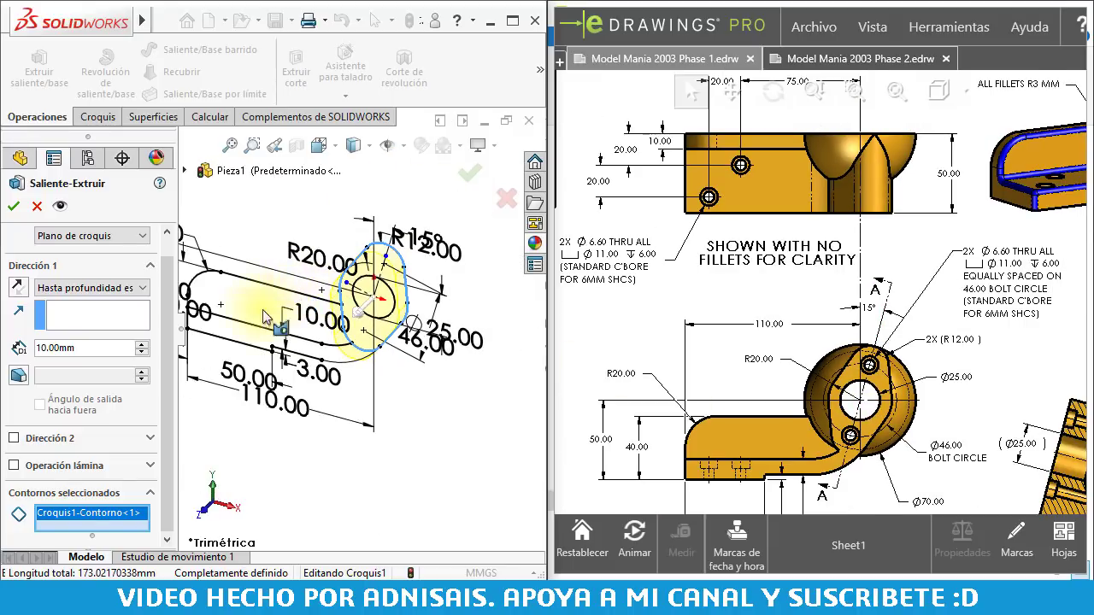
{"action": "scroll", "coordinate": [479, 240], "scroll_direction": "up", "scroll_amount": 2}
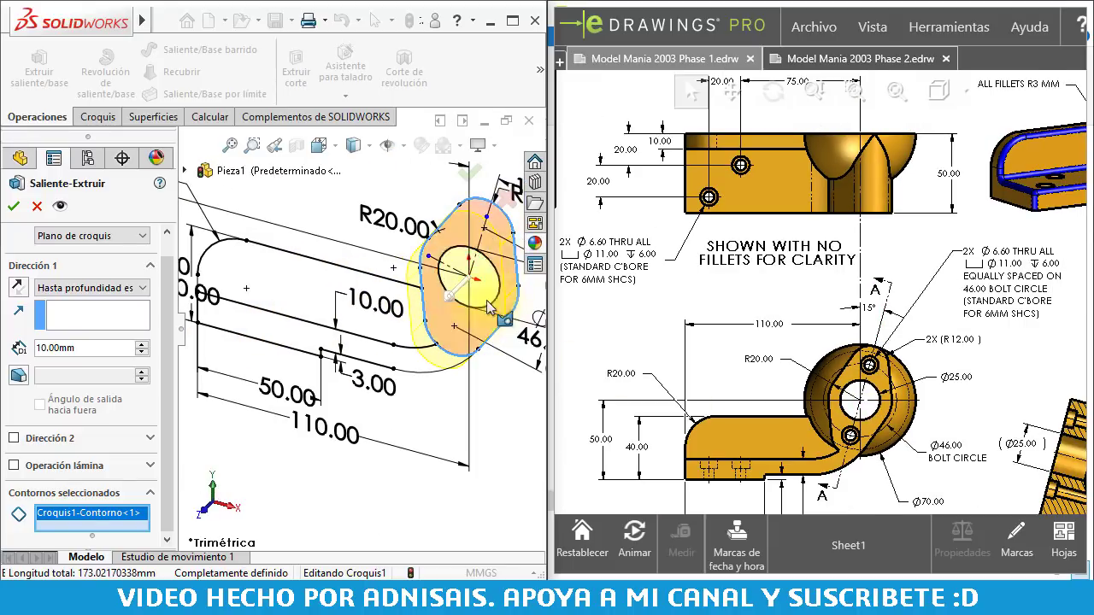
Add the slot region and extrude it 50 mm deep
{"action": "left_click", "coordinate": [265, 338]}
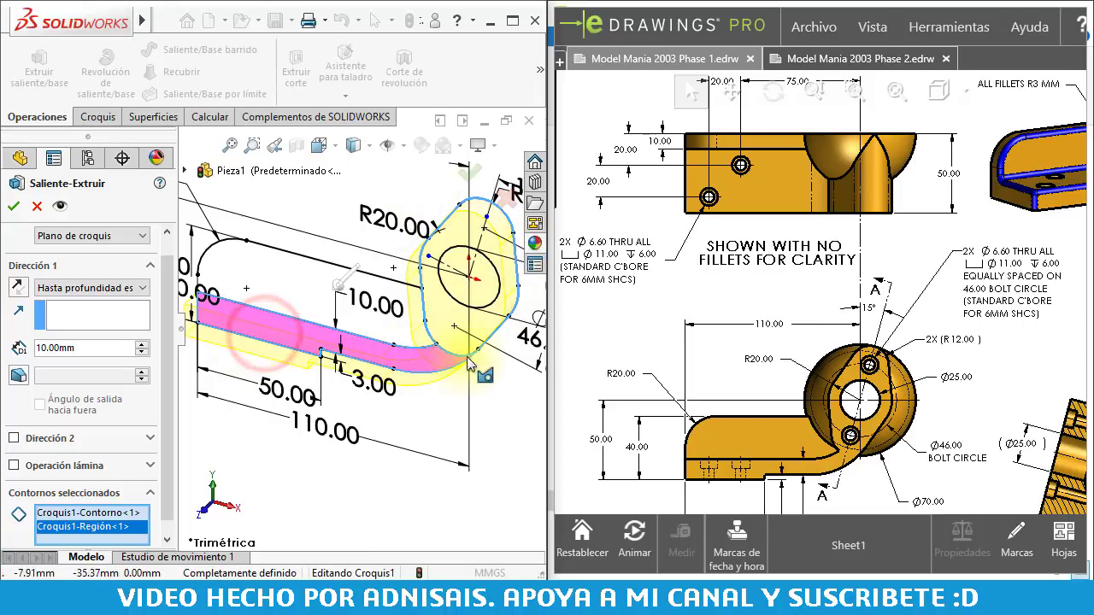
{"action": "middle_click_drag", "start_coordinate": [452, 342], "coordinate": [410, 342]}
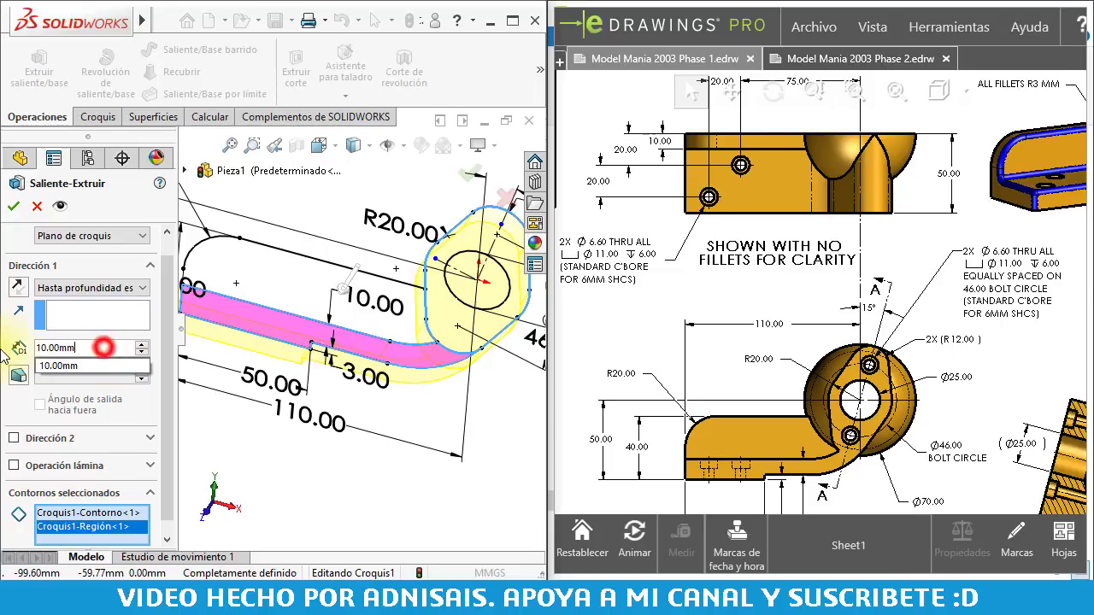
{"action": "type", "text": "5"}
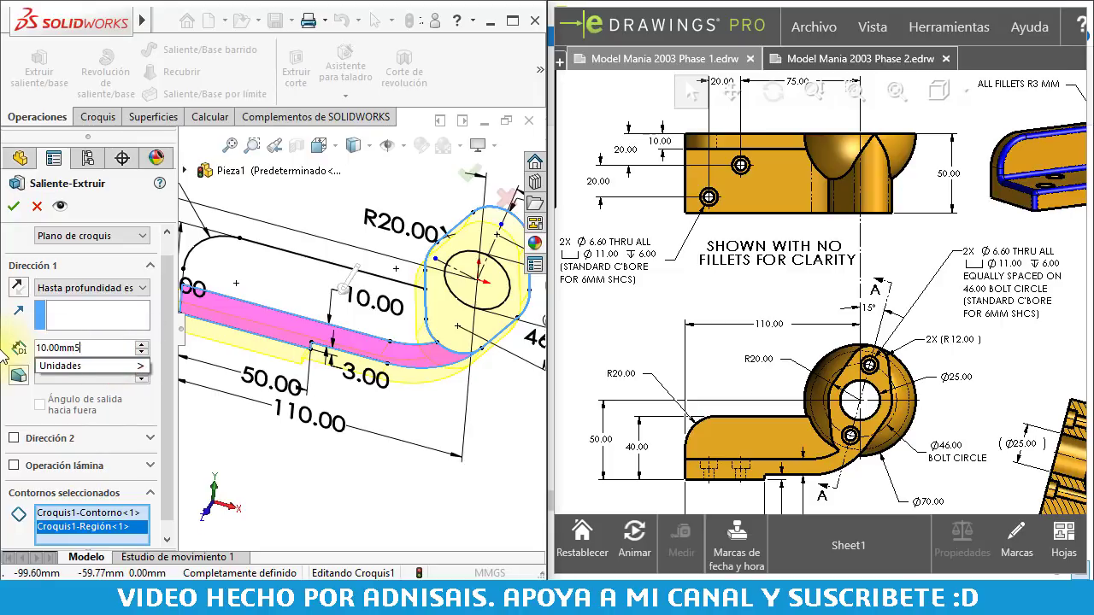
{"action": "key", "text": "BackSpace"}
{"action": "key", "text": "BackSpace"}
{"action": "key", "text": "BackSpace"}
{"action": "type", "text": "50"}
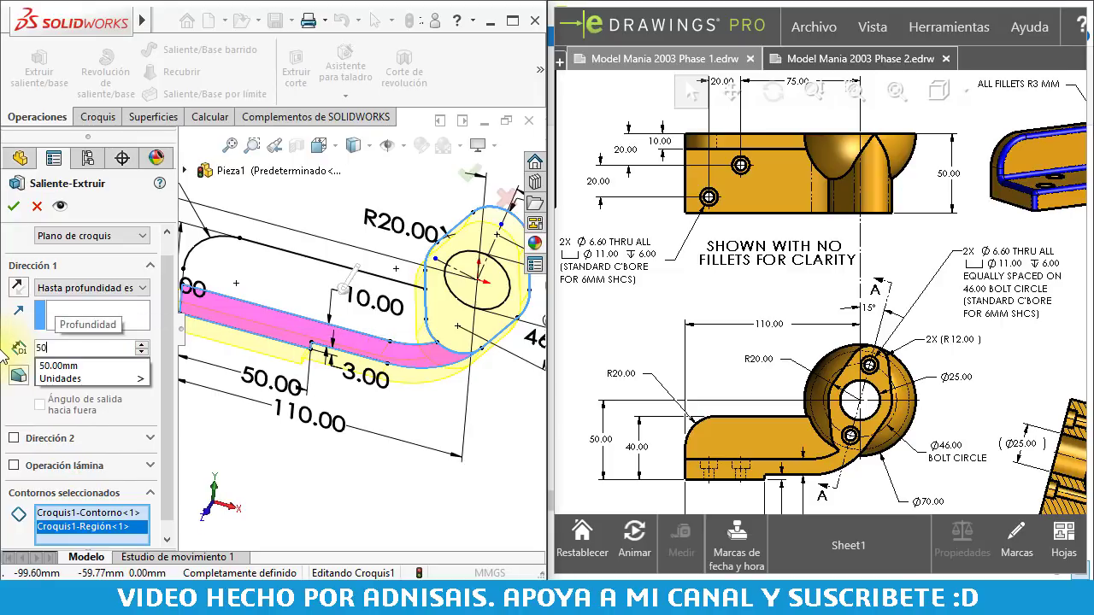
{"action": "key", "text": "Return"}
{"action": "key", "text": "Return"}
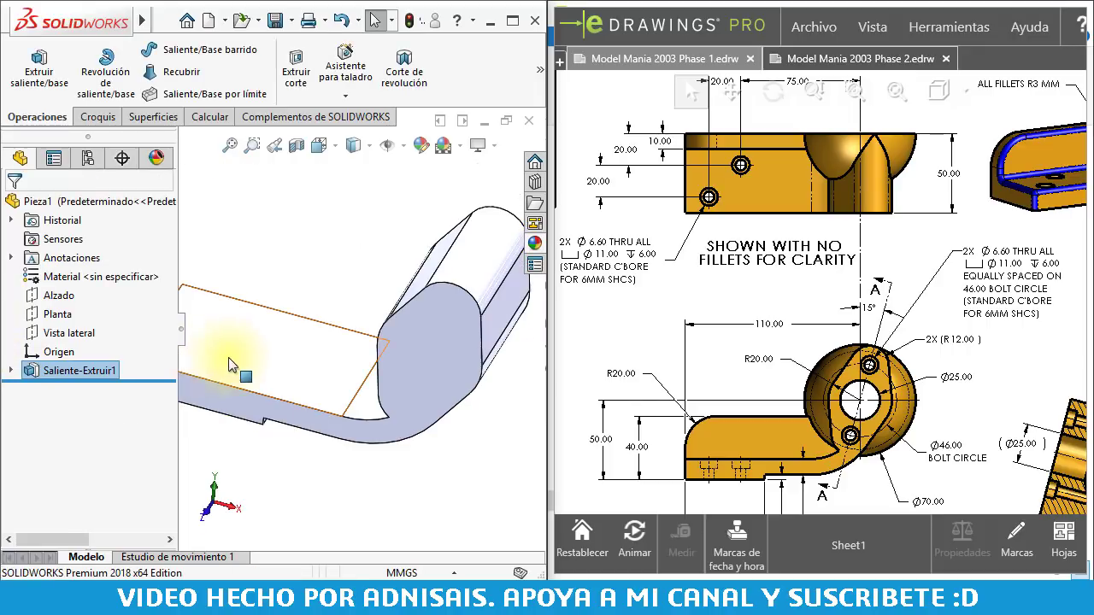
Extrude the base region of Croquis1 10 mm to add the flat arm beside the boss
{"action": "mouse_move", "coordinate": [291, 372]}
{"action": "middle_mouse_down"}
{"action": "mouse_move", "coordinate": [340, 297]}
{"action": "mouse_move", "coordinate": [346, 315]}
{"action": "middle_mouse_up"}
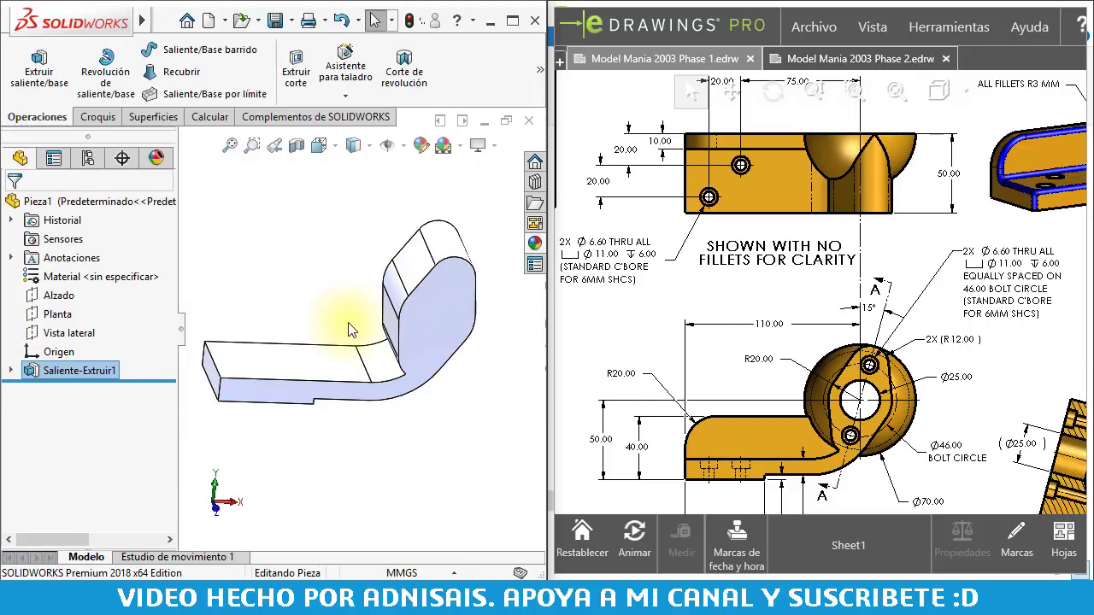
{"action": "left_click", "coordinate": [12, 371]}
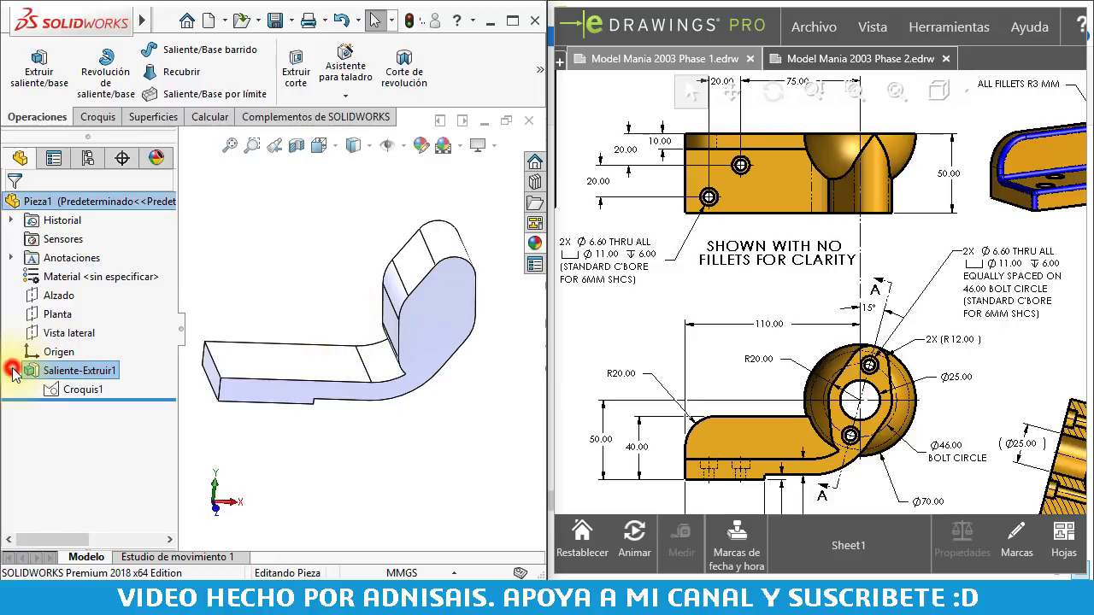
{"action": "left_click", "coordinate": [57, 391]}
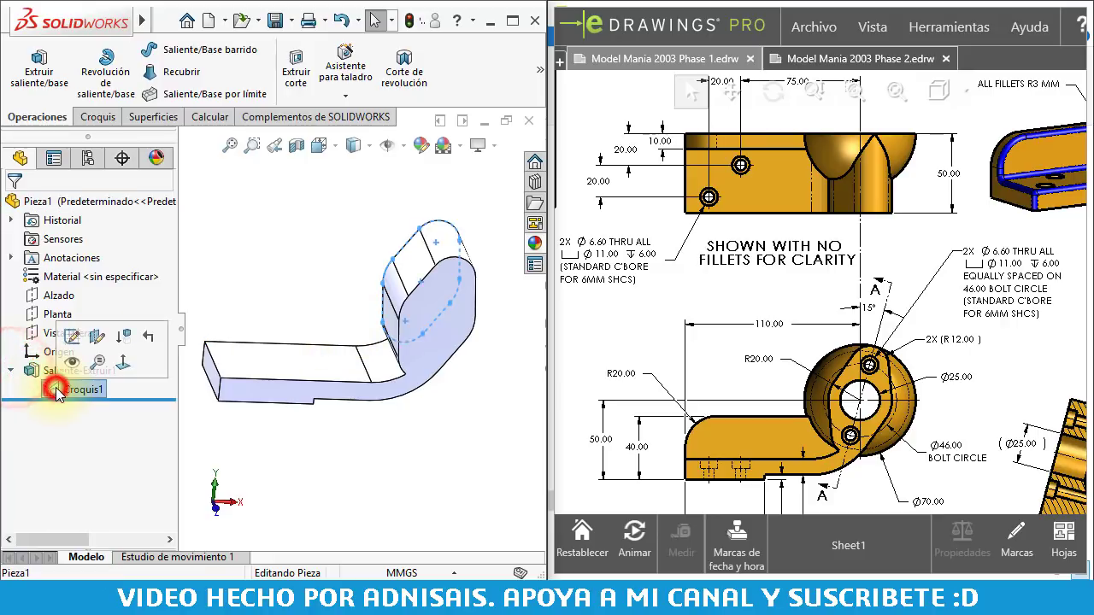
{"action": "left_click", "coordinate": [34, 75]}
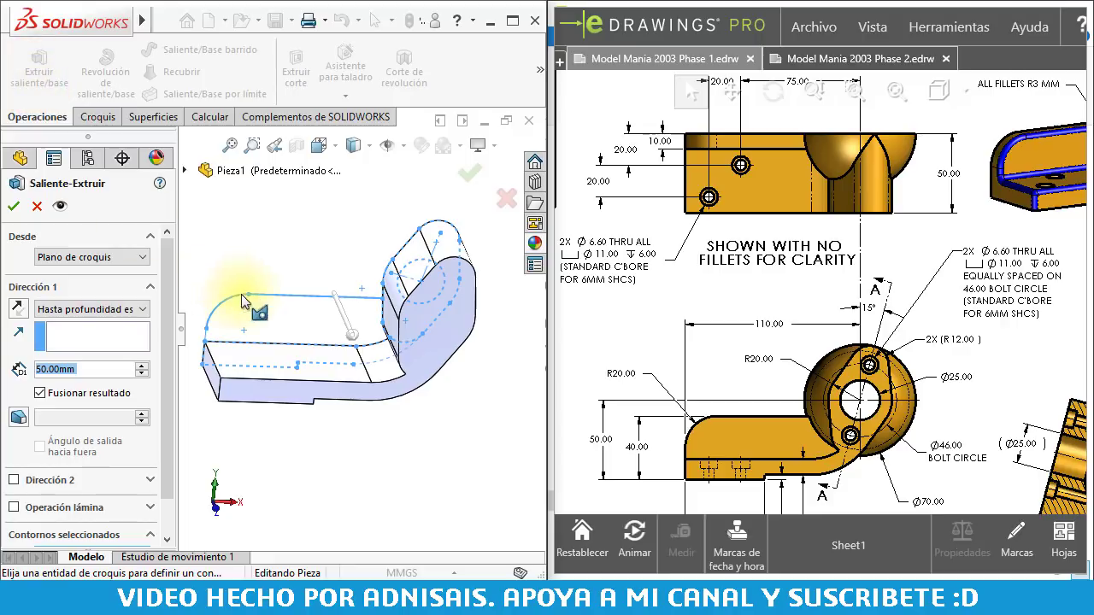
{"action": "left_click", "coordinate": [258, 304]}
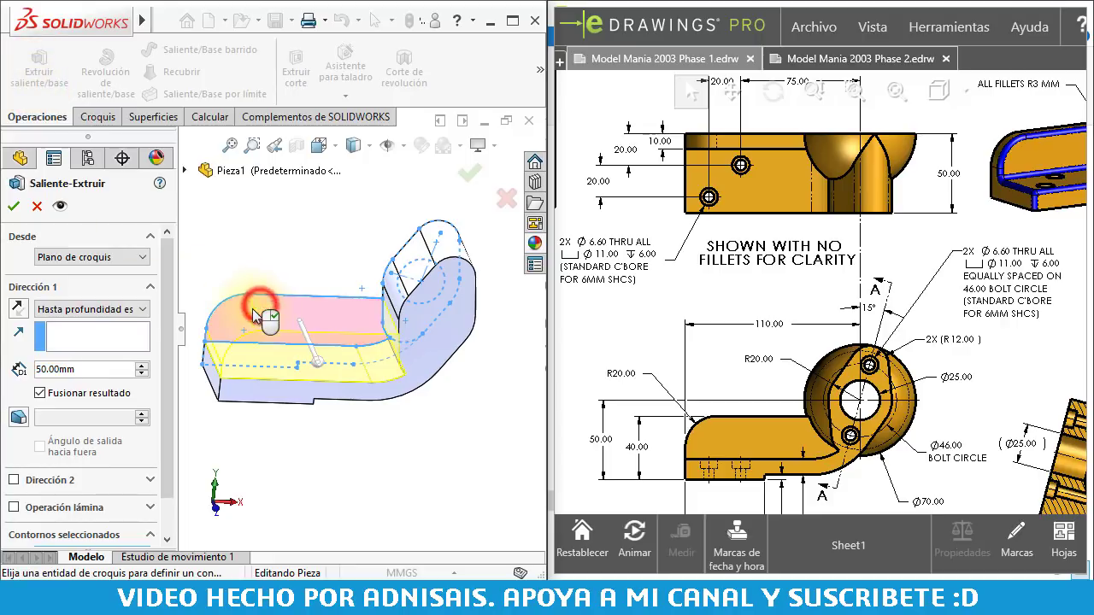
{"action": "double_click", "coordinate": [92, 369]}
{"action": "type", "text": "10"}
{"action": "key", "text": "Return"}
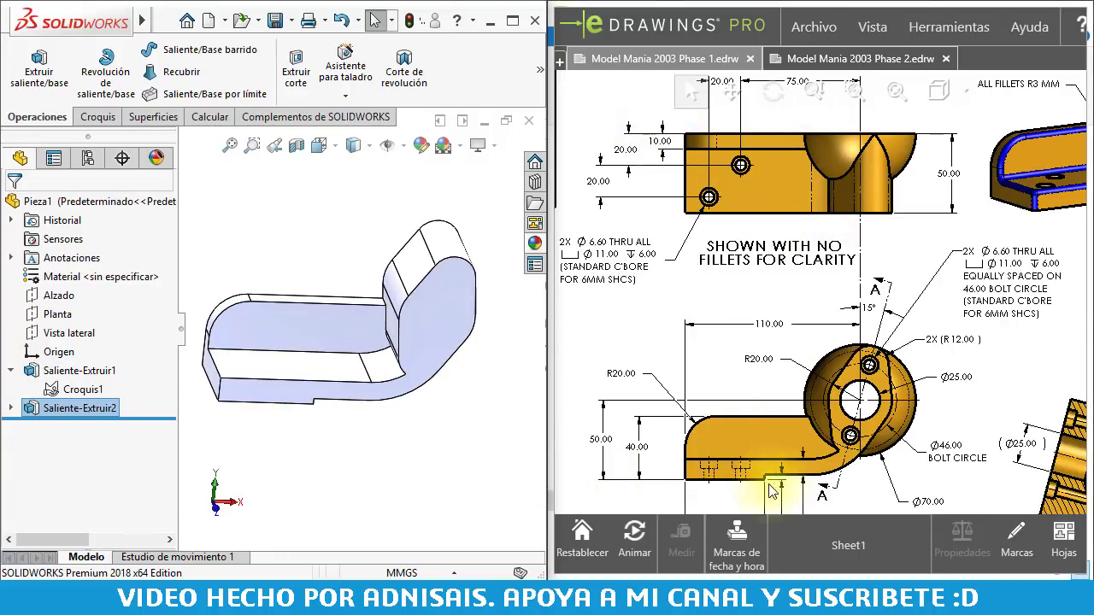
{"action": "mouse_move", "coordinate": [489, 365]}
{"action": "middle_mouse_down"}
{"action": "mouse_move", "coordinate": [319, 297]}
{"action": "mouse_move", "coordinate": [427, 291]}
{"action": "middle_mouse_up"}
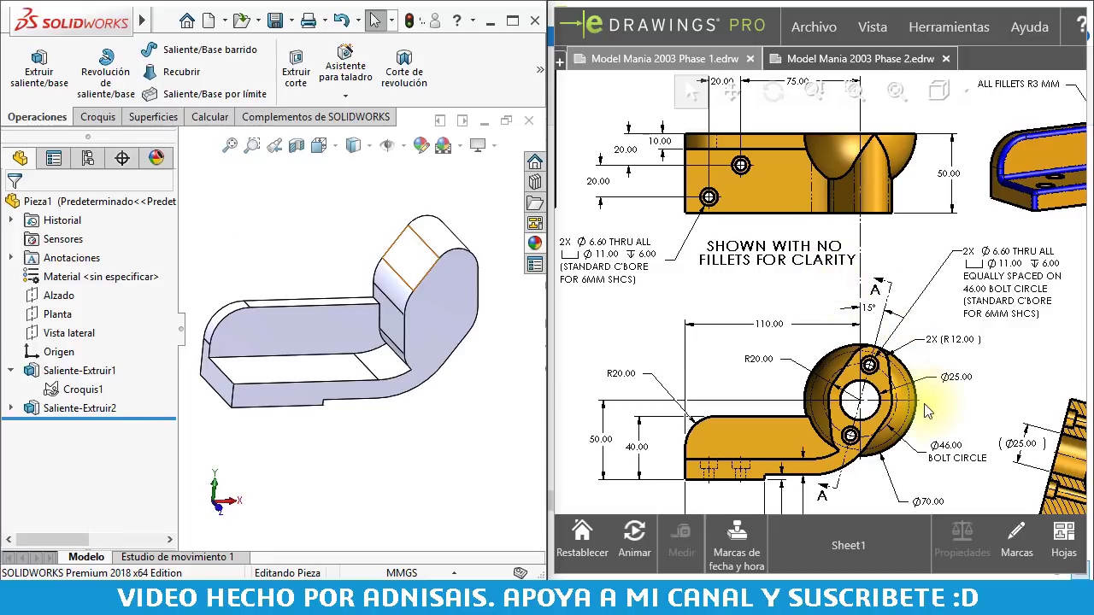
Start a sketch on Planta and draw a closed line–arc–line quarter-round profile
{"action": "left_click", "coordinate": [58, 316]}
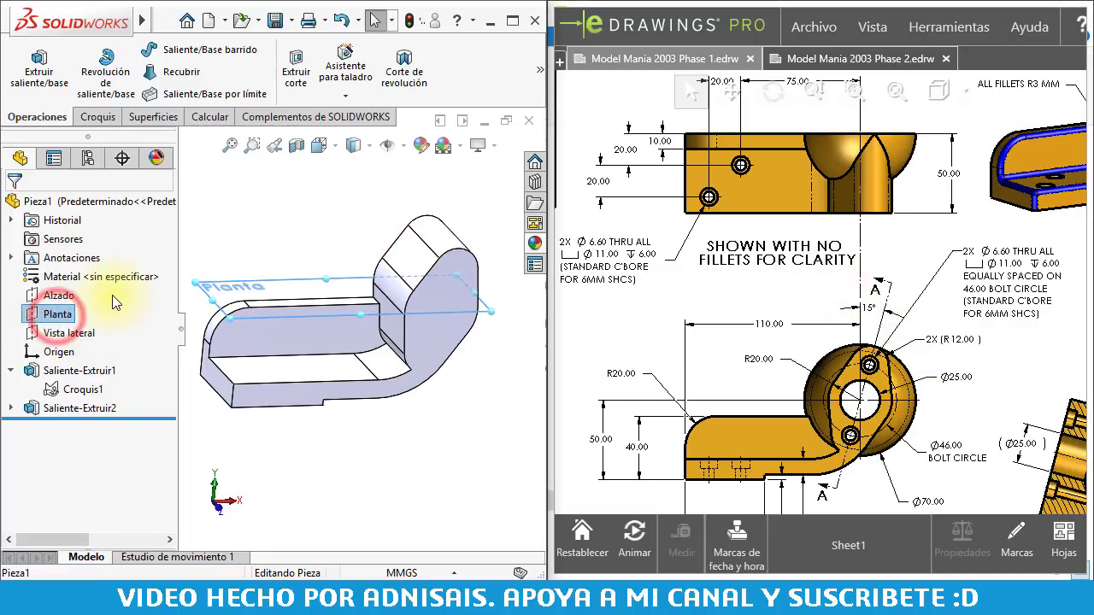
{"action": "left_click", "coordinate": [70, 335]}
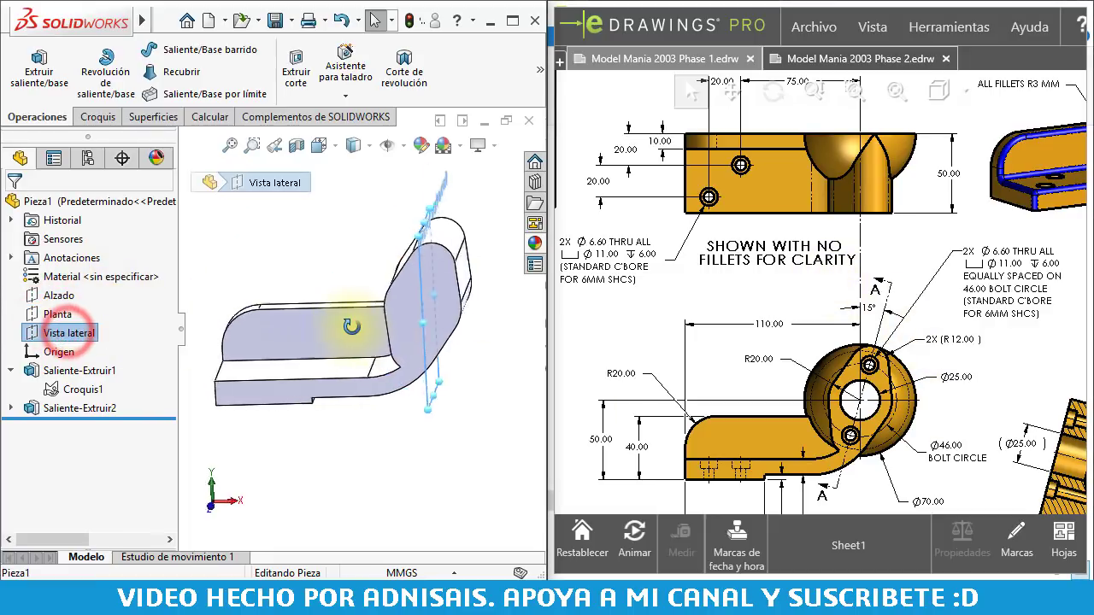
{"action": "mouse_move", "coordinate": [354, 317]}
{"action": "middle_mouse_down"}
{"action": "mouse_move", "coordinate": [378, 325]}
{"action": "mouse_move", "coordinate": [364, 343]}
{"action": "mouse_move", "coordinate": [373, 363]}
{"action": "middle_mouse_up"}
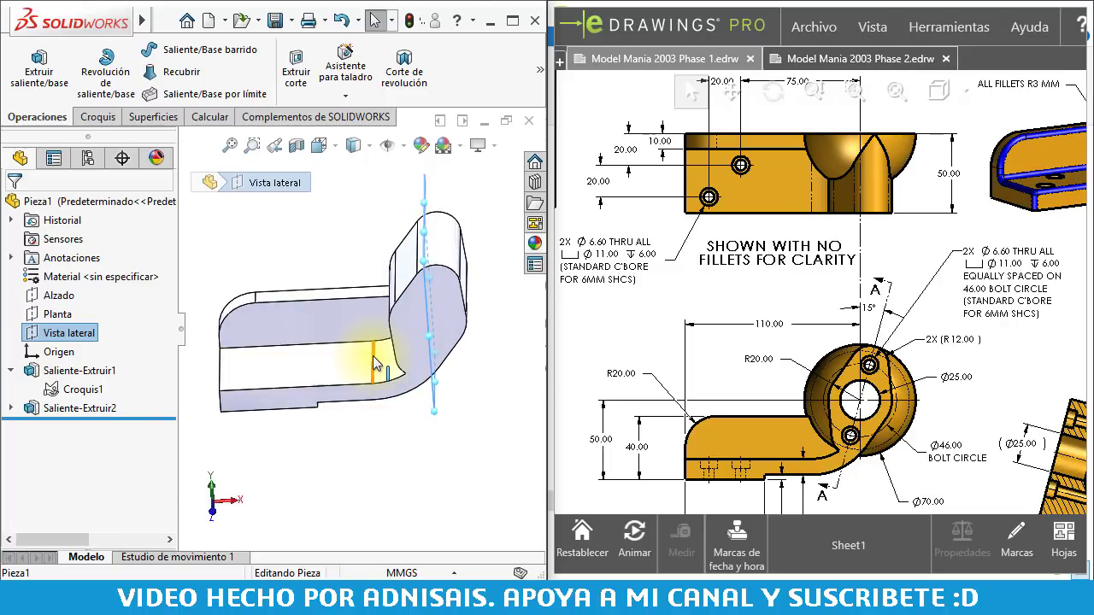
{"action": "left_click", "coordinate": [57, 313]}
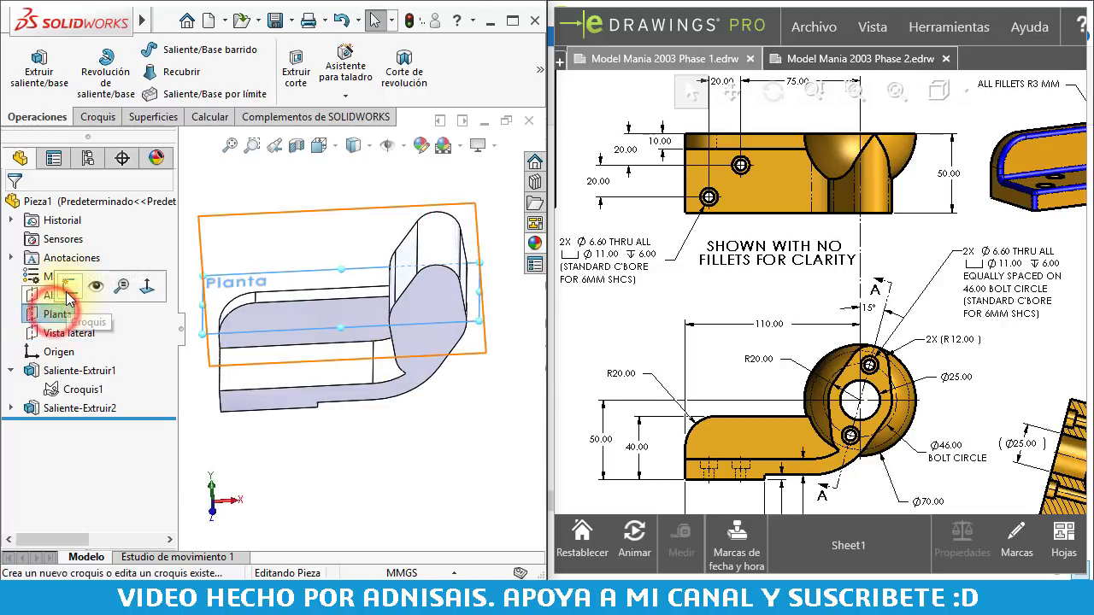
{"action": "left_click", "coordinate": [72, 290]}
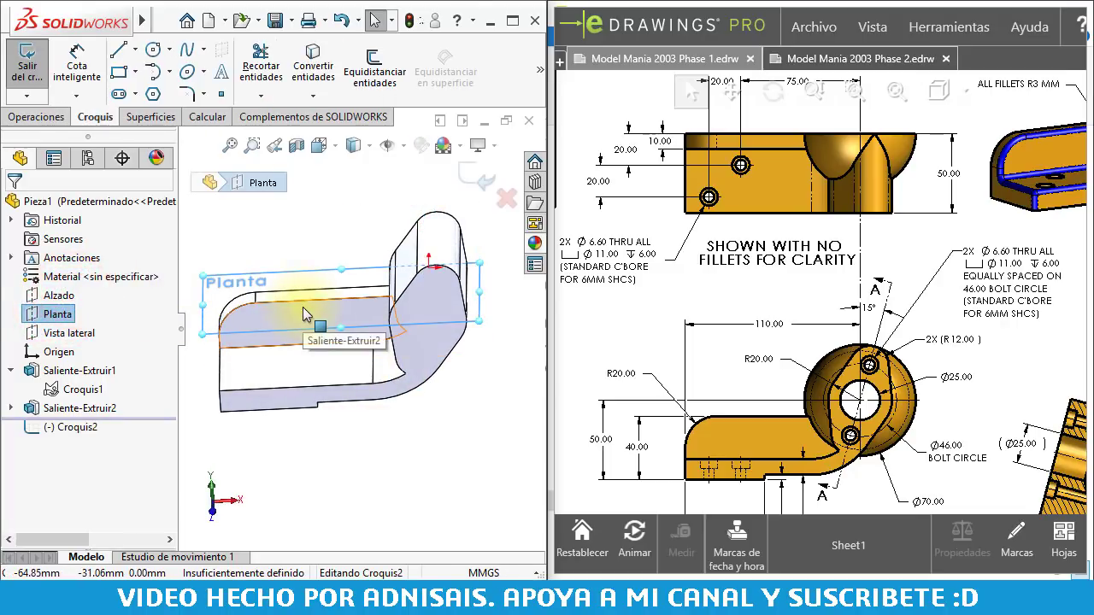
{"action": "scroll", "coordinate": [393, 329], "scroll_direction": "up", "scroll_amount": 2}
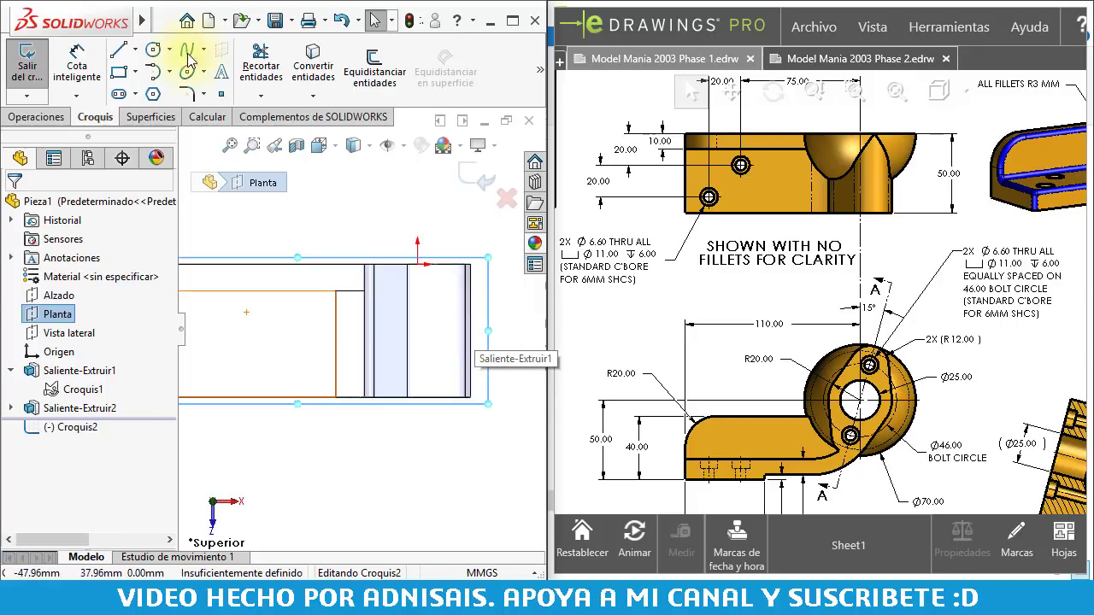
{"action": "left_click", "coordinate": [118, 43]}
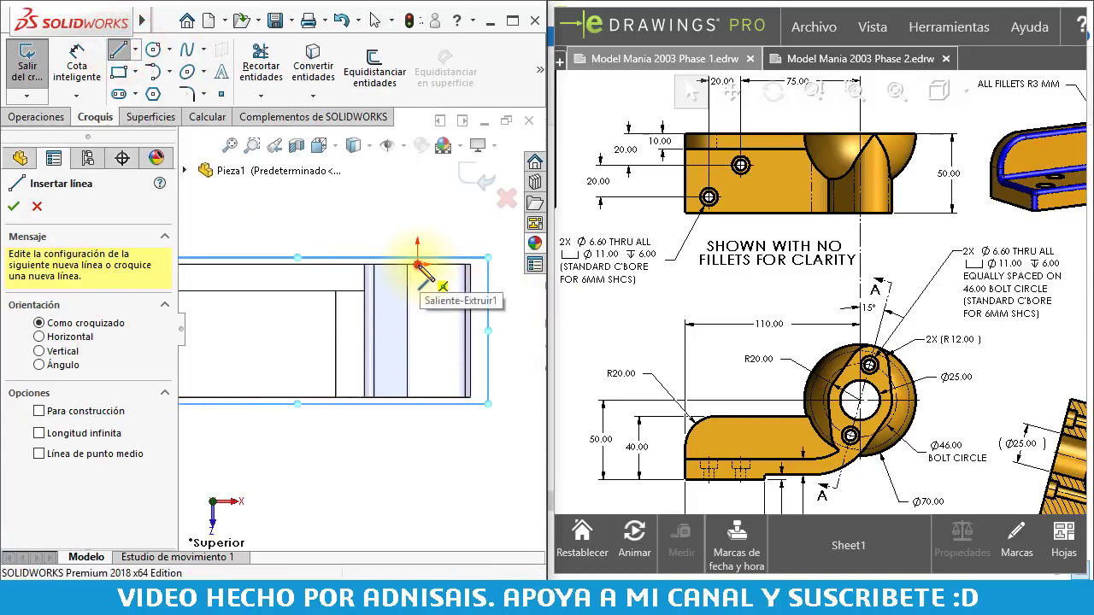
{"action": "left_click", "coordinate": [417, 265]}
{"action": "left_click", "coordinate": [417, 339]}
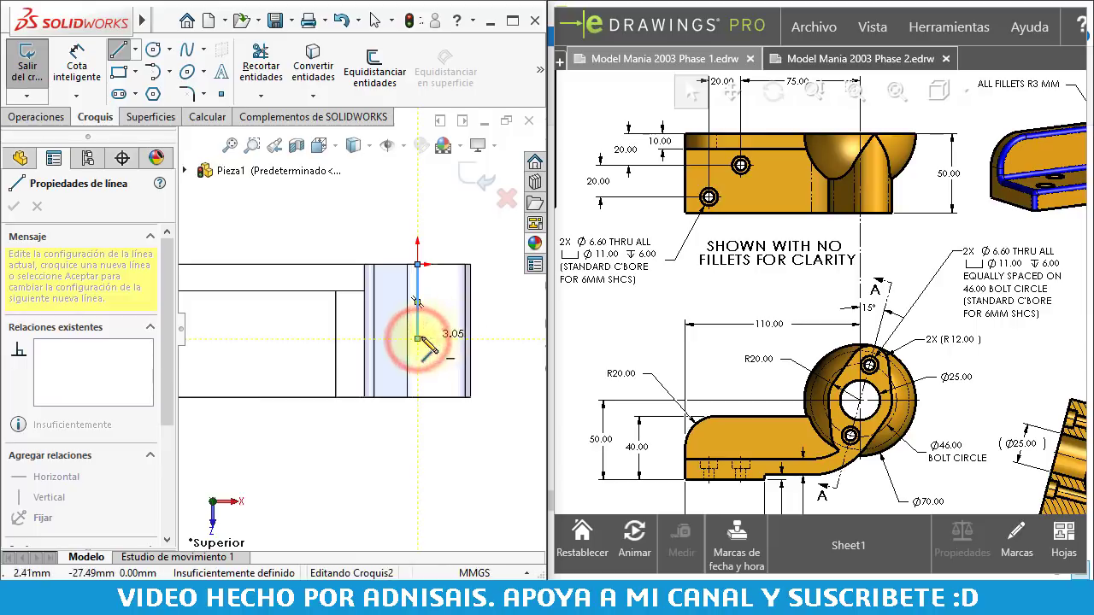
{"action": "left_click", "coordinate": [500, 267]}
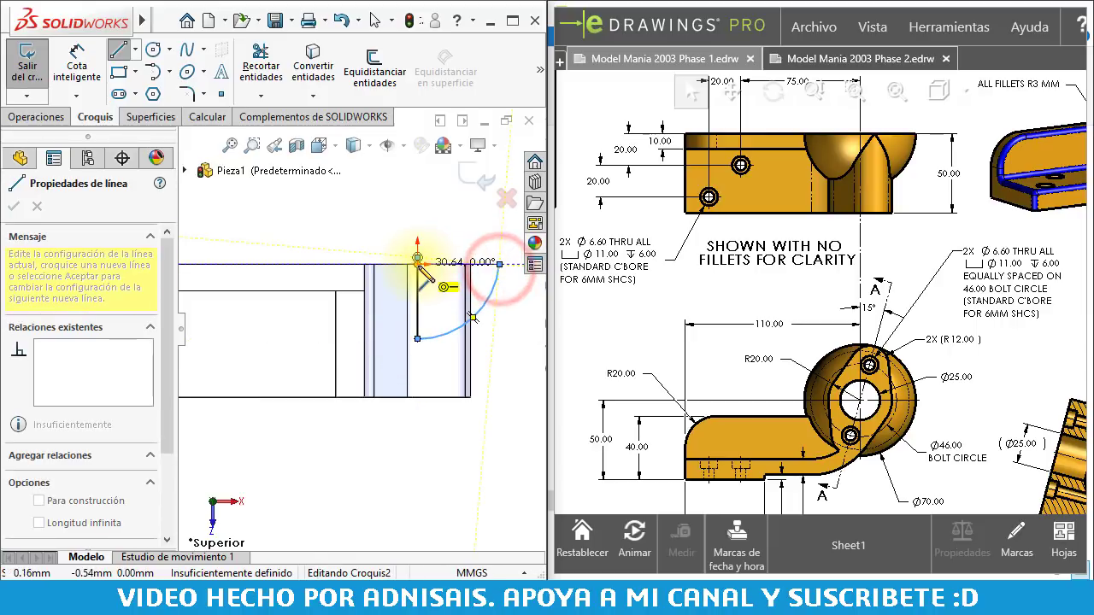
{"action": "left_click", "coordinate": [417, 265]}
{"action": "scroll", "coordinate": [429, 261], "scroll_direction": "down", "scroll_amount": 3}
{"action": "key", "text": "Escape"}
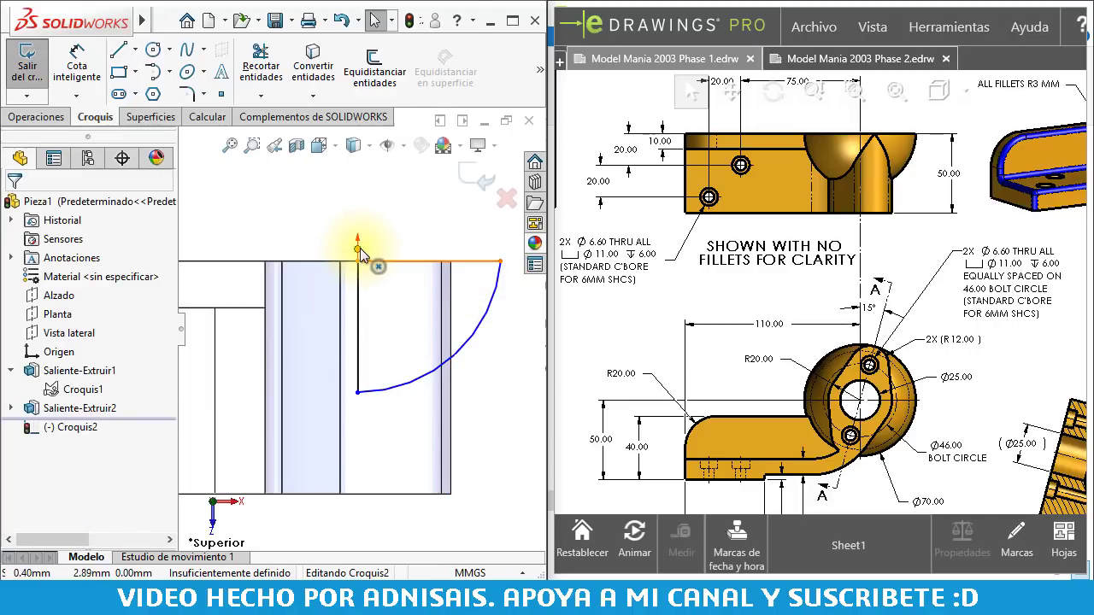
Make the arc's top endpoint coincident with the horizontal line
{"action": "left_click", "coordinate": [358, 251]}
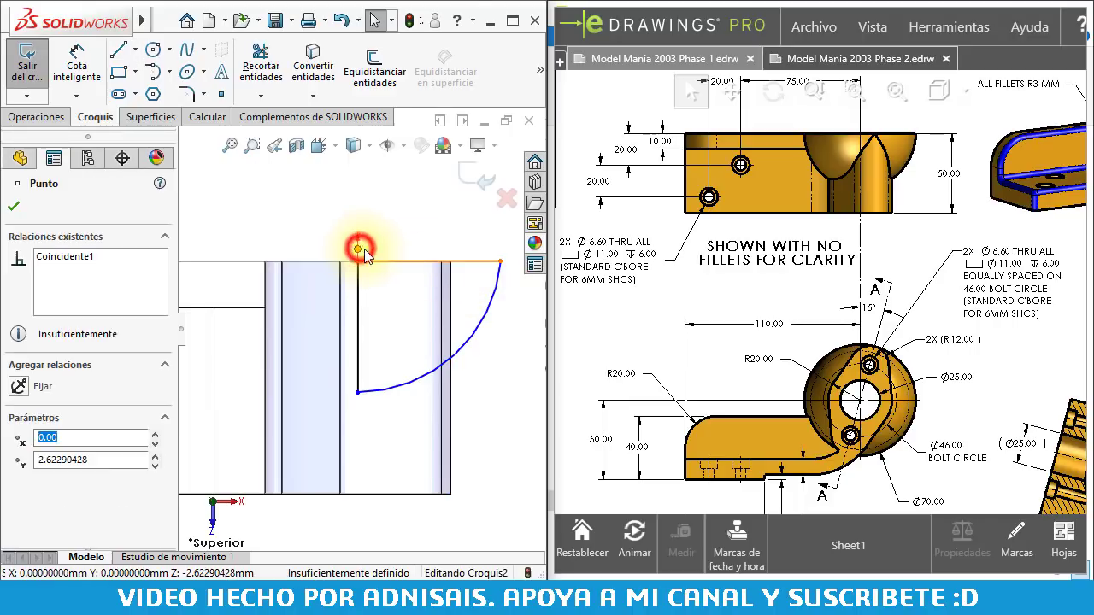
{"action": "left_click", "coordinate": [476, 265], "text": "ctrl"}
{"action": "left_click", "coordinate": [548, 192]}
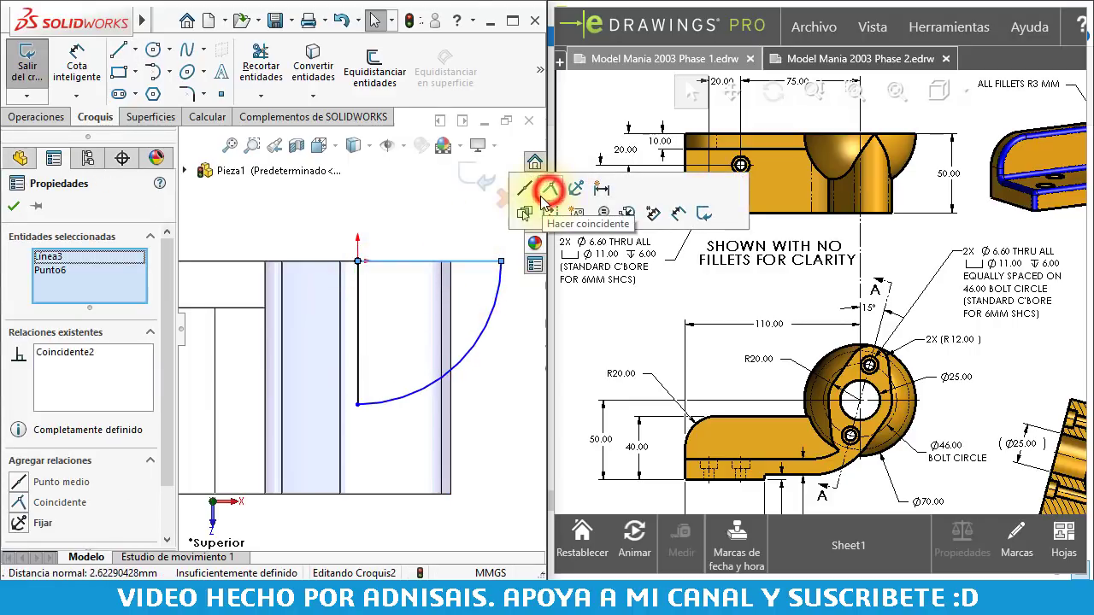
{"action": "left_click", "coordinate": [432, 224]}
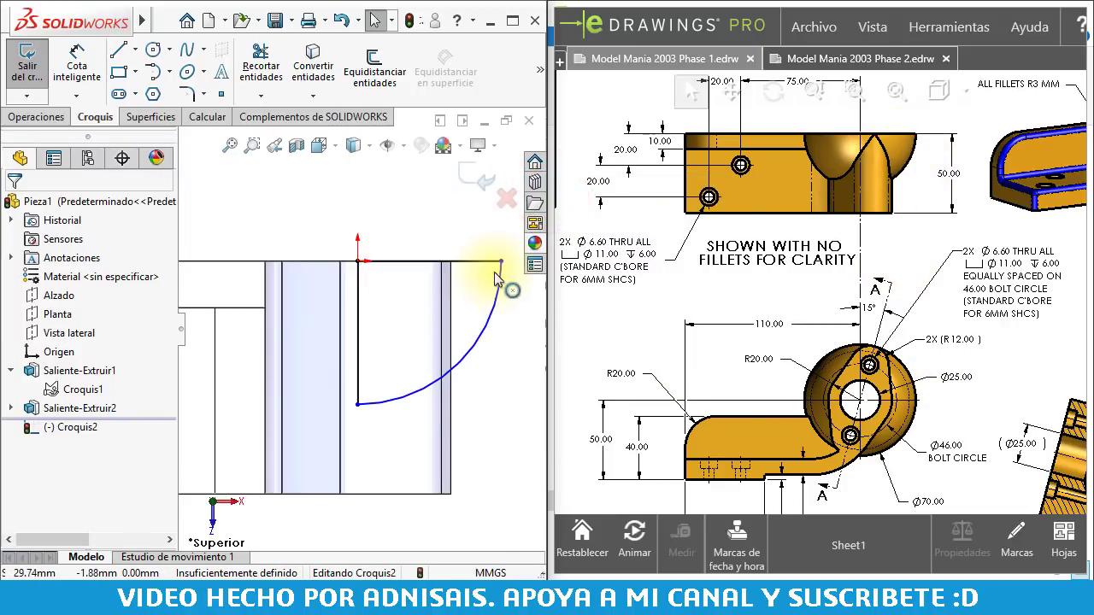
Dimension the arc radius to 35 mm
{"action": "scroll", "coordinate": [395, 275], "scroll_direction": "up", "scroll_amount": 2}
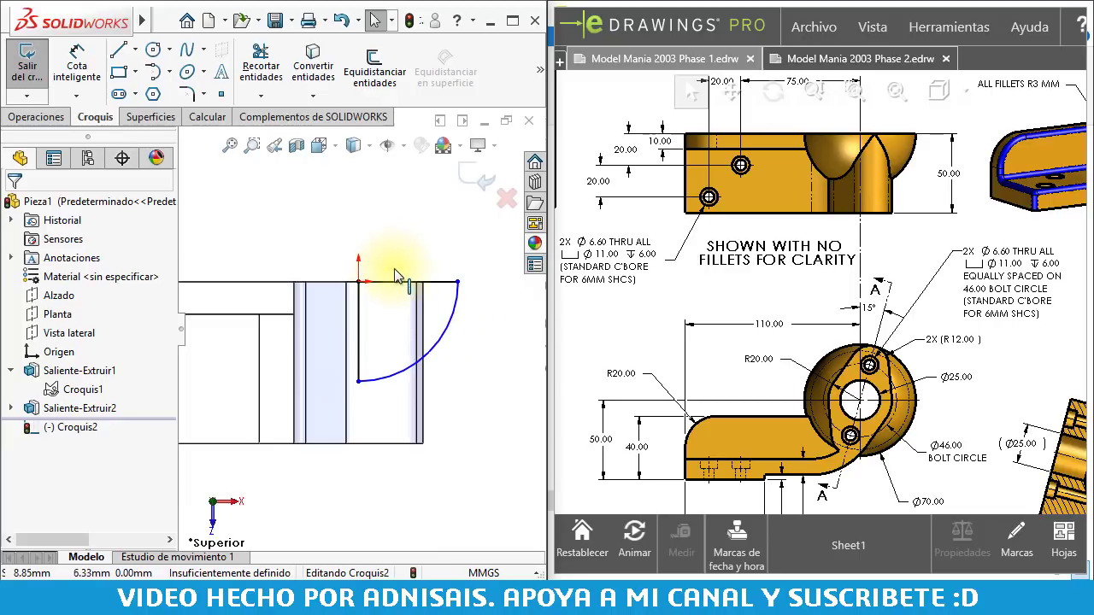
{"action": "scroll", "coordinate": [440, 351], "scroll_direction": "down", "scroll_amount": 1}
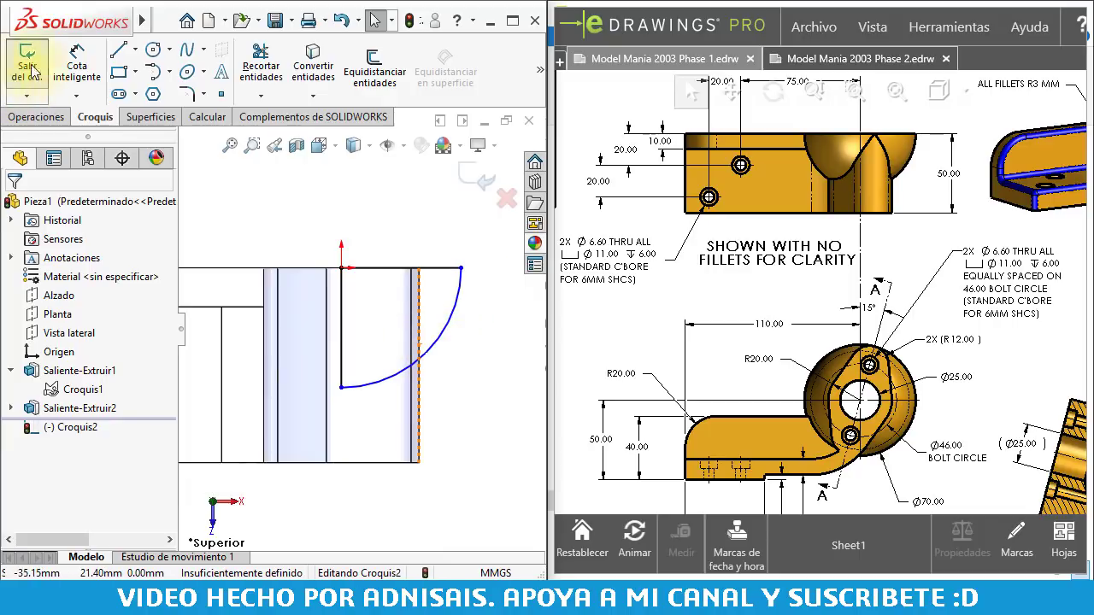
{"action": "left_click", "coordinate": [73, 72]}
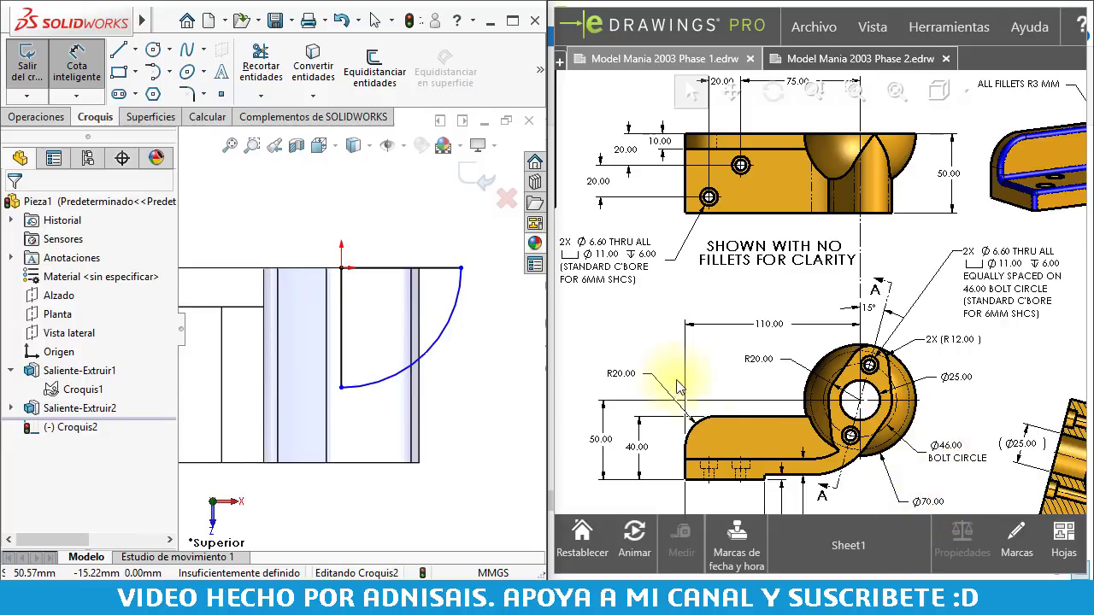
{"action": "left_click", "coordinate": [454, 304]}
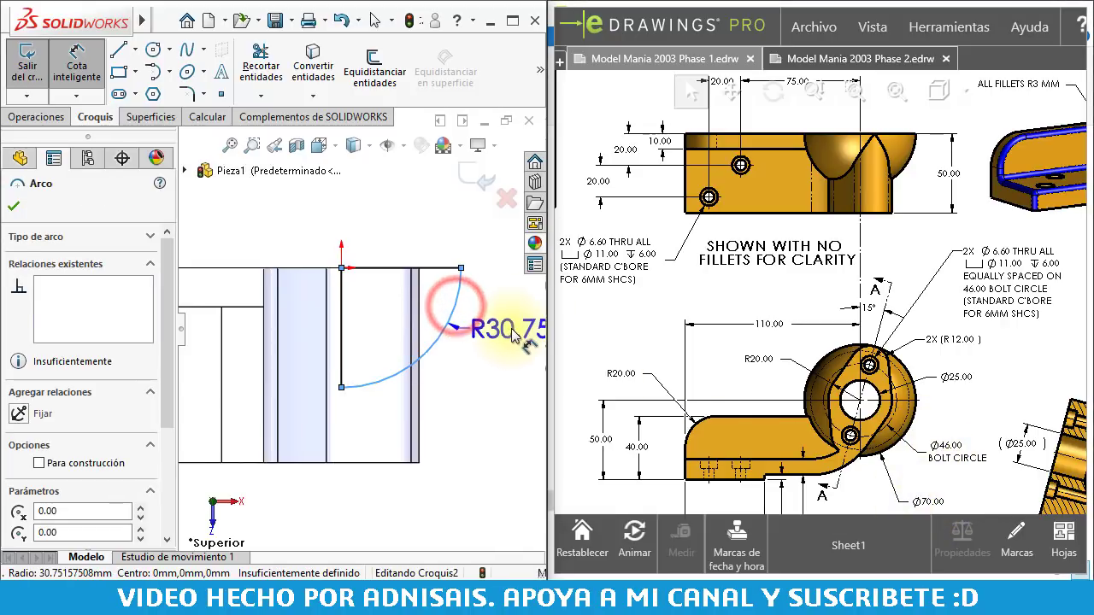
{"action": "left_click", "coordinate": [512, 333]}
{"action": "key", "text": "Return"}
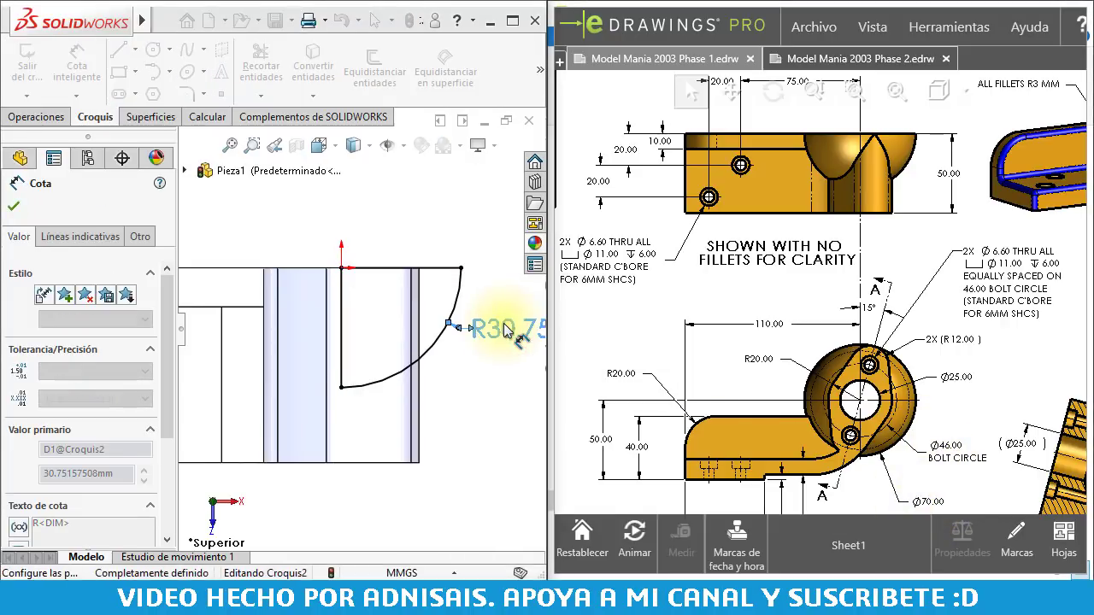
{"action": "type", "text": "35"}
{"action": "key", "text": "Return"}
{"action": "key", "text": "Escape"}
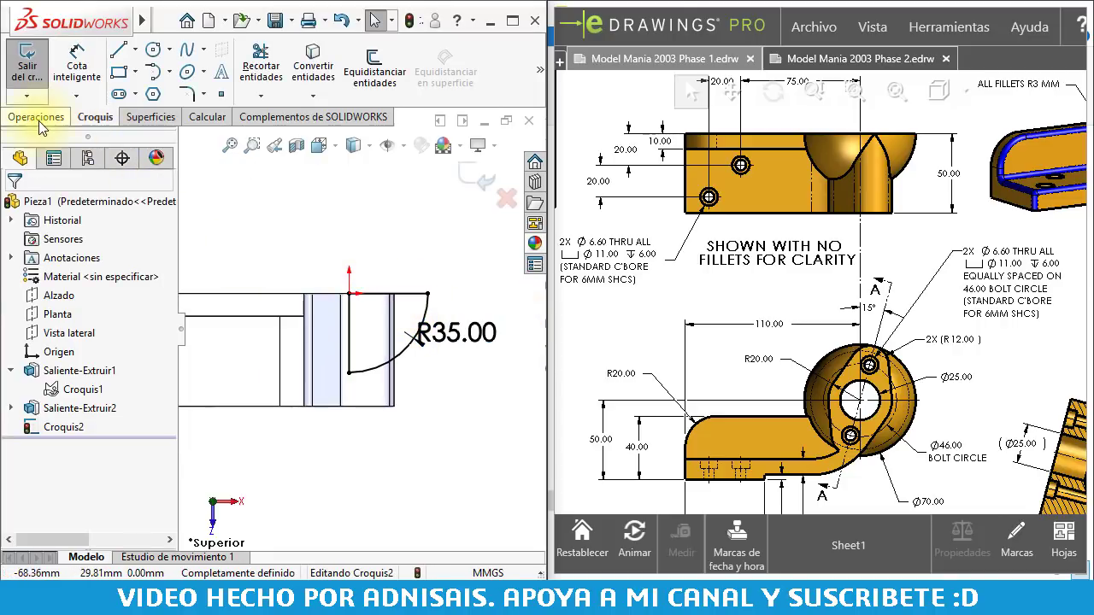
Revolve Croquis2 a full 360° about Línea1 into a domed boss
{"action": "left_click", "coordinate": [34, 117]}
{"action": "left_click", "coordinate": [105, 73]}
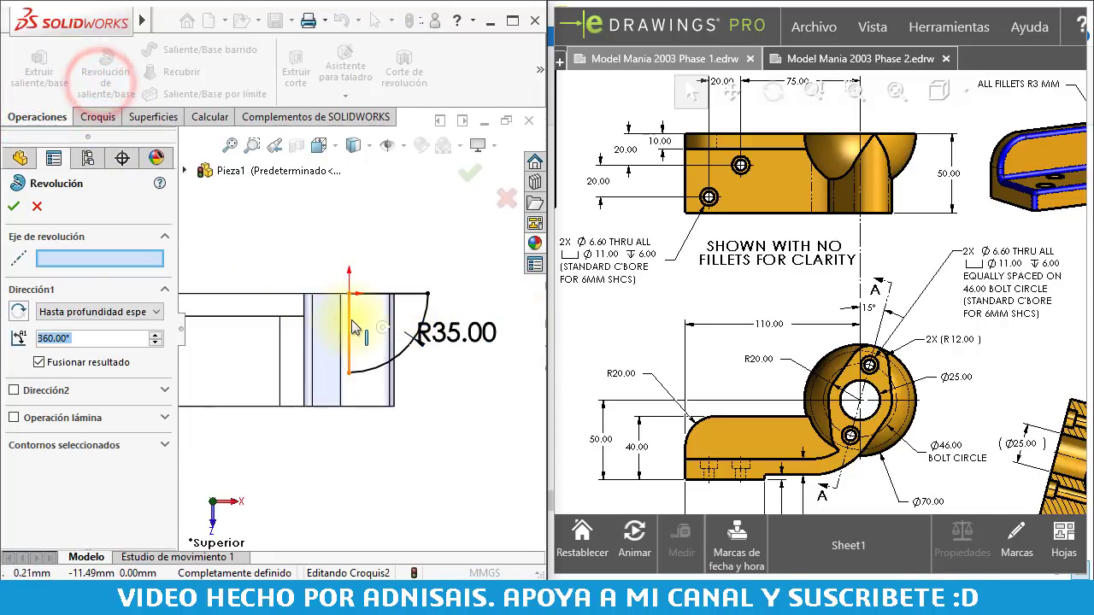
{"action": "left_click", "coordinate": [350, 322]}
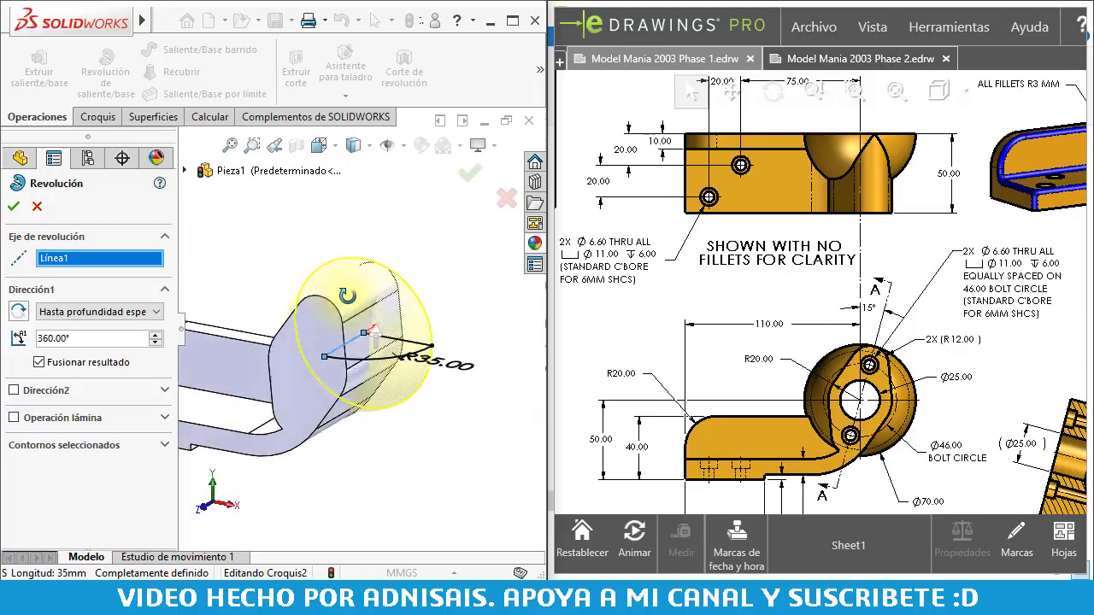
{"action": "left_click", "coordinate": [12, 209]}
{"action": "mouse_move", "coordinate": [323, 351]}
{"action": "middle_mouse_down"}
{"action": "mouse_move", "coordinate": [386, 353]}
{"action": "mouse_move", "coordinate": [273, 291]}
{"action": "mouse_move", "coordinate": [257, 342]}
{"action": "mouse_move", "coordinate": [427, 330]}
{"action": "mouse_move", "coordinate": [493, 356]}
{"action": "mouse_move", "coordinate": [317, 334]}
{"action": "mouse_move", "coordinate": [484, 337]}
{"action": "mouse_move", "coordinate": [447, 342]}
{"action": "mouse_move", "coordinate": [454, 353]}
{"action": "middle_mouse_up"}
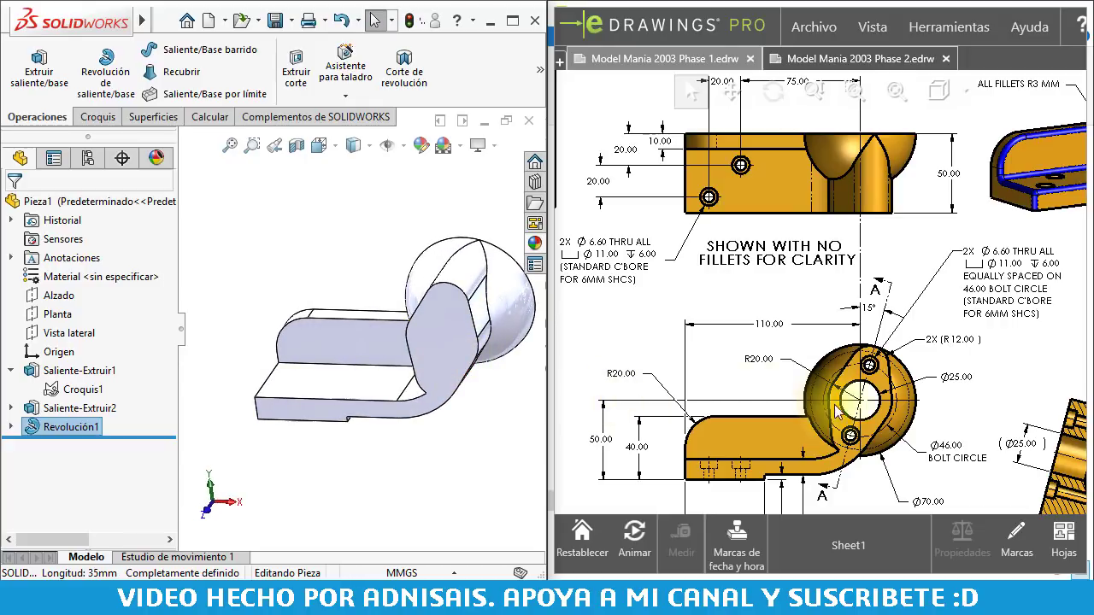
{"action": "middle_click_drag", "start_coordinate": [880, 291], "coordinate": [745, 240]}
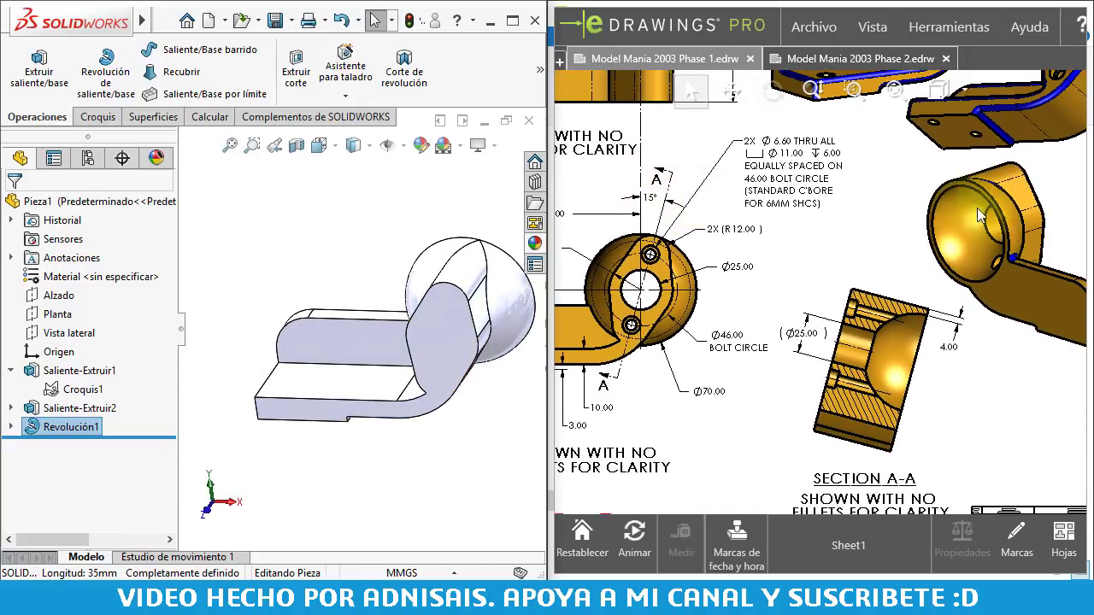
Start a sketch on Planta with Croquis2 shown, viewed face-on from above
{"action": "left_click", "coordinate": [318, 243]}
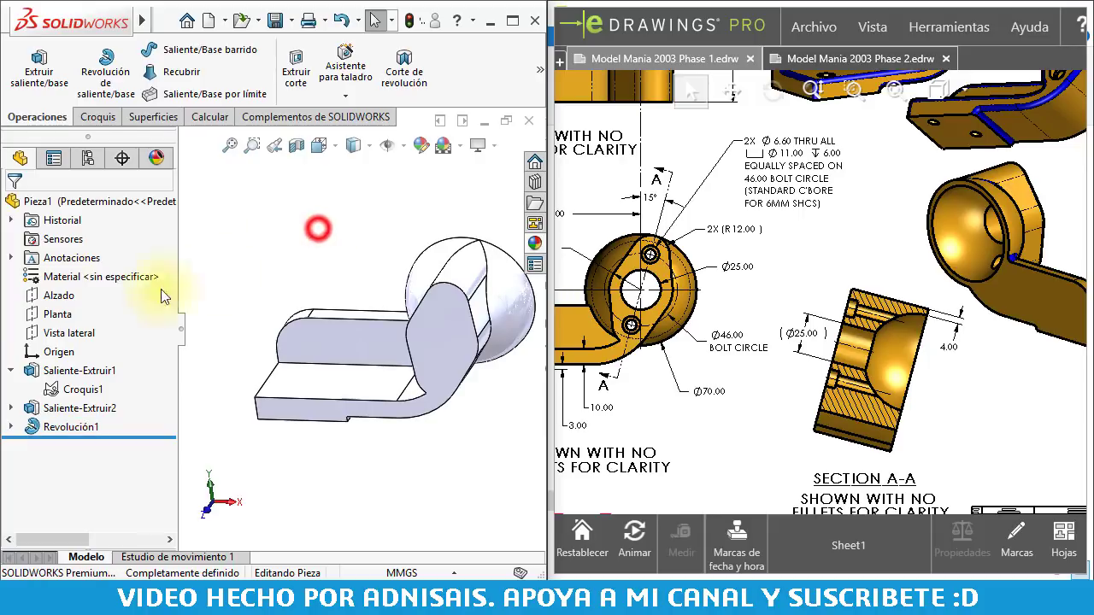
{"action": "left_click", "coordinate": [72, 314]}
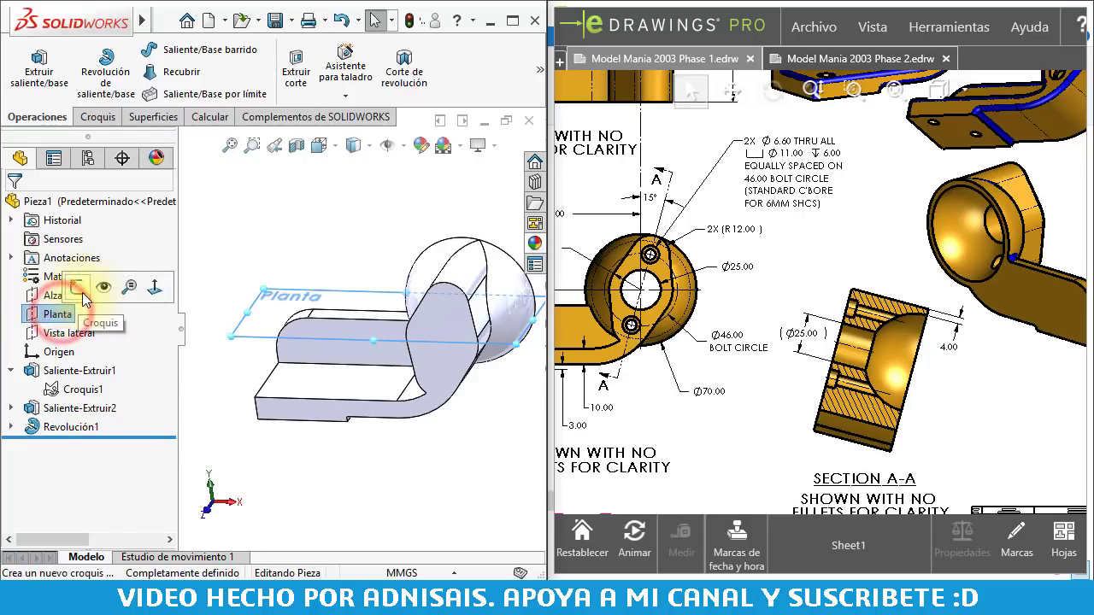
{"action": "left_click", "coordinate": [80, 292]}
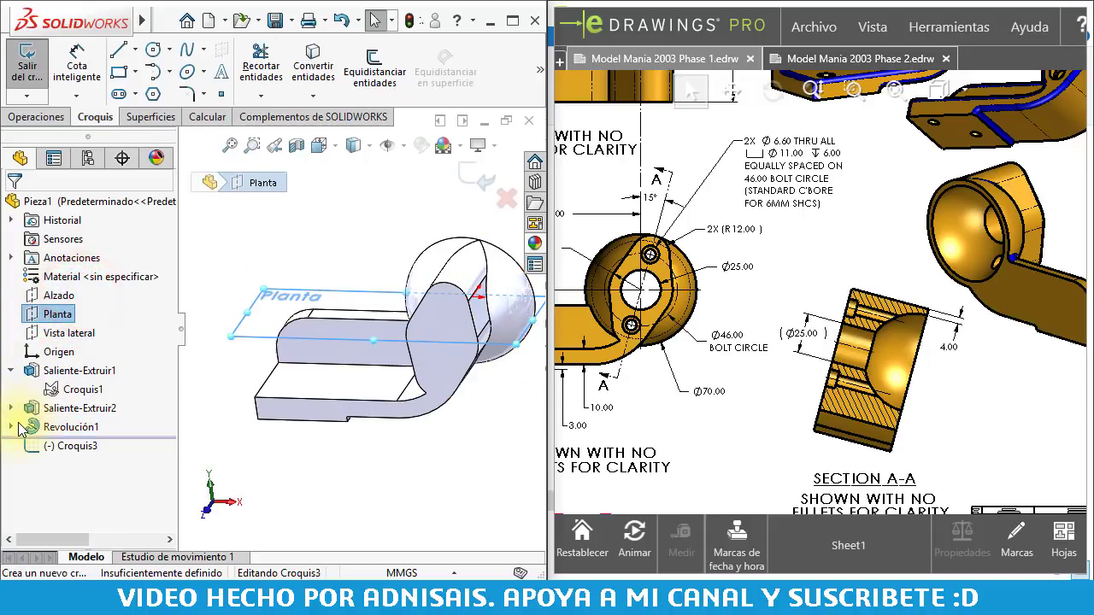
{"action": "left_click", "coordinate": [51, 444]}
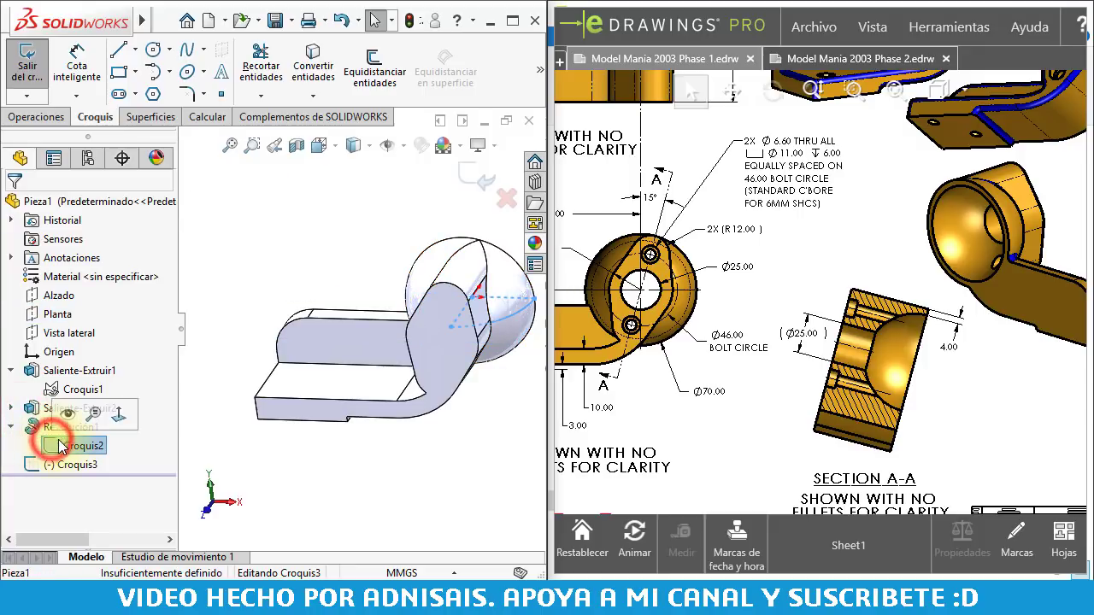
{"action": "left_click", "coordinate": [68, 416]}
{"action": "left_click", "coordinate": [499, 497]}
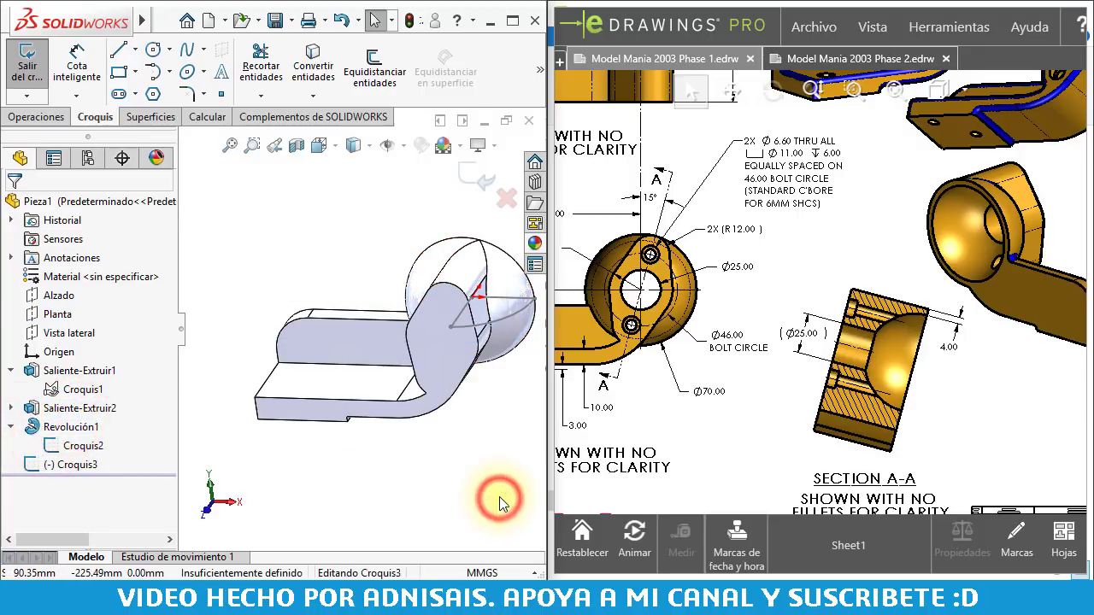
{"action": "key", "text": "ctrl+8"}
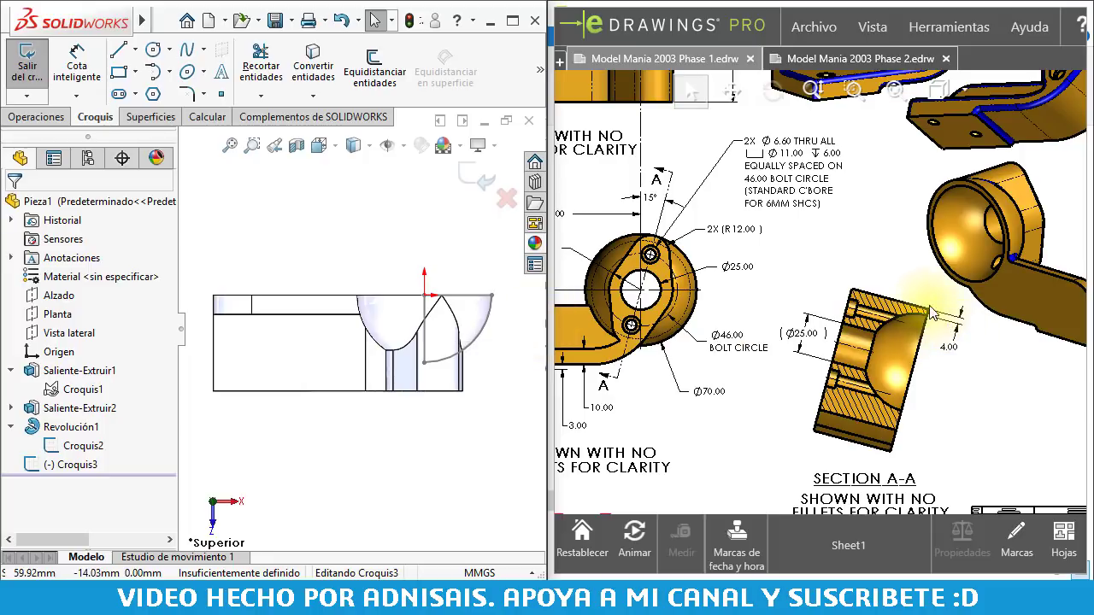
{"action": "scroll", "coordinate": [932, 325], "scroll_direction": "up", "scroll_amount": 2}
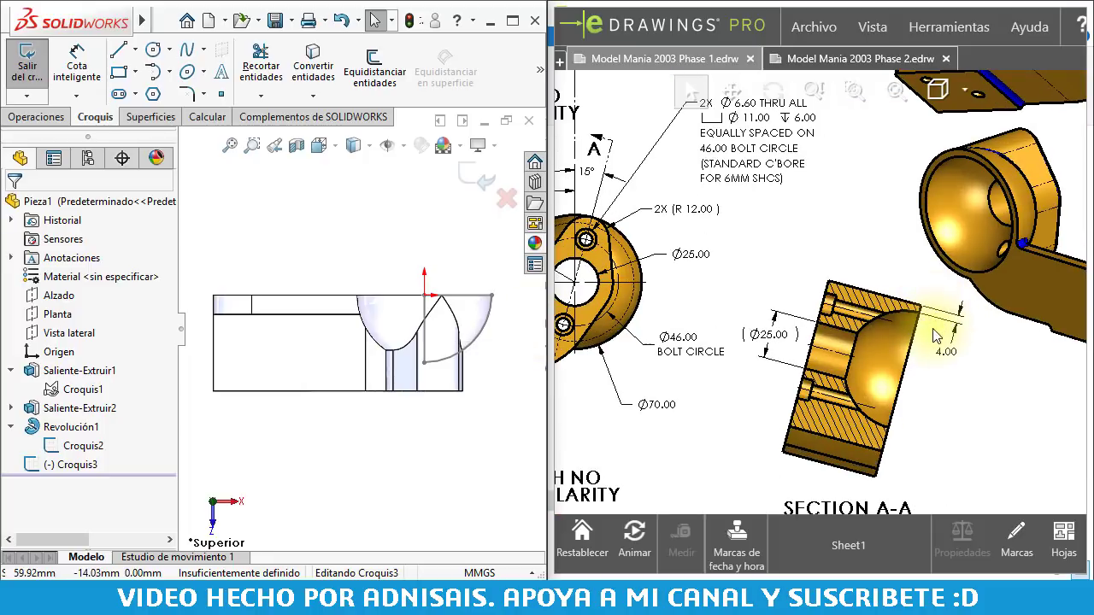
Offset the dome's arc 4.00 inward
{"action": "left_click", "coordinate": [478, 337]}
{"action": "left_click", "coordinate": [373, 73]}
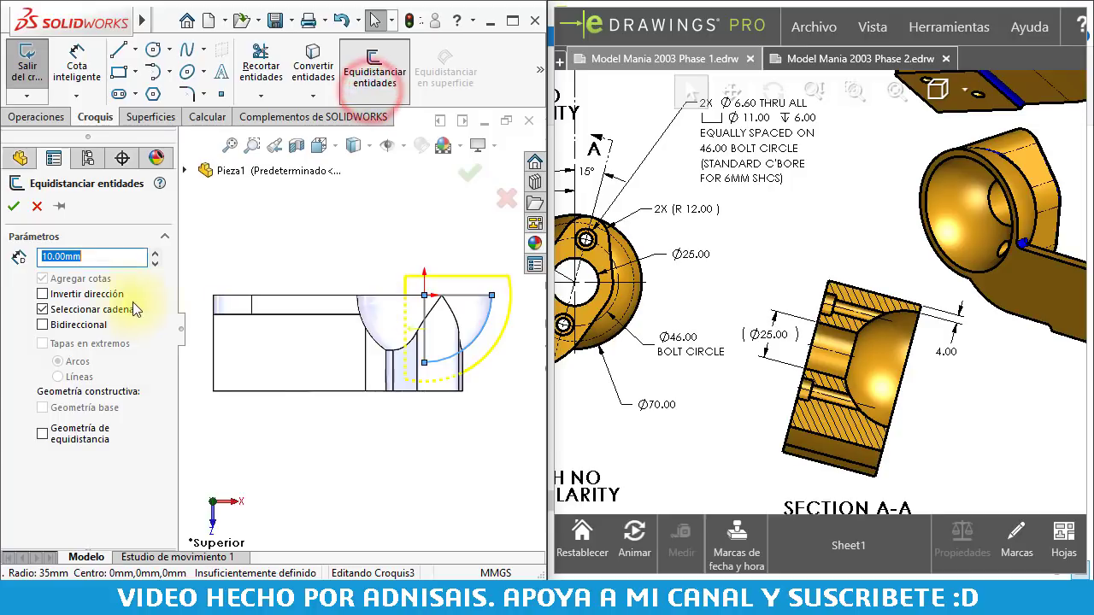
{"action": "left_click", "coordinate": [102, 258]}
{"action": "type", "text": "4"}
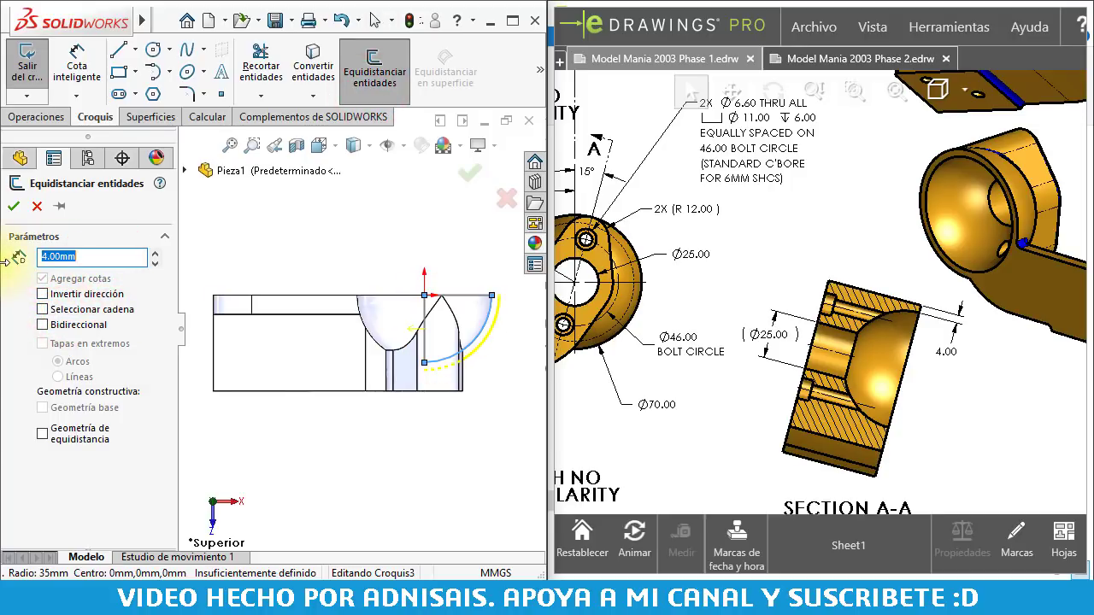
{"action": "scroll", "coordinate": [462, 346], "scroll_direction": "down", "scroll_amount": 2}
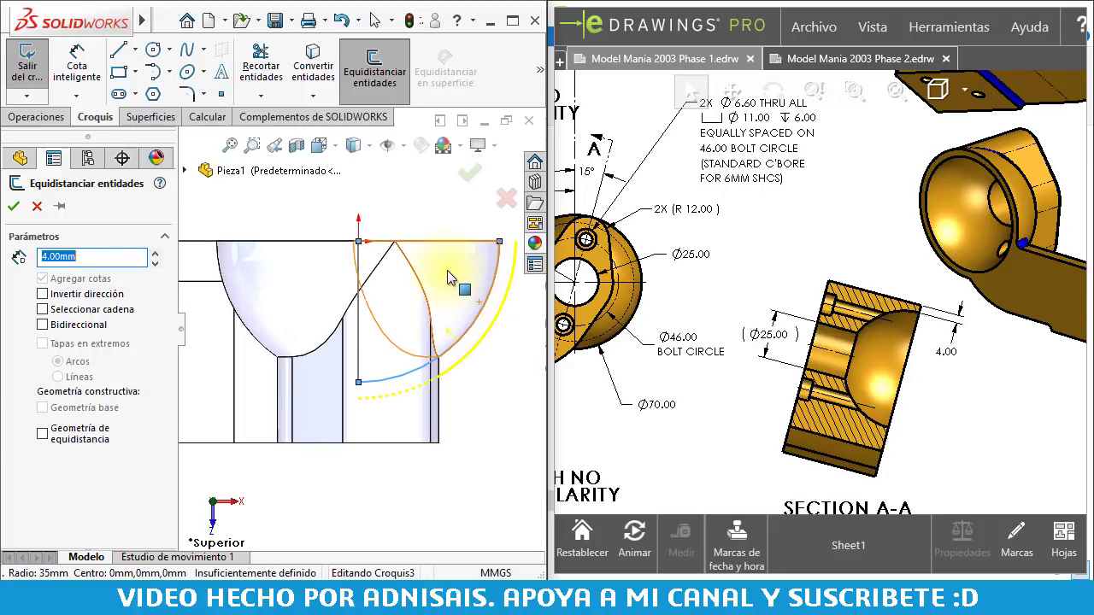
{"action": "left_click", "coordinate": [410, 224]}
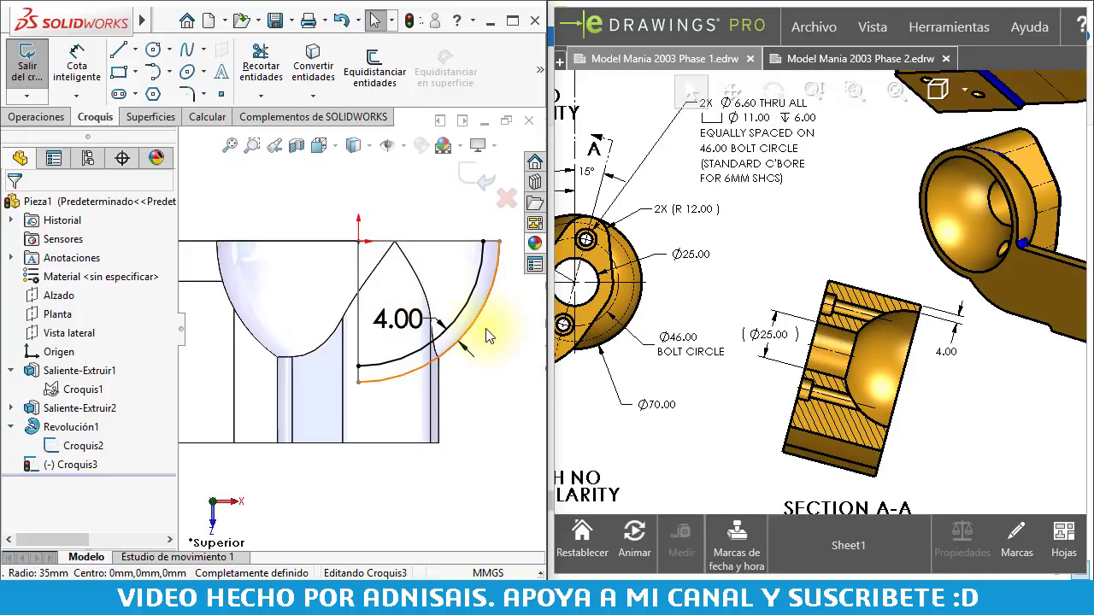
Convert Croquis2's top and vertical lines into the sketch and trim the excess segments
{"action": "left_click", "coordinate": [440, 241]}
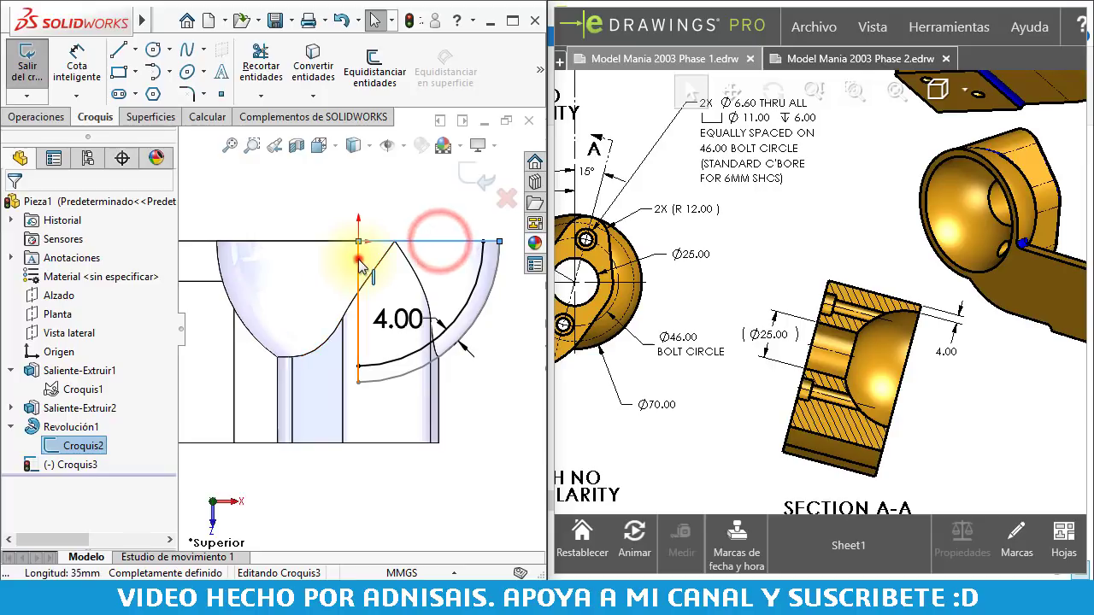
{"action": "left_click", "coordinate": [359, 251], "text": "ctrl"}
{"action": "left_click", "coordinate": [314, 76]}
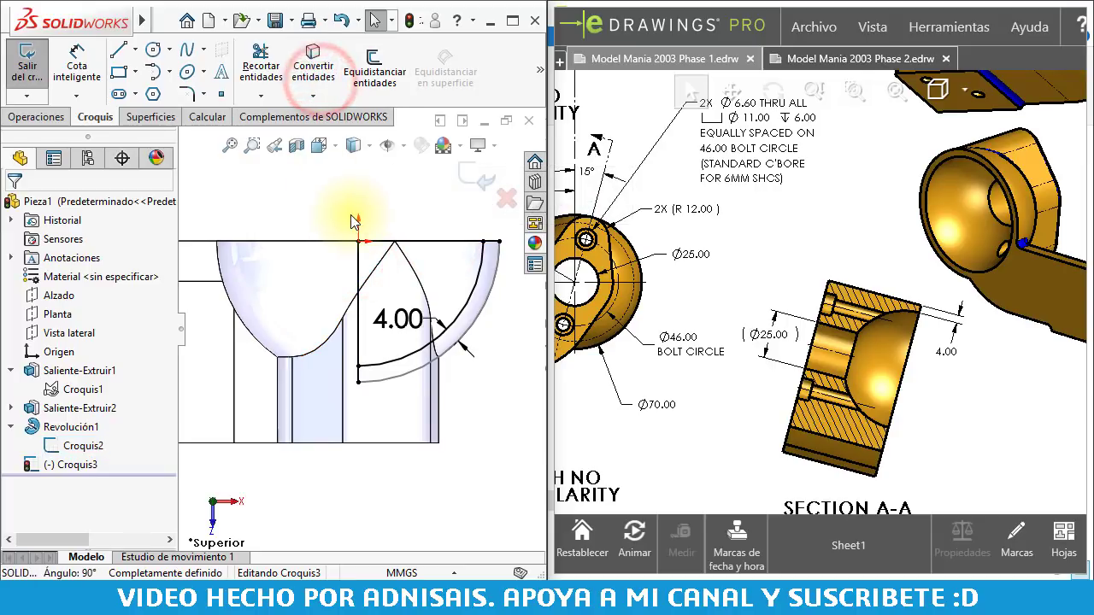
{"action": "left_click", "coordinate": [249, 83]}
{"action": "left_click", "coordinate": [481, 222]}
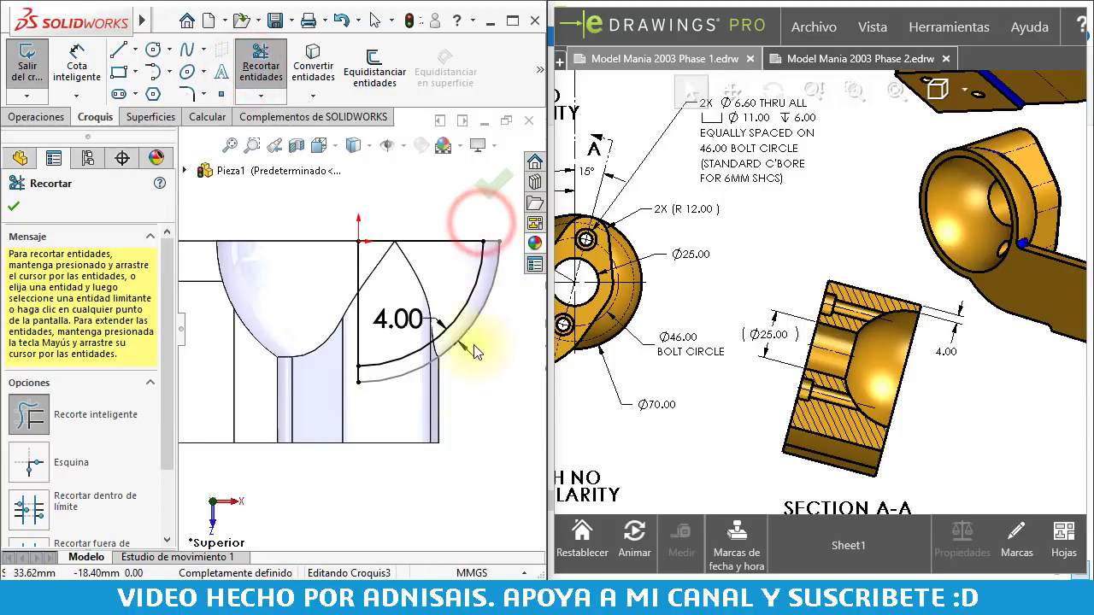
{"action": "left_click", "coordinate": [406, 397]}
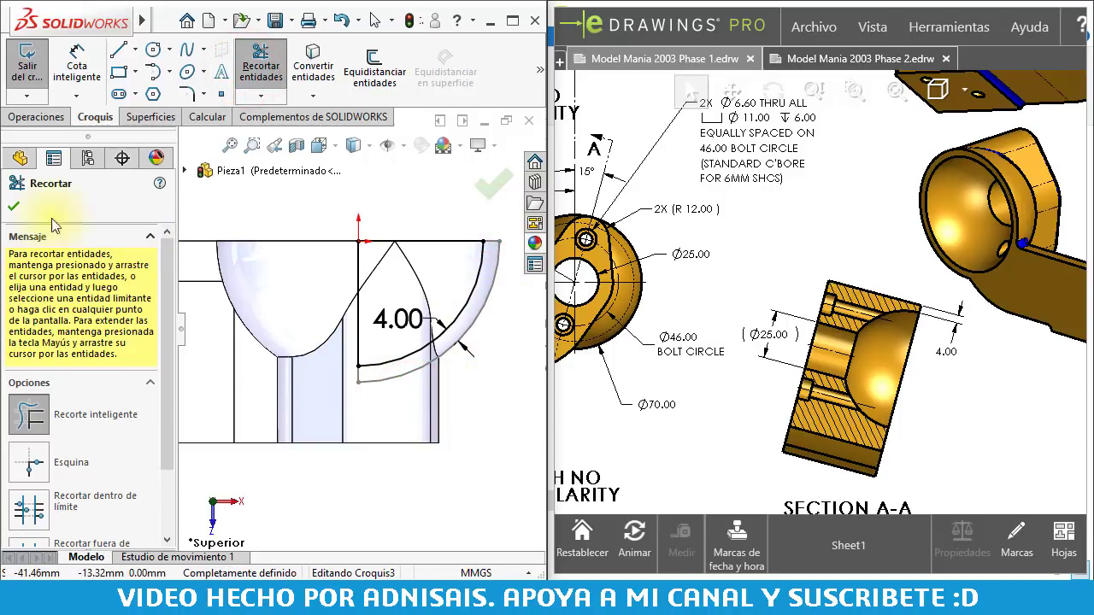
{"action": "left_click", "coordinate": [14, 207]}
{"action": "left_click", "coordinate": [359, 265]}
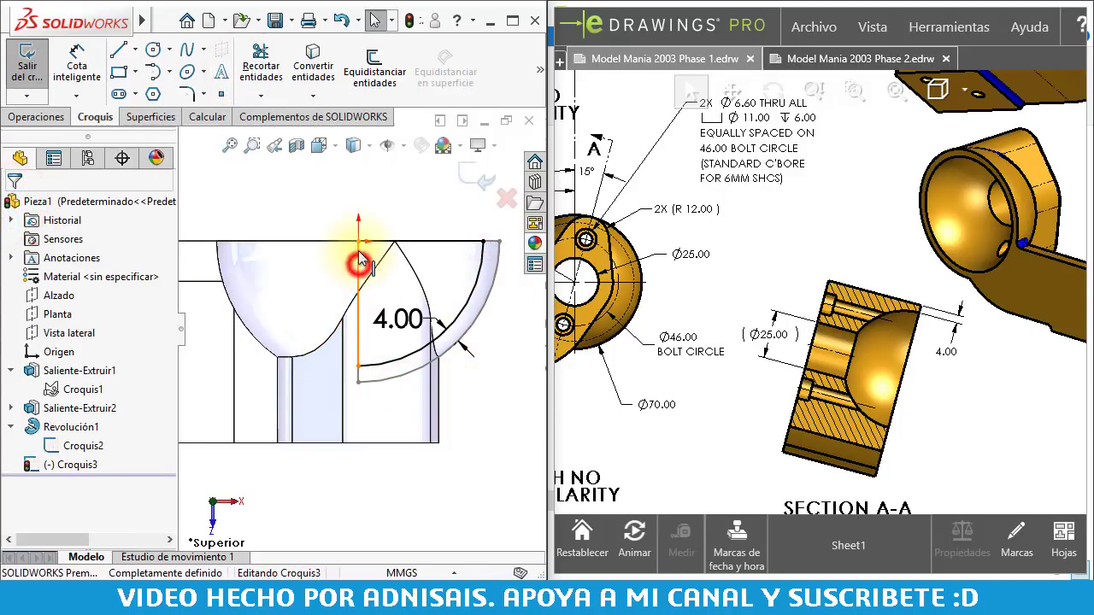
{"action": "left_click", "coordinate": [31, 117]}
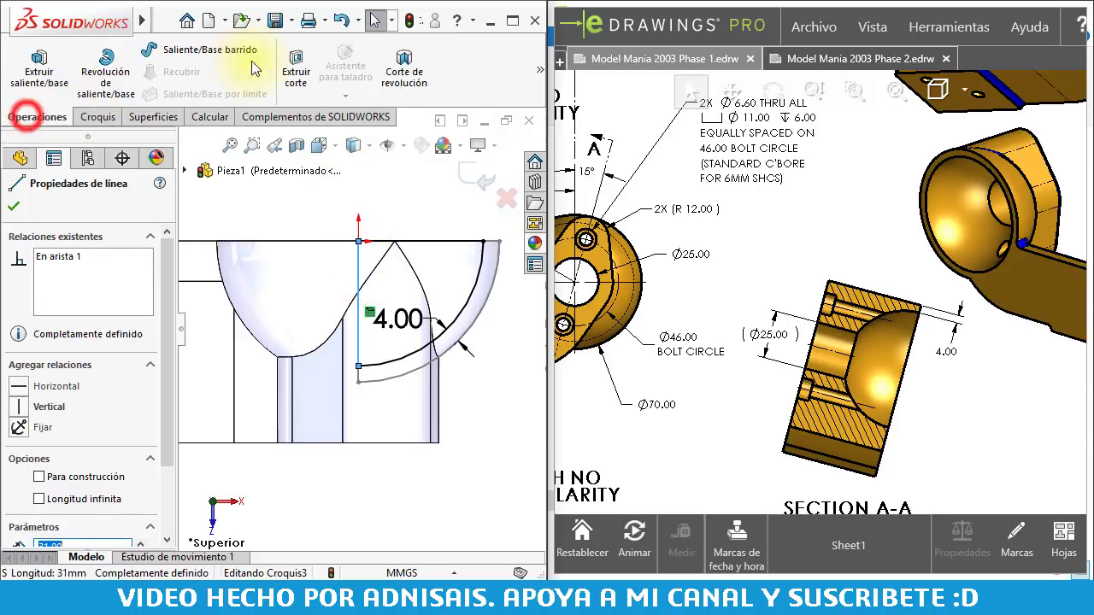
Revolve-cut Croquis3 360° about the vertical line to hollow the dome
{"action": "left_click", "coordinate": [399, 72]}
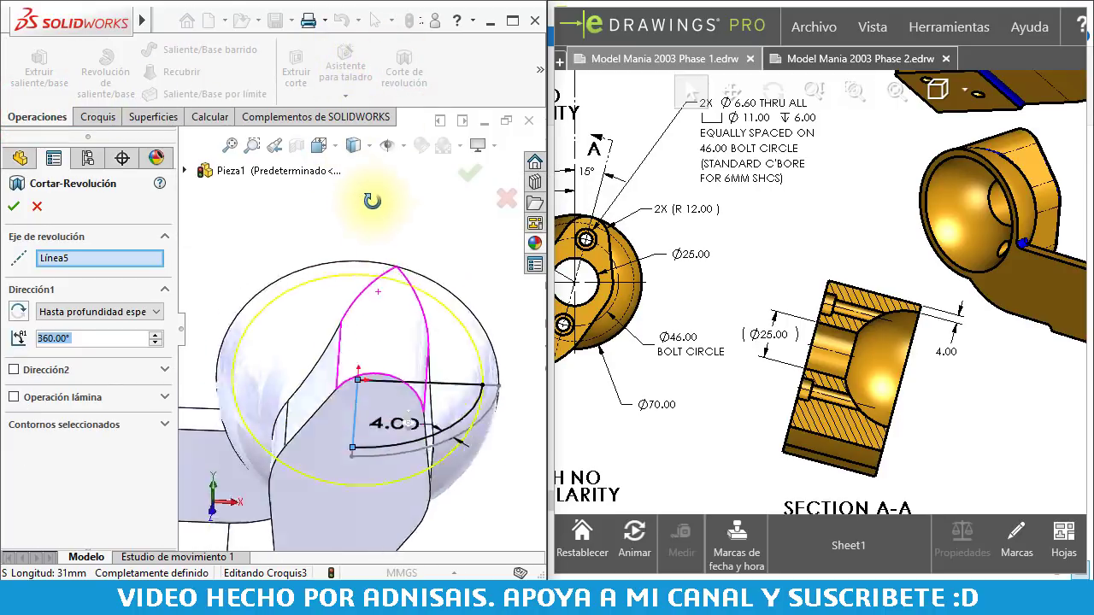
{"action": "scroll", "coordinate": [475, 365], "scroll_direction": "down", "scroll_amount": 2}
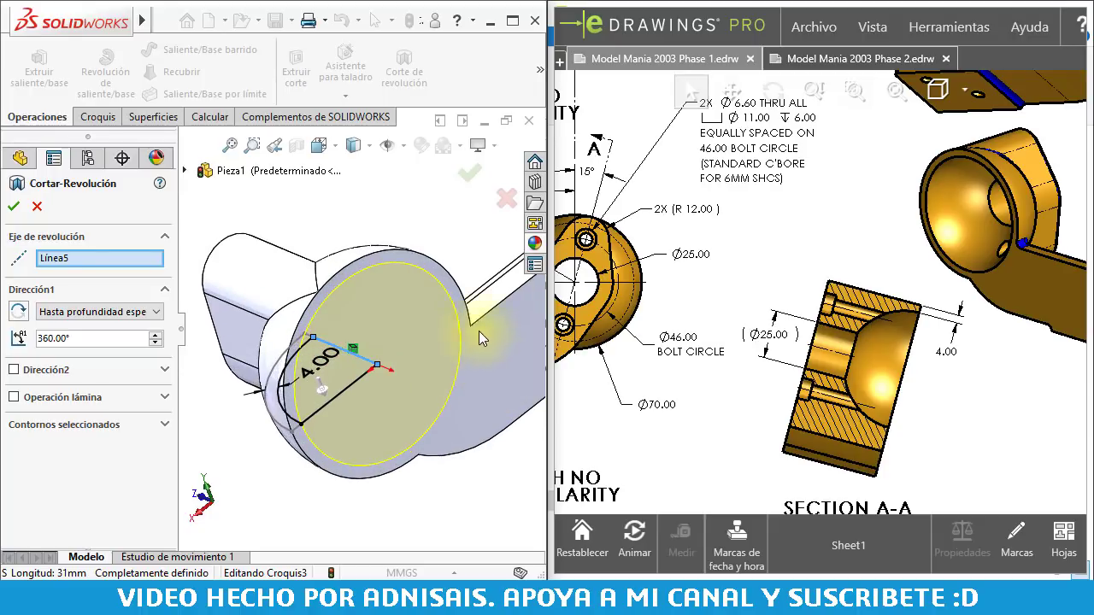
{"action": "left_click", "coordinate": [470, 177]}
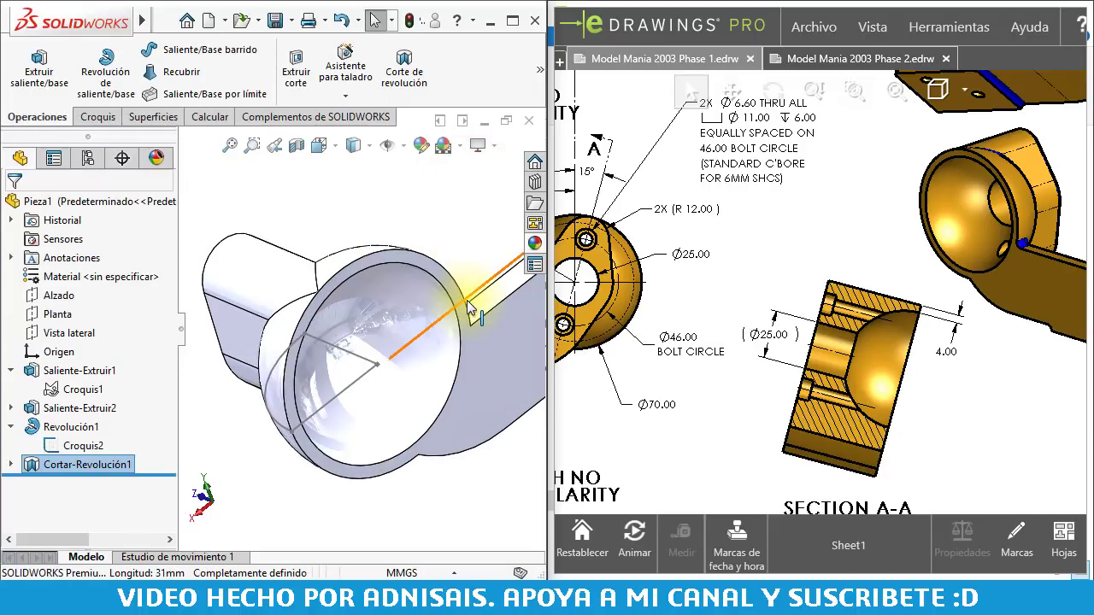
{"action": "middle_click_drag", "start_coordinate": [448, 299], "coordinate": [262, 345]}
Hide Croquis2 and orbit the part to look into the hollow bore
{"action": "left_click", "coordinate": [272, 344]}
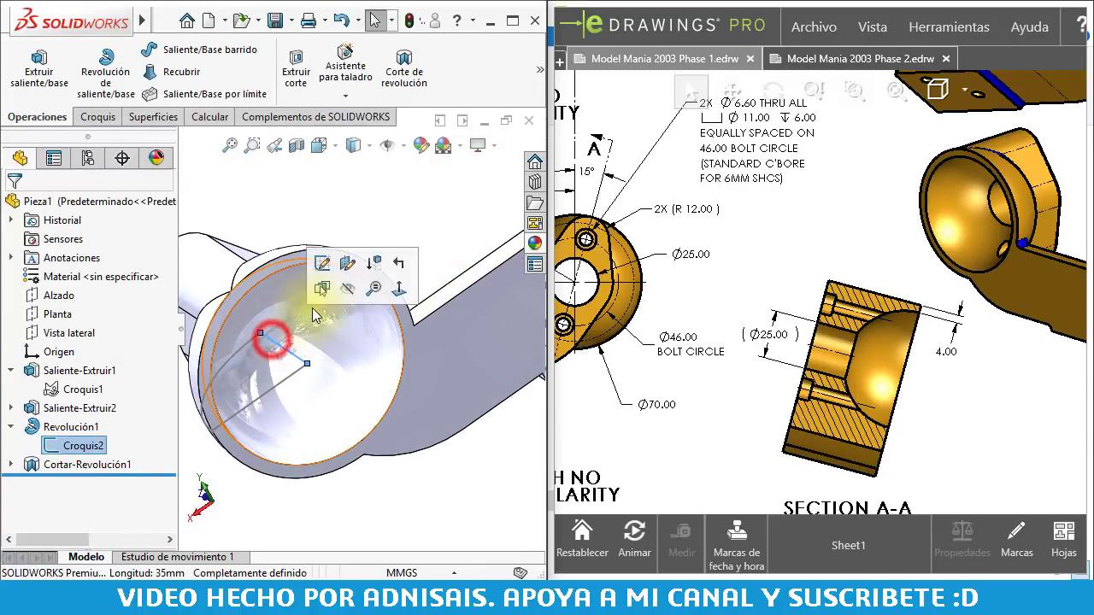
{"action": "left_click", "coordinate": [344, 288]}
{"action": "mouse_move", "coordinate": [313, 229]}
{"action": "middle_mouse_down"}
{"action": "mouse_move", "coordinate": [426, 294]}
{"action": "mouse_move", "coordinate": [379, 288]}
{"action": "mouse_move", "coordinate": [487, 271]}
{"action": "mouse_move", "coordinate": [464, 283]}
{"action": "middle_mouse_up"}
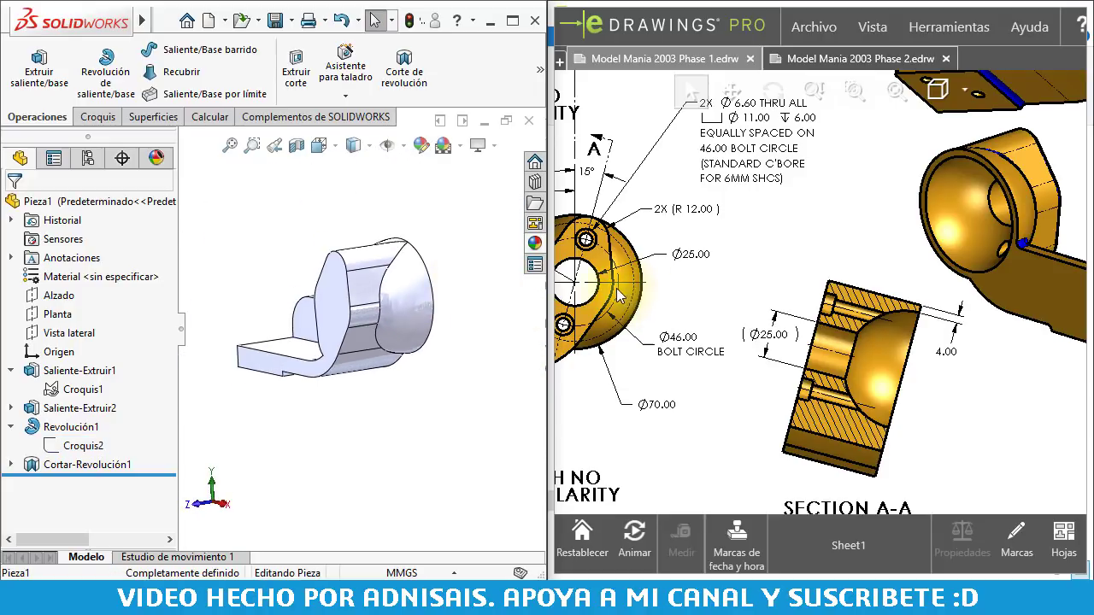
{"action": "scroll", "coordinate": [594, 280], "scroll_direction": "down", "scroll_amount": 1}
{"action": "middle_click_drag", "start_coordinate": [594, 280], "coordinate": [739, 288]}
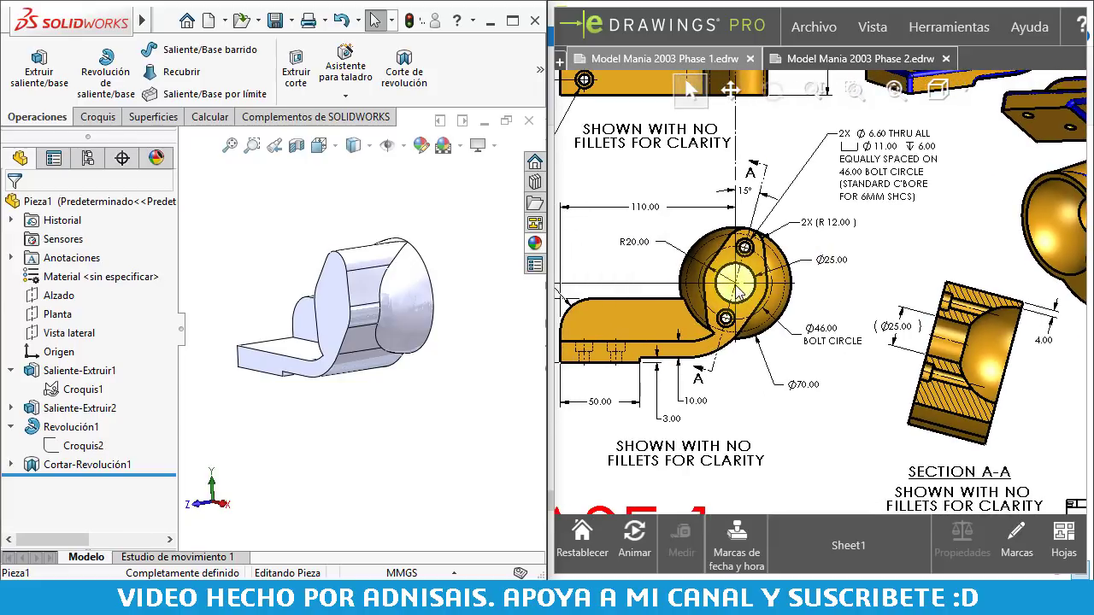
{"action": "middle_click_drag", "start_coordinate": [305, 306], "coordinate": [327, 332]}
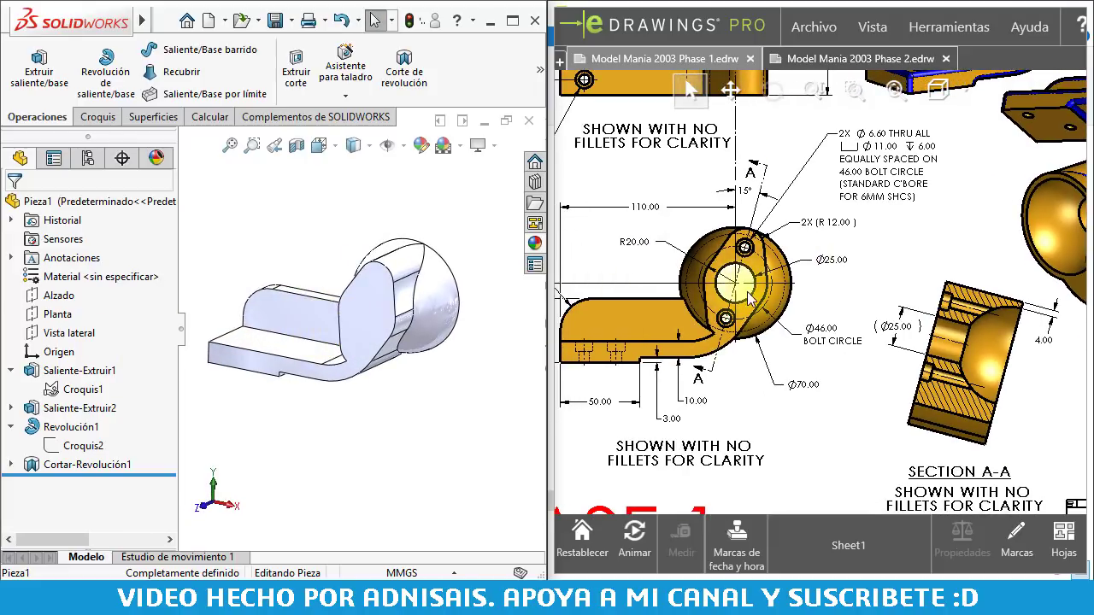
Cut the Croquis1 circle contour Por todo through the boss for the central hole
{"action": "left_click", "coordinate": [69, 391]}
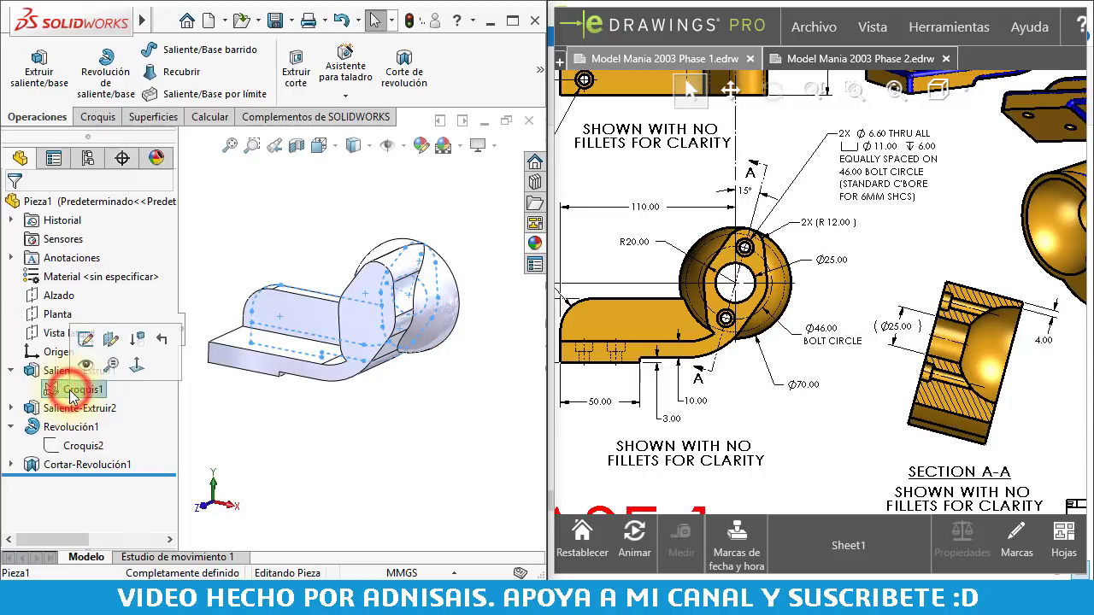
{"action": "left_click", "coordinate": [289, 72]}
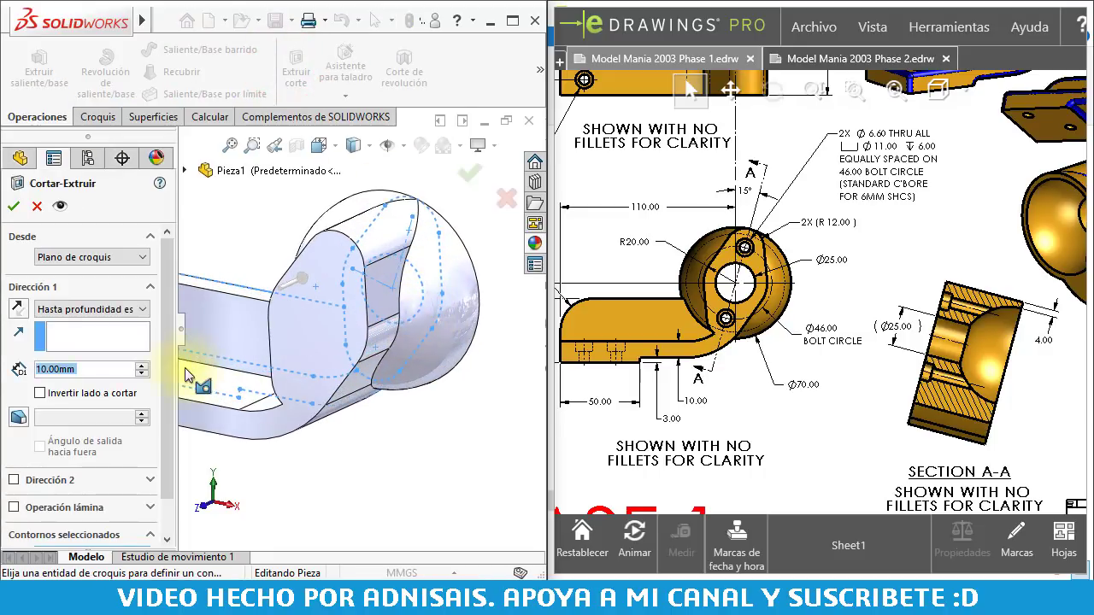
{"action": "left_click_drag", "start_coordinate": [170, 346], "coordinate": [170, 382]}
{"action": "left_click", "coordinate": [112, 515]}
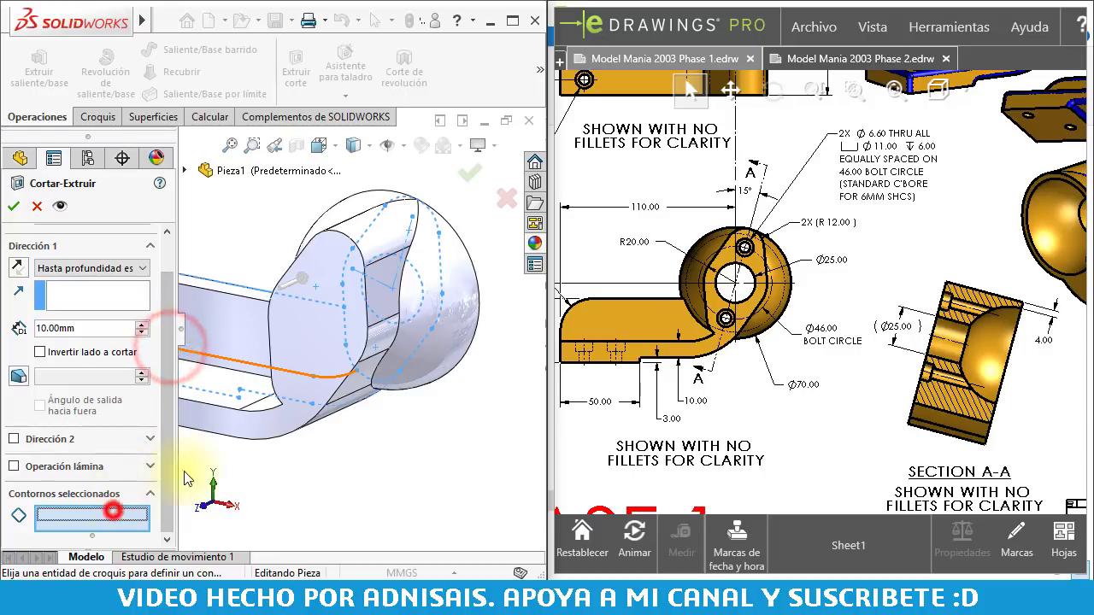
{"action": "left_click", "coordinate": [409, 272]}
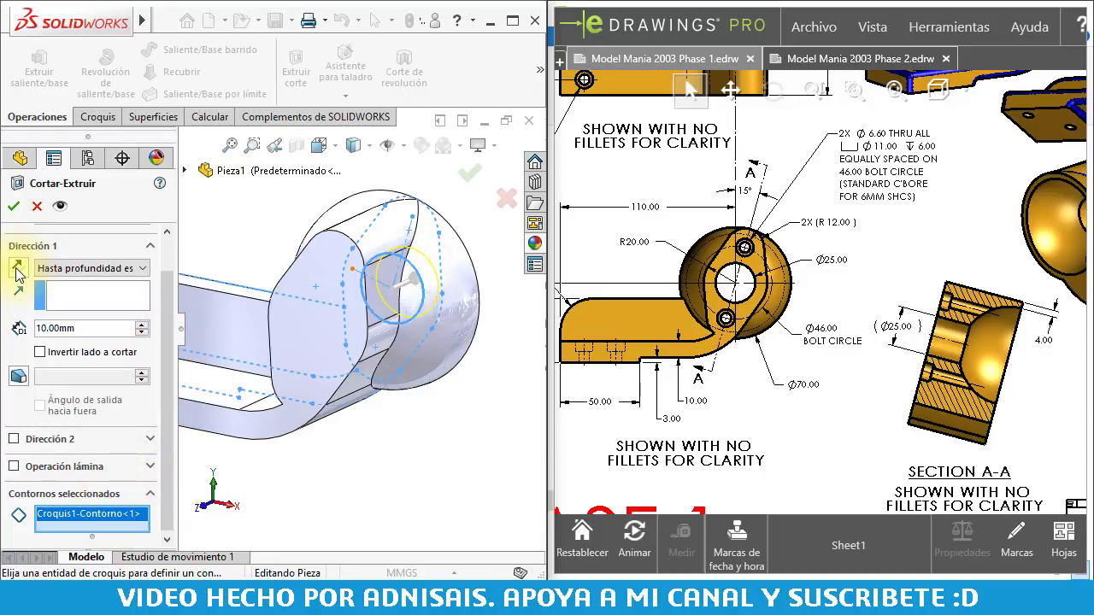
{"action": "left_click", "coordinate": [91, 269]}
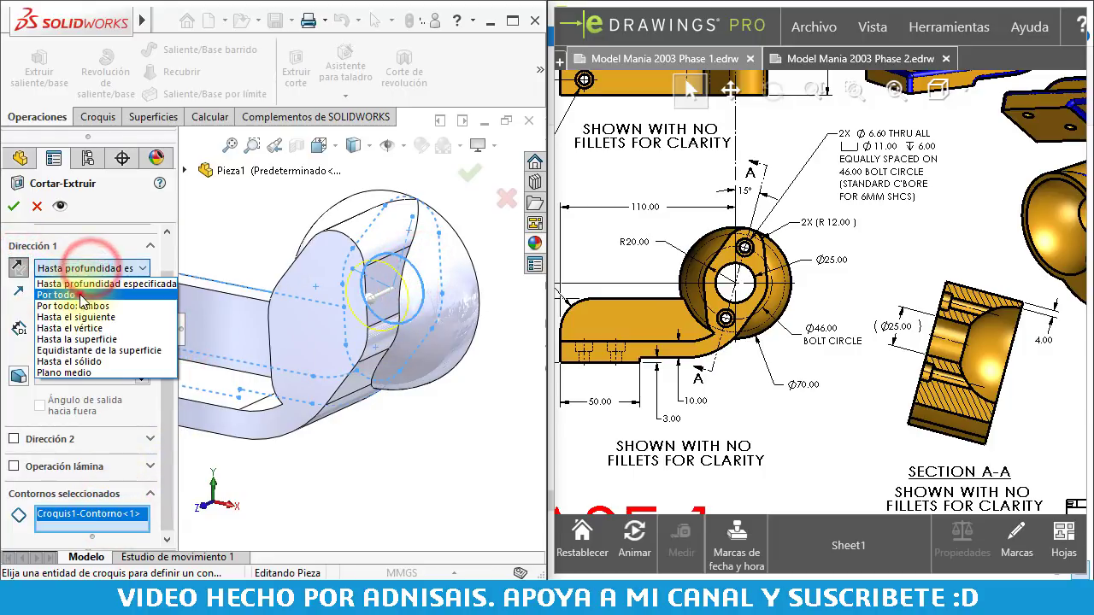
{"action": "left_click", "coordinate": [78, 293]}
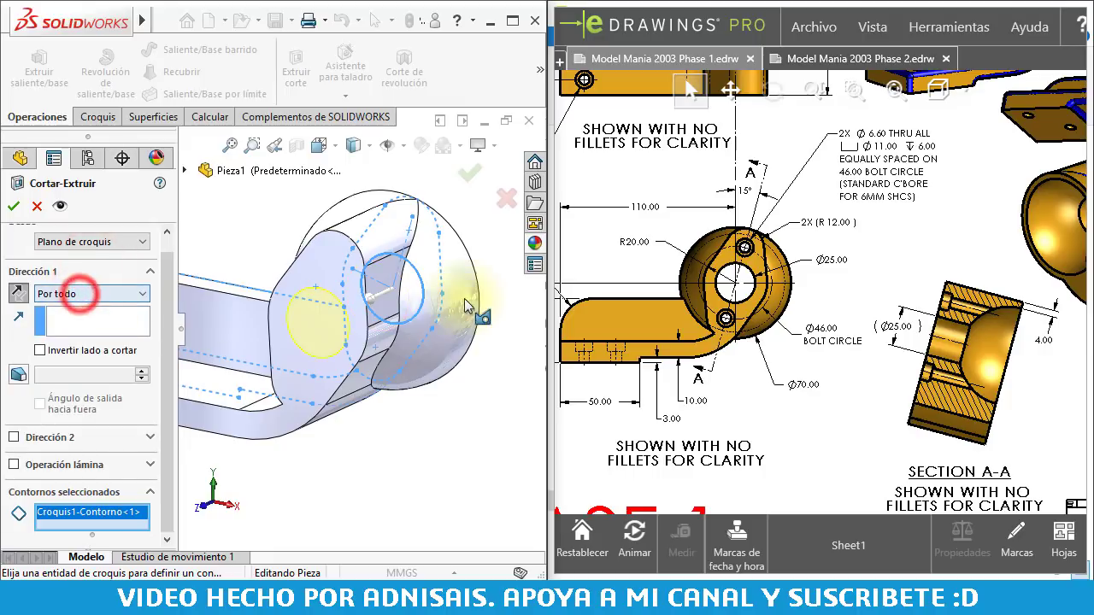
{"action": "left_click", "coordinate": [12, 207]}
{"action": "mouse_move", "coordinate": [350, 391]}
{"action": "middle_mouse_down"}
{"action": "mouse_move", "coordinate": [305, 334]}
{"action": "mouse_move", "coordinate": [171, 341]}
{"action": "mouse_move", "coordinate": [355, 329]}
{"action": "mouse_move", "coordinate": [352, 367]}
{"action": "middle_mouse_up"}
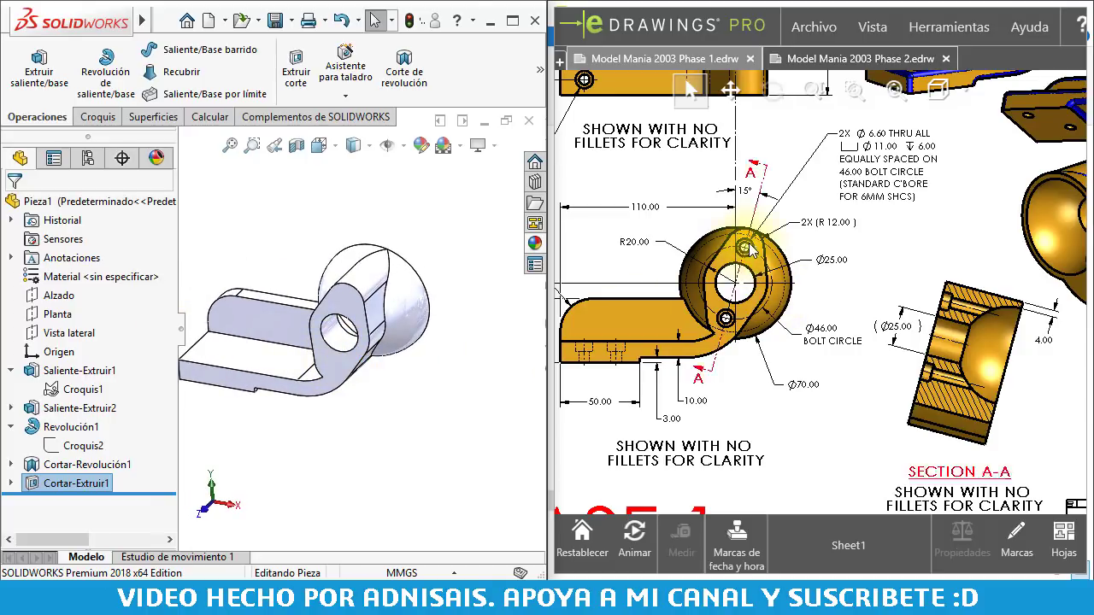
Pan the reference drawing to show the boss and base hole callouts
{"action": "middle_click_drag", "start_coordinate": [756, 248], "coordinate": [803, 336]}
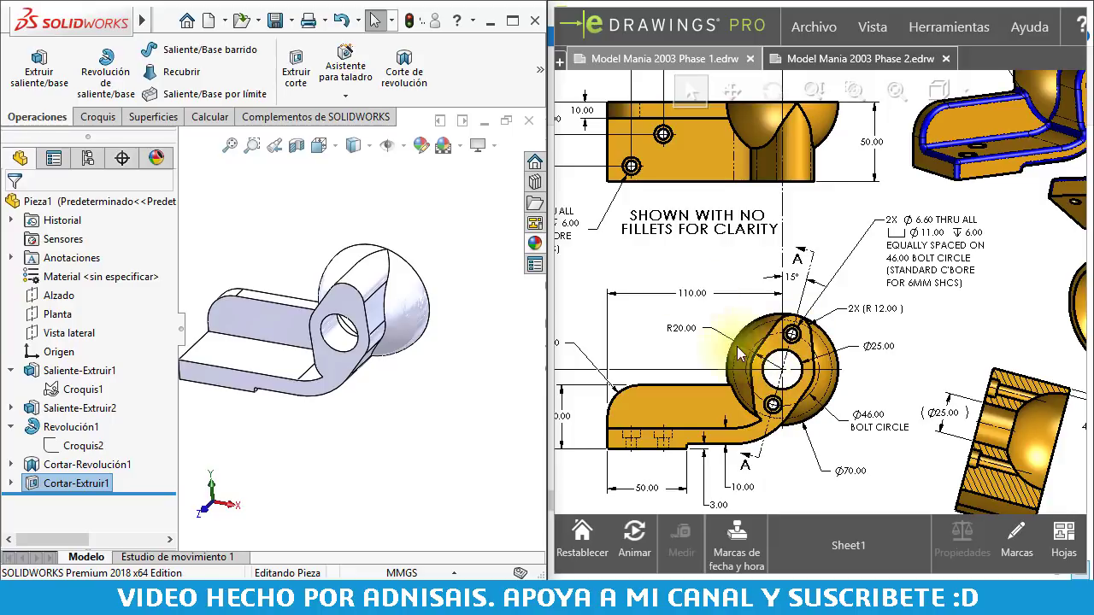
{"action": "middle_click_drag", "start_coordinate": [664, 139], "coordinate": [746, 210]}
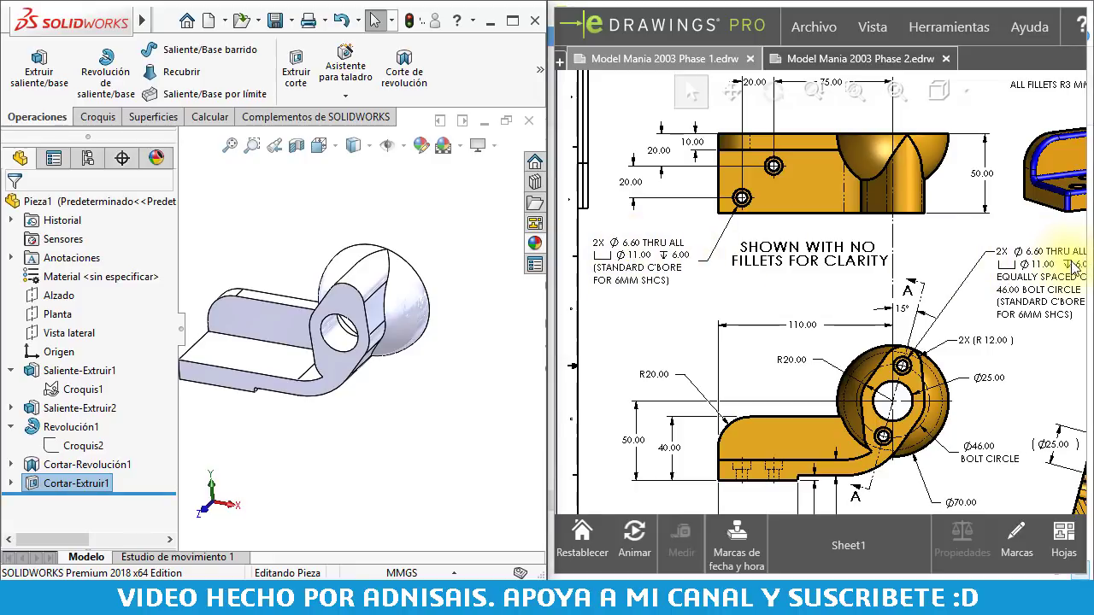
{"action": "middle_click_drag", "start_coordinate": [945, 299], "coordinate": [927, 298]}
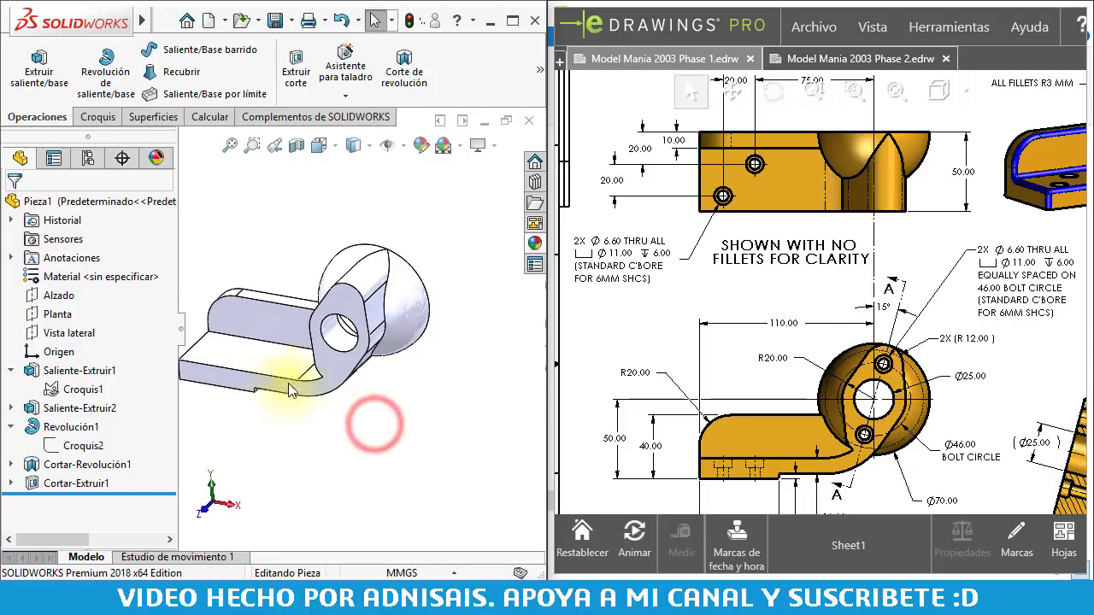
Define an Ansi Metric M6 counterbore: 6.6 mm through all, 11 mm bore, 6 mm deep
{"action": "left_click", "coordinate": [342, 79]}
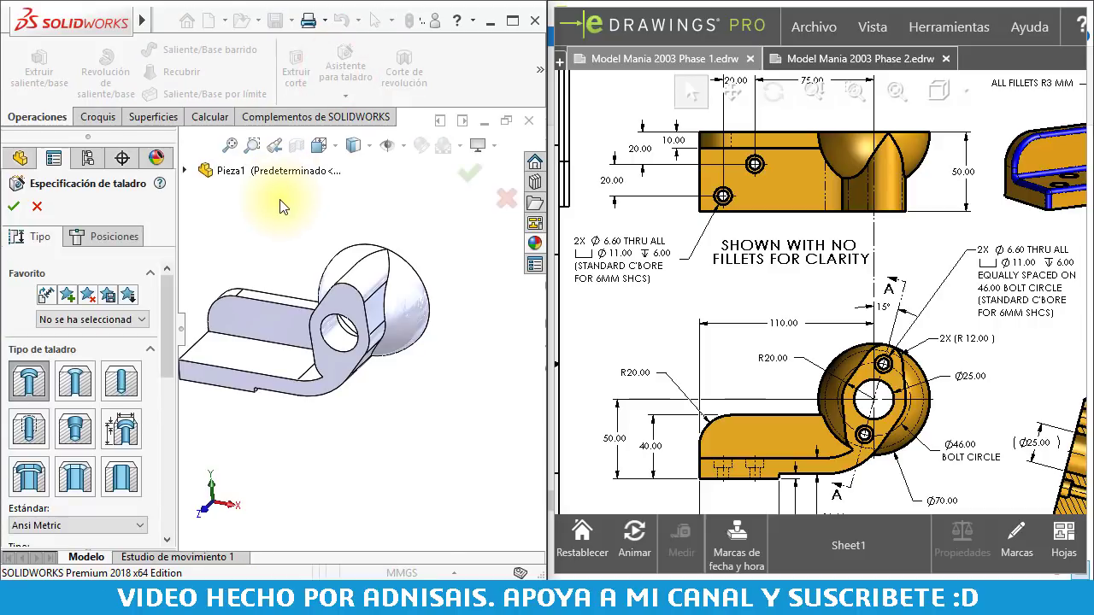
{"action": "left_click", "coordinate": [115, 238]}
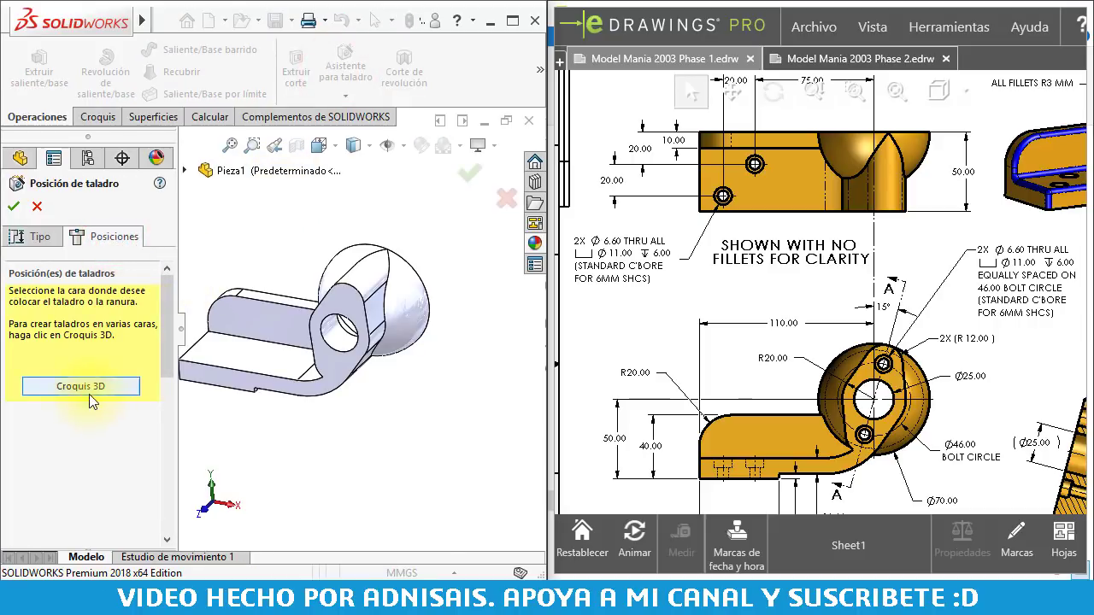
{"action": "left_click", "coordinate": [31, 237]}
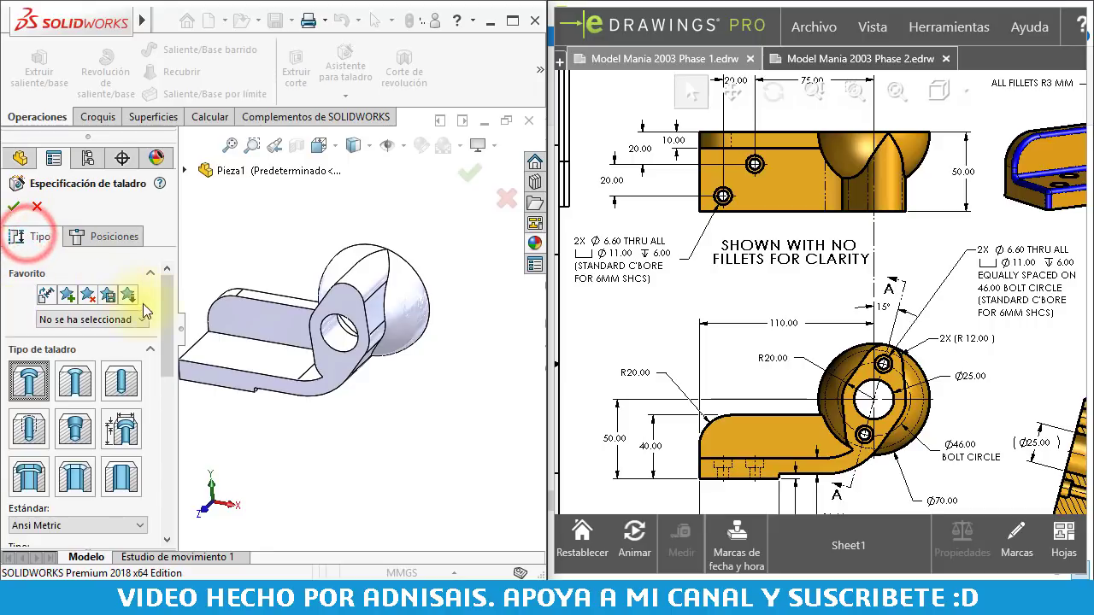
{"action": "left_click_drag", "start_coordinate": [166, 293], "coordinate": [168, 305]}
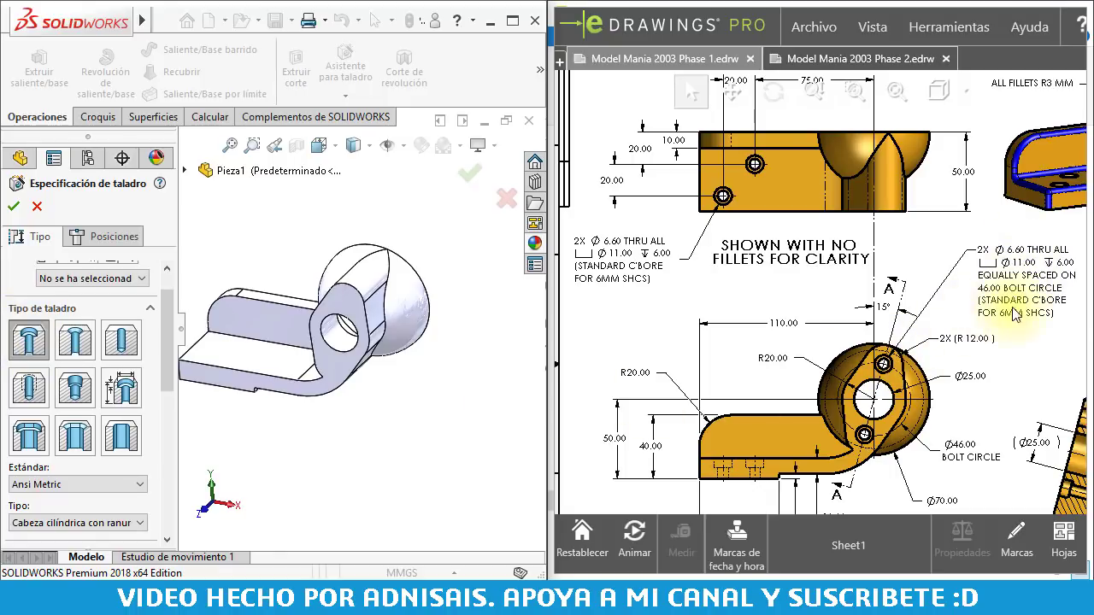
{"action": "left_click_drag", "start_coordinate": [164, 309], "coordinate": [166, 396]}
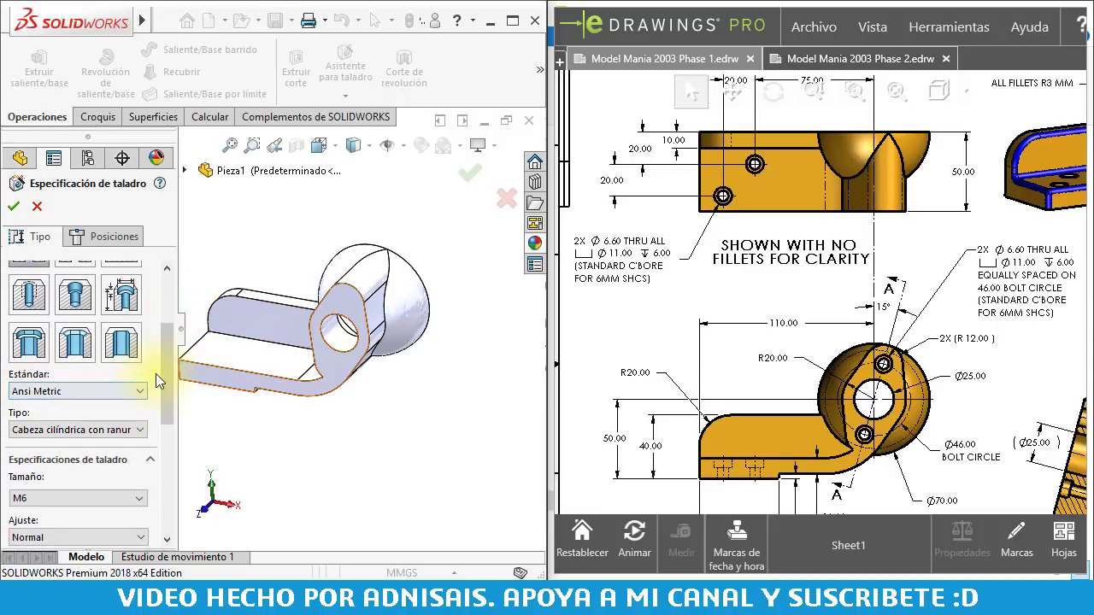
{"action": "left_click_drag", "start_coordinate": [165, 391], "coordinate": [170, 433]}
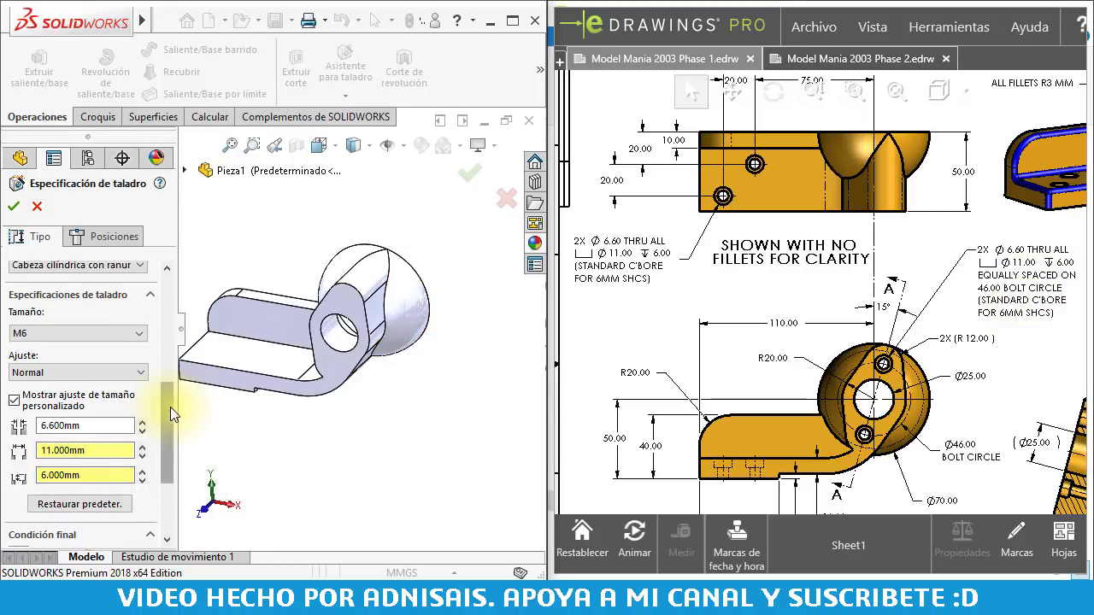
{"action": "left_click_drag", "start_coordinate": [170, 407], "coordinate": [165, 450]}
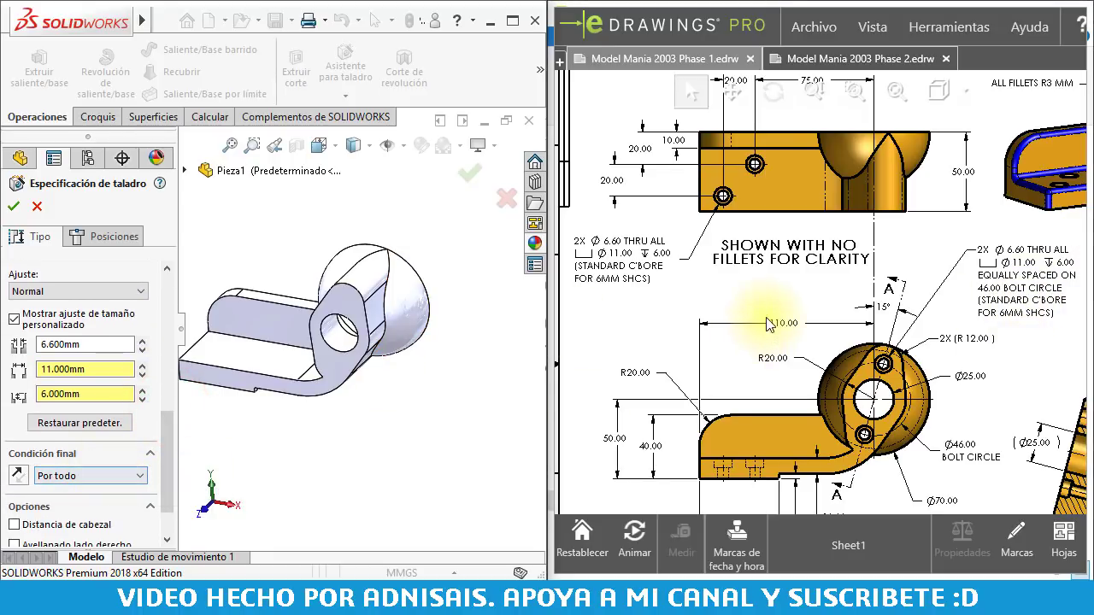
{"action": "left_click_drag", "start_coordinate": [767, 323], "coordinate": [631, 185]}
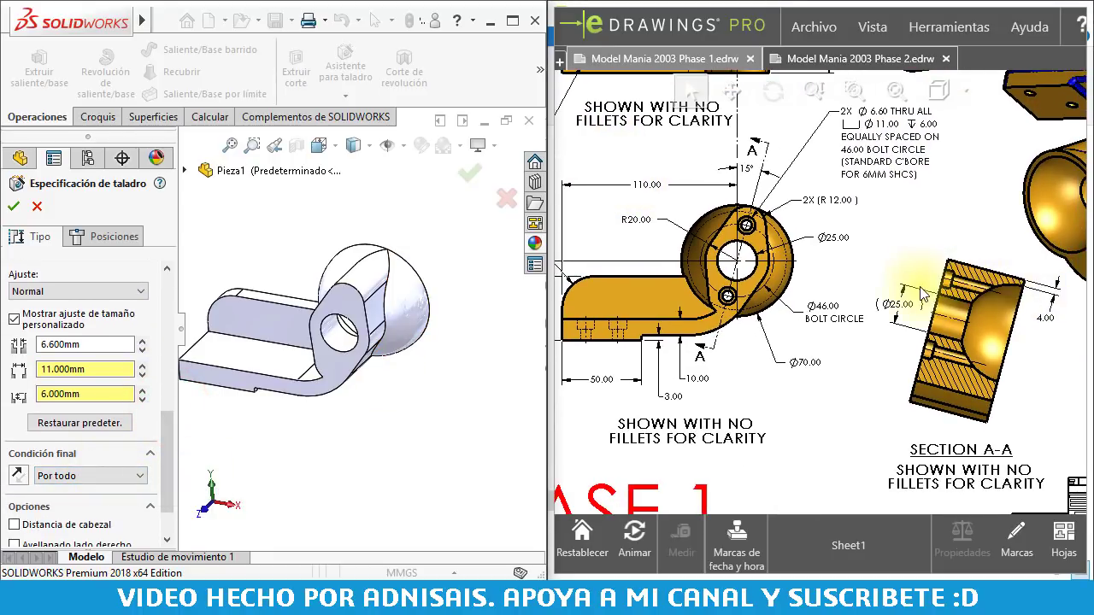
{"action": "left_click_drag", "start_coordinate": [945, 295], "coordinate": [849, 418]}
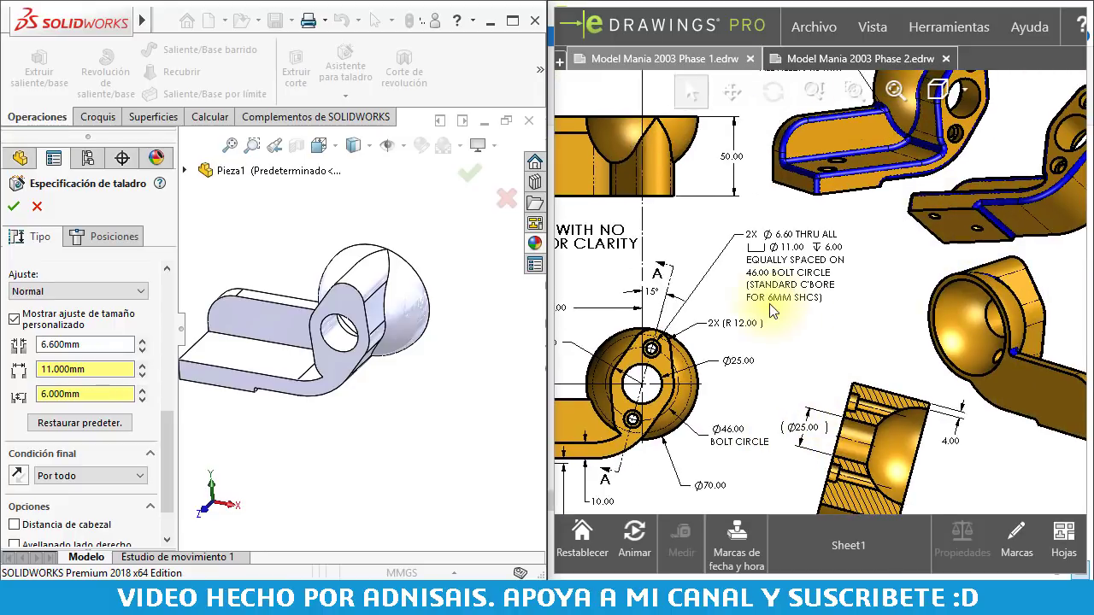
{"action": "left_click_drag", "start_coordinate": [838, 257], "coordinate": [971, 286]}
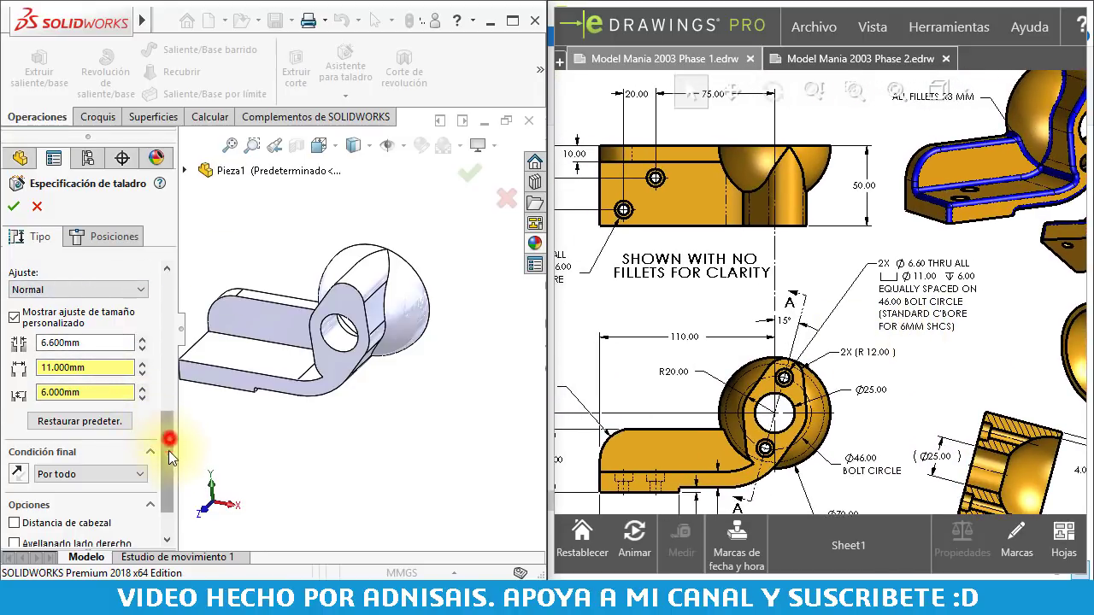
{"action": "mouse_move", "coordinate": [165, 437]}
{"action": "left_mouse_down"}
{"action": "mouse_move", "coordinate": [171, 465]}
{"action": "mouse_move", "coordinate": [168, 291]}
{"action": "left_mouse_up"}
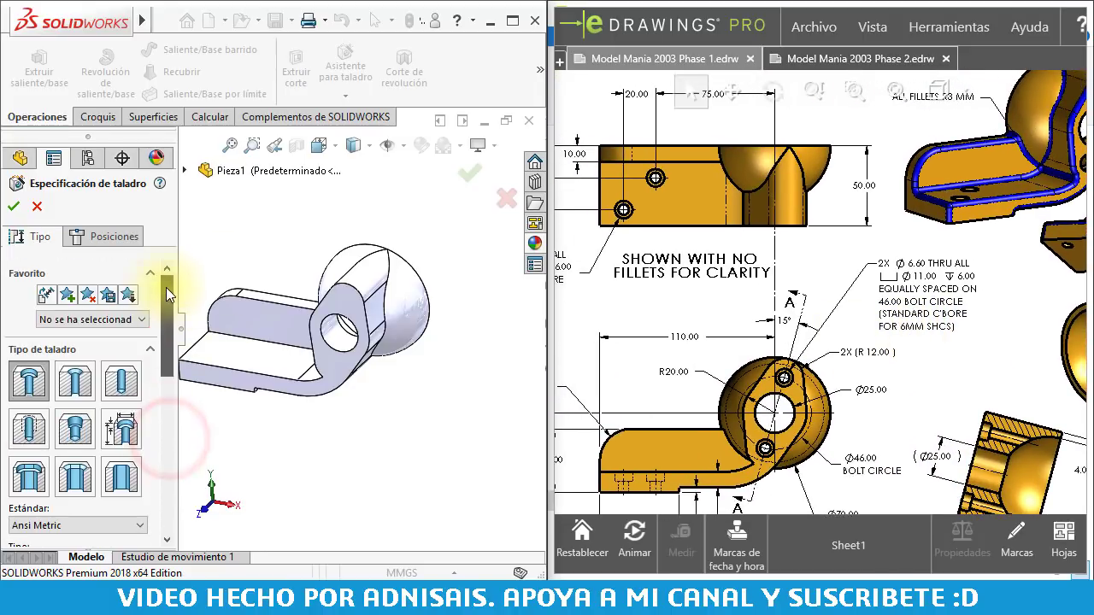
{"action": "left_click", "coordinate": [95, 235]}
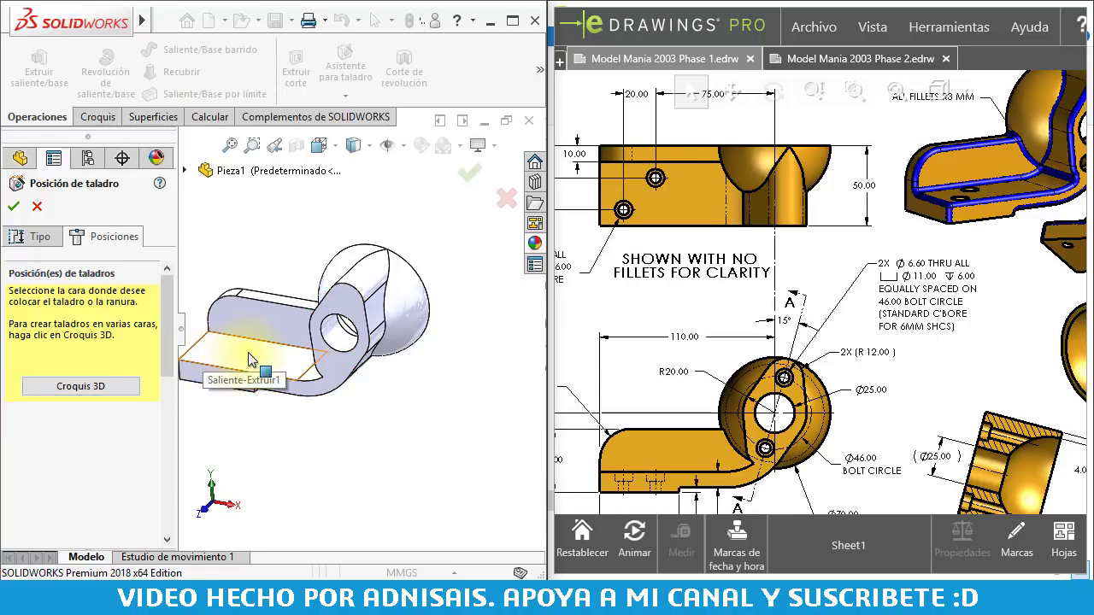
Start a 3D sketch and place two hole points on the round boss face
{"action": "left_click", "coordinate": [69, 387]}
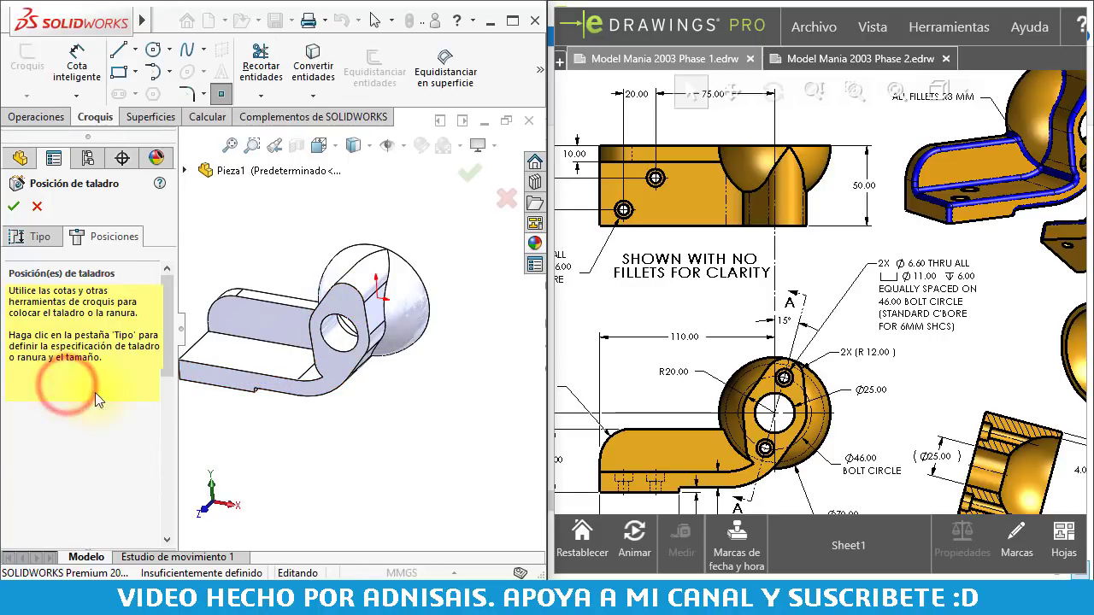
{"action": "scroll", "coordinate": [442, 251], "scroll_direction": "down", "scroll_amount": 5}
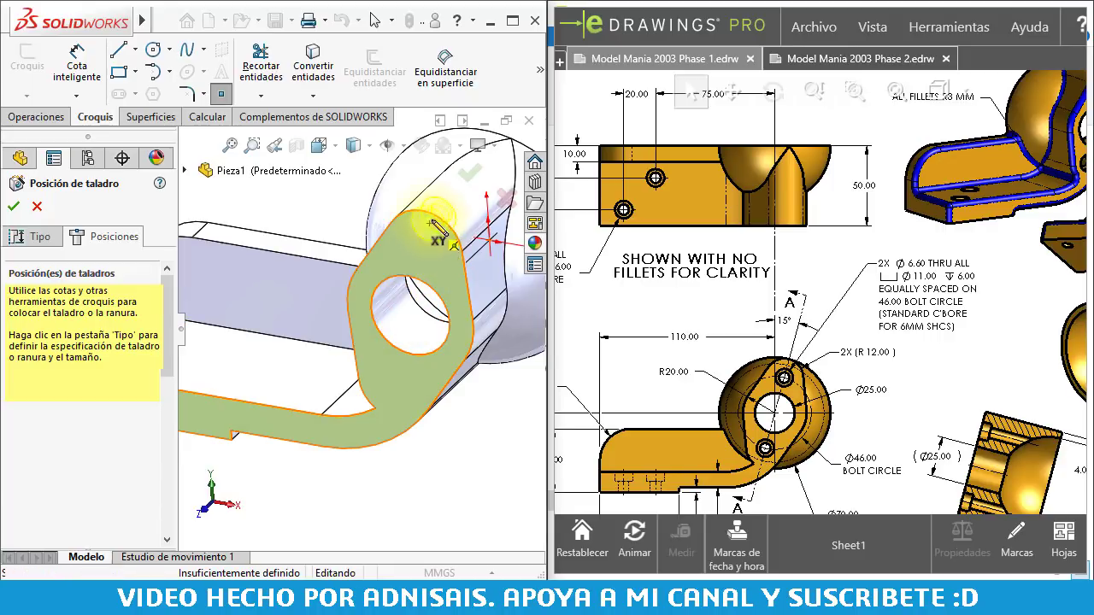
{"action": "left_click", "coordinate": [432, 229]}
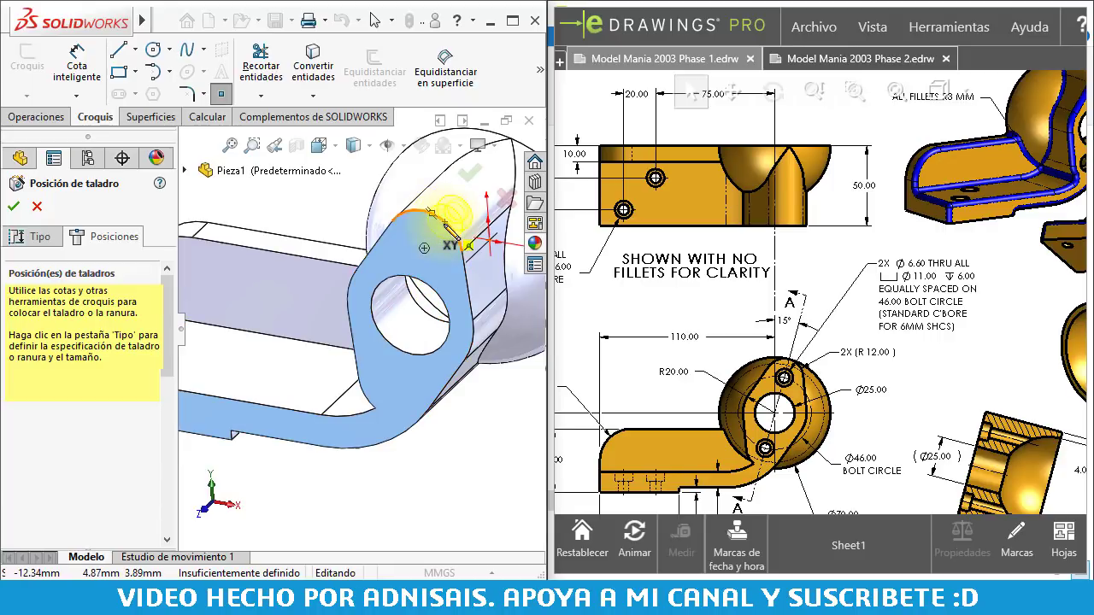
{"action": "left_click", "coordinate": [424, 249]}
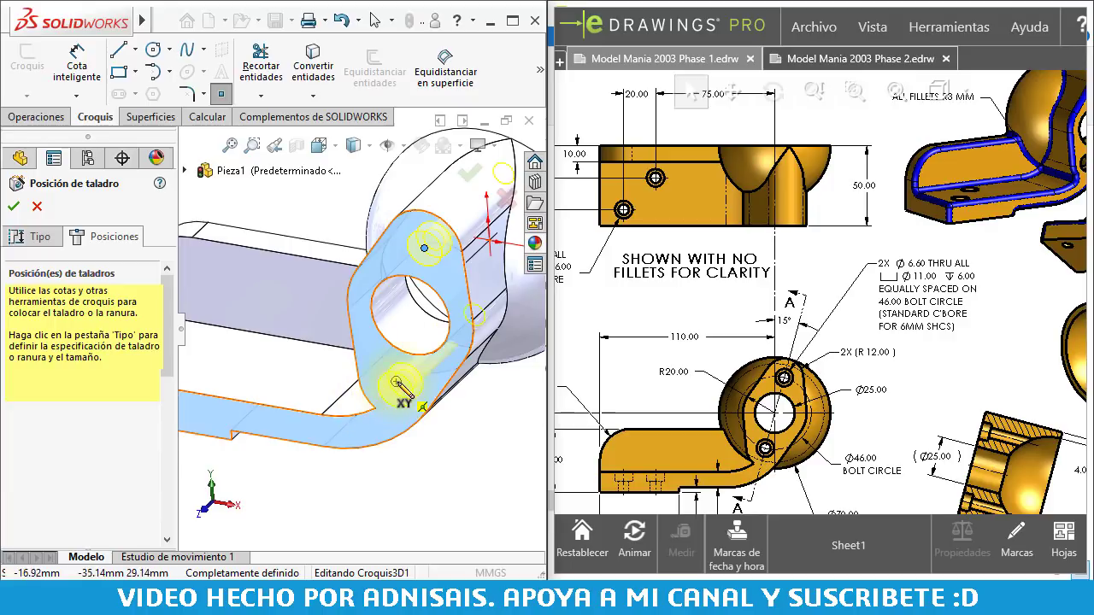
{"action": "left_click", "coordinate": [396, 382]}
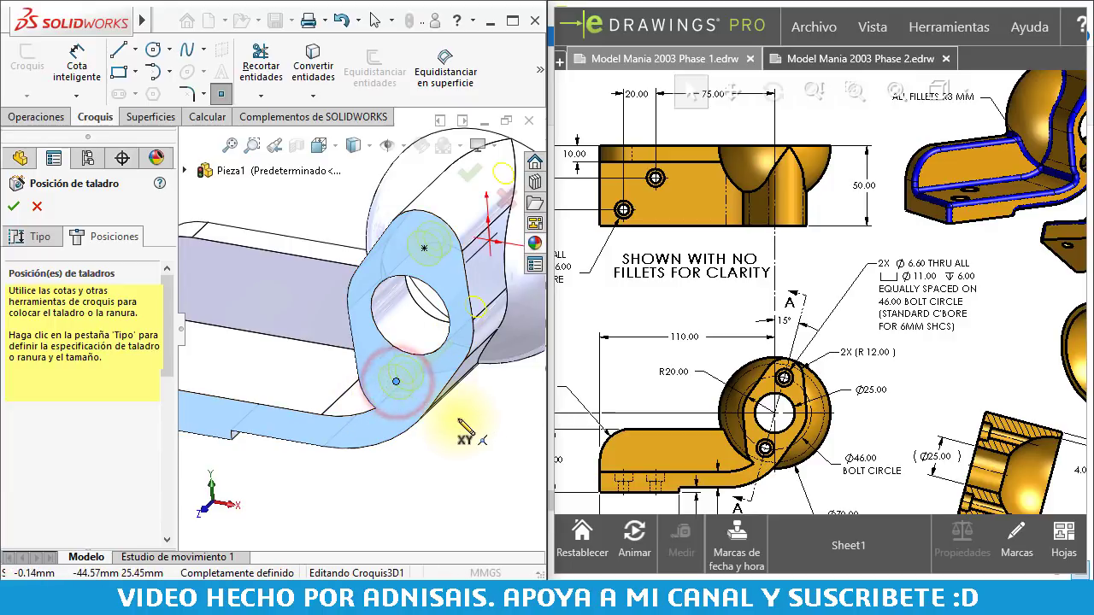
Place two more hole points on the flat base face
{"action": "mouse_move", "coordinate": [464, 434]}
{"action": "middle_mouse_down"}
{"action": "mouse_move", "coordinate": [488, 403]}
{"action": "mouse_move", "coordinate": [492, 432]}
{"action": "mouse_move", "coordinate": [273, 342]}
{"action": "mouse_move", "coordinate": [210, 364]}
{"action": "mouse_move", "coordinate": [231, 350]}
{"action": "middle_mouse_up"}
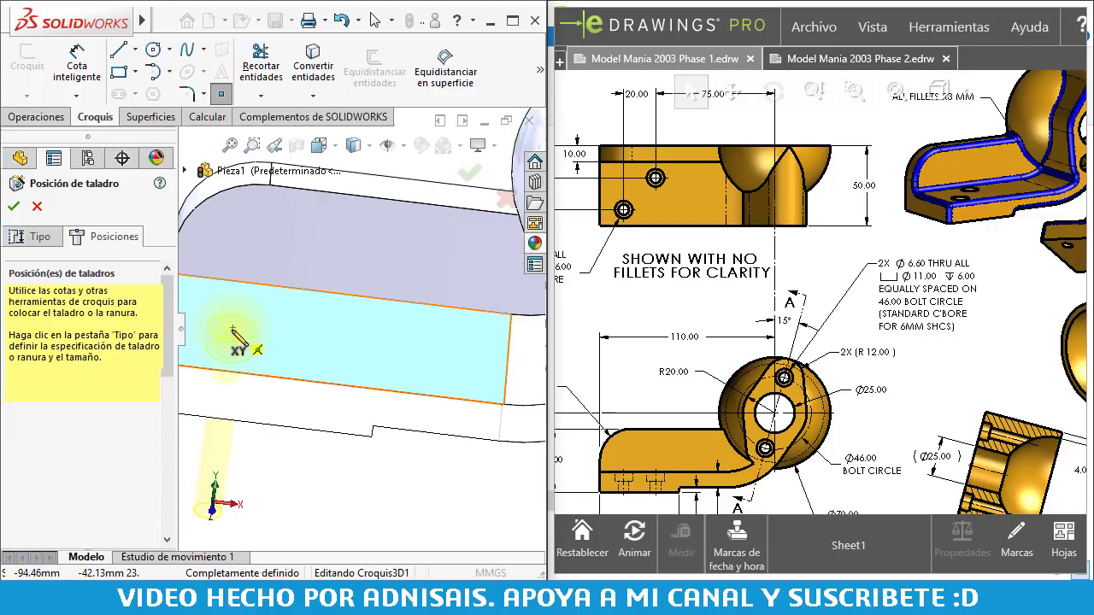
{"action": "left_click", "coordinate": [218, 341]}
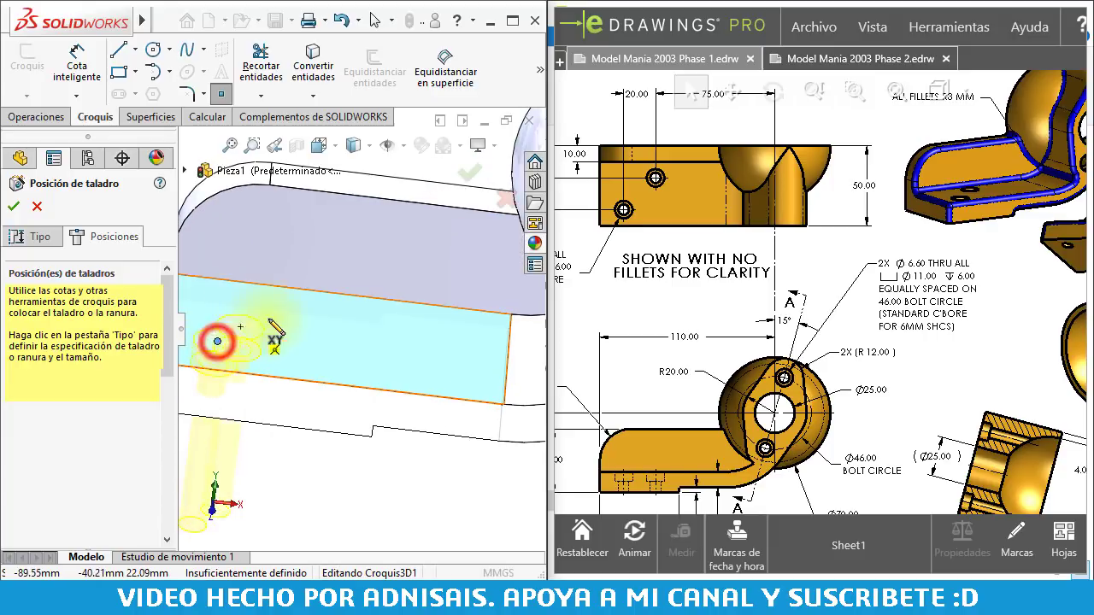
{"action": "left_click", "coordinate": [282, 323]}
{"action": "mouse_move", "coordinate": [282, 322]}
{"action": "middle_mouse_down"}
{"action": "mouse_move", "coordinate": [305, 403]}
{"action": "mouse_move", "coordinate": [311, 334]}
{"action": "mouse_move", "coordinate": [359, 319]}
{"action": "middle_mouse_up"}
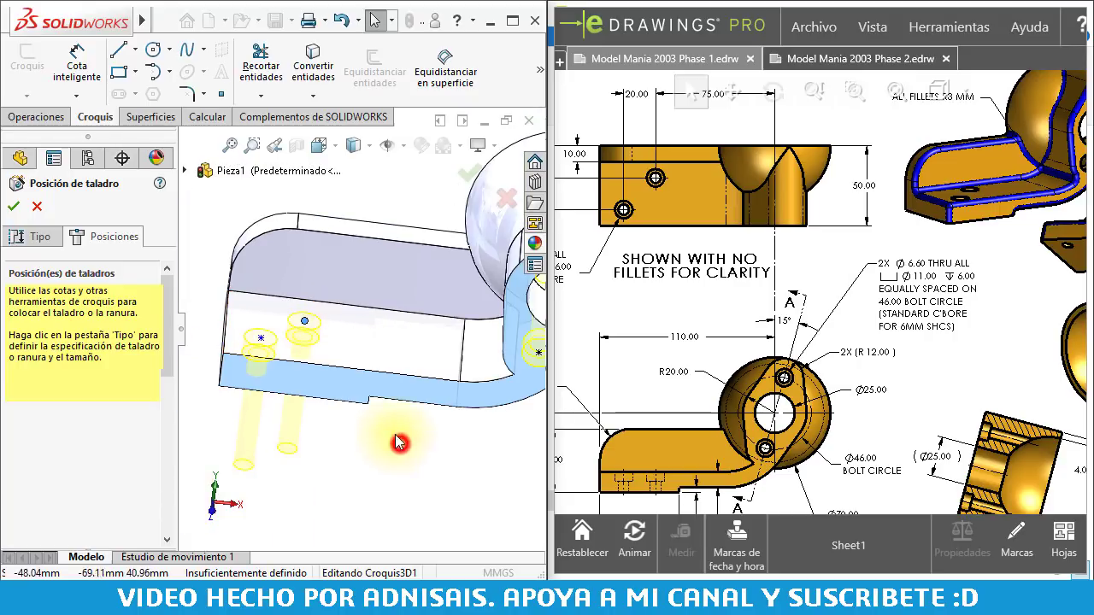
{"action": "mouse_move", "coordinate": [398, 442]}
{"action": "middle_mouse_down"}
{"action": "mouse_move", "coordinate": [432, 363]}
{"action": "mouse_move", "coordinate": [320, 377]}
{"action": "mouse_move", "coordinate": [286, 325]}
{"action": "mouse_move", "coordinate": [319, 371]}
{"action": "mouse_move", "coordinate": [330, 362]}
{"action": "middle_mouse_up"}
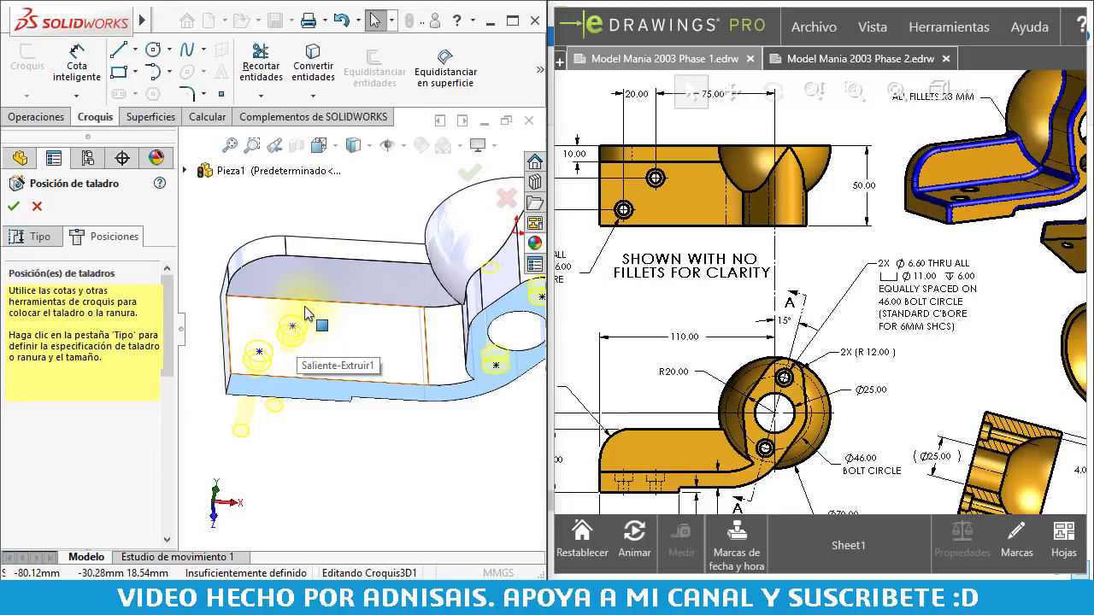
{"action": "left_click", "coordinate": [282, 212]}
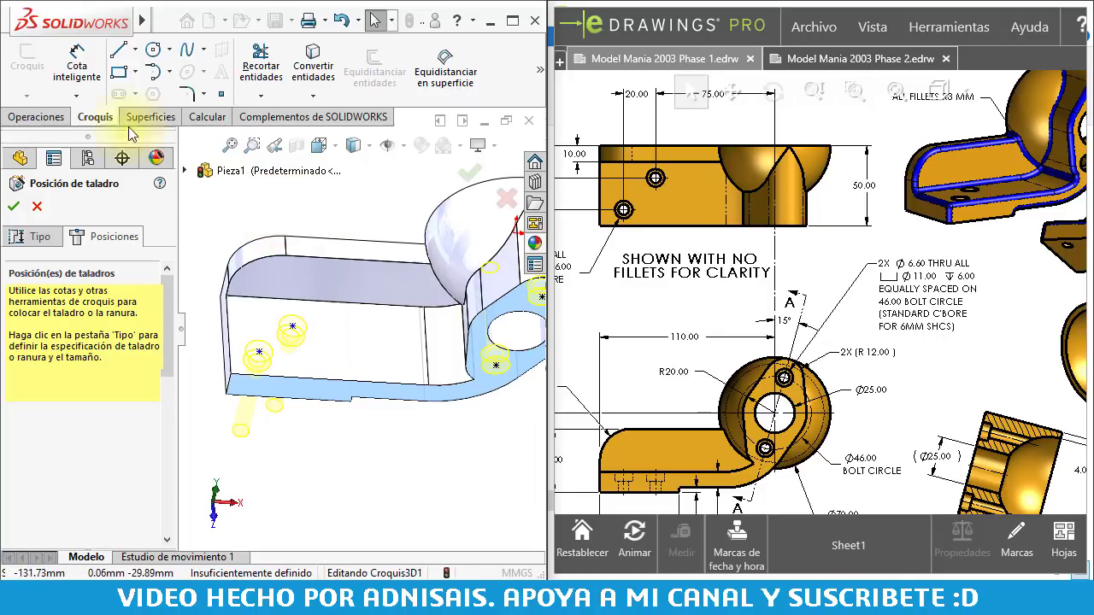
With Smart Dimension active, select a base hole point to show its X, Y, Z coordinates
{"action": "left_click_drag", "start_coordinate": [718, 153], "coordinate": [734, 190]}
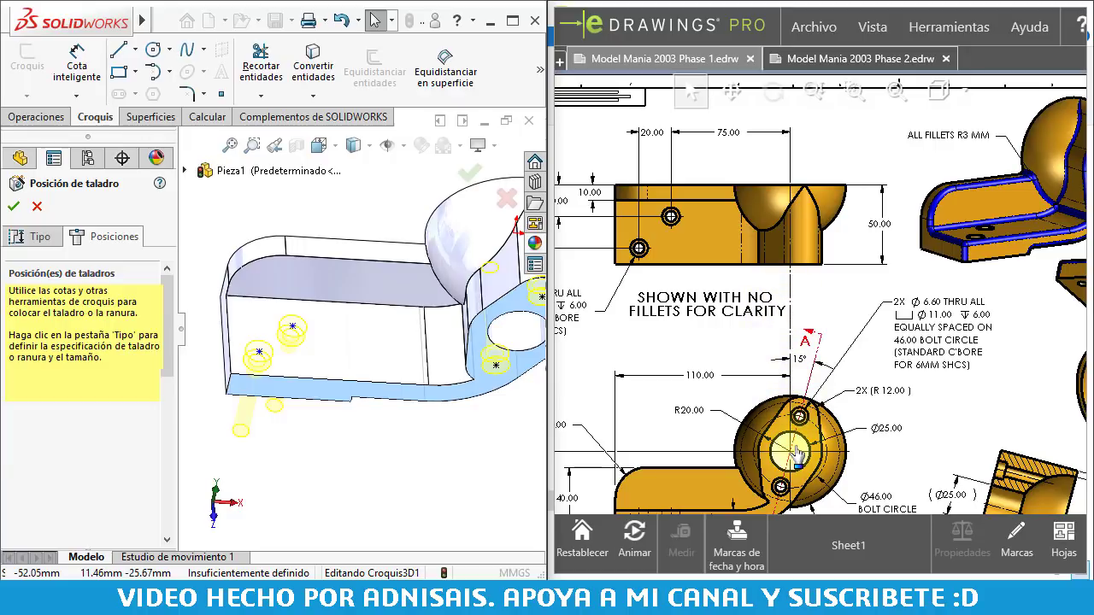
{"action": "mouse_move", "coordinate": [410, 362]}
{"action": "middle_mouse_down"}
{"action": "mouse_move", "coordinate": [448, 249]}
{"action": "mouse_move", "coordinate": [393, 257]}
{"action": "middle_mouse_up"}
{"action": "left_click", "coordinate": [361, 226]}
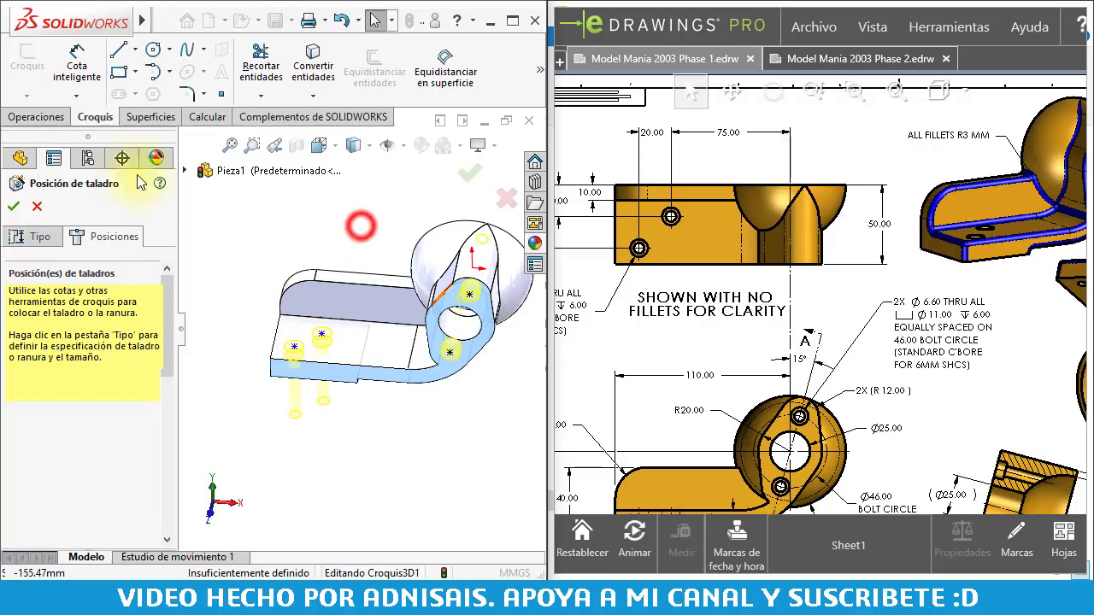
{"action": "left_click", "coordinate": [77, 67]}
{"action": "mouse_move", "coordinate": [342, 325]}
{"action": "middle_mouse_down"}
{"action": "mouse_move", "coordinate": [369, 333]}
{"action": "mouse_move", "coordinate": [485, 321]}
{"action": "middle_mouse_up"}
{"action": "left_click", "coordinate": [314, 338]}
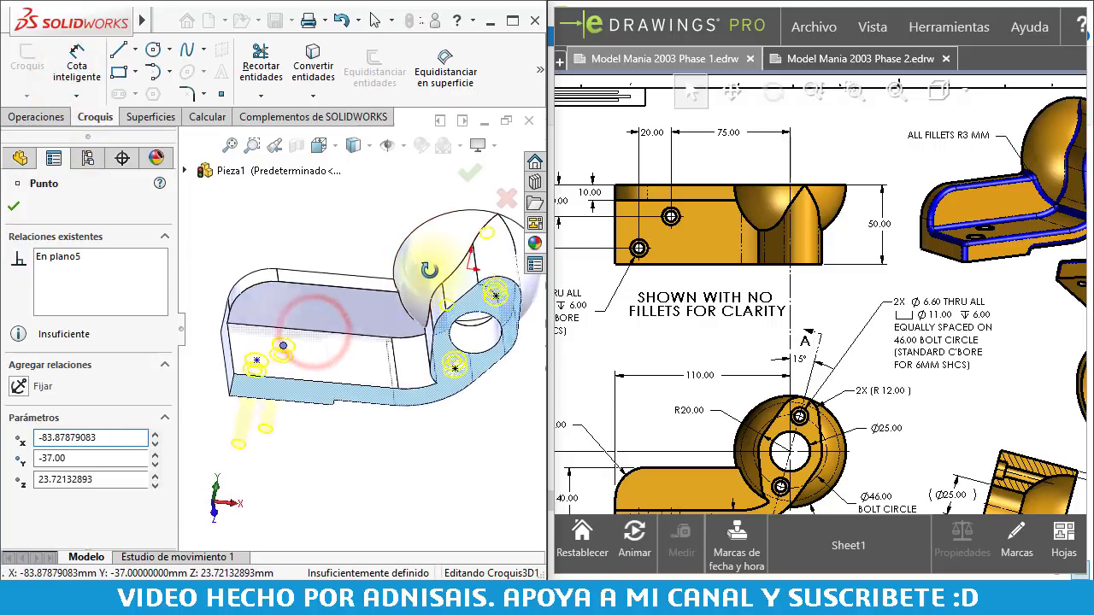
Dimension the base hole point 75 mm from the flange reference point
{"action": "left_click", "coordinate": [473, 306]}
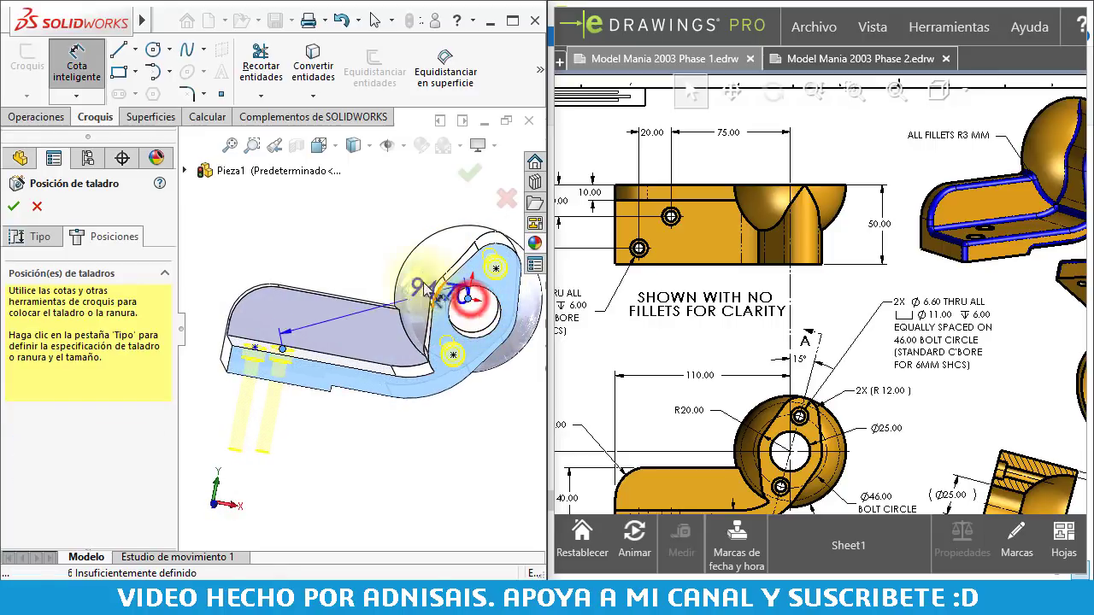
{"action": "mouse_move", "coordinate": [473, 306]}
{"action": "middle_mouse_down"}
{"action": "mouse_move", "coordinate": [430, 350]}
{"action": "mouse_move", "coordinate": [334, 288]}
{"action": "mouse_move", "coordinate": [393, 323]}
{"action": "middle_mouse_up"}
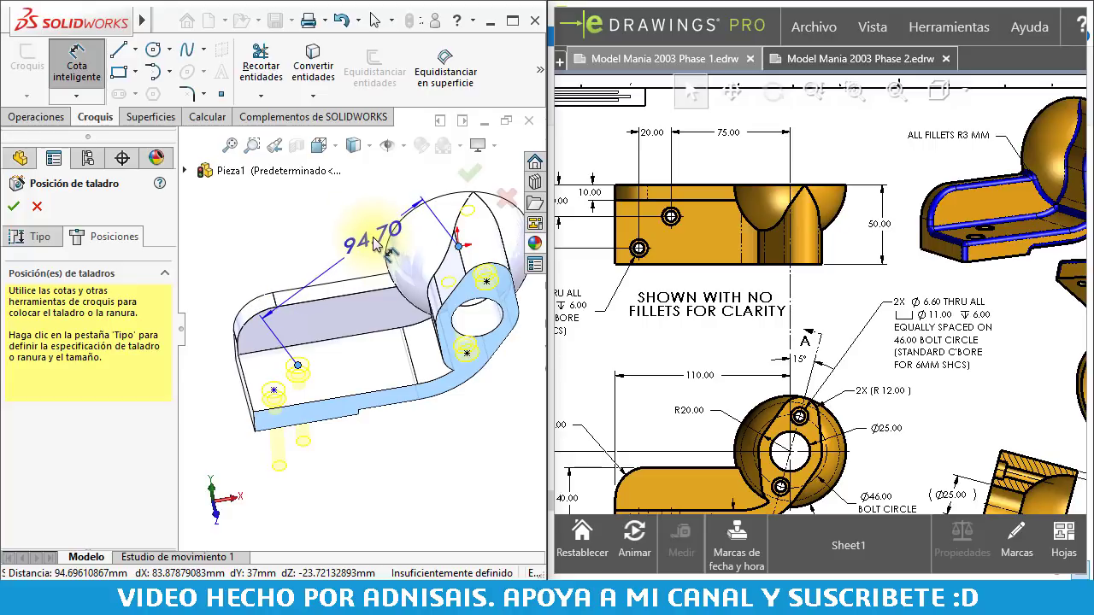
{"action": "middle_click_drag", "start_coordinate": [381, 253], "coordinate": [377, 241]}
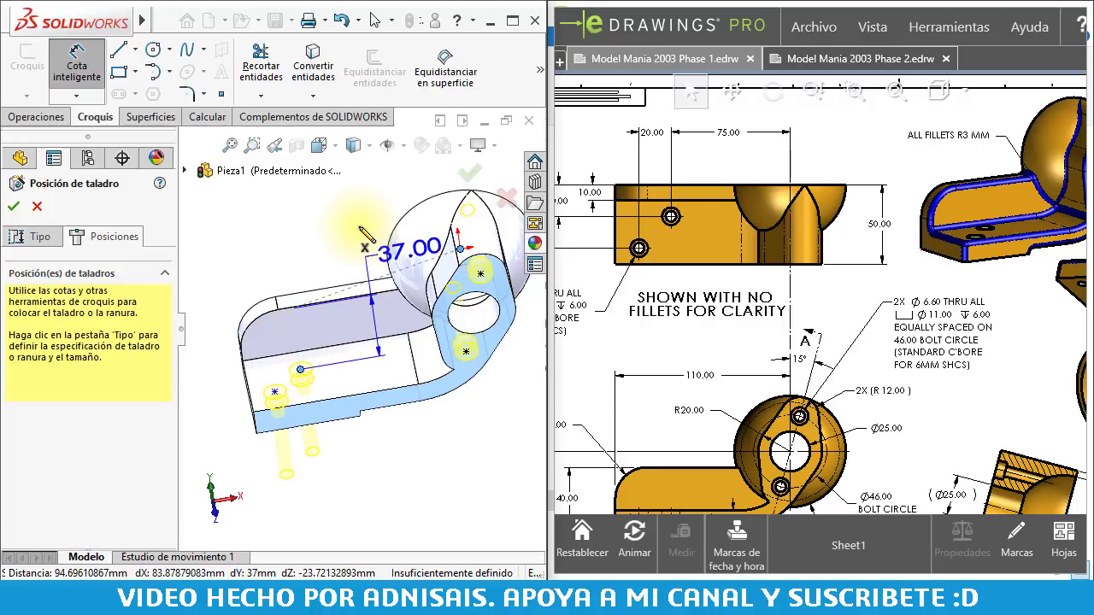
{"action": "mouse_move", "coordinate": [382, 245]}
{"action": "middle_mouse_down"}
{"action": "mouse_move", "coordinate": [379, 229]}
{"action": "mouse_move", "coordinate": [401, 281]}
{"action": "middle_mouse_up"}
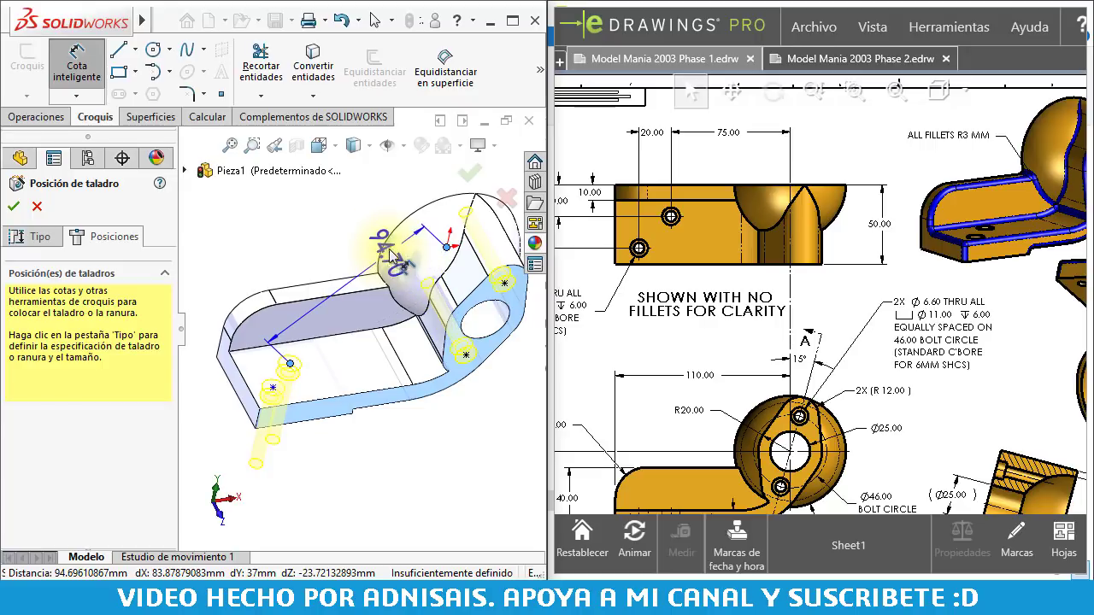
{"action": "middle_click_drag", "start_coordinate": [389, 255], "coordinate": [373, 233]}
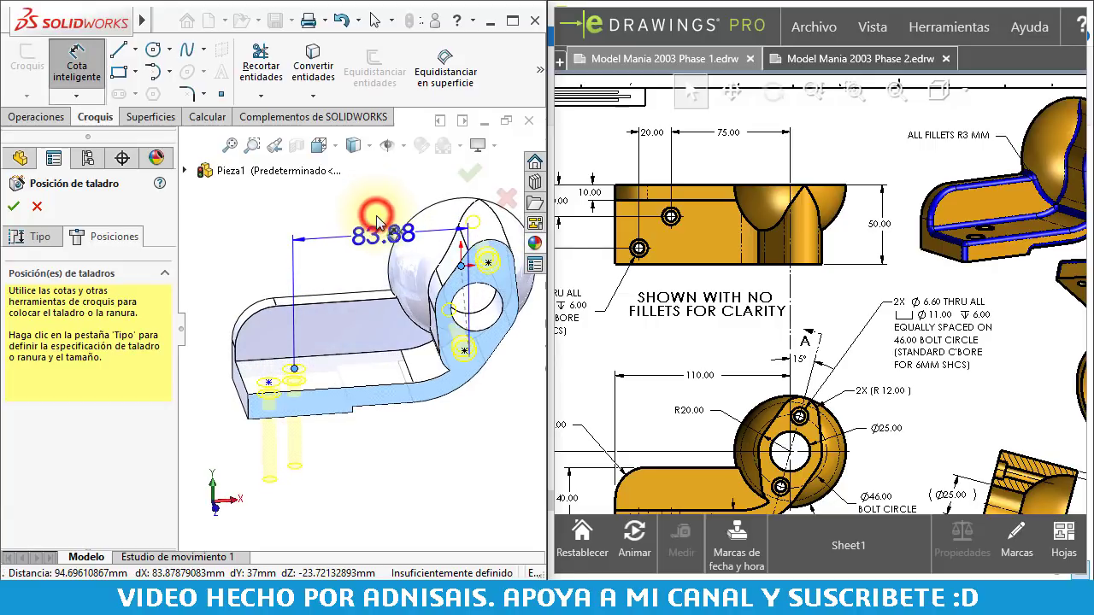
{"action": "left_click", "coordinate": [377, 220]}
{"action": "type", "text": "75"}
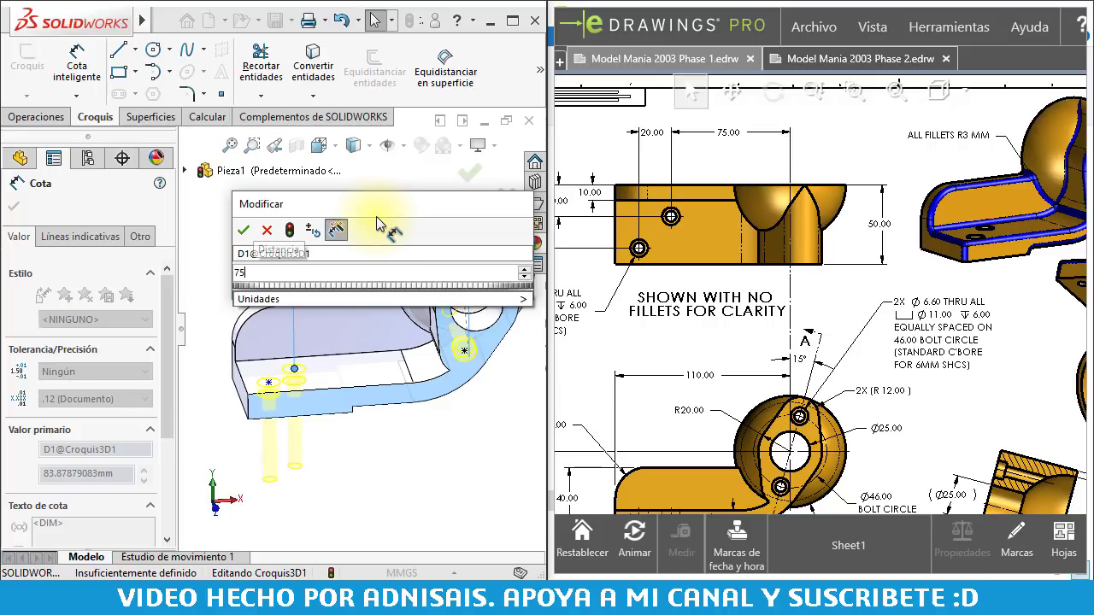
{"action": "key", "text": "Return"}
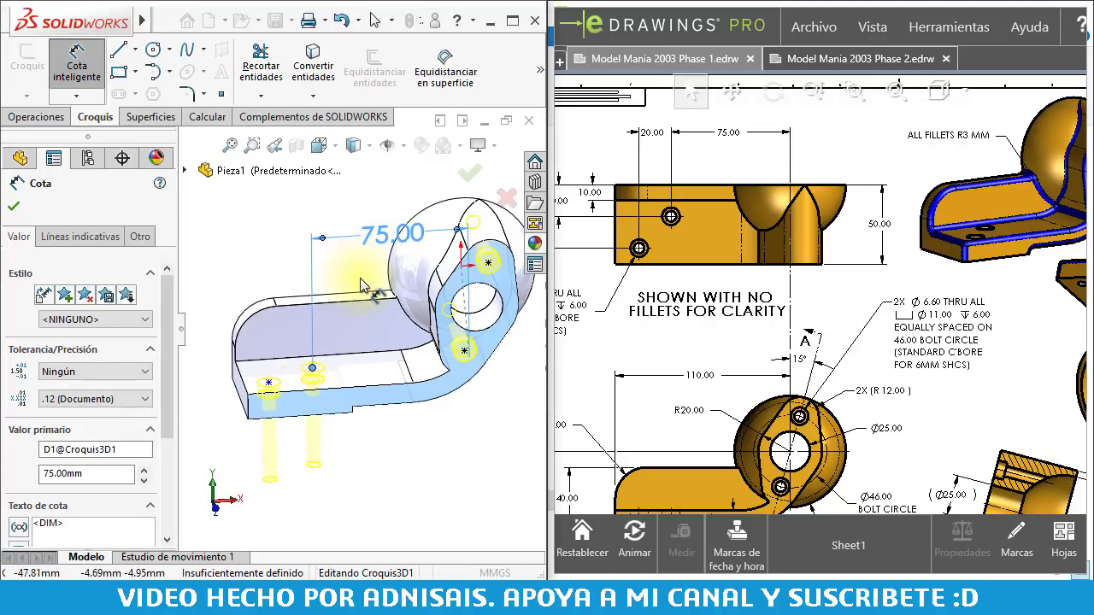
{"action": "left_click", "coordinate": [293, 245]}
{"action": "middle_click_drag", "start_coordinate": [293, 244], "coordinate": [269, 251]}
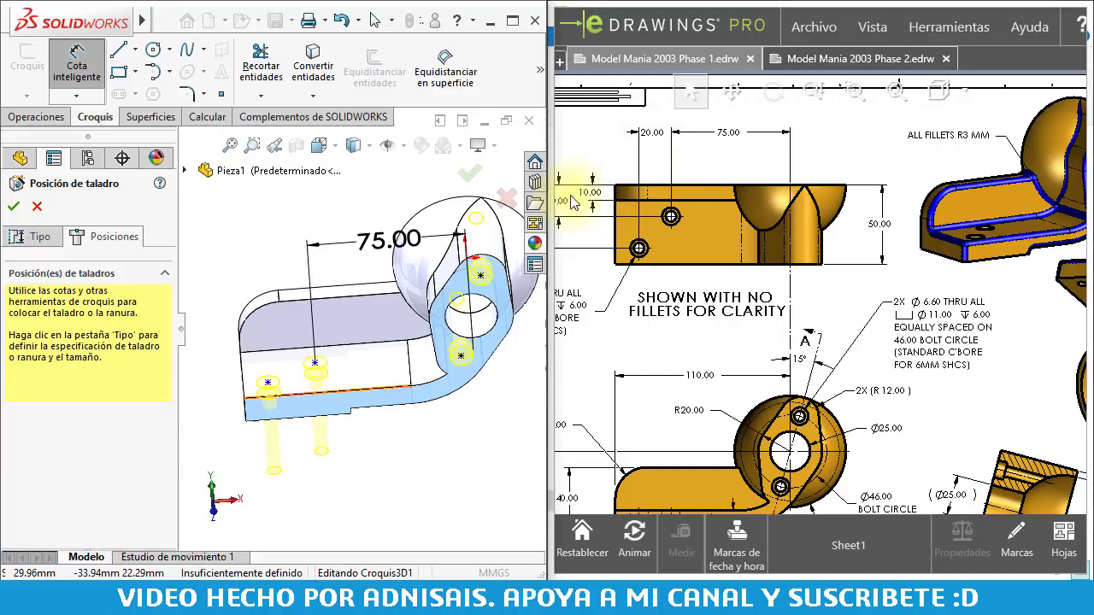
{"action": "left_click", "coordinate": [315, 366]}
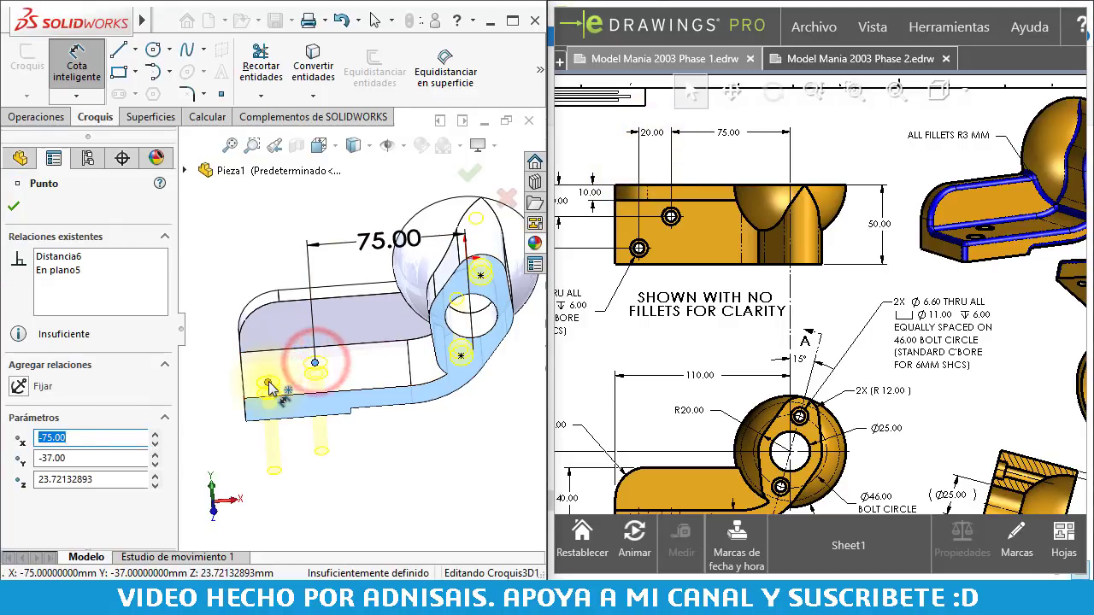
Dimension the base hole point 20 mm from the base's end edge
{"action": "mouse_move", "coordinate": [265, 382]}
{"action": "middle_mouse_down"}
{"action": "mouse_move", "coordinate": [310, 391]}
{"action": "mouse_move", "coordinate": [325, 381]}
{"action": "middle_mouse_up"}
{"action": "key", "text": "d"}
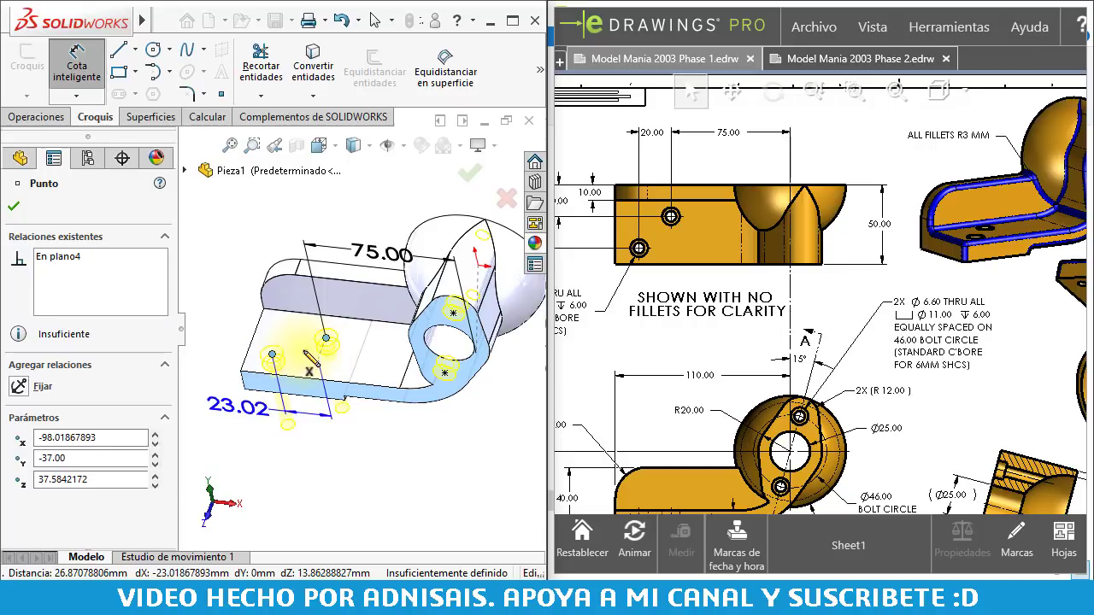
{"action": "middle_click_drag", "start_coordinate": [309, 365], "coordinate": [291, 381]}
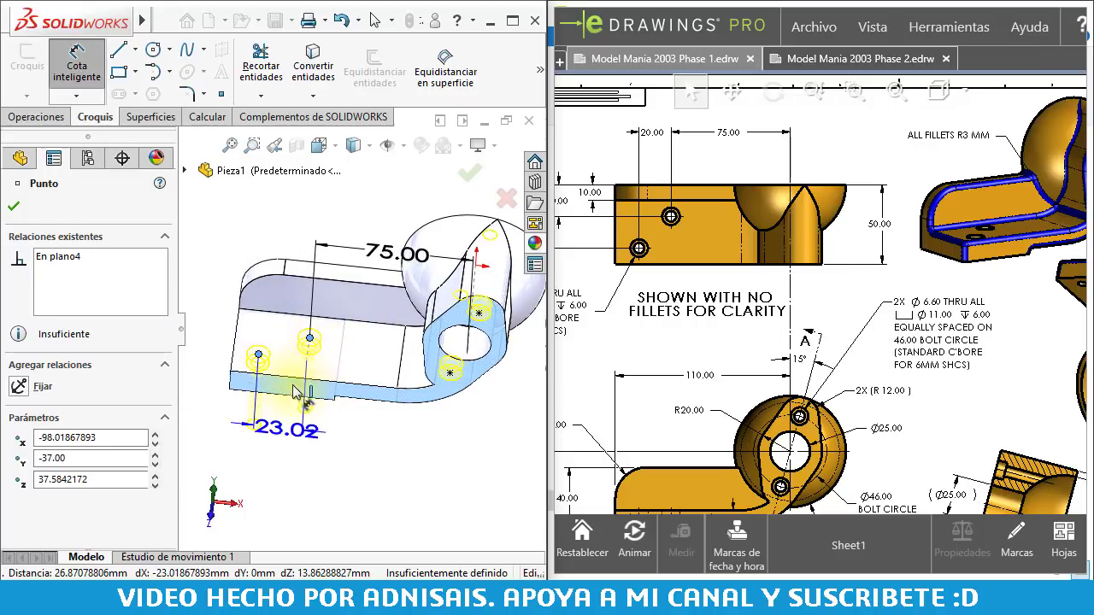
{"action": "left_click", "coordinate": [275, 435]}
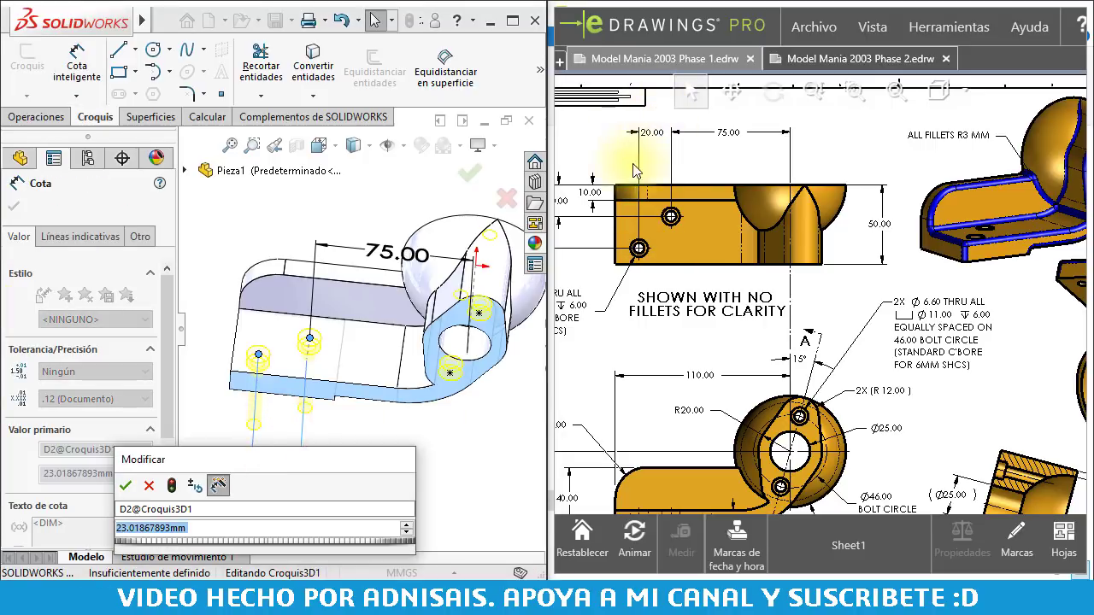
{"action": "type", "text": "20"}
{"action": "key", "text": "Return"}
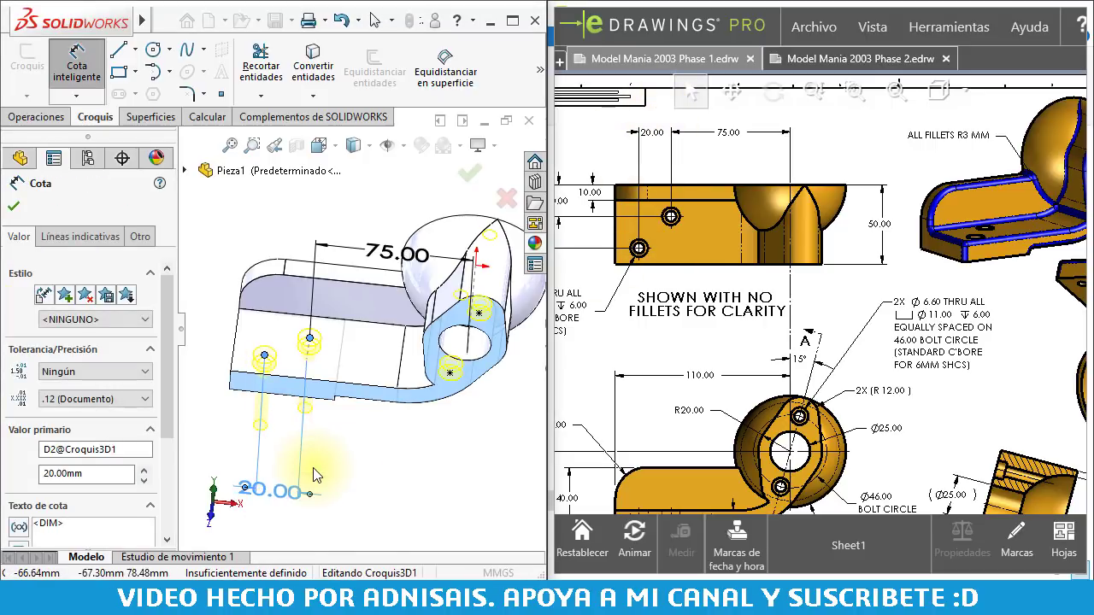
{"action": "left_click", "coordinate": [400, 476]}
Attempt a reference dimension to the first hole point, then add a second hole point on the base top face
{"action": "left_click", "coordinate": [264, 354]}
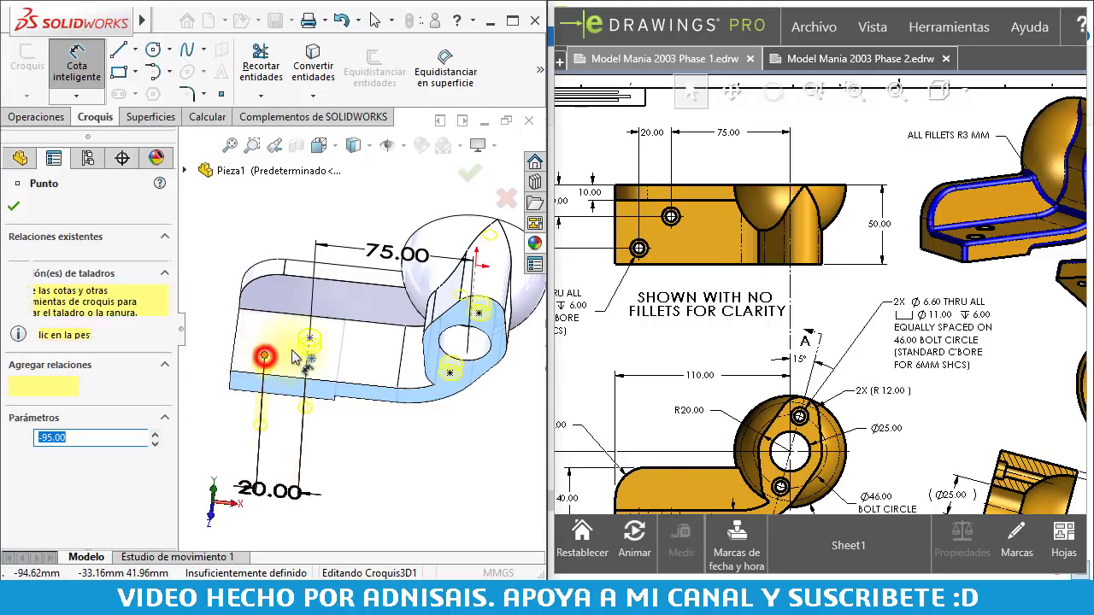
{"action": "left_click", "coordinate": [311, 341]}
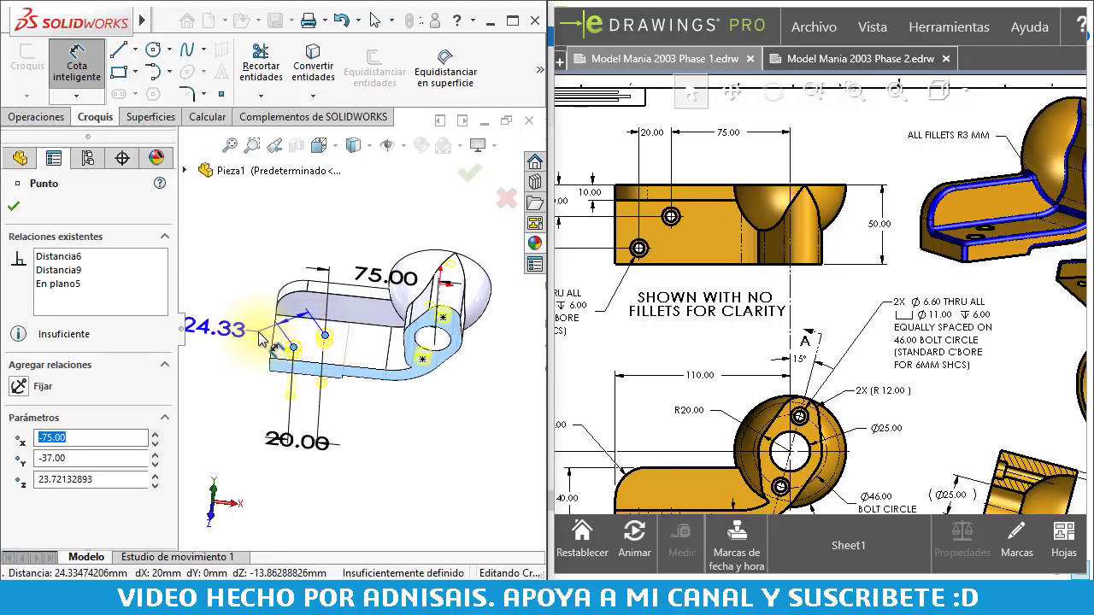
{"action": "middle_click_drag", "start_coordinate": [272, 338], "coordinate": [291, 380]}
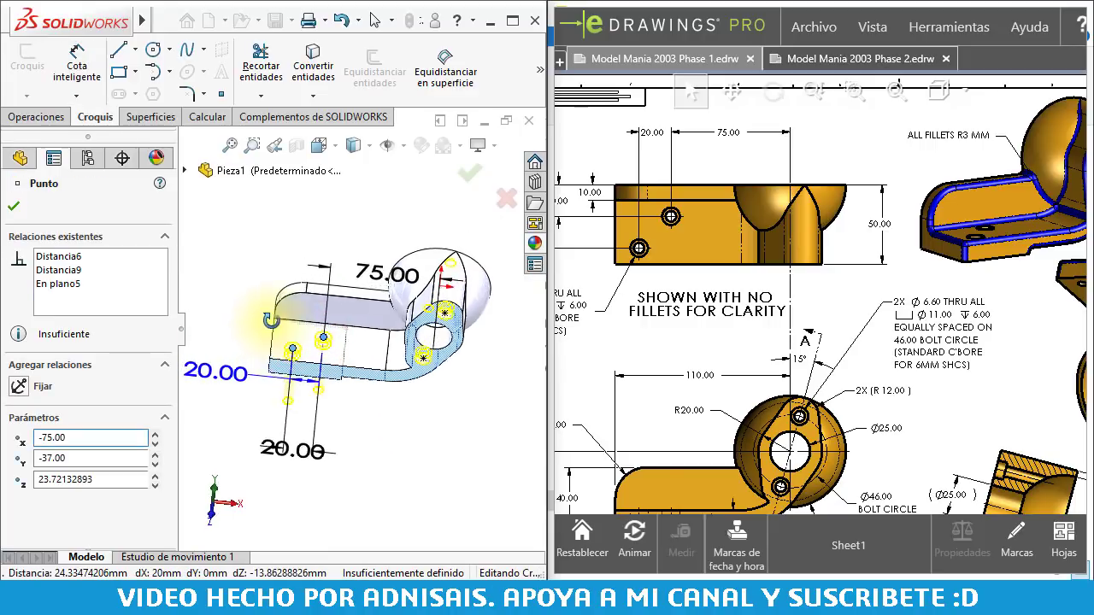
{"action": "scroll", "coordinate": [293, 382], "scroll_direction": "down", "scroll_amount": 3}
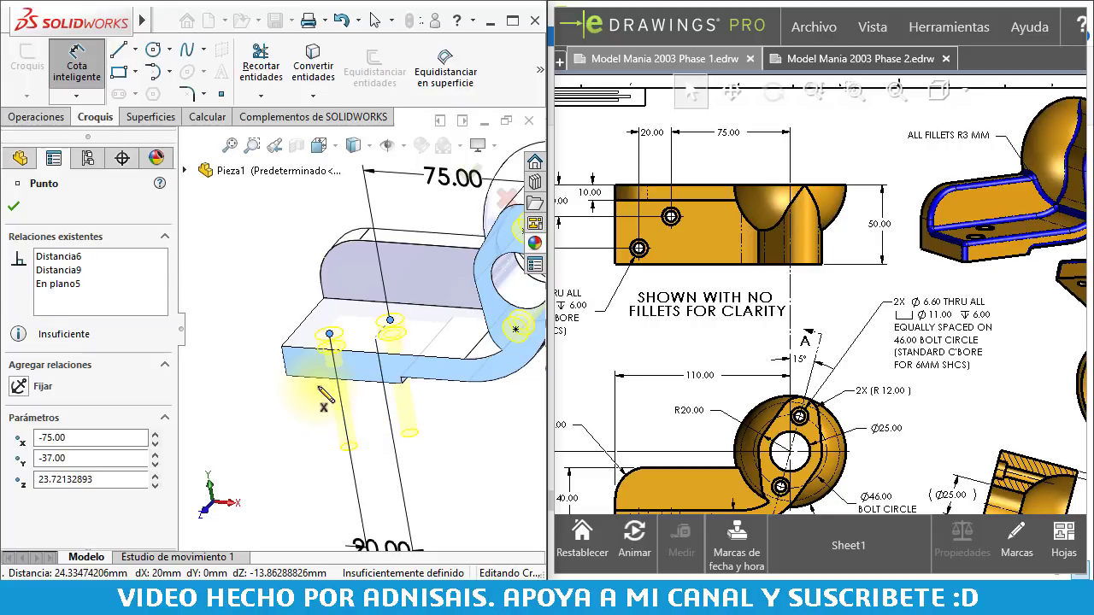
{"action": "left_click", "coordinate": [324, 408]}
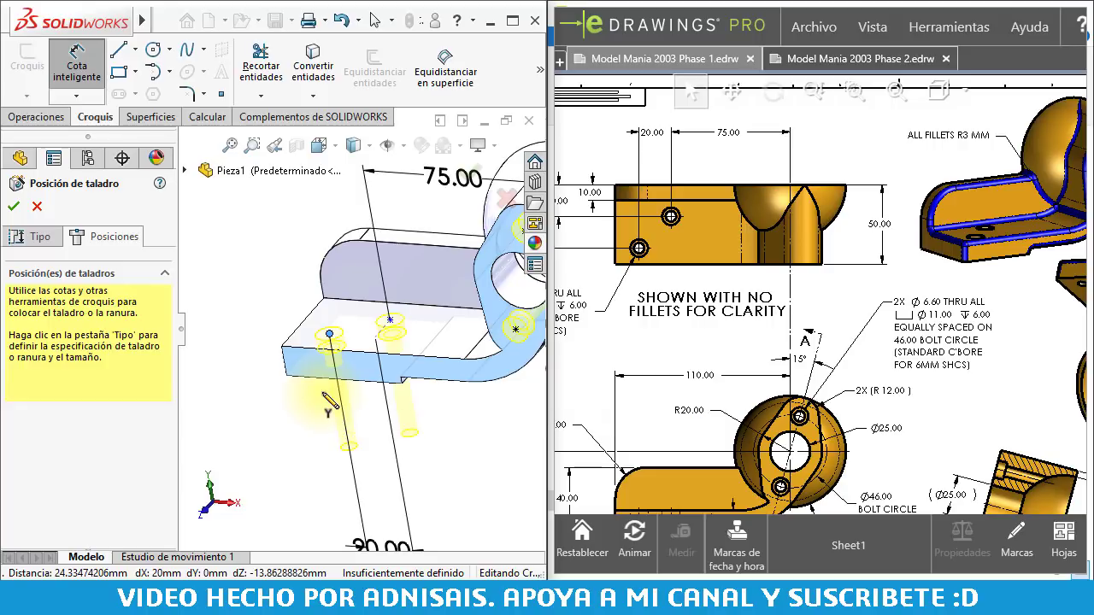
{"action": "left_click", "coordinate": [399, 325]}
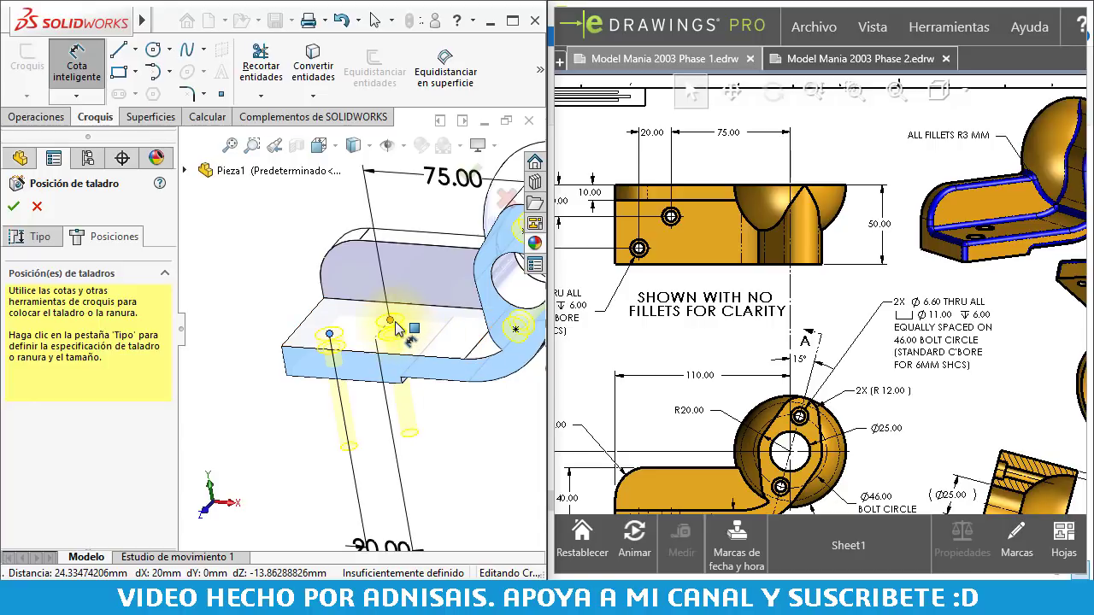
{"action": "left_click", "coordinate": [389, 324]}
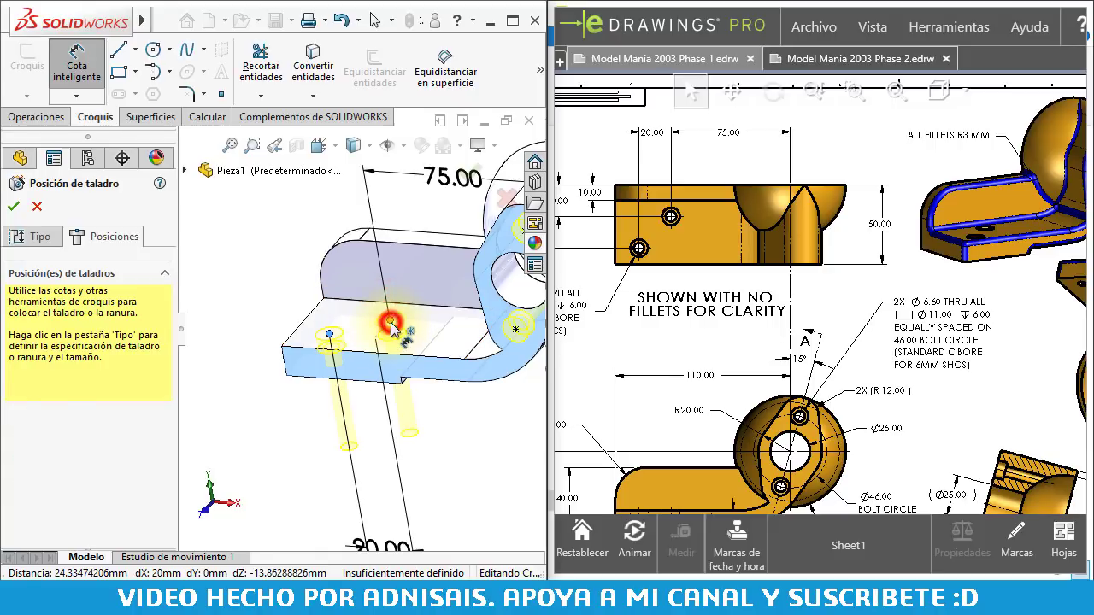
{"action": "left_click", "coordinate": [391, 324]}
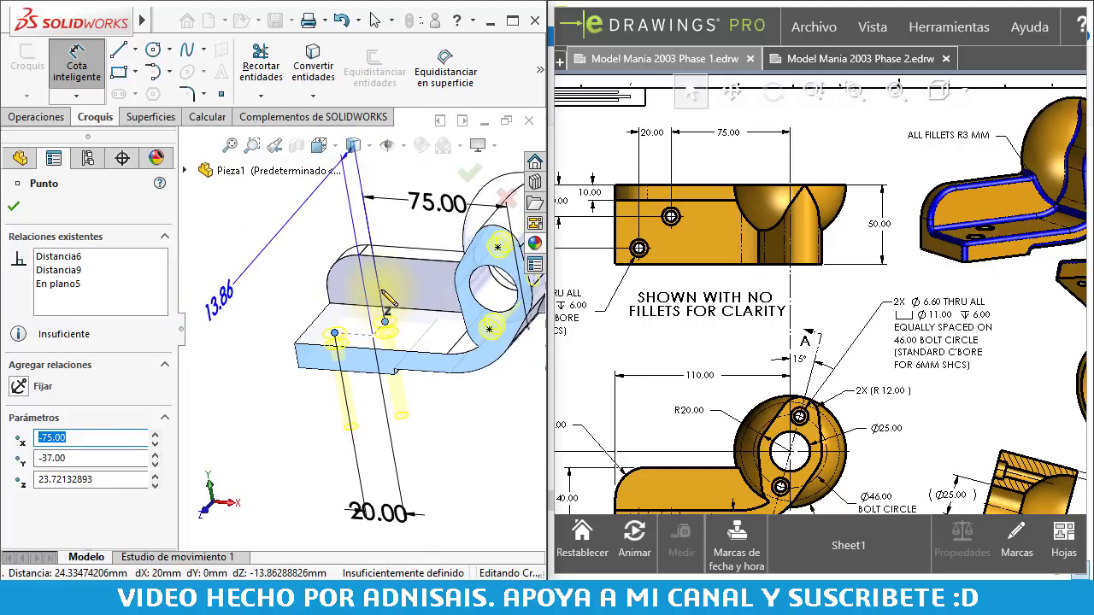
Locate the second base hole point with a 20 mm dimension
{"action": "middle_click_drag", "start_coordinate": [373, 295], "coordinate": [376, 325]}
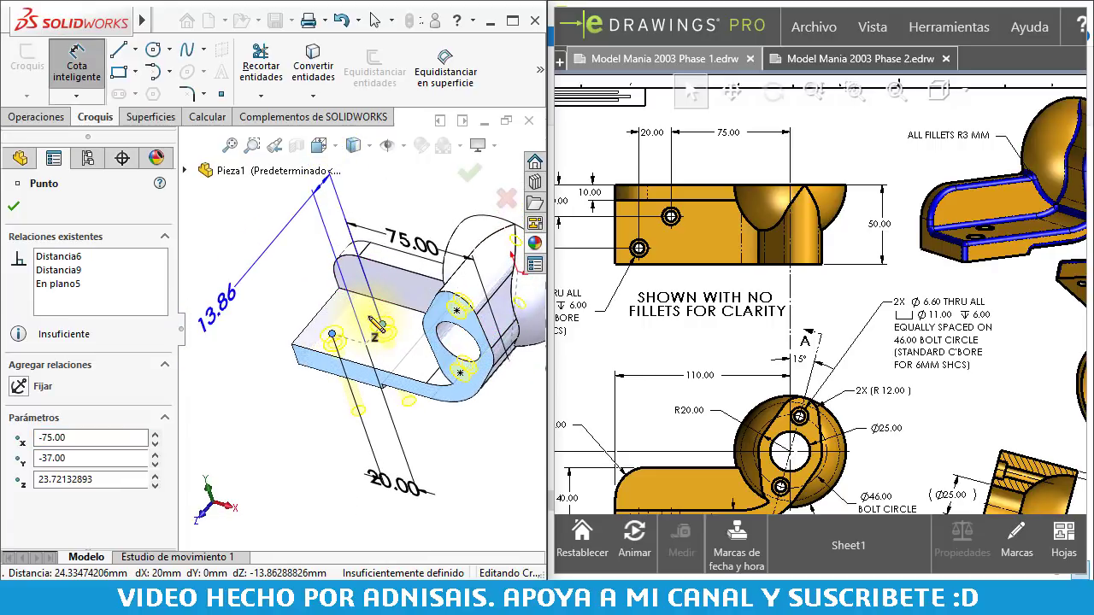
{"action": "middle_click_drag", "start_coordinate": [367, 256], "coordinate": [345, 233]}
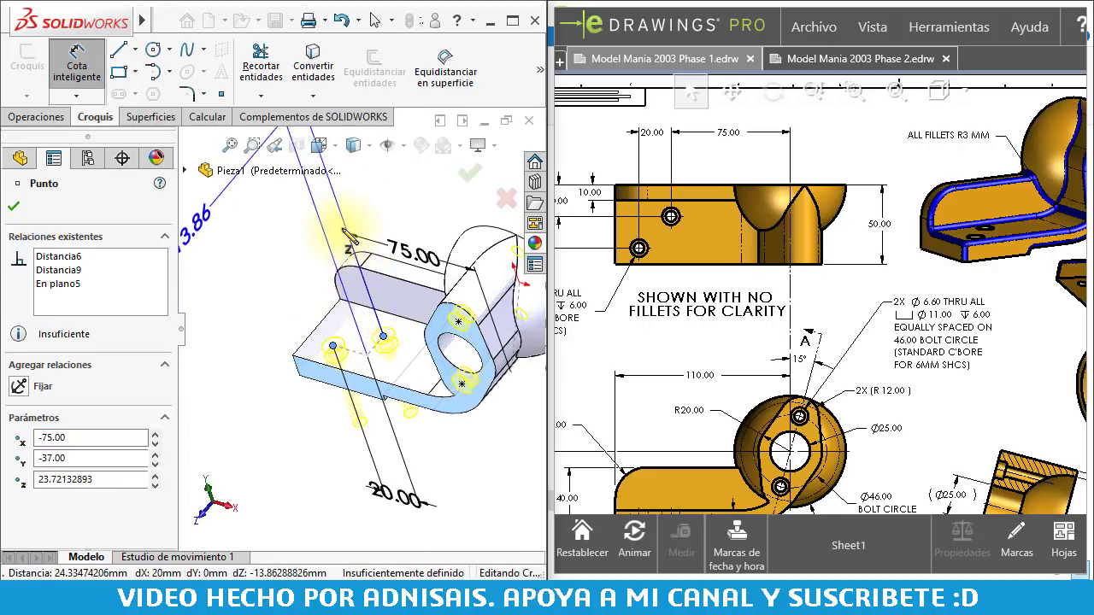
{"action": "left_click", "coordinate": [372, 325]}
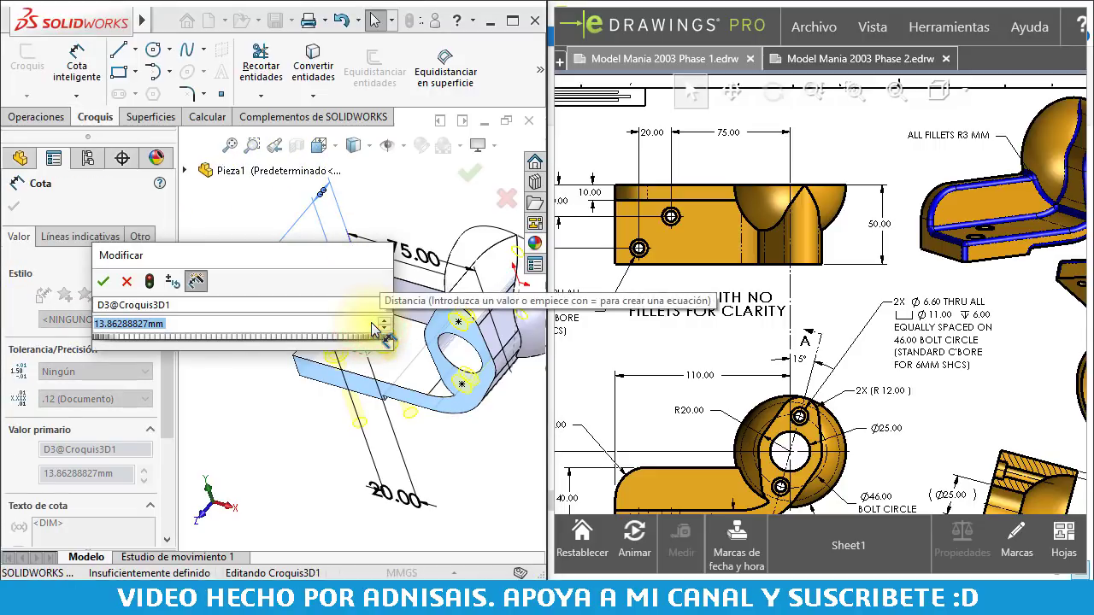
{"action": "type", "text": "20"}
{"action": "key", "text": "Return"}
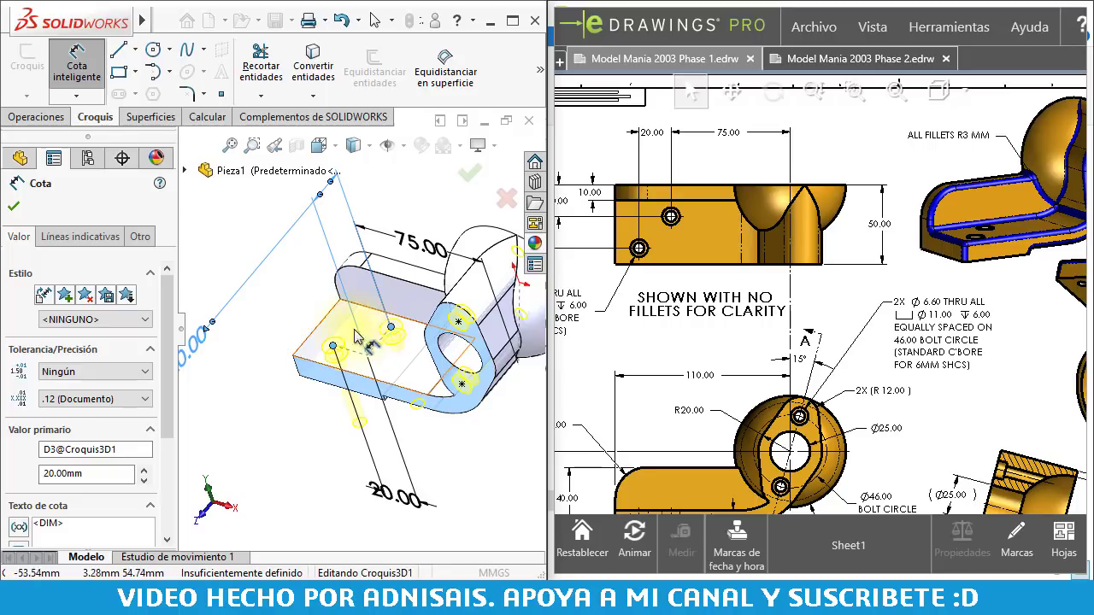
{"action": "left_click", "coordinate": [279, 299]}
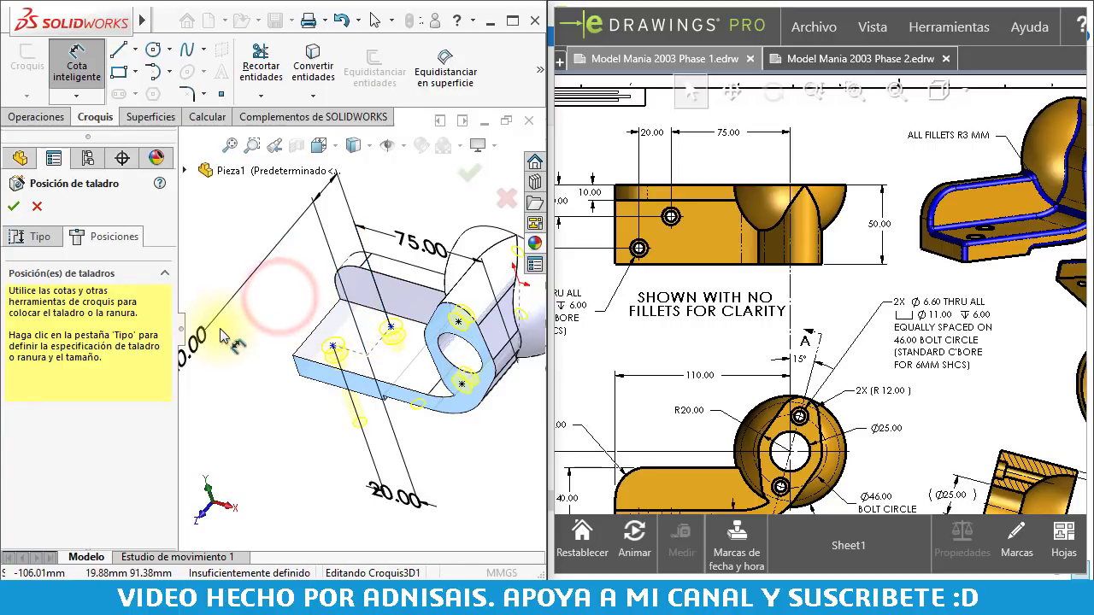
Move the 20.00 dimension label closer to the part and check the reference drawing's hole dimensions
{"action": "mouse_move", "coordinate": [199, 340]}
{"action": "left_mouse_down"}
{"action": "mouse_move", "coordinate": [312, 316]}
{"action": "mouse_move", "coordinate": [314, 293]}
{"action": "left_mouse_up"}
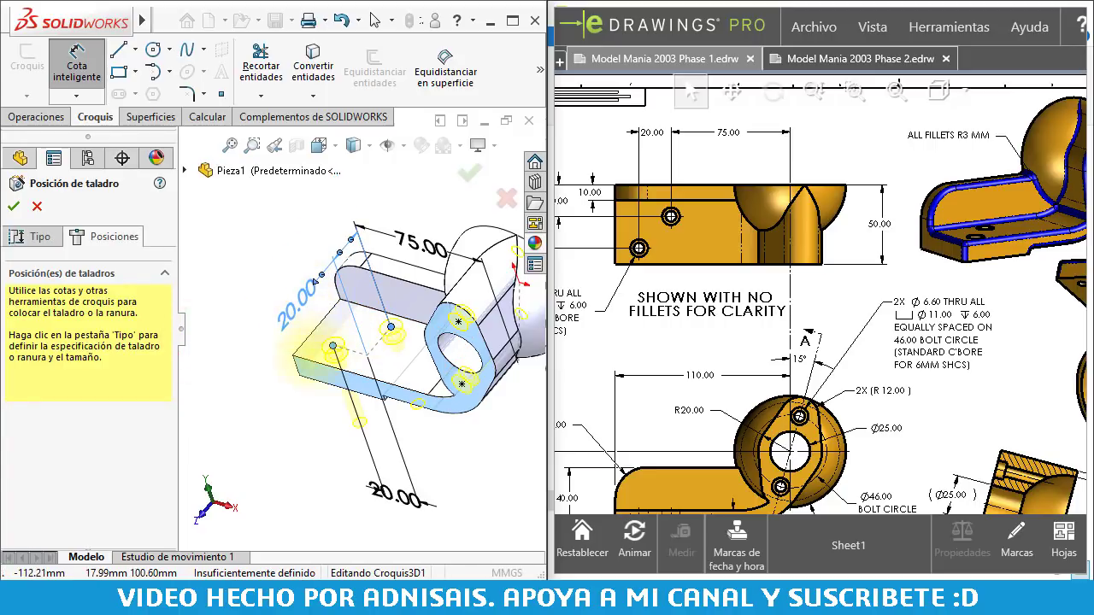
{"action": "left_click", "coordinate": [246, 263]}
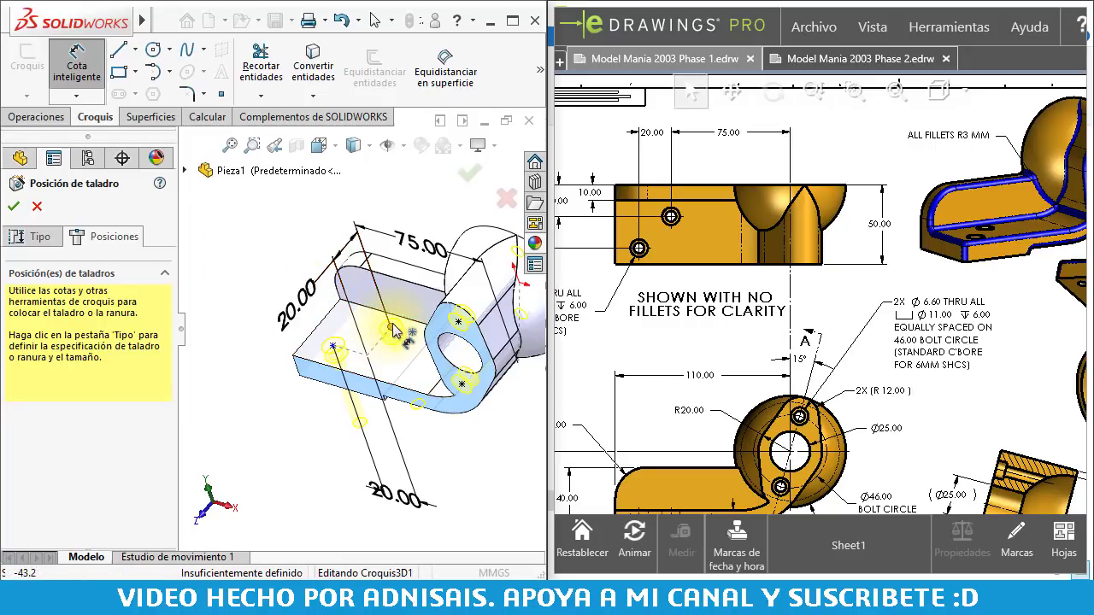
{"action": "middle_click_drag", "start_coordinate": [385, 331], "coordinate": [333, 338]}
{"action": "middle_click_drag", "start_coordinate": [557, 205], "coordinate": [591, 212]}
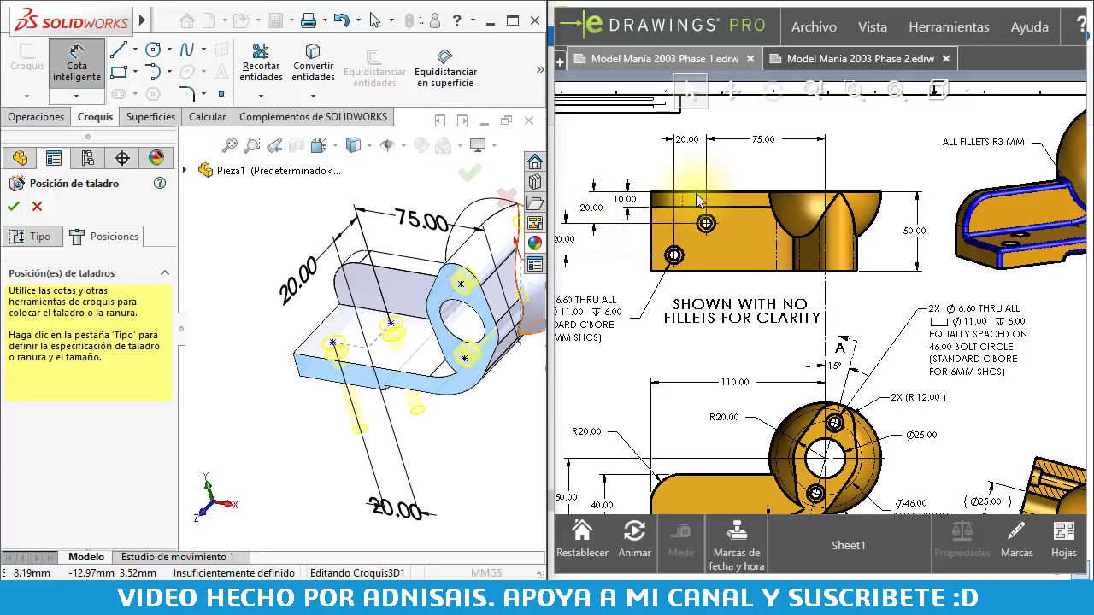
{"action": "scroll", "coordinate": [416, 265], "scroll_direction": "down", "scroll_amount": 2}
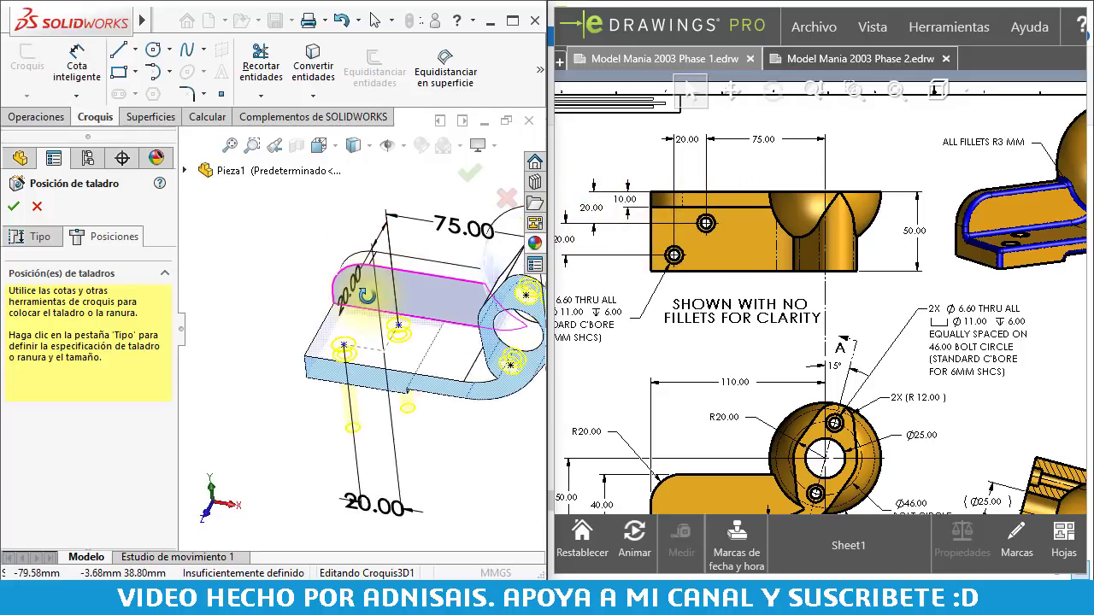
{"action": "scroll", "coordinate": [416, 265], "scroll_direction": "down", "scroll_amount": 1}
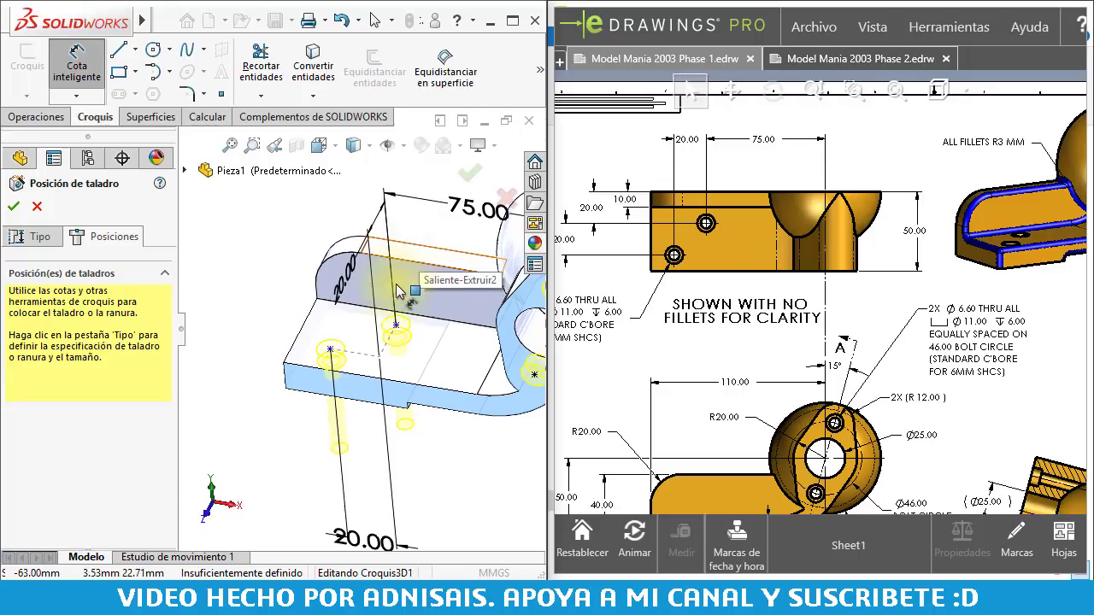
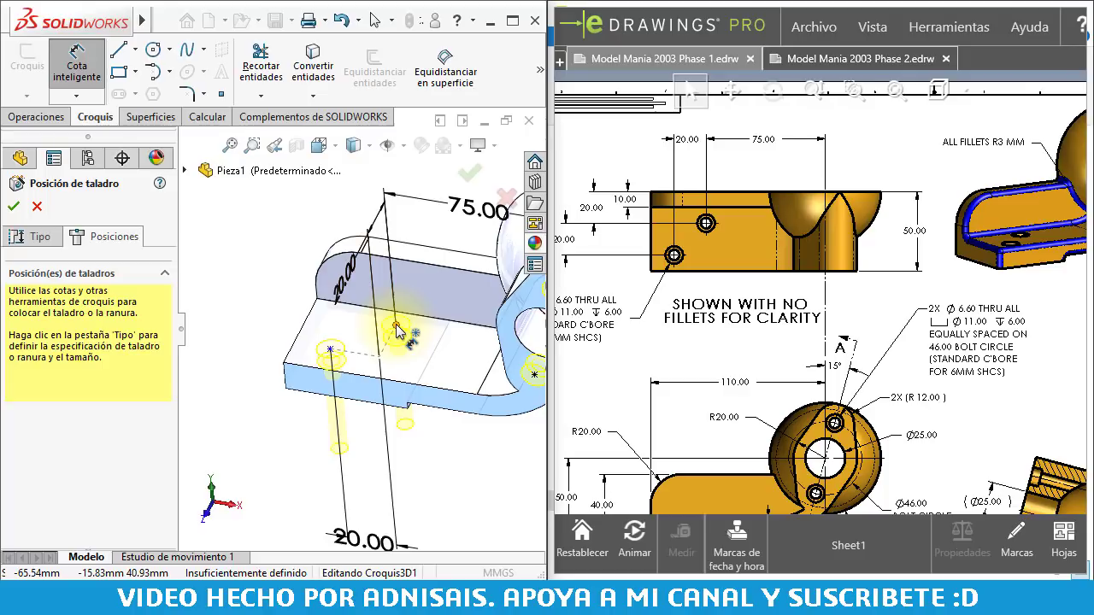
Dimension the hole point 20 mm from the plate edge and accept the counterbored holes
{"action": "left_click", "coordinate": [396, 327]}
{"action": "mouse_move", "coordinate": [394, 330]}
{"action": "middle_mouse_down"}
{"action": "mouse_move", "coordinate": [407, 351]}
{"action": "mouse_move", "coordinate": [359, 231]}
{"action": "middle_mouse_up"}
{"action": "key", "text": "d"}
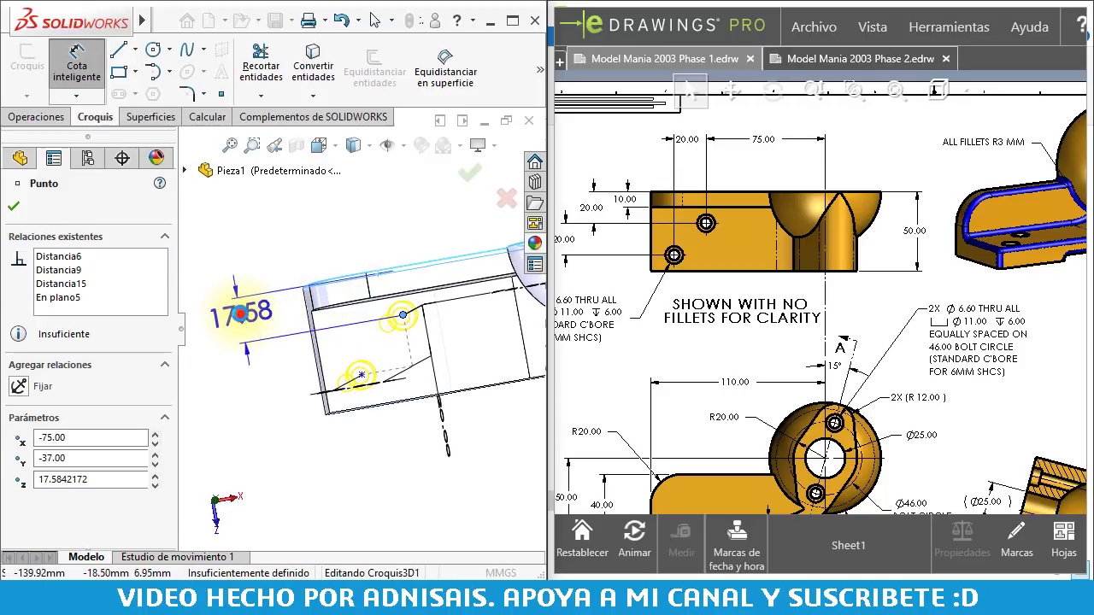
{"action": "left_click", "coordinate": [241, 314]}
{"action": "type", "text": "20"}
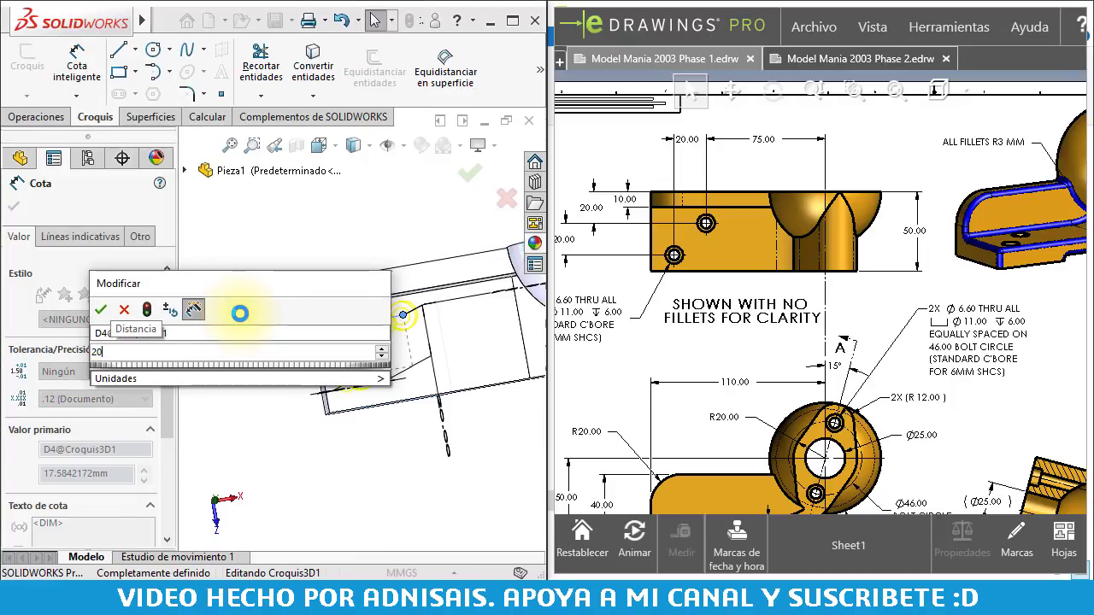
{"action": "key", "text": "Return"}
{"action": "key", "text": "Escape"}
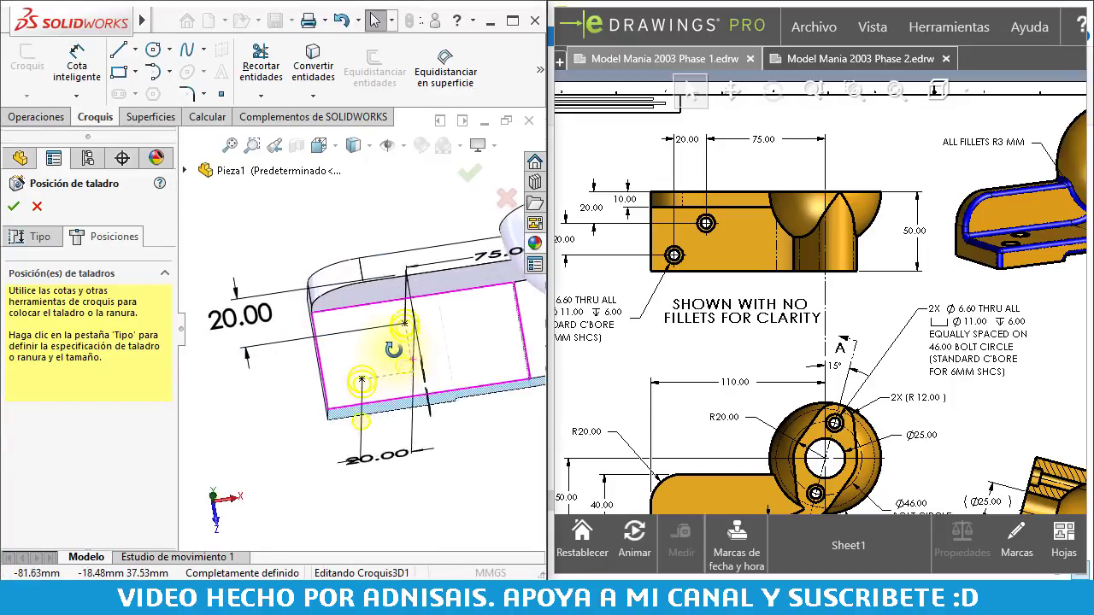
{"action": "middle_click_drag", "start_coordinate": [394, 349], "coordinate": [503, 315]}
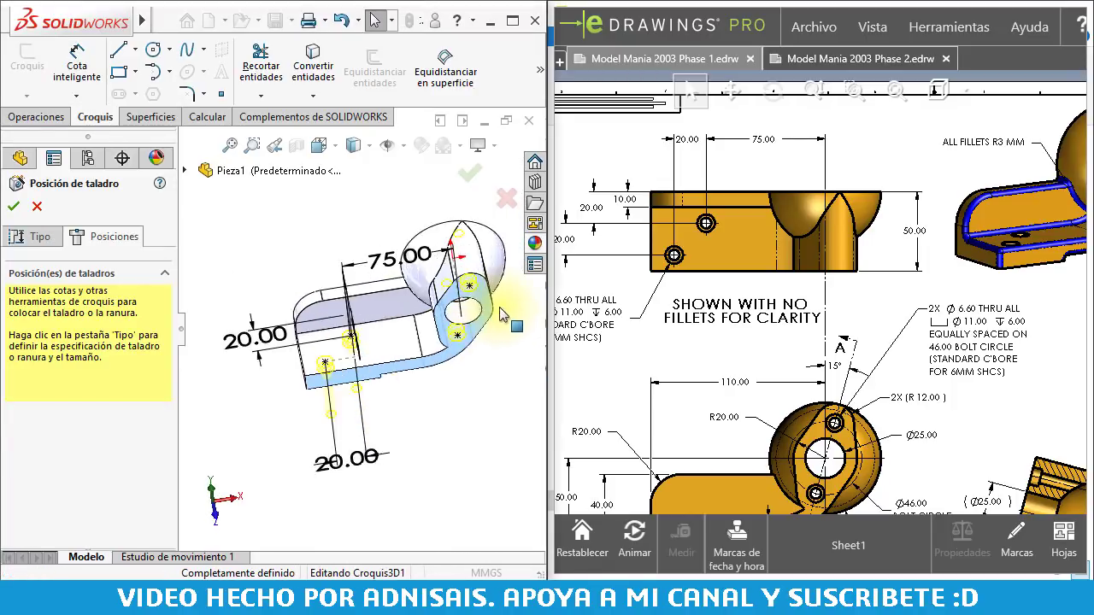
{"action": "left_click", "coordinate": [470, 173]}
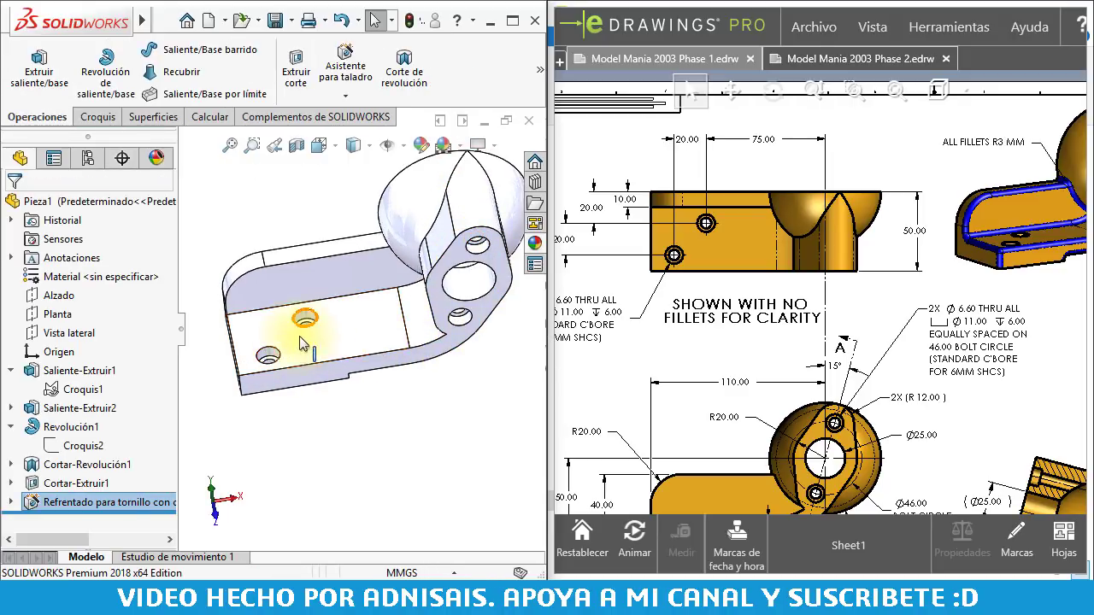
Zoom and rotate around the new holes, then return the bracket to isometric view
{"action": "scroll", "coordinate": [305, 310], "scroll_direction": "down", "scroll_amount": 2}
{"action": "scroll", "coordinate": [333, 298], "scroll_direction": "down", "scroll_amount": 3}
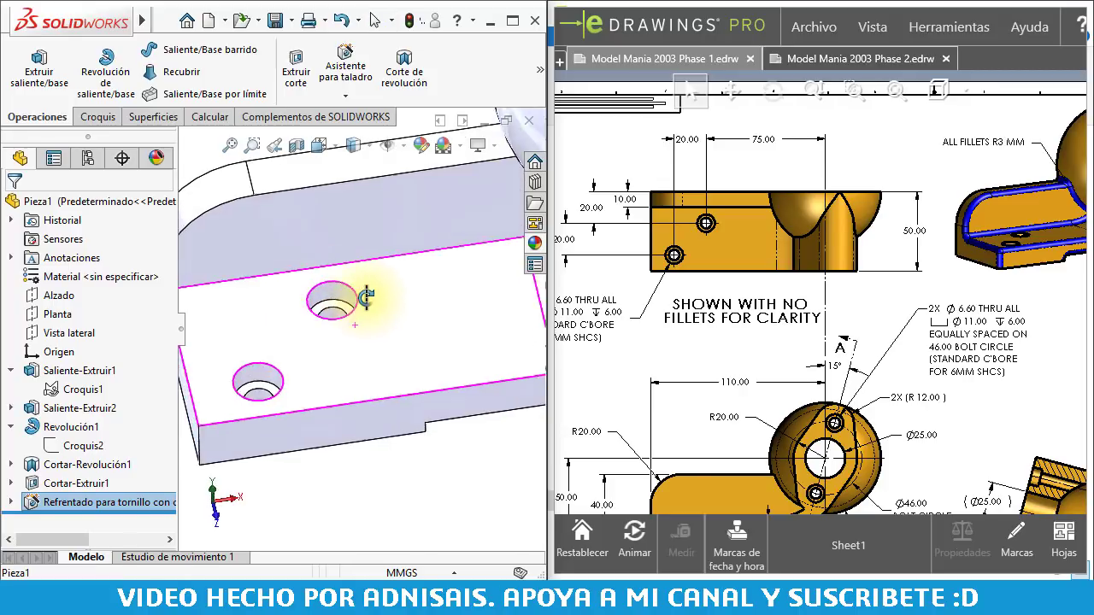
{"action": "middle_click_drag", "start_coordinate": [342, 332], "coordinate": [366, 276]}
{"action": "scroll", "coordinate": [365, 276], "scroll_direction": "up", "scroll_amount": 3}
{"action": "mouse_move", "coordinate": [439, 317]}
{"action": "middle_mouse_down"}
{"action": "mouse_move", "coordinate": [441, 259]}
{"action": "mouse_move", "coordinate": [496, 399]}
{"action": "middle_mouse_up"}
{"action": "key", "text": "ctrl+7"}
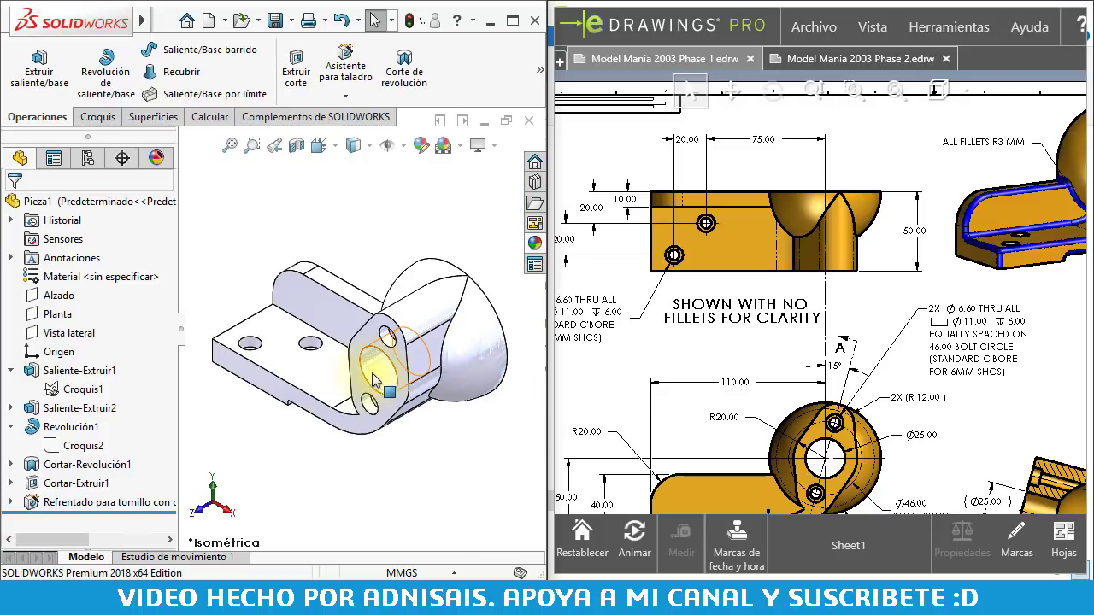
Check the reference drawing's R3 fillet note and start a new Fillet feature
{"action": "middle_click_drag", "start_coordinate": [944, 234], "coordinate": [780, 250]}
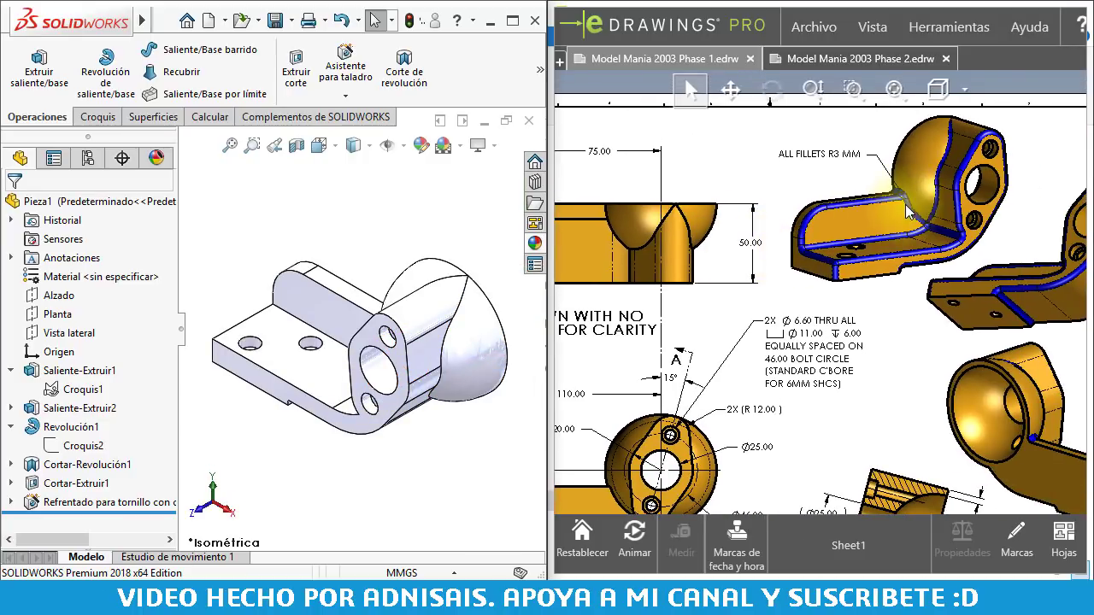
{"action": "scroll", "coordinate": [859, 244], "scroll_direction": "down", "scroll_amount": 2}
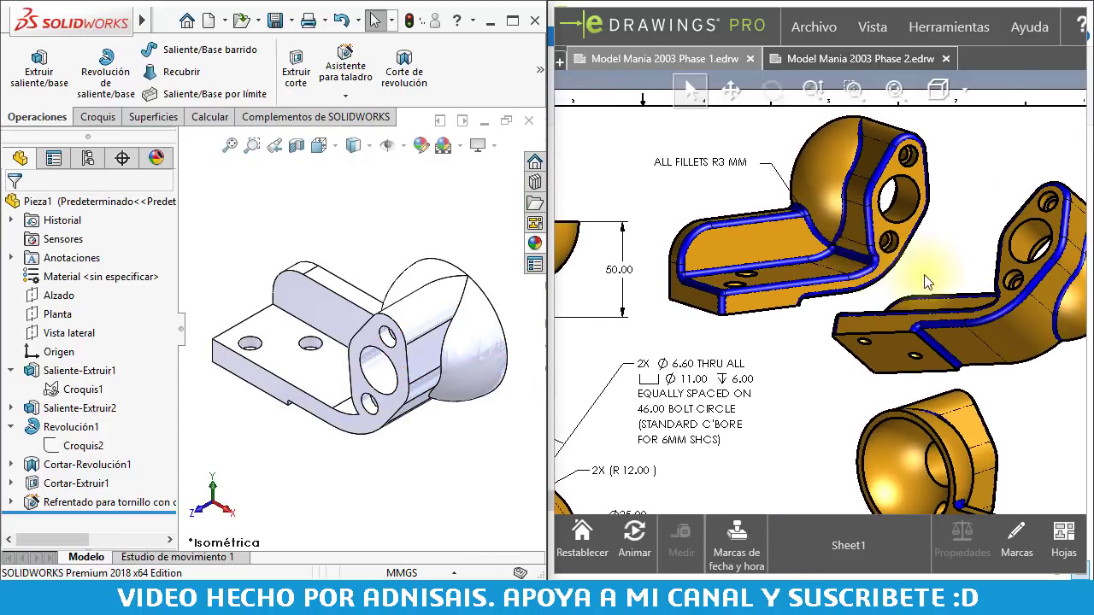
{"action": "left_click", "coordinate": [666, 170]}
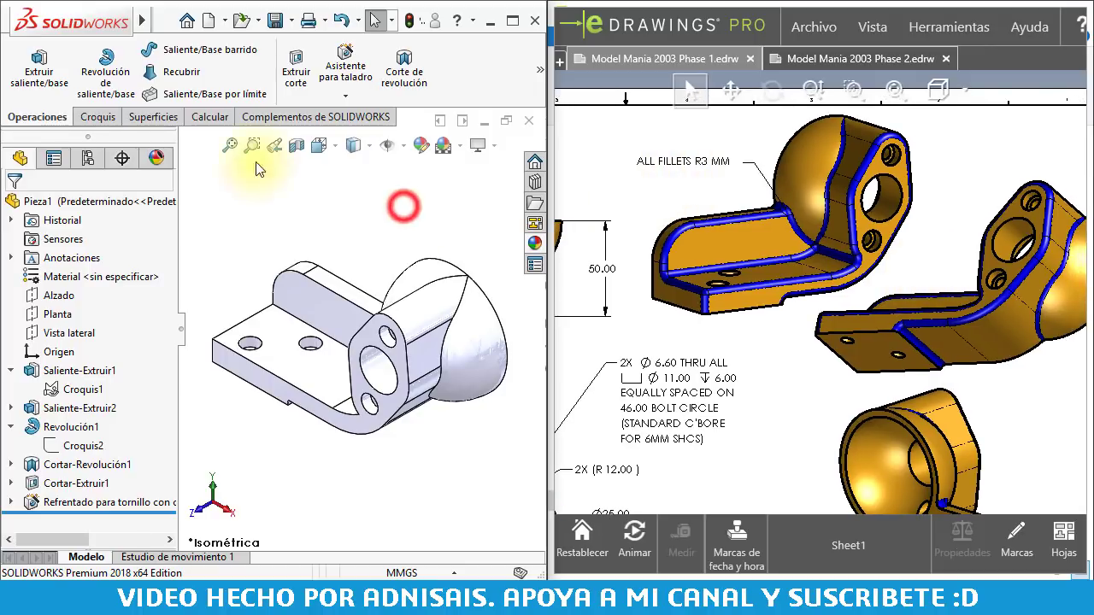
{"action": "left_click", "coordinate": [540, 74]}
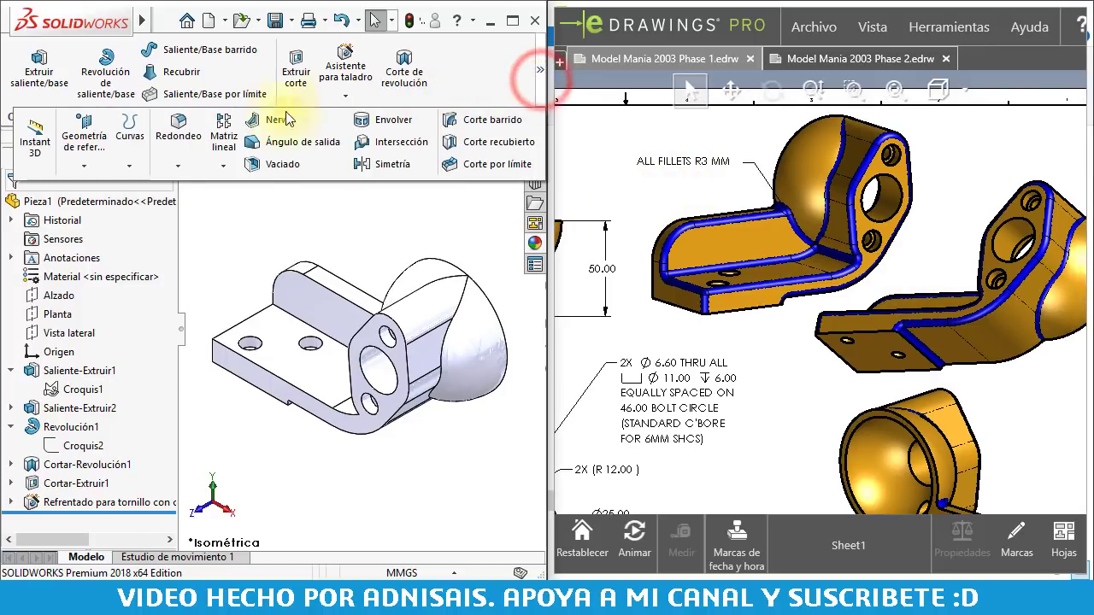
{"action": "left_click", "coordinate": [177, 124]}
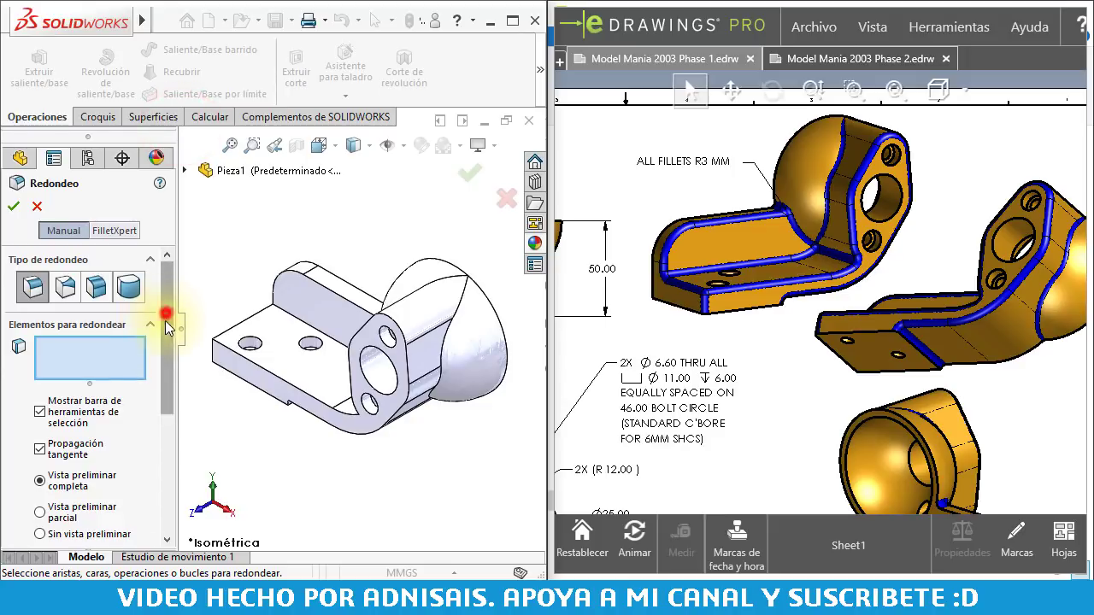
Set the fillet radius to 3 mm
{"action": "left_click_drag", "start_coordinate": [165, 320], "coordinate": [165, 381]}
{"action": "left_click", "coordinate": [104, 488]}
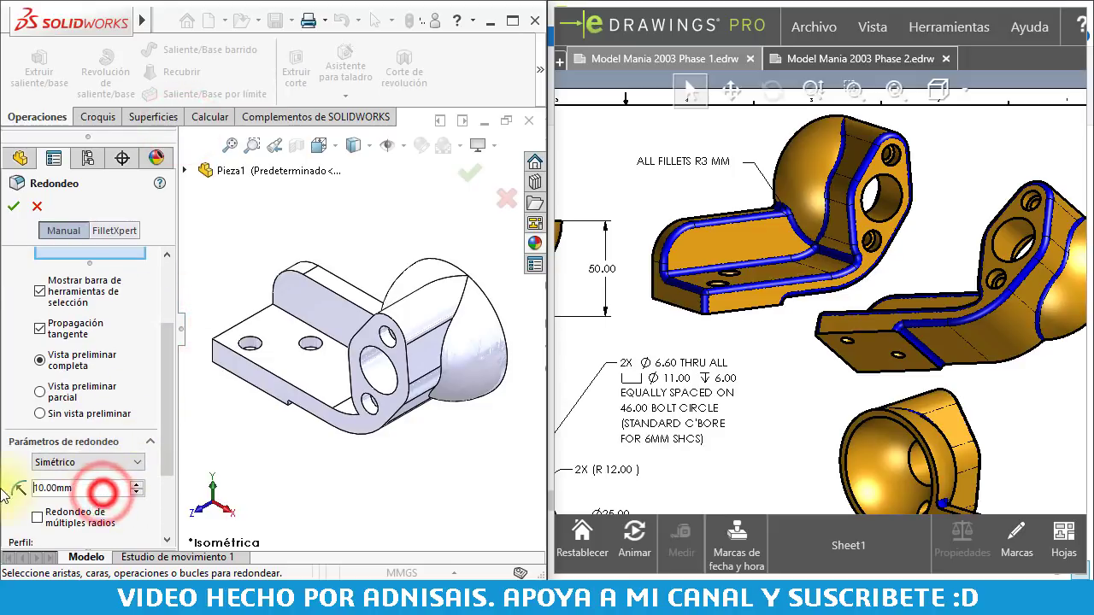
{"action": "double_click", "coordinate": [98, 489]}
{"action": "type", "text": "3"}
{"action": "left_click", "coordinate": [227, 268]}
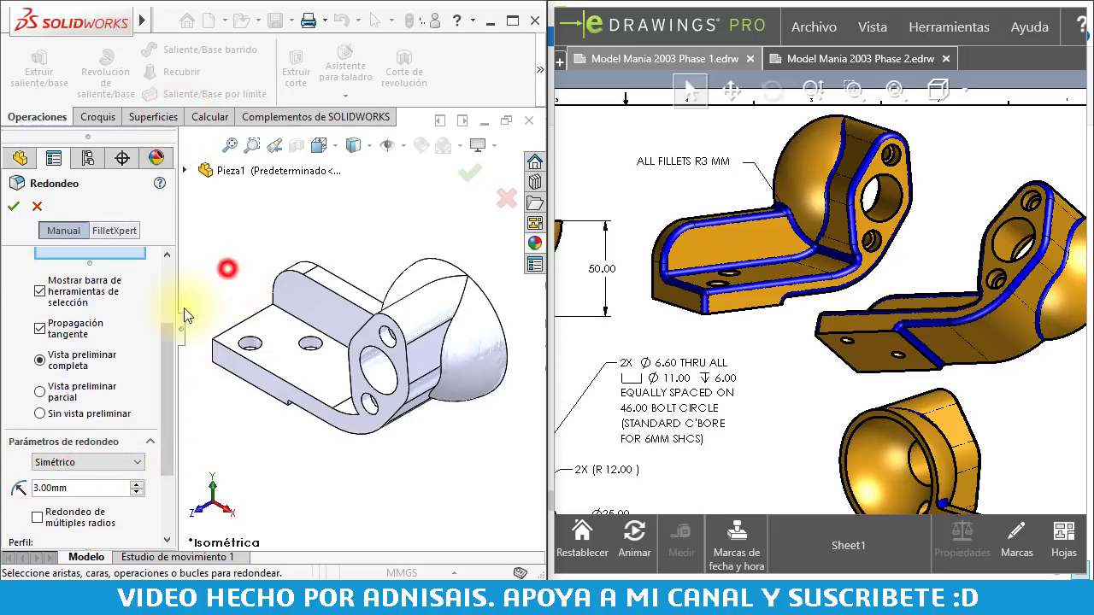
Add the plate's inner face and a second face to the fillet selection
{"action": "left_click_drag", "start_coordinate": [175, 344], "coordinate": [171, 337]}
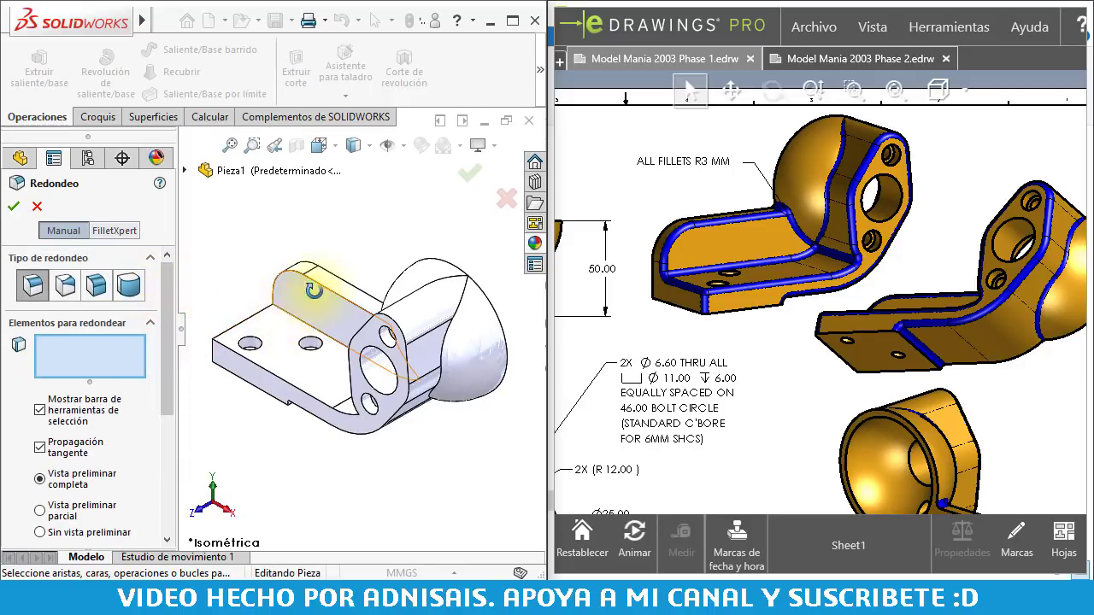
{"action": "mouse_move", "coordinate": [379, 281]}
{"action": "middle_mouse_down"}
{"action": "mouse_move", "coordinate": [367, 316]}
{"action": "mouse_move", "coordinate": [340, 337]}
{"action": "middle_mouse_up"}
{"action": "left_click", "coordinate": [315, 324]}
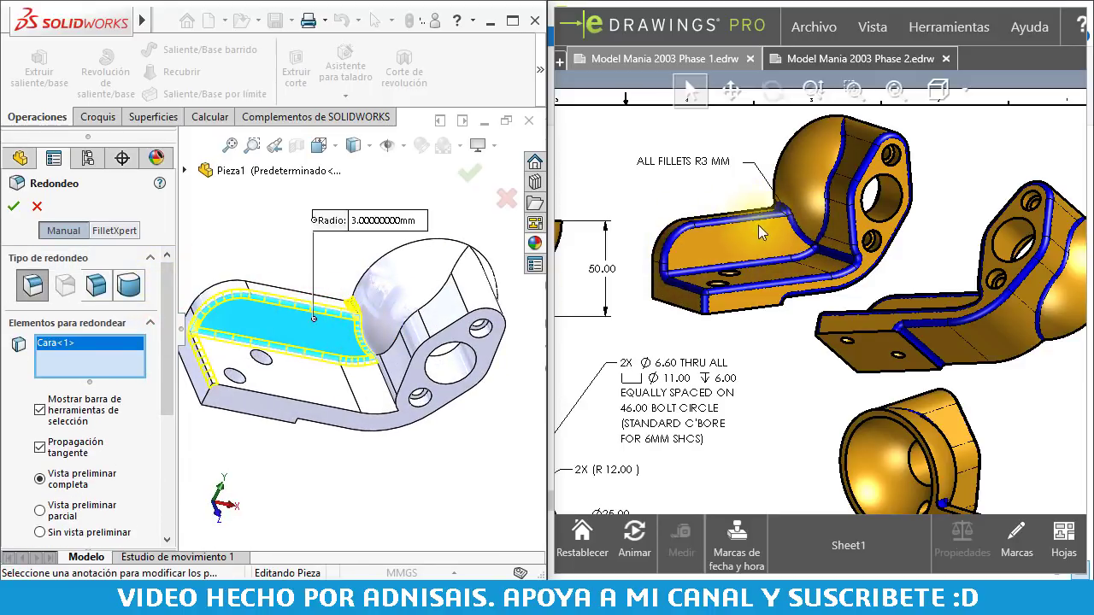
{"action": "middle_click_drag", "start_coordinate": [345, 346], "coordinate": [358, 348]}
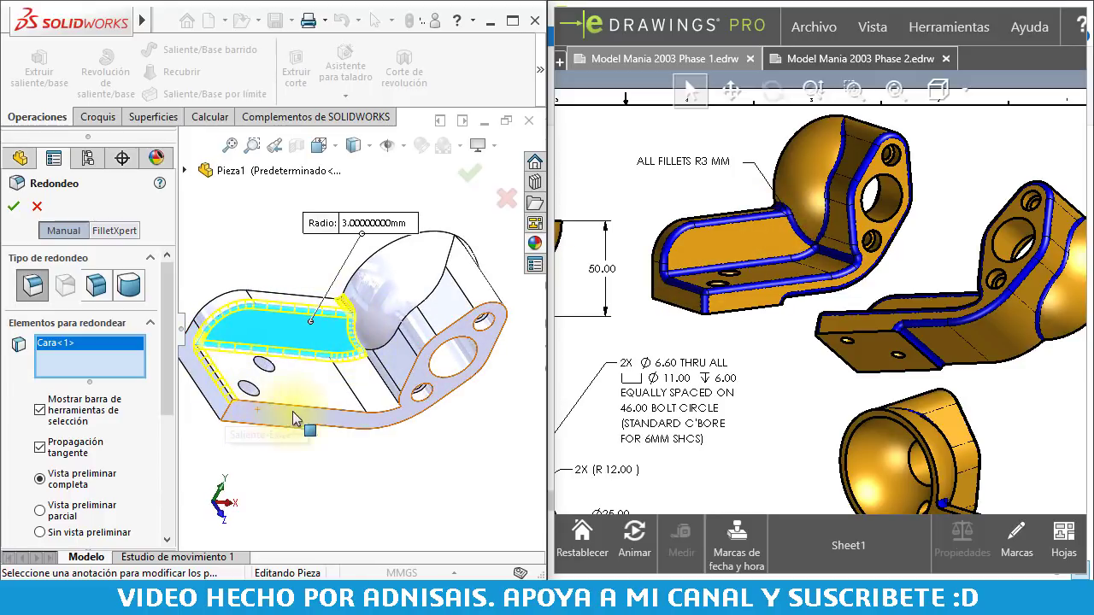
{"action": "middle_click_drag", "start_coordinate": [338, 409], "coordinate": [345, 400]}
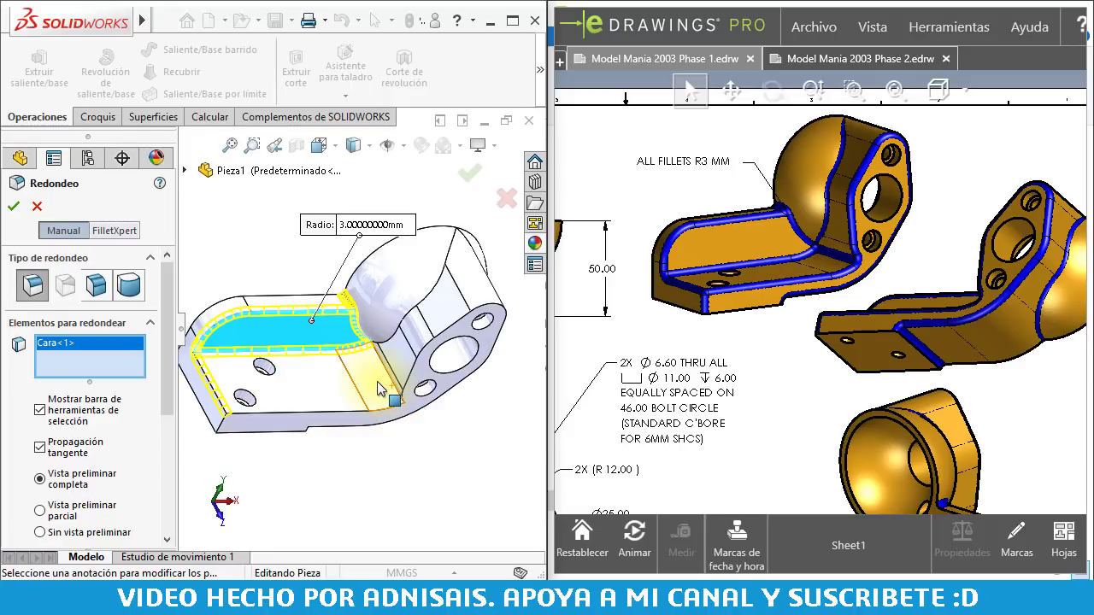
{"action": "left_click", "coordinate": [379, 389]}
Add four edges to the fillet, including the step edge under the plate
{"action": "mouse_move", "coordinate": [391, 439]}
{"action": "middle_mouse_down"}
{"action": "mouse_move", "coordinate": [332, 407]}
{"action": "mouse_move", "coordinate": [374, 387]}
{"action": "middle_mouse_up"}
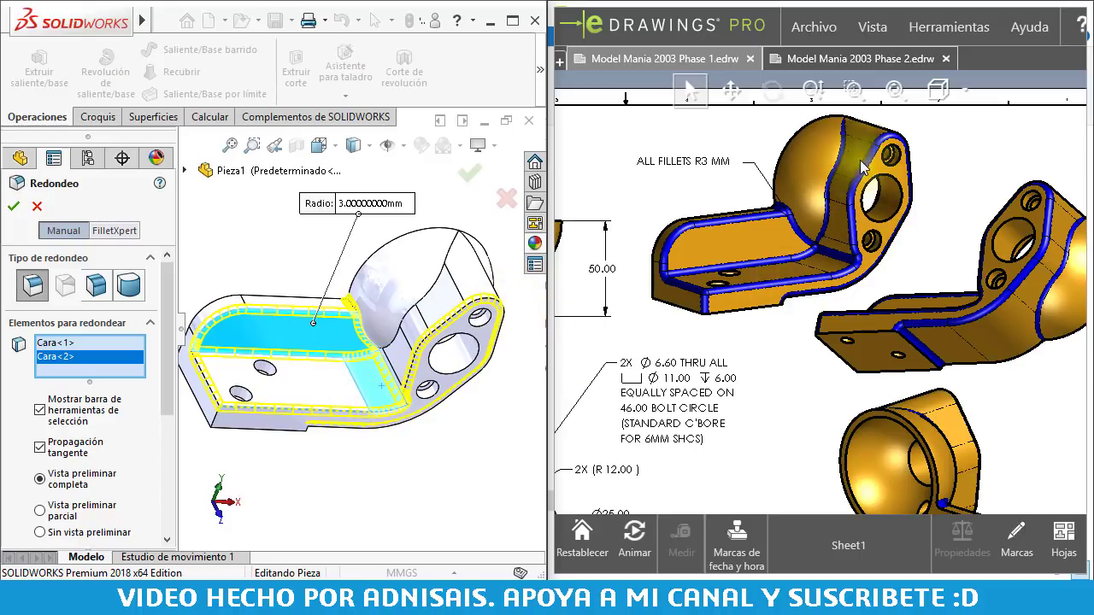
{"action": "left_click", "coordinate": [214, 425]}
{"action": "middle_click_drag", "start_coordinate": [360, 449], "coordinate": [385, 412]}
{"action": "left_click", "coordinate": [405, 329]}
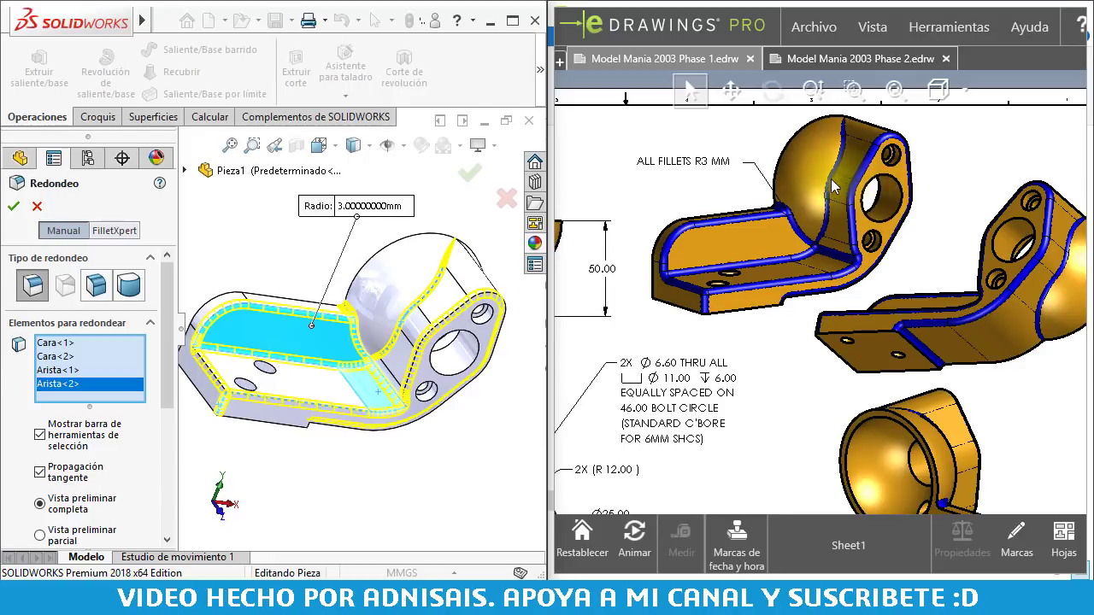
{"action": "middle_click_drag", "start_coordinate": [504, 386], "coordinate": [430, 338]}
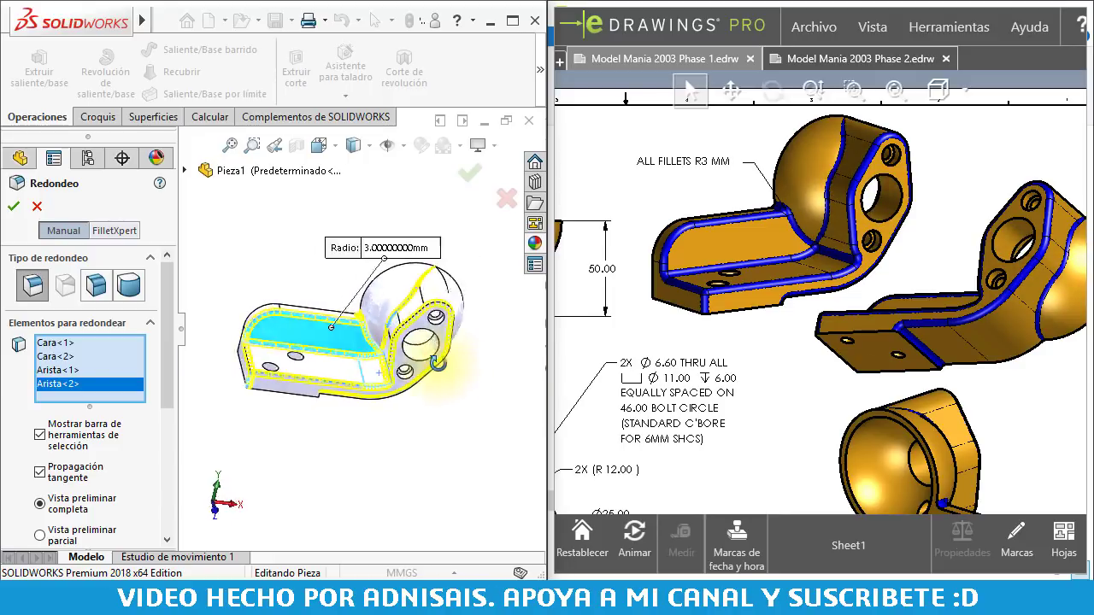
{"action": "left_click", "coordinate": [421, 326]}
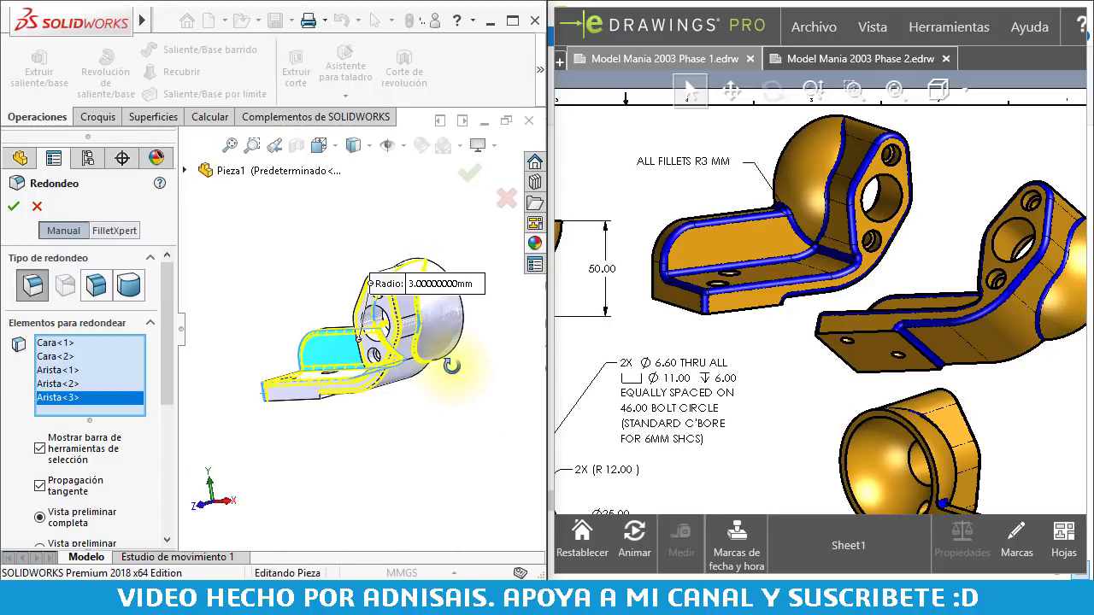
{"action": "scroll", "coordinate": [359, 368], "scroll_direction": "down", "scroll_amount": 2}
{"action": "scroll", "coordinate": [350, 369], "scroll_direction": "down", "scroll_amount": 3}
{"action": "scroll", "coordinate": [343, 370], "scroll_direction": "down", "scroll_amount": 3}
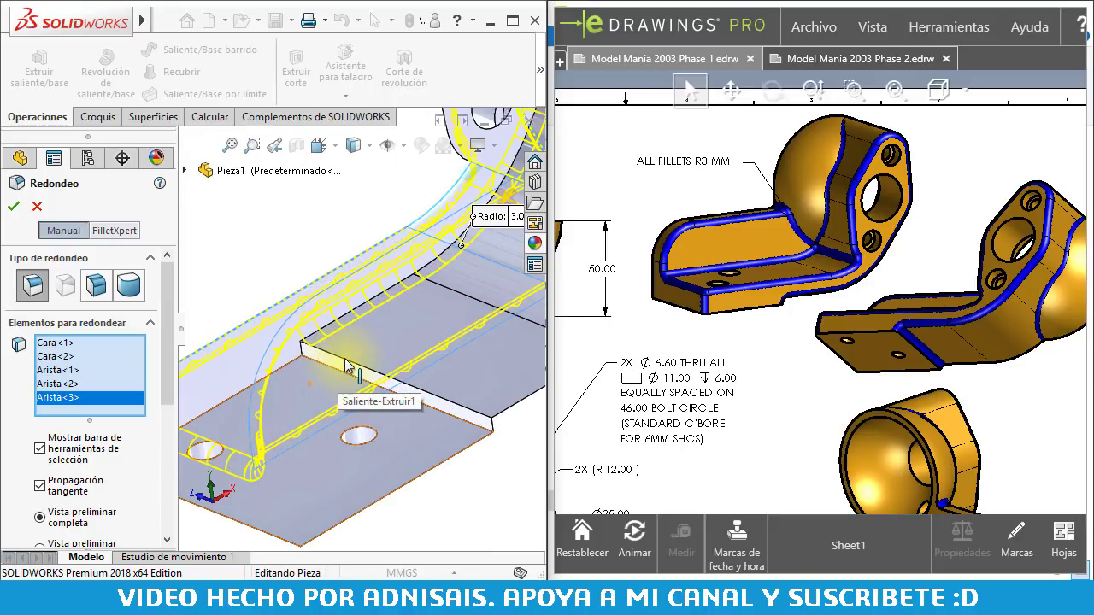
{"action": "left_click", "coordinate": [347, 363]}
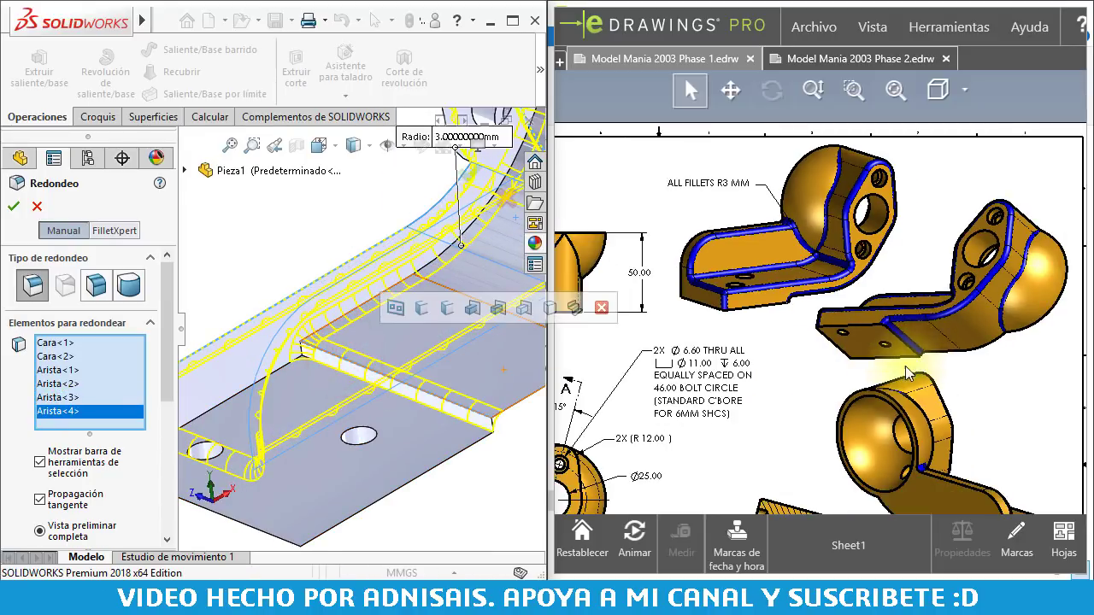
Accept the 3 mm fillet Redondeo1 and inspect it from the isometric view
{"action": "scroll", "coordinate": [893, 421], "scroll_direction": "up", "scroll_amount": 2}
{"action": "mouse_move", "coordinate": [453, 368]}
{"action": "middle_mouse_down"}
{"action": "mouse_move", "coordinate": [339, 250]}
{"action": "mouse_move", "coordinate": [317, 257]}
{"action": "mouse_move", "coordinate": [499, 183]}
{"action": "middle_mouse_up"}
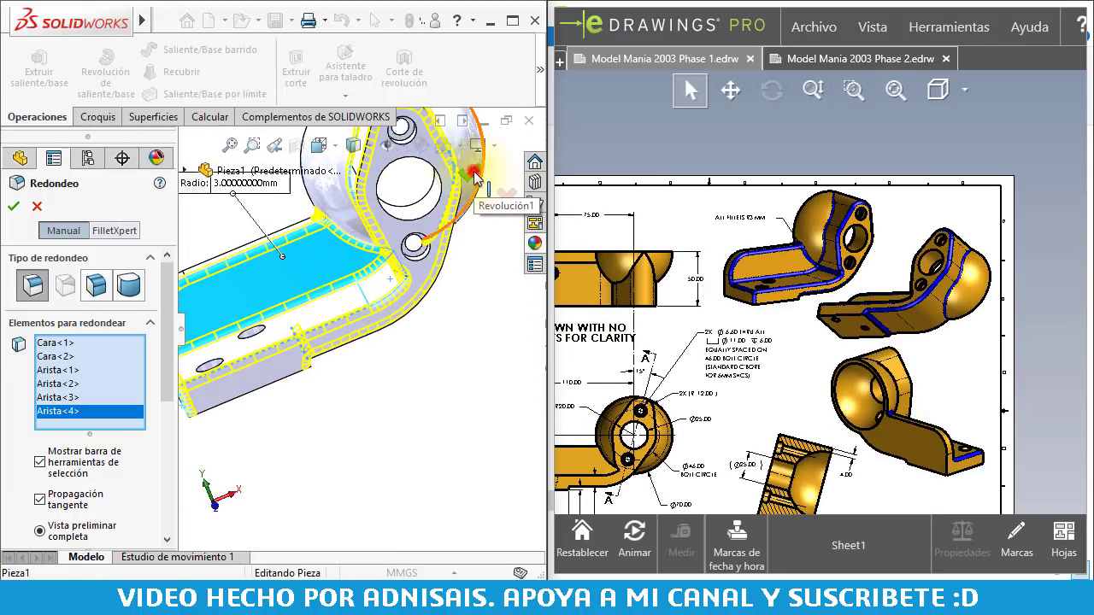
{"action": "left_click", "coordinate": [471, 175]}
{"action": "mouse_move", "coordinate": [420, 383]}
{"action": "middle_mouse_down"}
{"action": "mouse_move", "coordinate": [367, 295]}
{"action": "mouse_move", "coordinate": [358, 380]}
{"action": "middle_mouse_up"}
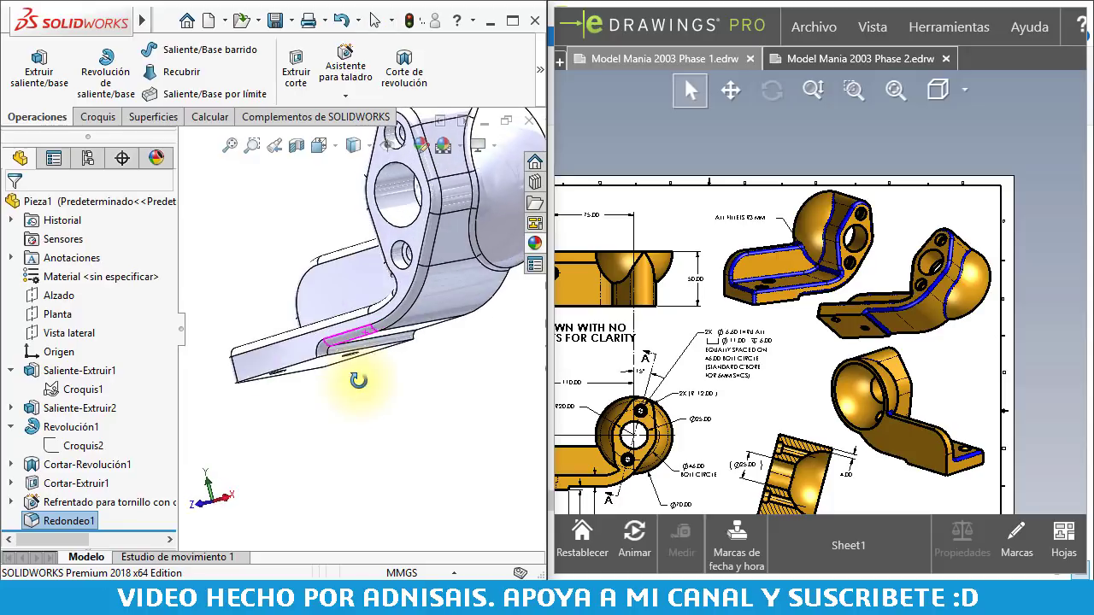
{"action": "key", "text": "ctrl+7"}
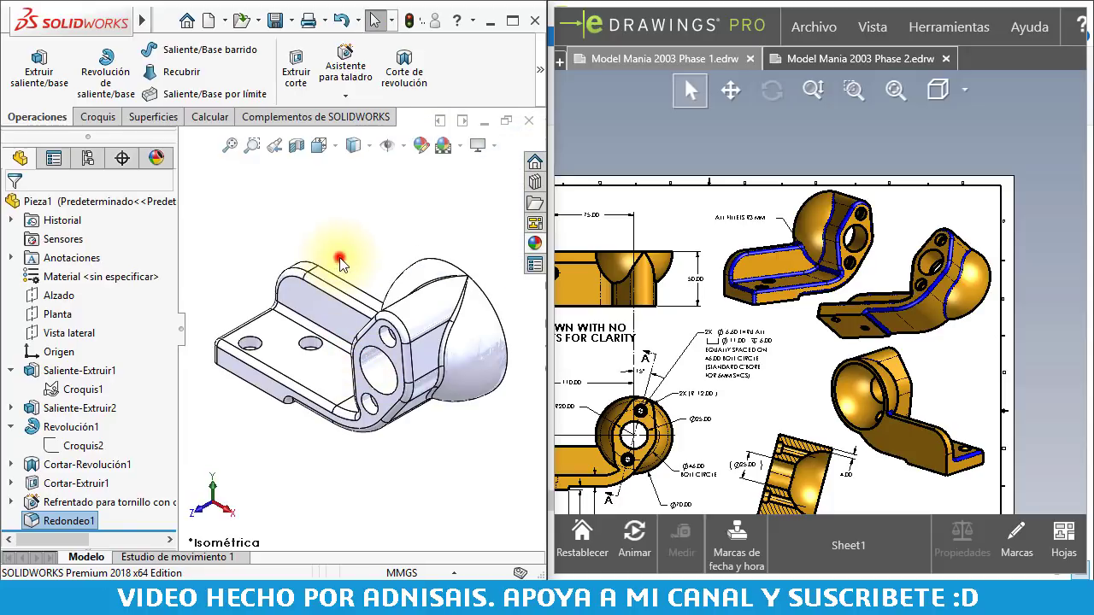
{"action": "mouse_move", "coordinate": [337, 248]}
{"action": "middle_mouse_down"}
{"action": "mouse_move", "coordinate": [317, 282]}
{"action": "mouse_move", "coordinate": [410, 298]}
{"action": "mouse_move", "coordinate": [335, 313]}
{"action": "mouse_move", "coordinate": [403, 330]}
{"action": "mouse_move", "coordinate": [389, 322]}
{"action": "mouse_move", "coordinate": [386, 348]}
{"action": "mouse_move", "coordinate": [401, 326]}
{"action": "middle_mouse_up"}
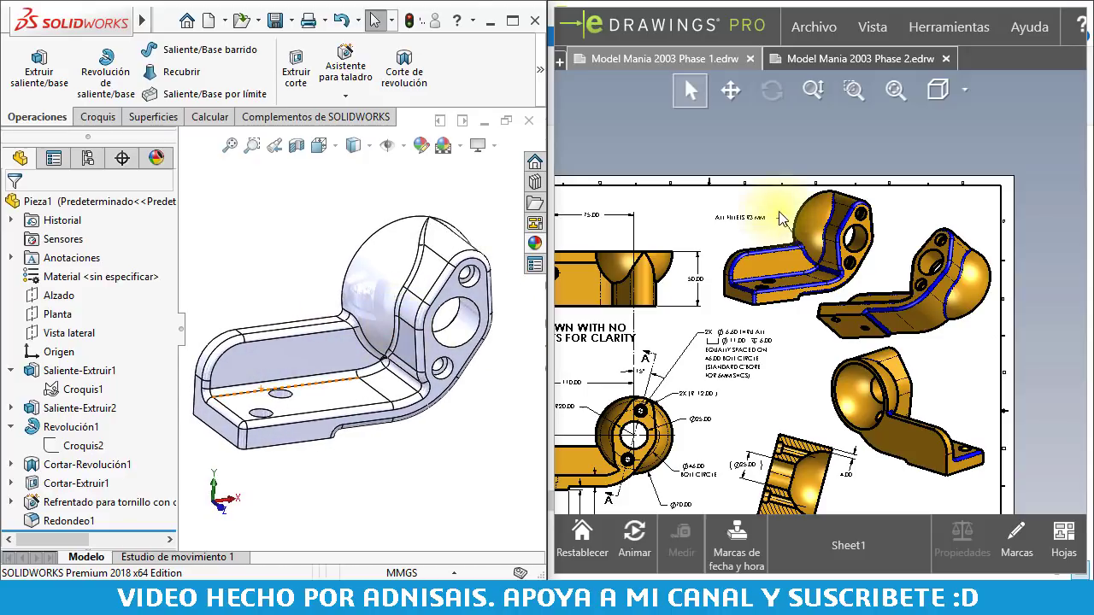
{"action": "left_click", "coordinate": [841, 60]}
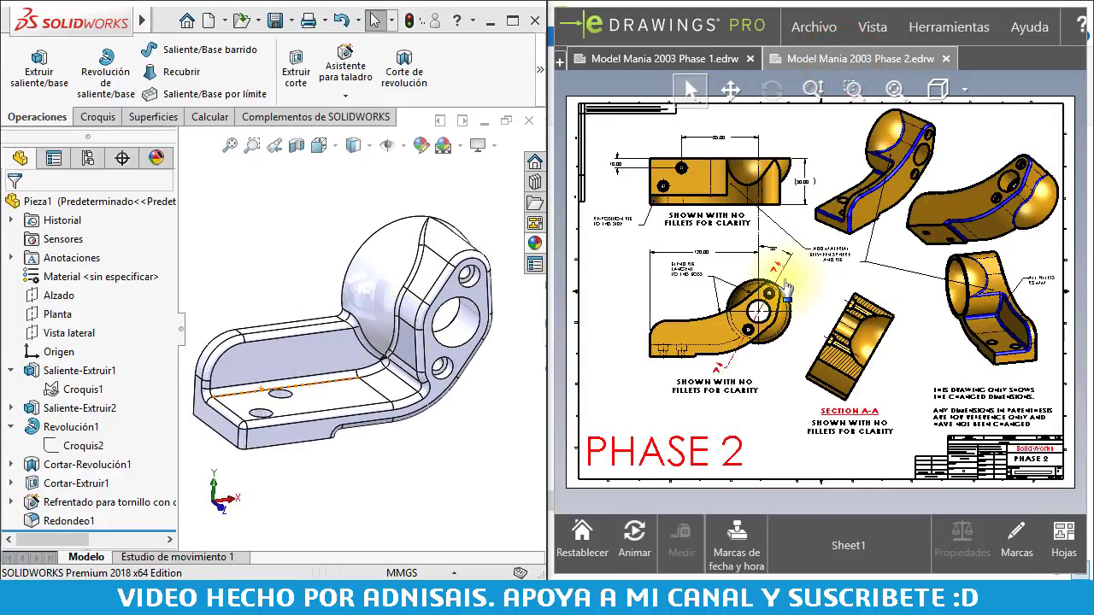
{"action": "scroll", "coordinate": [722, 229], "scroll_direction": "up", "scroll_amount": 1}
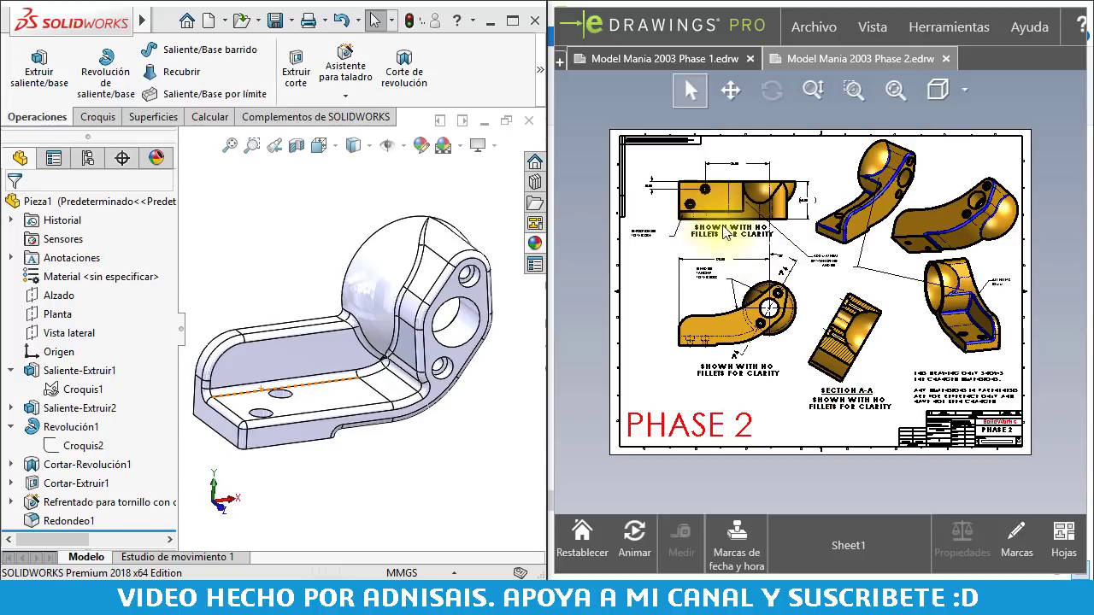
{"action": "scroll", "coordinate": [725, 231], "scroll_direction": "down", "scroll_amount": 3}
{"action": "scroll", "coordinate": [743, 239], "scroll_direction": "down", "scroll_amount": 2}
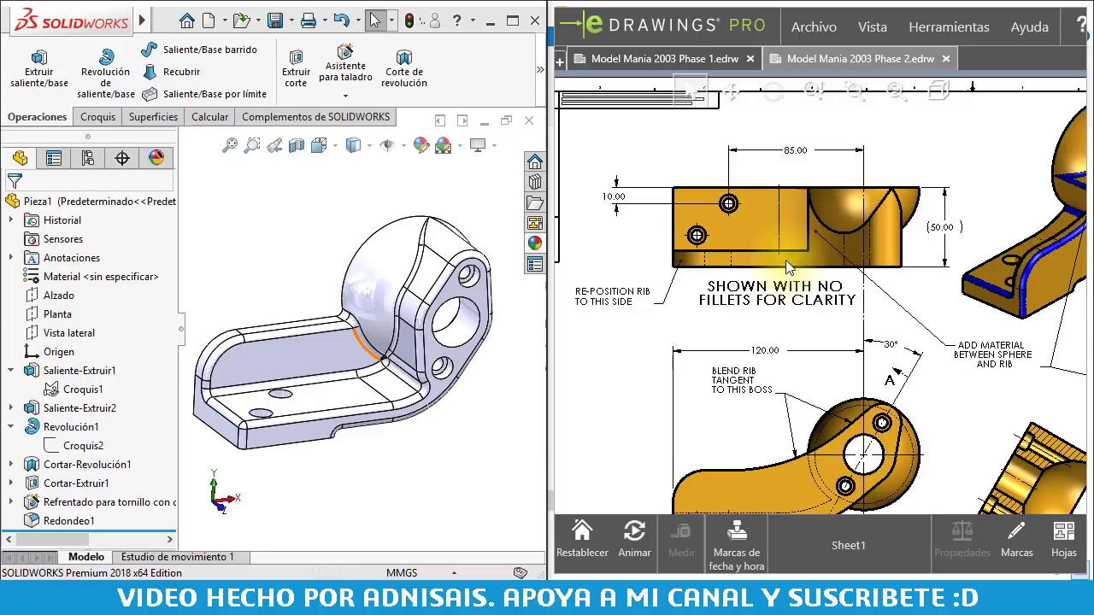
{"action": "scroll", "coordinate": [779, 290], "scroll_direction": "up", "scroll_amount": 2}
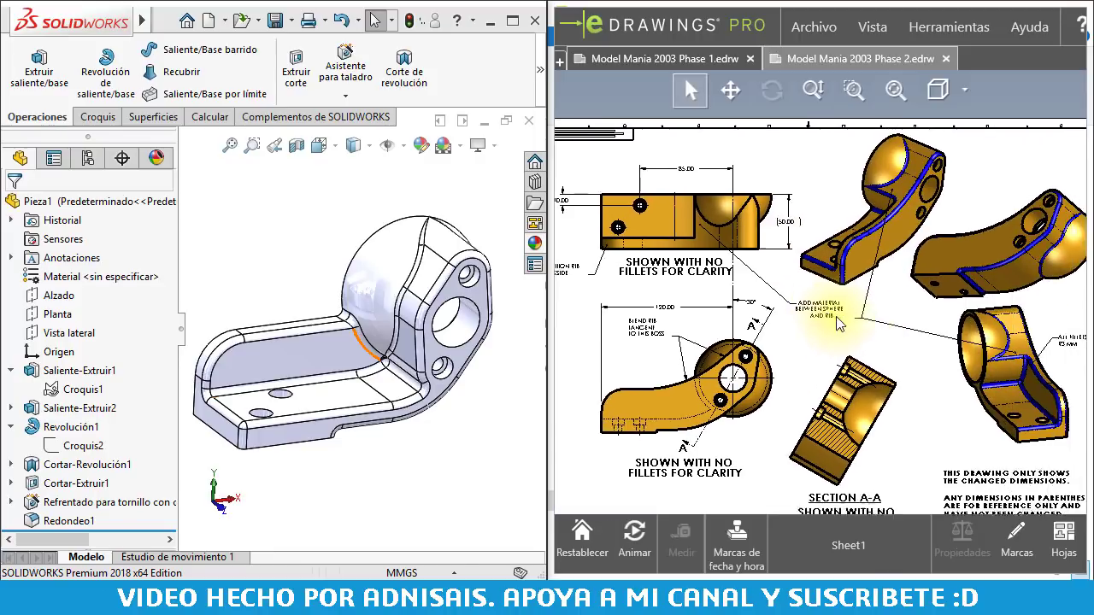
{"action": "middle_click_drag", "start_coordinate": [995, 364], "coordinate": [973, 307]}
{"action": "scroll", "coordinate": [763, 275], "scroll_direction": "down", "scroll_amount": 3}
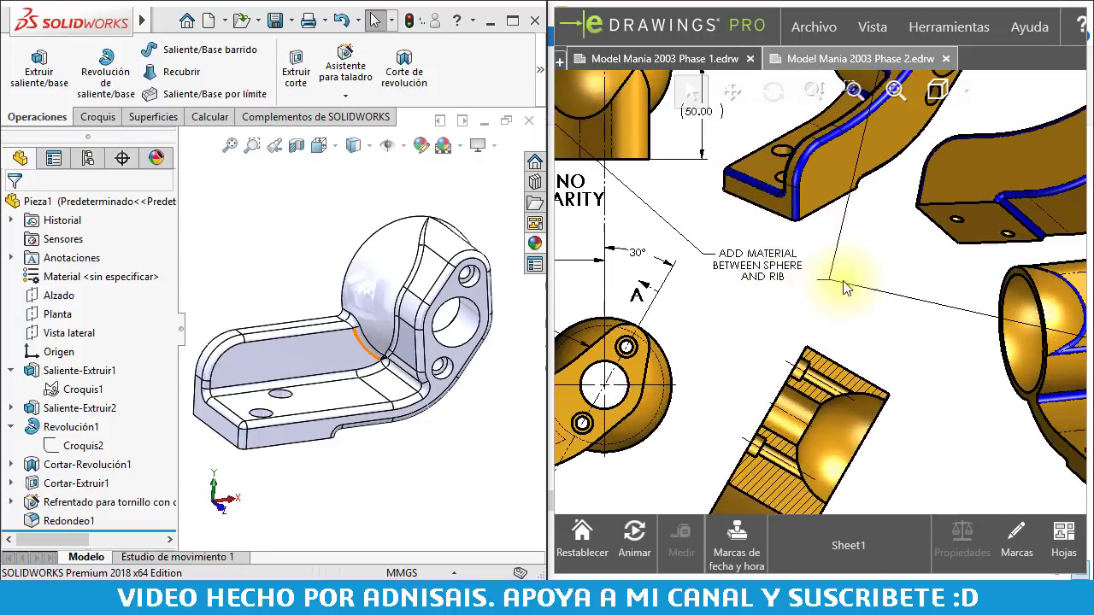
{"action": "middle_click_drag", "start_coordinate": [1001, 291], "coordinate": [859, 261]}
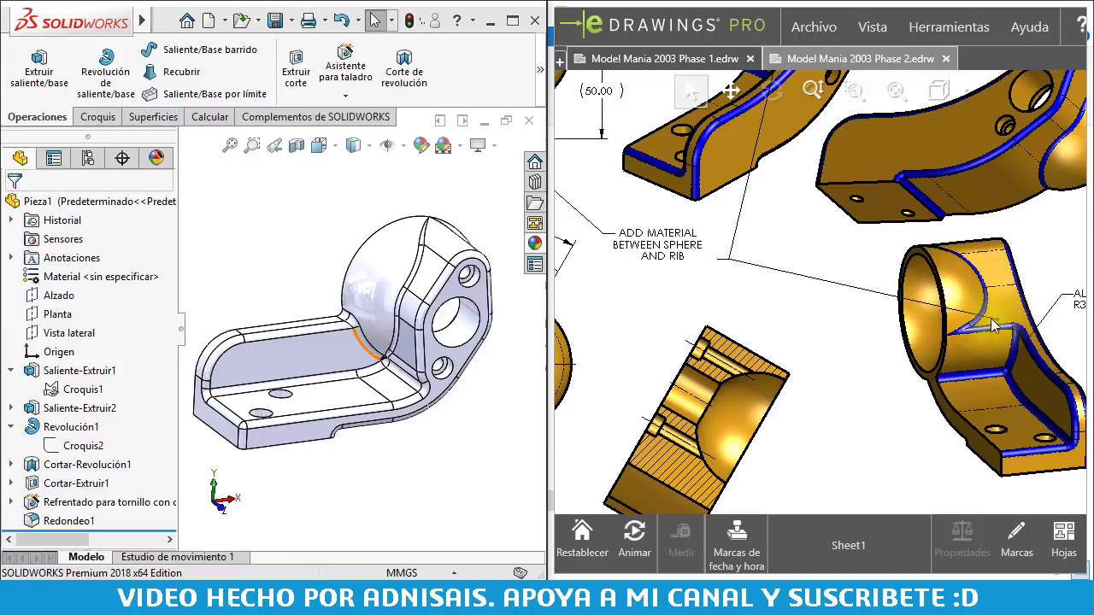
{"action": "scroll", "coordinate": [993, 325], "scroll_direction": "up", "scroll_amount": 3}
{"action": "scroll", "coordinate": [779, 259], "scroll_direction": "down", "scroll_amount": 3}
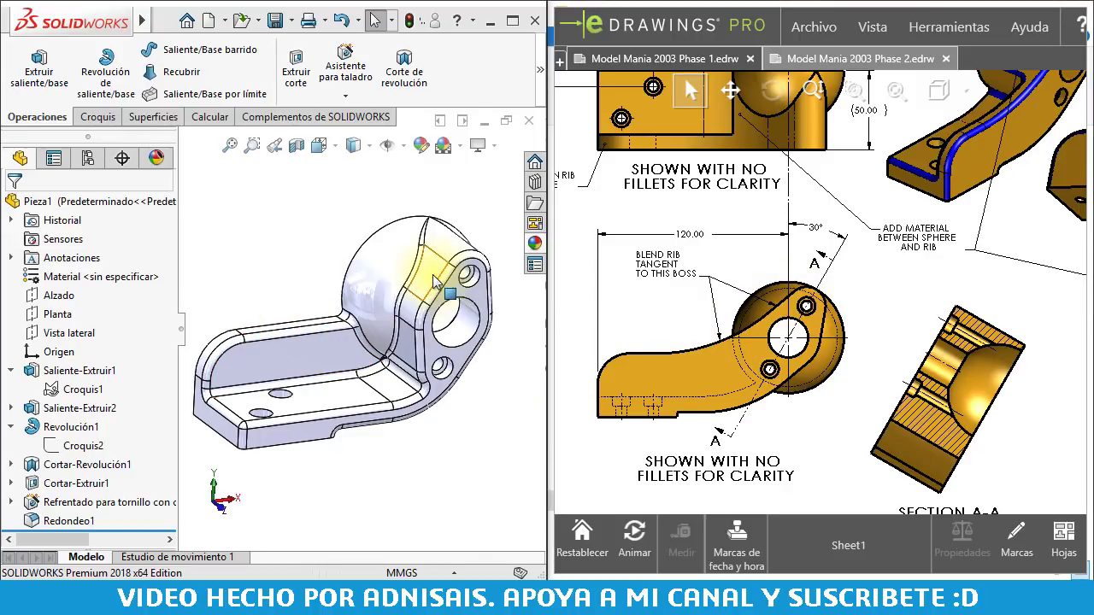
{"action": "middle_click_drag", "start_coordinate": [731, 255], "coordinate": [768, 294]}
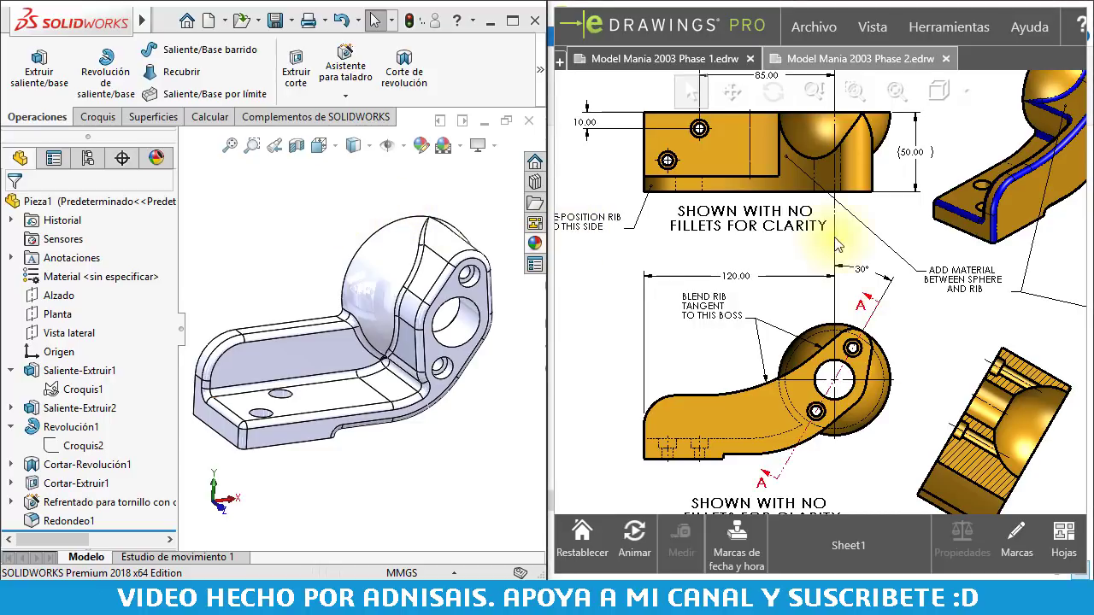
{"action": "middle_click_drag", "start_coordinate": [838, 246], "coordinate": [889, 249]}
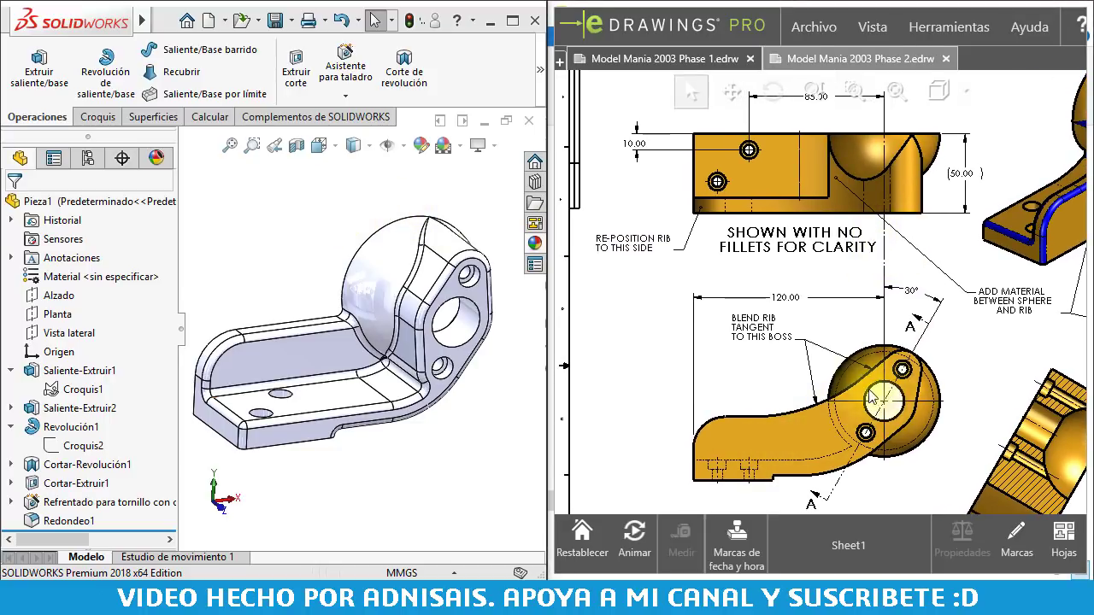
Show Croquis1's dimensions and change the rib angle from 15° to 30°
{"action": "left_click", "coordinate": [315, 238]}
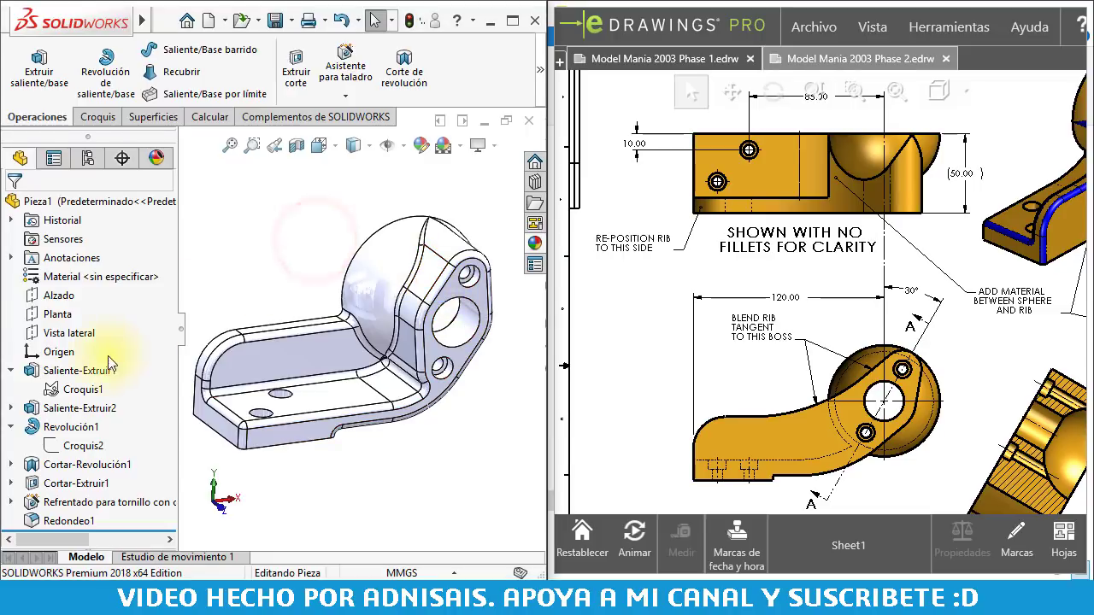
{"action": "left_click", "coordinate": [83, 389]}
{"action": "left_click", "coordinate": [83, 389]}
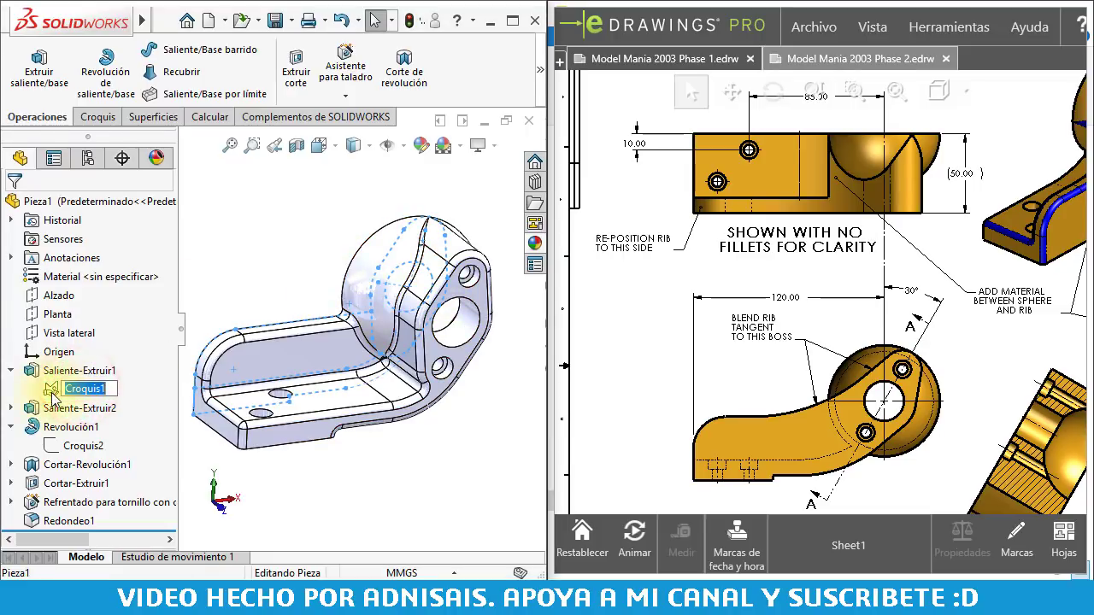
{"action": "left_click", "coordinate": [47, 393]}
{"action": "middle_click_drag", "start_coordinate": [403, 214], "coordinate": [436, 224]}
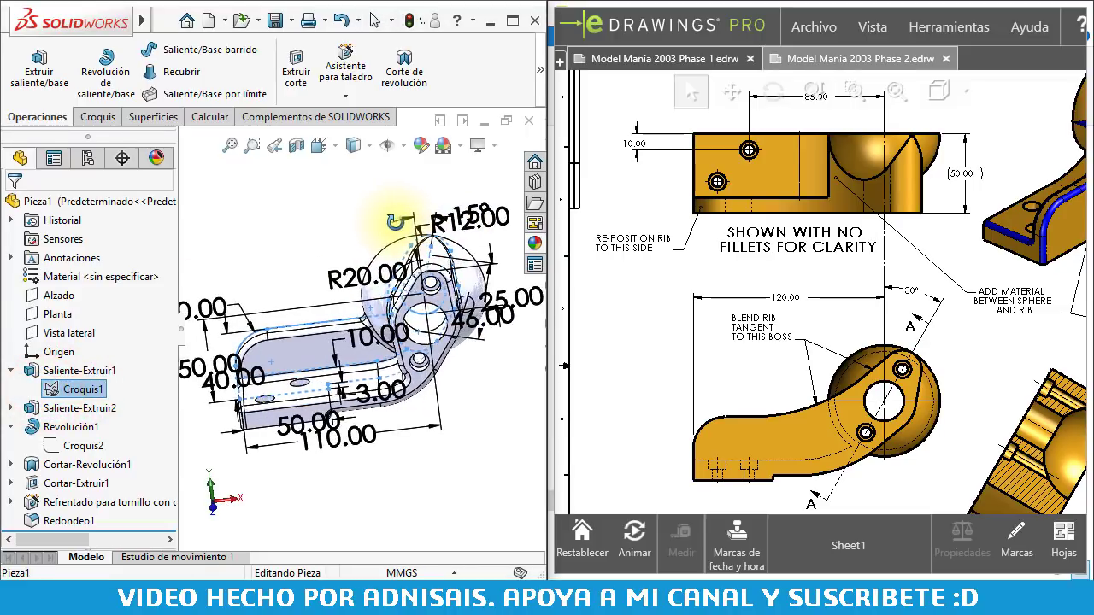
{"action": "scroll", "coordinate": [436, 224], "scroll_direction": "down", "scroll_amount": 2}
{"action": "scroll", "coordinate": [434, 236], "scroll_direction": "down", "scroll_amount": 2}
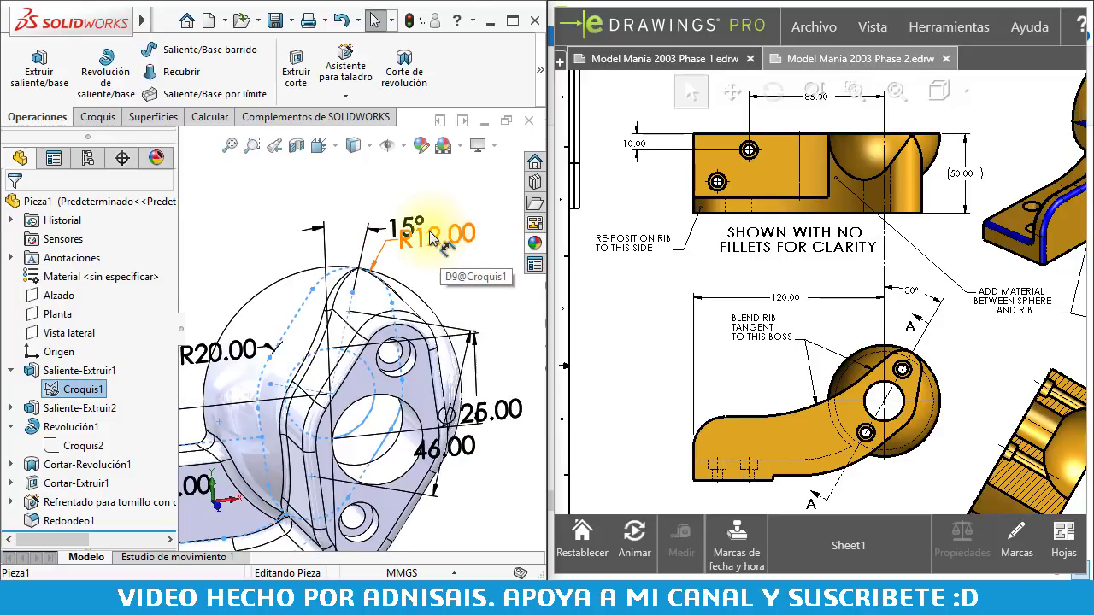
{"action": "left_click", "coordinate": [387, 221]}
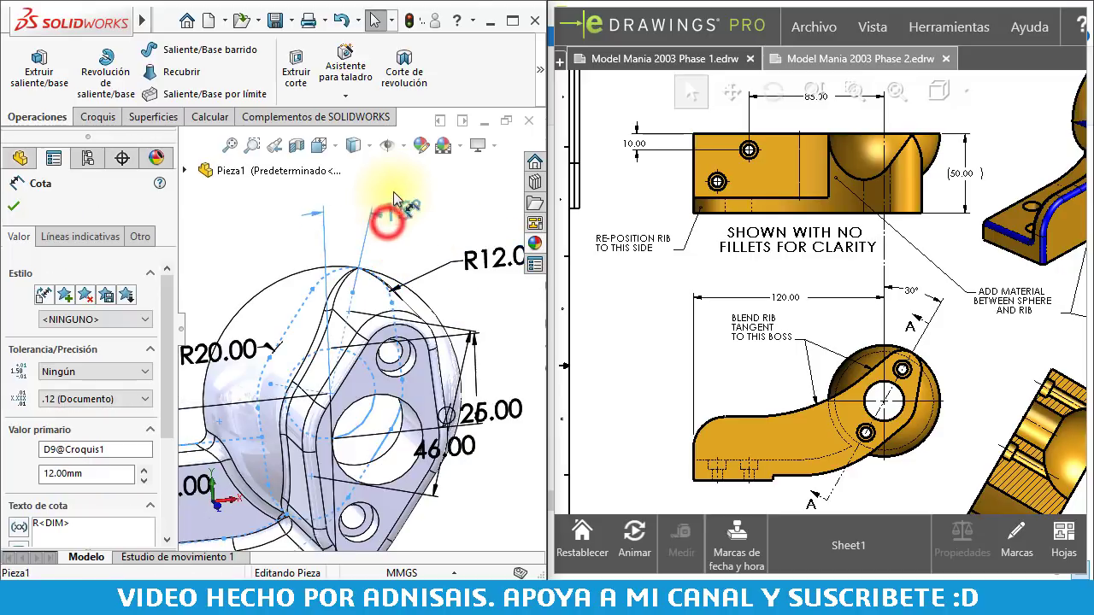
{"action": "double_click", "coordinate": [400, 191]}
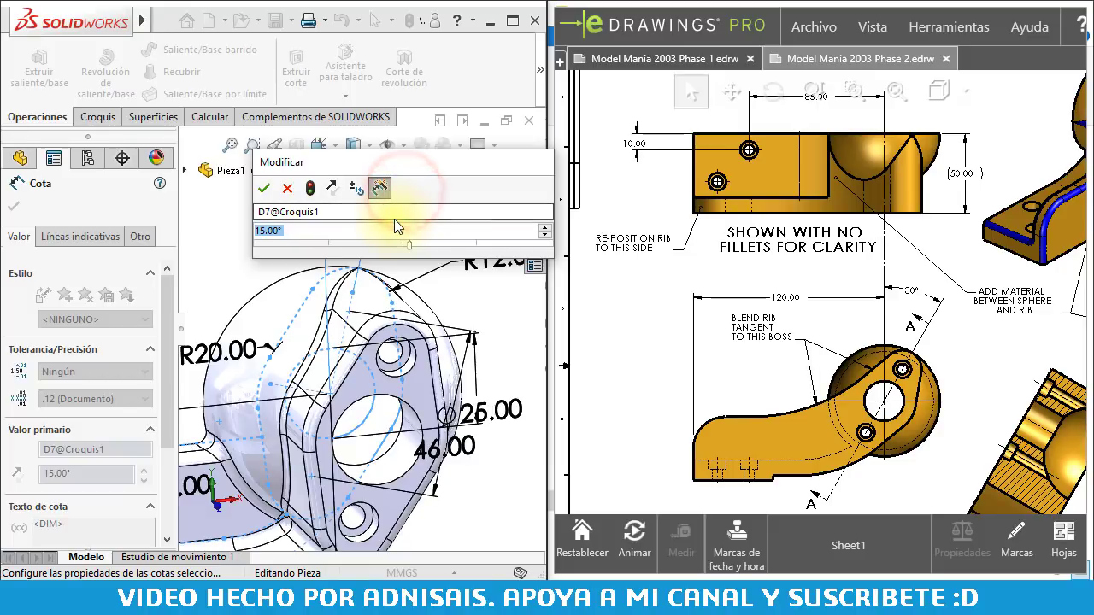
{"action": "type", "text": "30"}
{"action": "key", "text": "Return"}
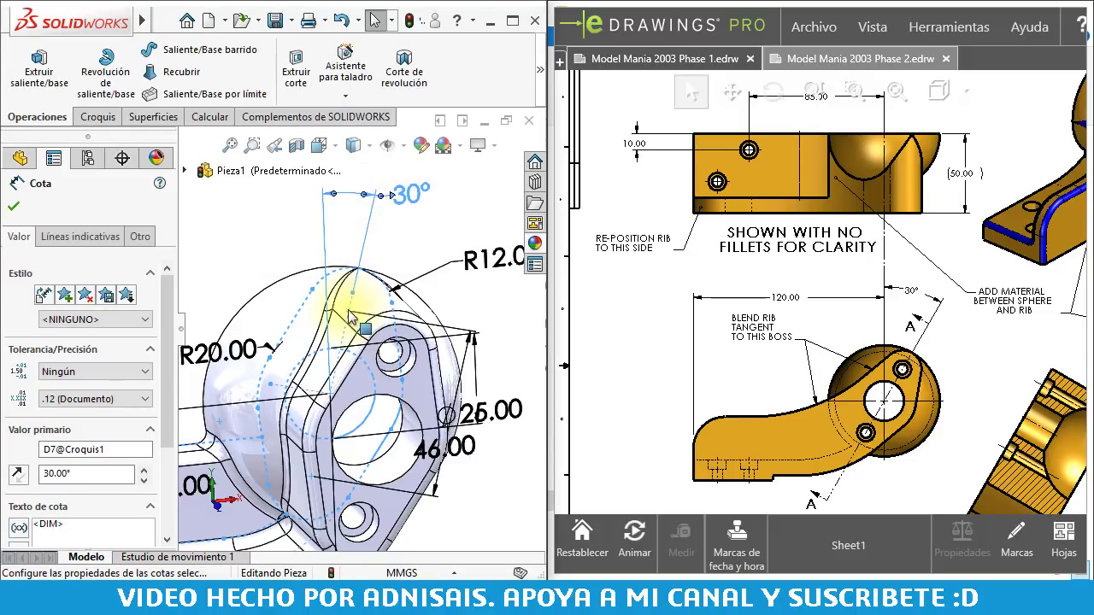
{"action": "scroll", "coordinate": [393, 316], "scroll_direction": "up", "scroll_amount": 4}
Change the second boss extrusion's length from 110 to 120 mm and rebuild
{"action": "left_click", "coordinate": [287, 253]}
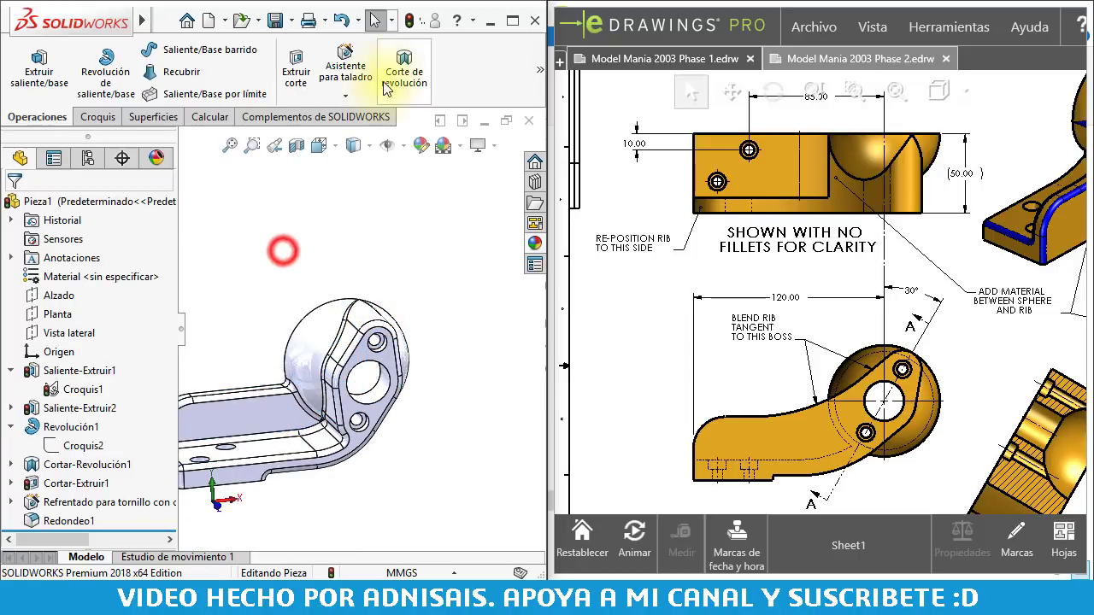
{"action": "scroll", "coordinate": [316, 417], "scroll_direction": "up", "scroll_amount": 3}
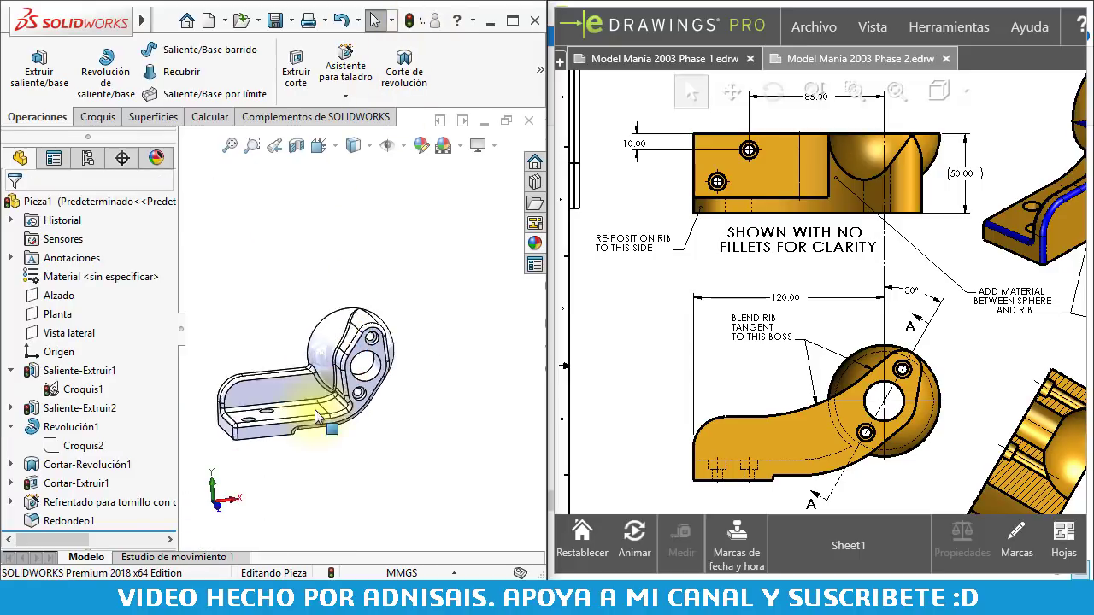
{"action": "left_click", "coordinate": [252, 389]}
{"action": "scroll", "coordinate": [252, 389], "scroll_direction": "down", "scroll_amount": 2}
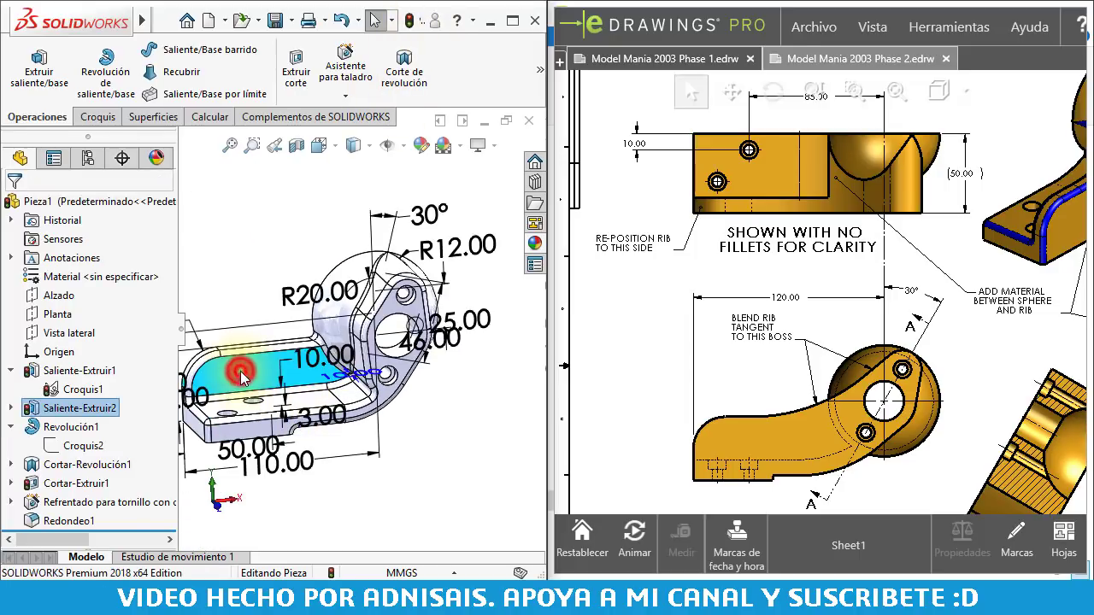
{"action": "double_click", "coordinate": [278, 463]}
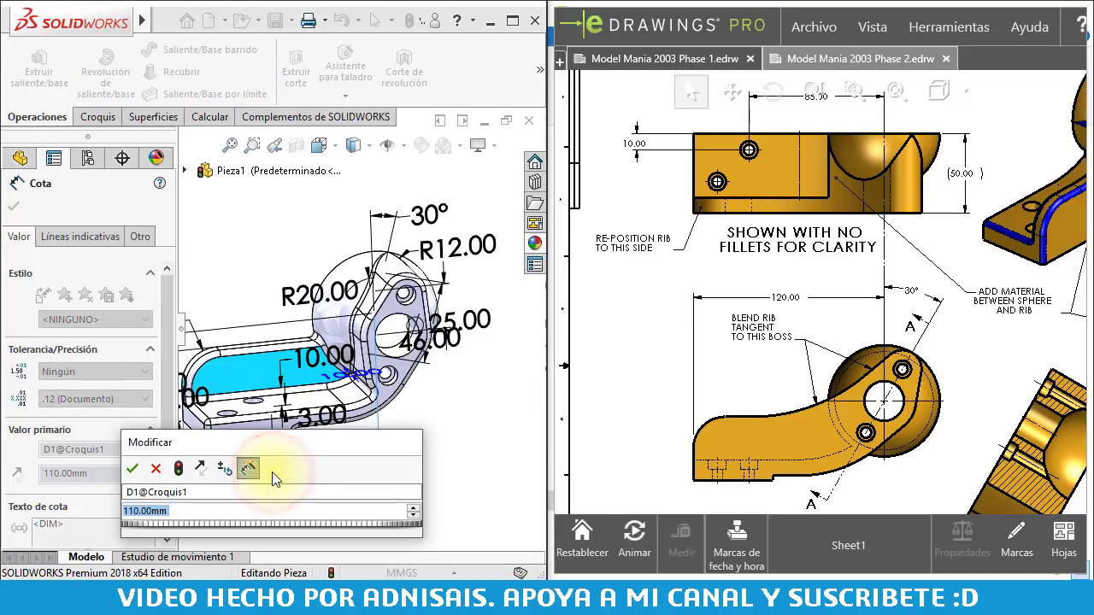
{"action": "type", "text": "120"}
{"action": "key", "text": "Return"}
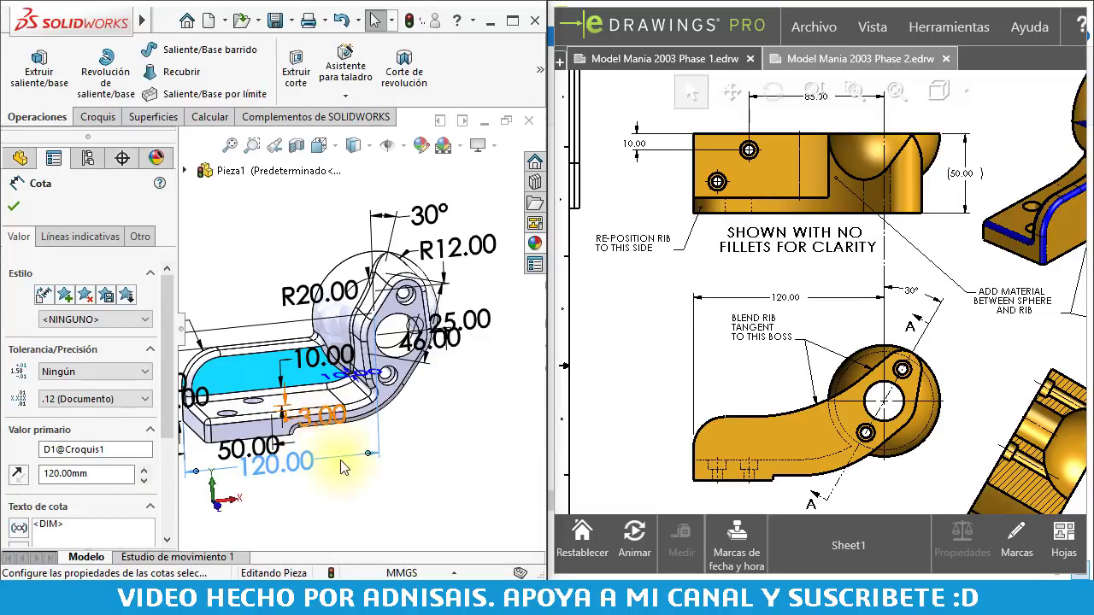
{"action": "left_click", "coordinate": [403, 517]}
{"action": "left_click", "coordinate": [69, 505]}
Move the counterbored holes: spacing 75 to 85 mm, edge offset 20 to 10 mm
{"action": "double_click", "coordinate": [68, 505]}
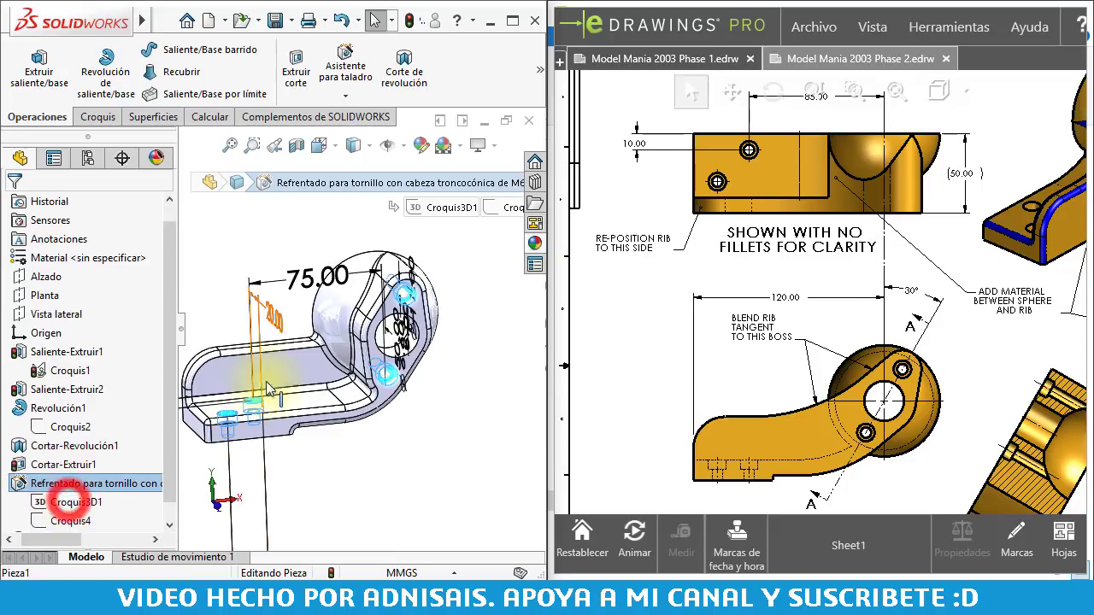
{"action": "double_click", "coordinate": [301, 288]}
{"action": "type", "text": "85"}
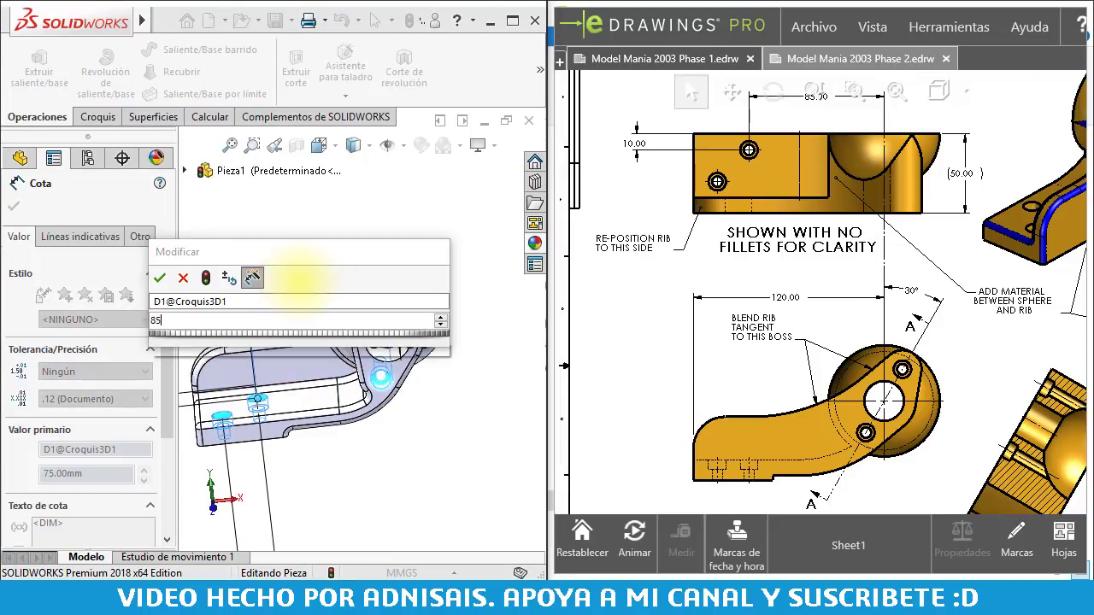
{"action": "key", "text": "Return"}
{"action": "middle_click_drag", "start_coordinate": [301, 283], "coordinate": [271, 373]}
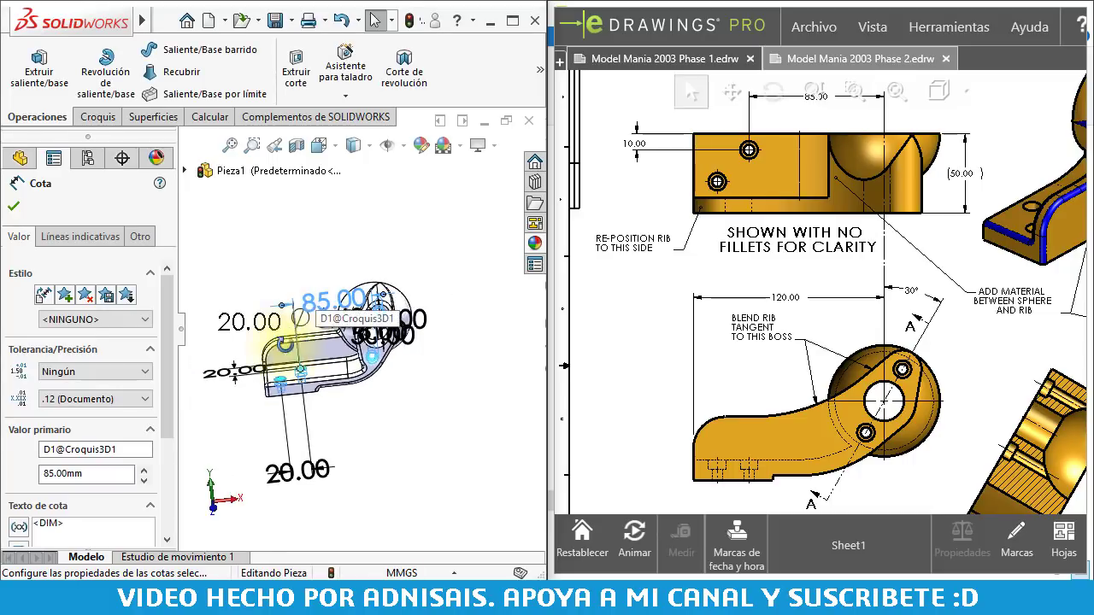
{"action": "scroll", "coordinate": [248, 350], "scroll_direction": "down", "scroll_amount": 3}
{"action": "double_click", "coordinate": [248, 342]}
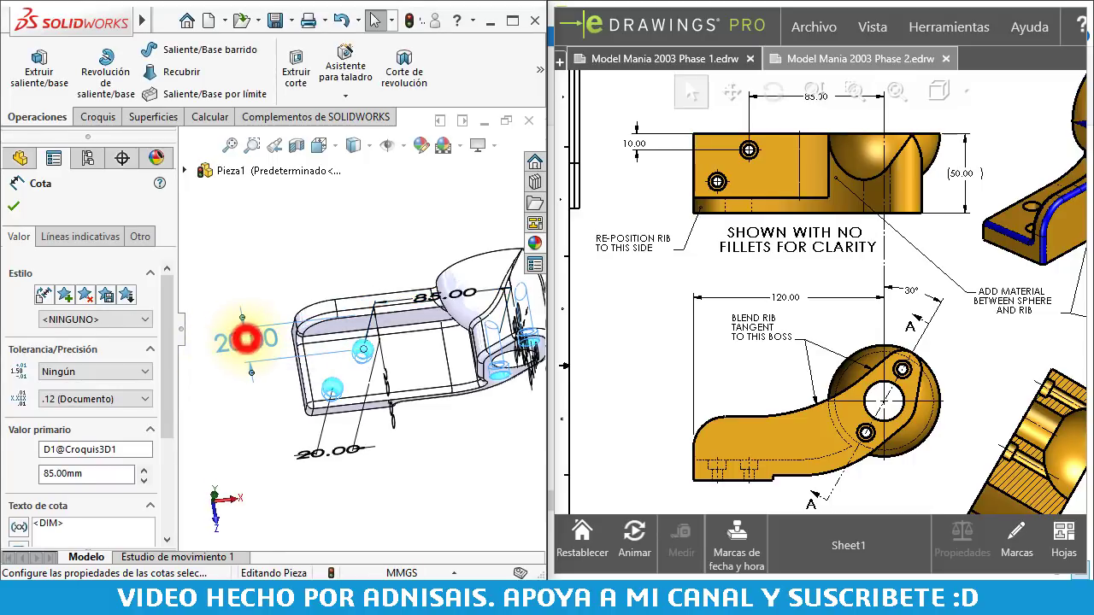
{"action": "type", "text": "10"}
{"action": "key", "text": "Return"}
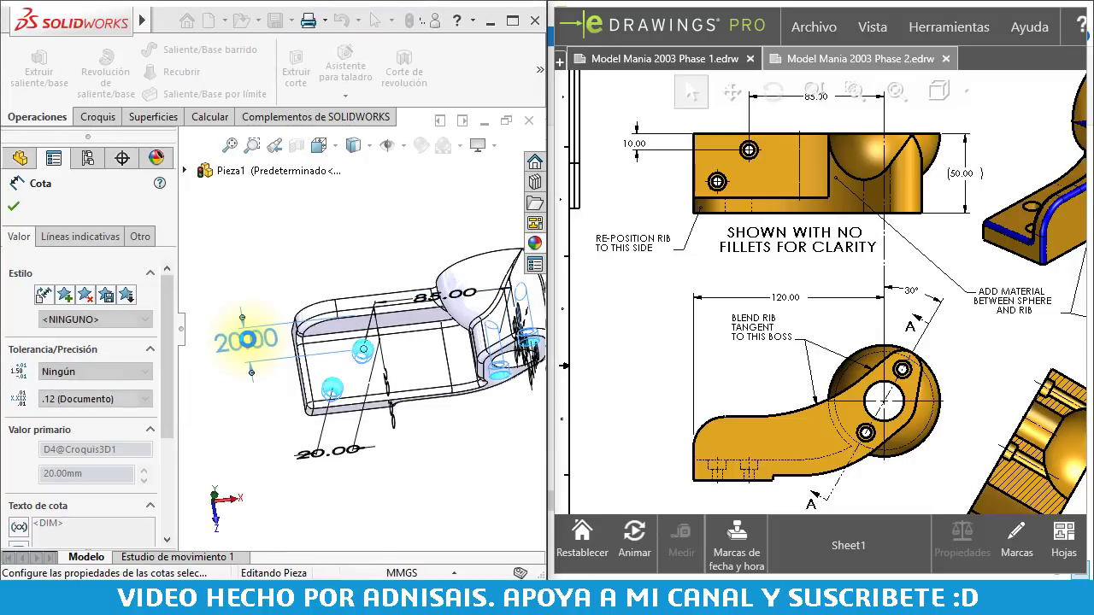
{"action": "left_click", "coordinate": [295, 277]}
{"action": "middle_click_drag", "start_coordinate": [295, 278], "coordinate": [380, 248]}
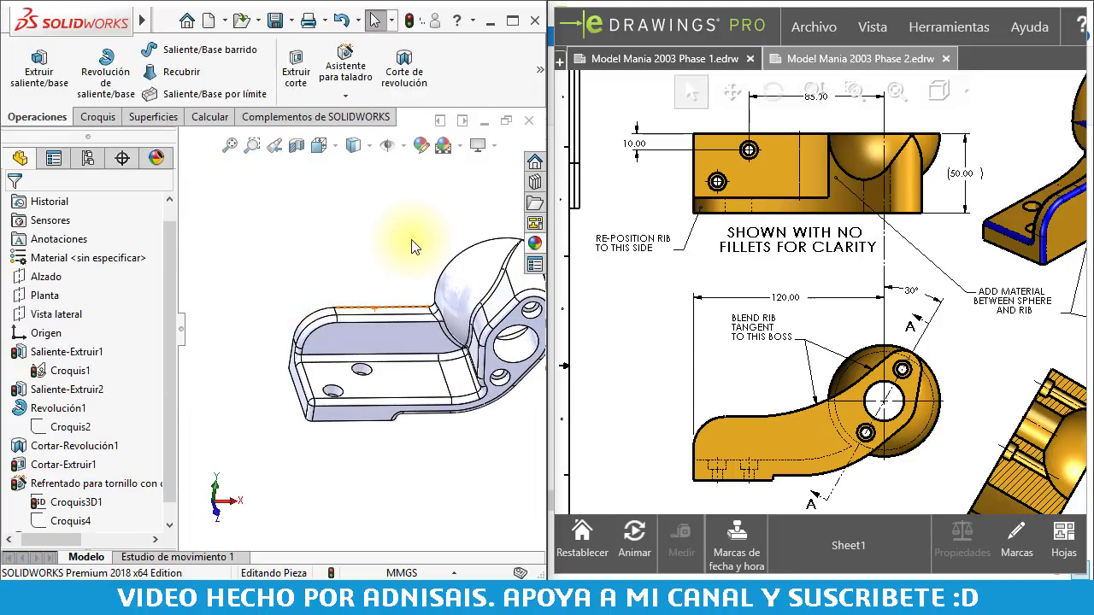
Fit the bracket in view, select its base top face, and open the rebuild error report
{"action": "key", "text": "f"}
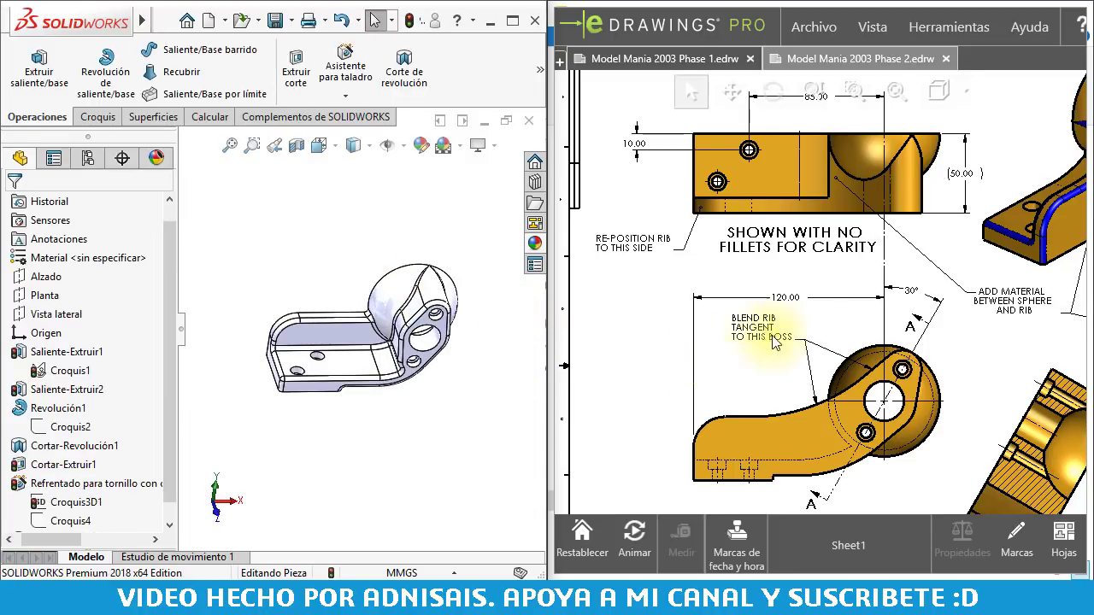
{"action": "scroll", "coordinate": [775, 340], "scroll_direction": "down", "scroll_amount": 1}
{"action": "scroll", "coordinate": [824, 250], "scroll_direction": "down", "scroll_amount": 1}
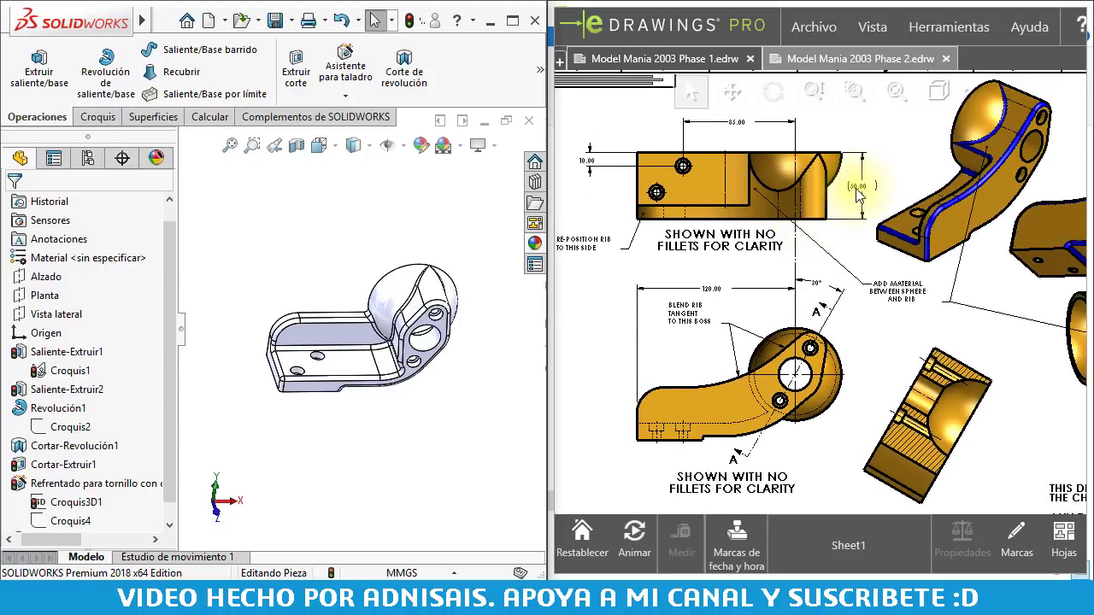
{"action": "scroll", "coordinate": [866, 180], "scroll_direction": "up", "scroll_amount": 2}
{"action": "scroll", "coordinate": [865, 209], "scroll_direction": "down", "scroll_amount": 2}
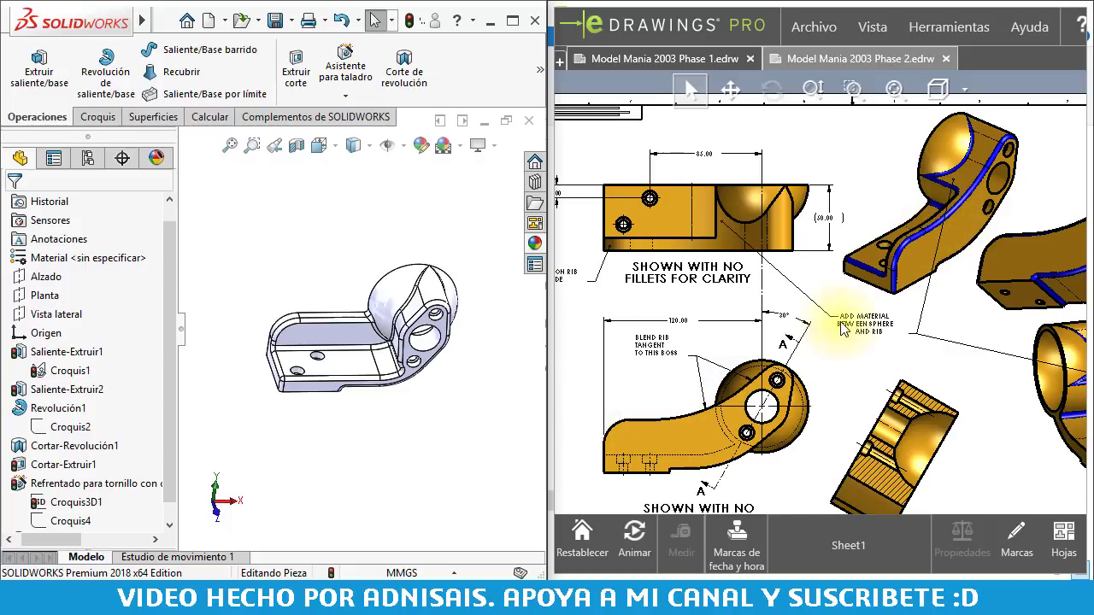
{"action": "left_click", "coordinate": [340, 341]}
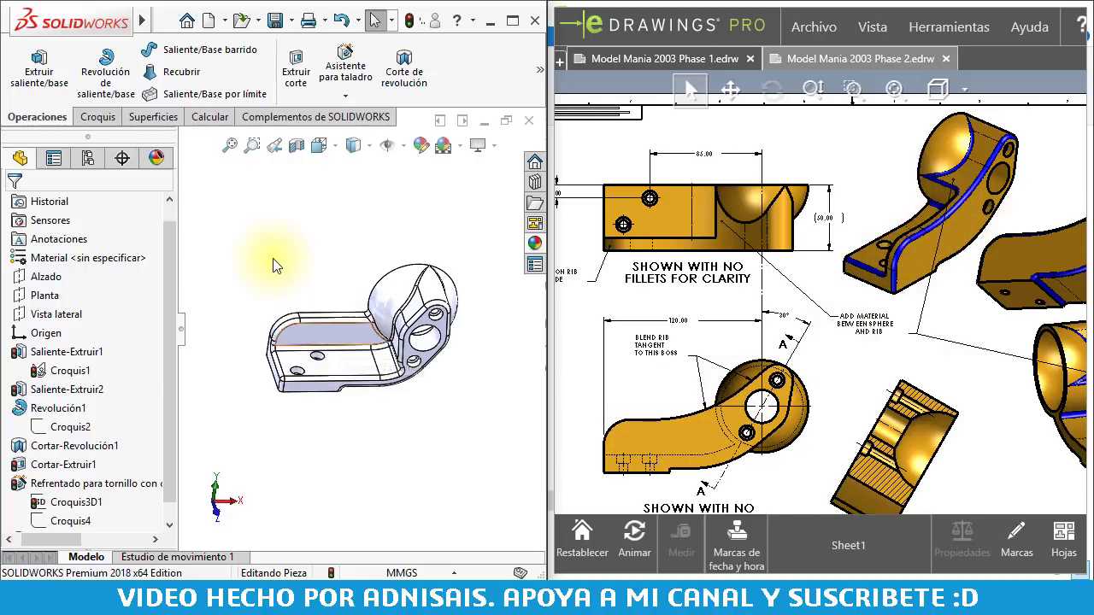
{"action": "left_click", "coordinate": [282, 249]}
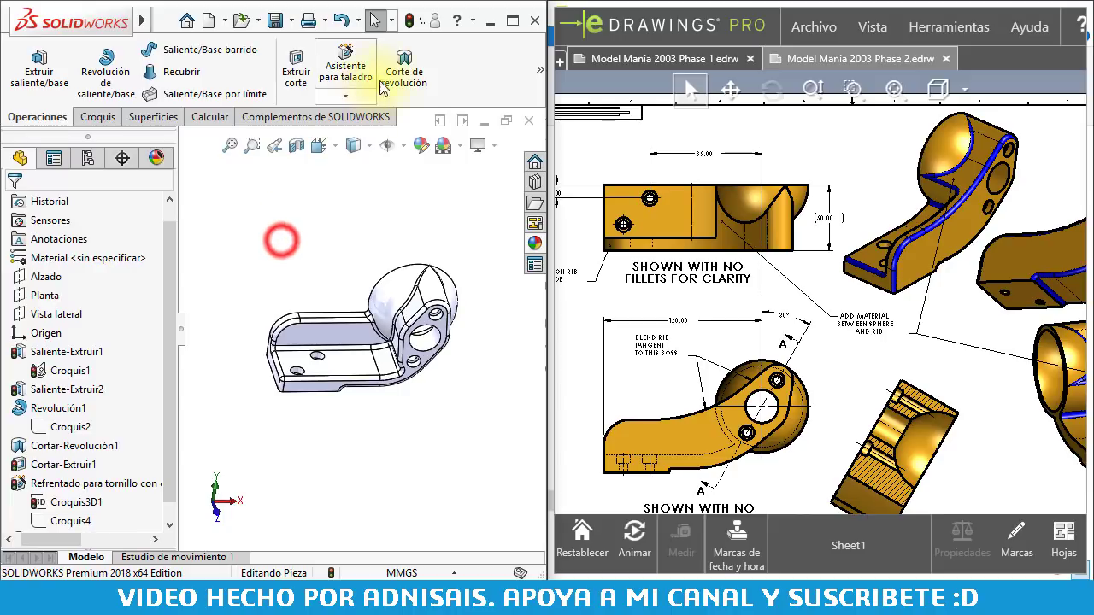
Read the report explaining Redondeo1's fillet failure, then close it
{"action": "left_click", "coordinate": [408, 21]}
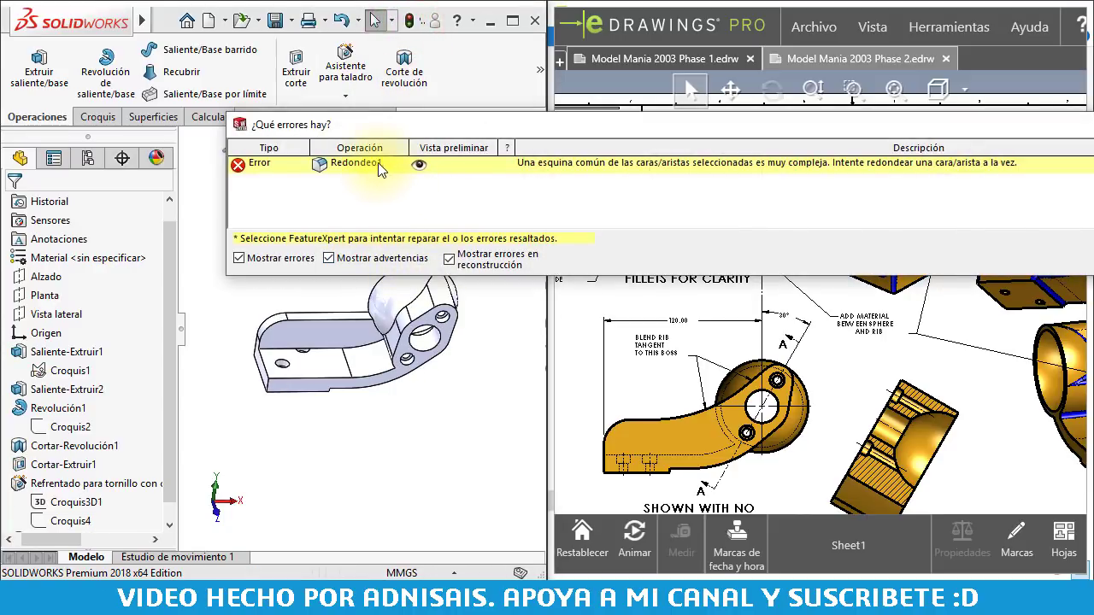
{"action": "left_click_drag", "start_coordinate": [508, 124], "coordinate": [319, 124]}
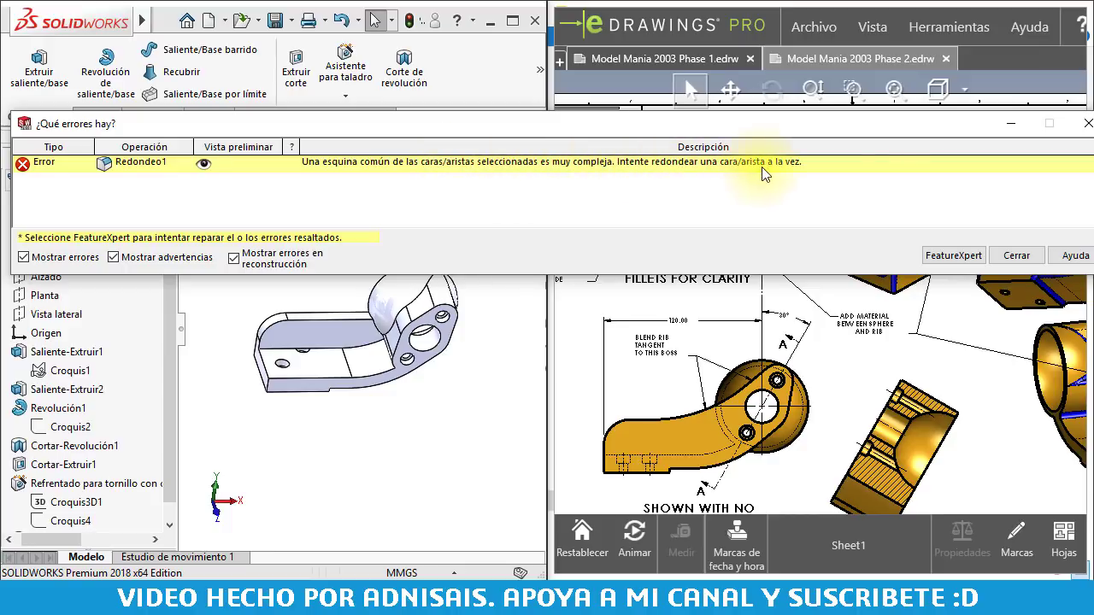
{"action": "left_click_drag", "start_coordinate": [898, 124], "coordinate": [852, 123]}
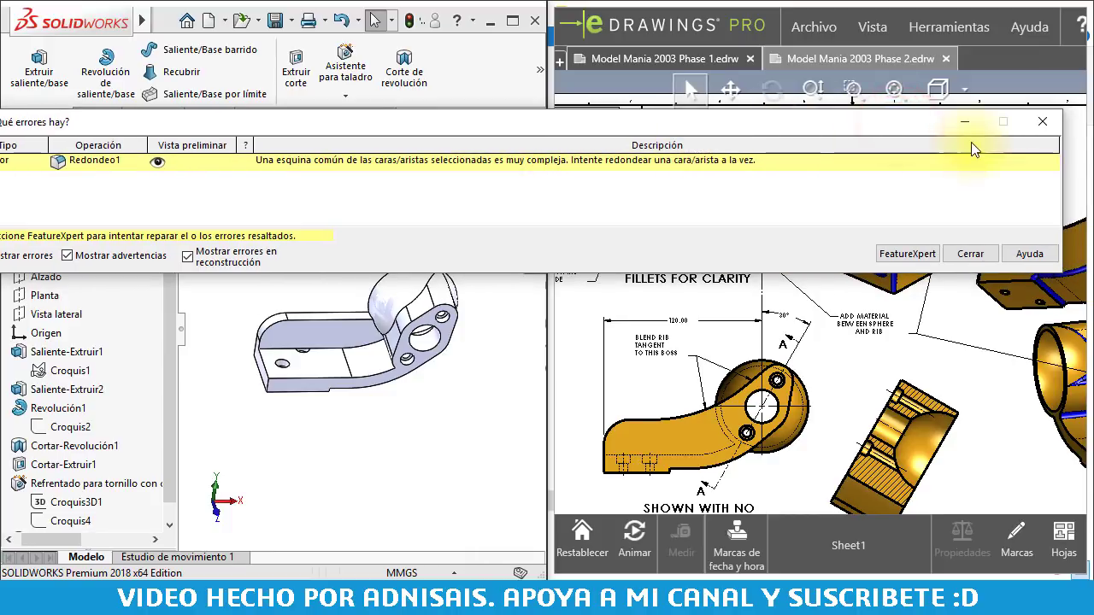
{"action": "left_click", "coordinate": [1043, 128]}
Drag the rollback bar above Redondeo1 and orbit to inspect the rib area
{"action": "middle_click_drag", "start_coordinate": [317, 294], "coordinate": [390, 272]}
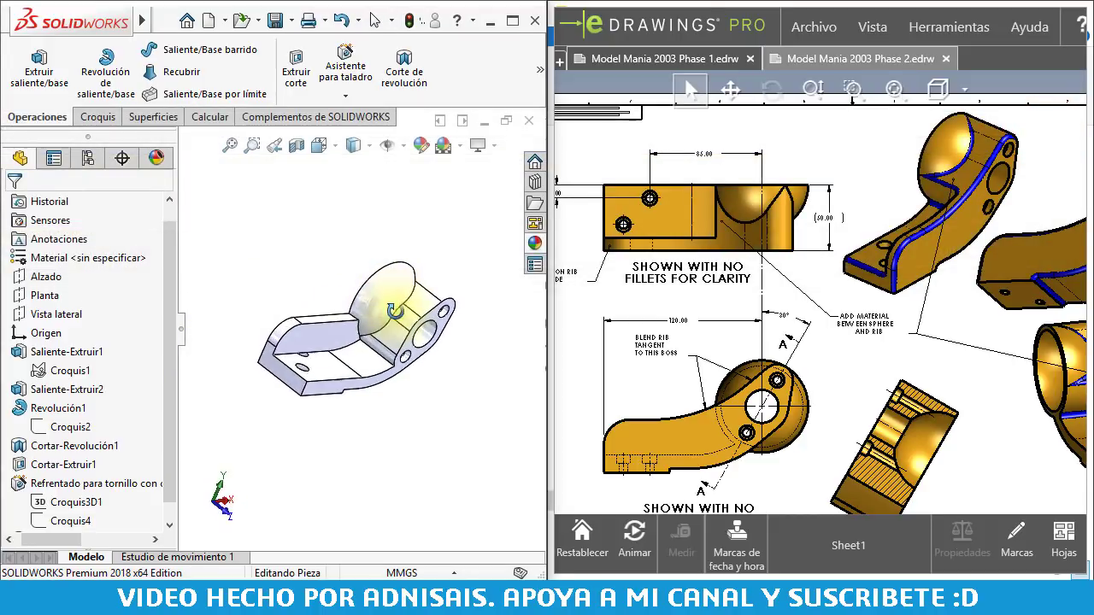
{"action": "left_click_drag", "start_coordinate": [168, 387], "coordinate": [167, 405]}
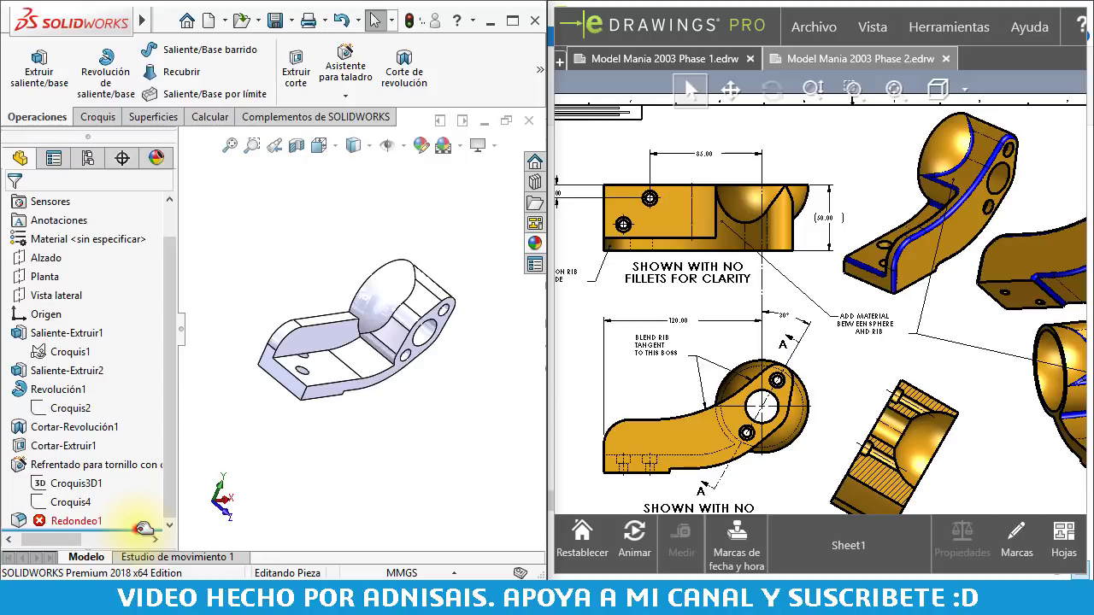
{"action": "left_click_drag", "start_coordinate": [144, 521], "coordinate": [144, 512]}
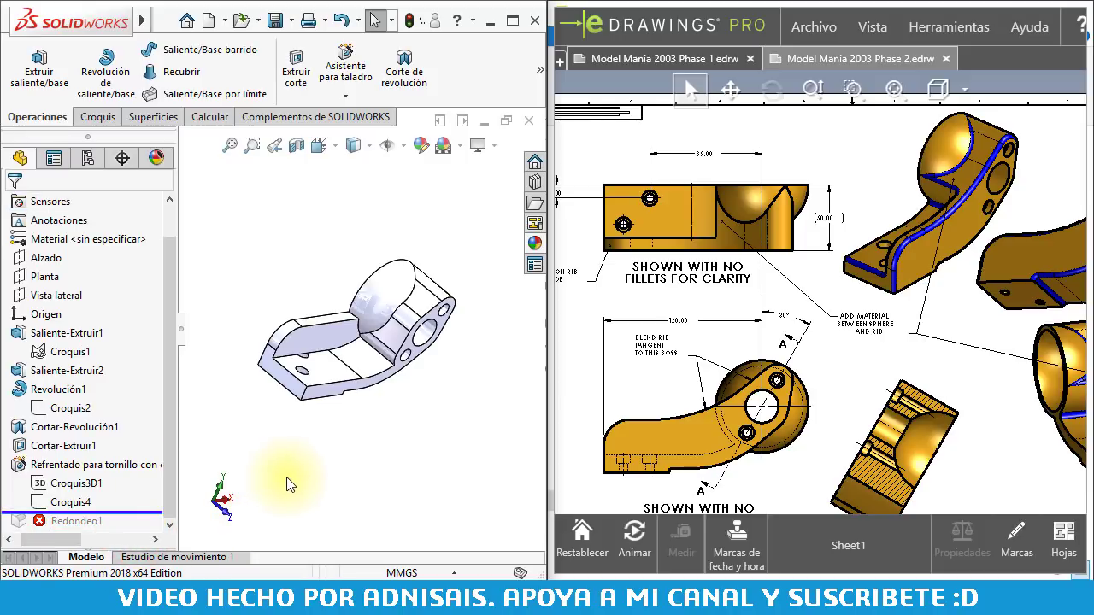
{"action": "scroll", "coordinate": [320, 368], "scroll_direction": "down", "scroll_amount": 2}
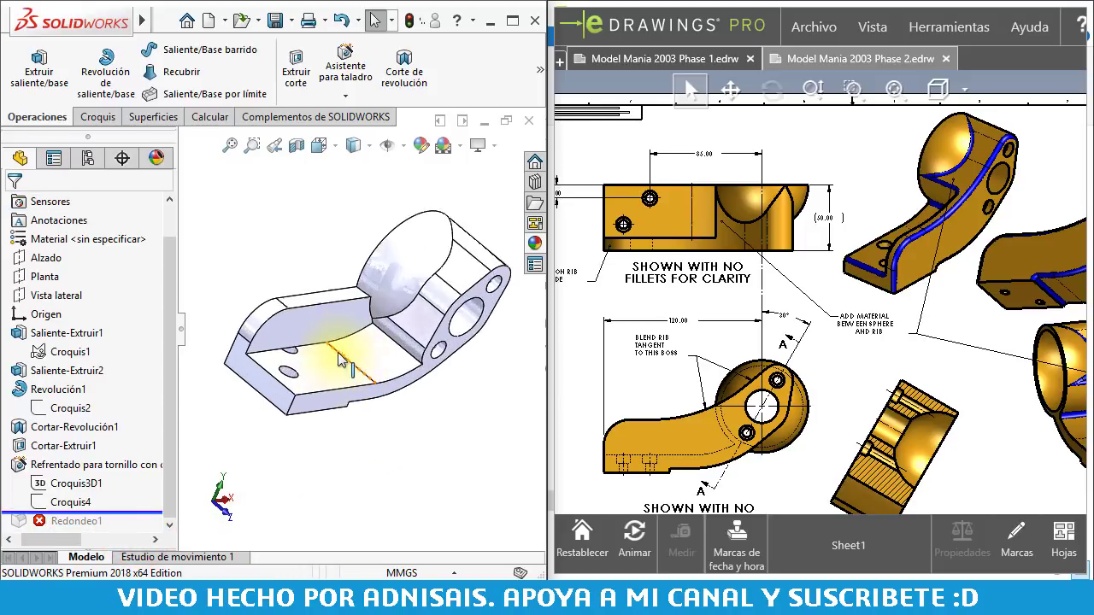
{"action": "scroll", "coordinate": [334, 312], "scroll_direction": "down", "scroll_amount": 3}
{"action": "scroll", "coordinate": [316, 342], "scroll_direction": "down", "scroll_amount": 2}
{"action": "scroll", "coordinate": [309, 345], "scroll_direction": "down", "scroll_amount": 2}
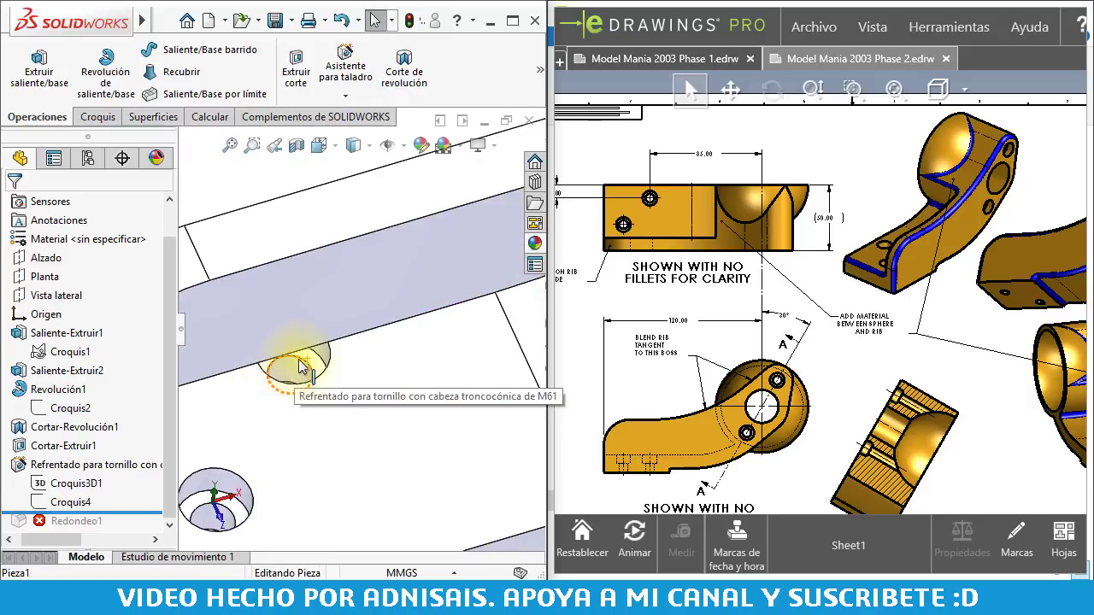
{"action": "scroll", "coordinate": [306, 346], "scroll_direction": "down", "scroll_amount": 2}
{"action": "scroll", "coordinate": [305, 315], "scroll_direction": "up", "scroll_amount": 2}
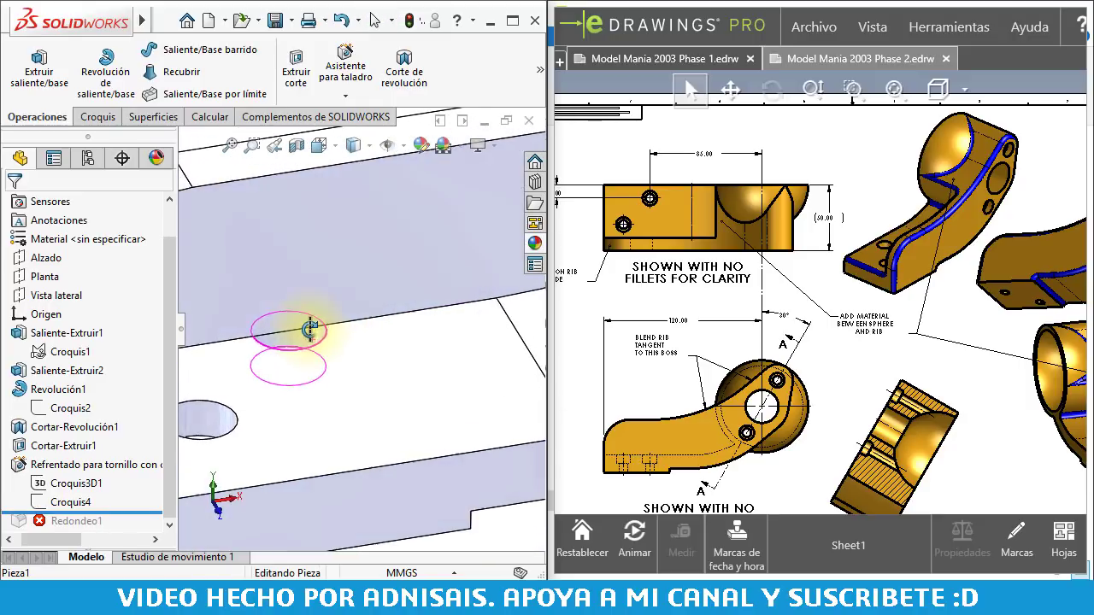
{"action": "scroll", "coordinate": [341, 303], "scroll_direction": "up", "scroll_amount": 2}
{"action": "scroll", "coordinate": [445, 278], "scroll_direction": "up", "scroll_amount": 2}
{"action": "mouse_move", "coordinate": [478, 282]}
{"action": "middle_mouse_down"}
{"action": "mouse_move", "coordinate": [488, 261]}
{"action": "mouse_move", "coordinate": [428, 256]}
{"action": "mouse_move", "coordinate": [579, 317]}
{"action": "mouse_move", "coordinate": [428, 293]}
{"action": "mouse_move", "coordinate": [439, 294]}
{"action": "mouse_move", "coordinate": [454, 322]}
{"action": "mouse_move", "coordinate": [390, 334]}
{"action": "mouse_move", "coordinate": [447, 317]}
{"action": "mouse_move", "coordinate": [416, 312]}
{"action": "mouse_move", "coordinate": [397, 331]}
{"action": "middle_mouse_up"}
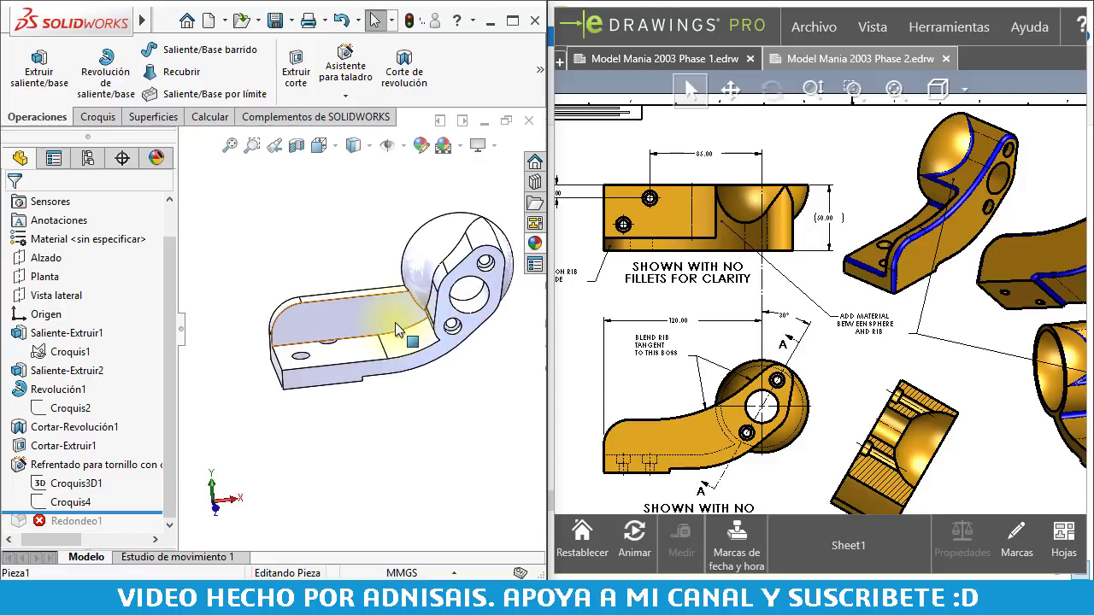
Identify the rib face's feature, then edit sketch Croquis1 from the feature tree
{"action": "left_click", "coordinate": [355, 329]}
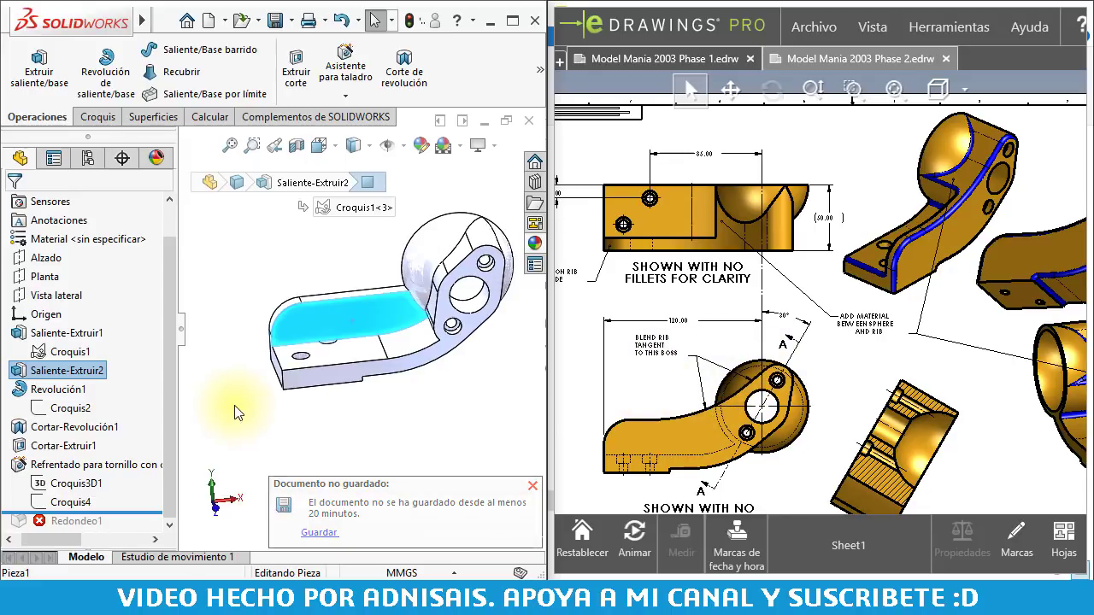
{"action": "left_click", "coordinate": [424, 428]}
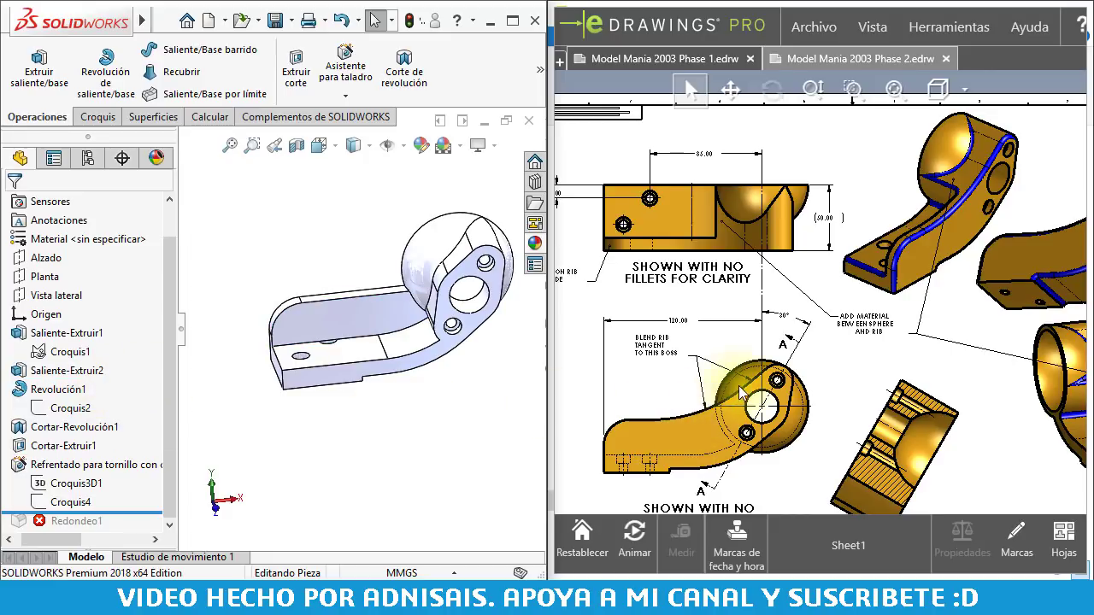
{"action": "scroll", "coordinate": [740, 392], "scroll_direction": "down", "scroll_amount": 2}
{"action": "scroll", "coordinate": [719, 402], "scroll_direction": "down", "scroll_amount": 2}
{"action": "scroll", "coordinate": [667, 283], "scroll_direction": "down", "scroll_amount": 1}
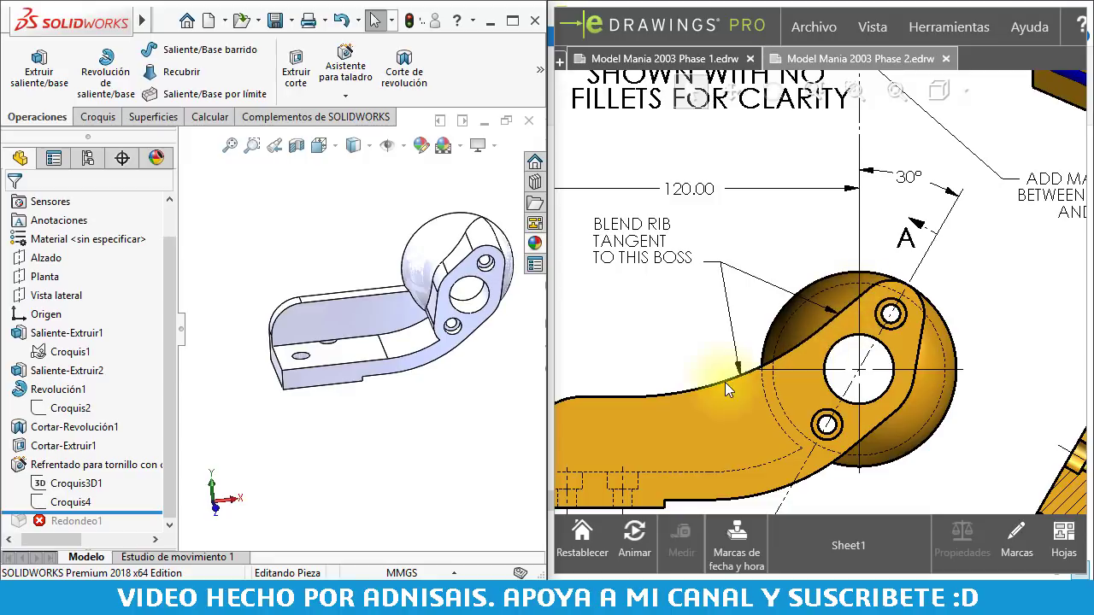
{"action": "left_click", "coordinate": [55, 349]}
{"action": "left_click", "coordinate": [73, 296]}
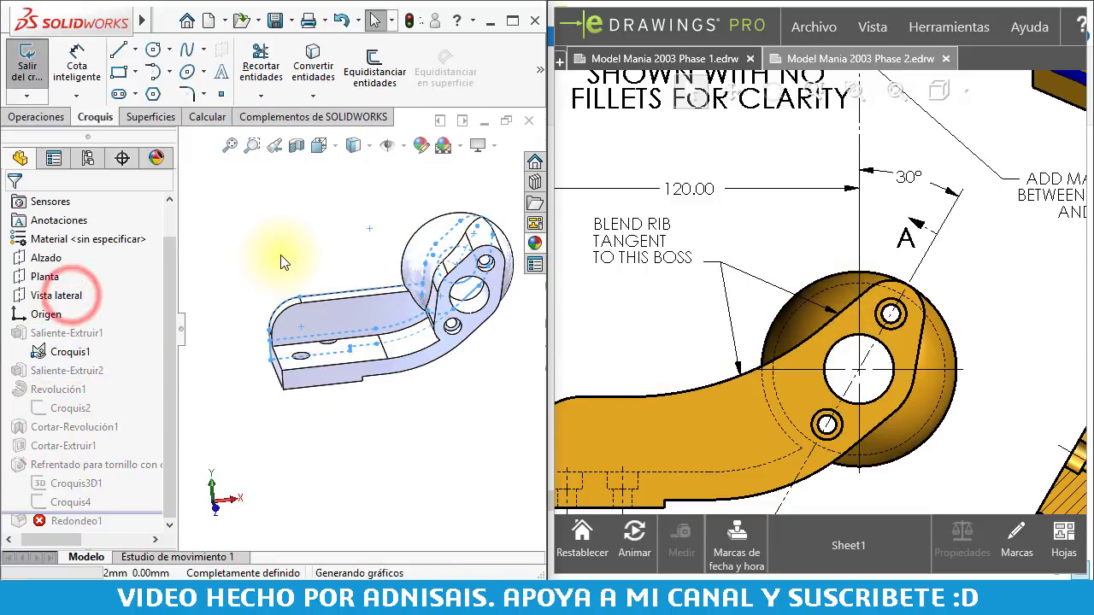
Draw a tangent arc from the R20 arc's endpoint to the top horizontal line
{"action": "scroll", "coordinate": [487, 346], "scroll_direction": "down", "scroll_amount": 1}
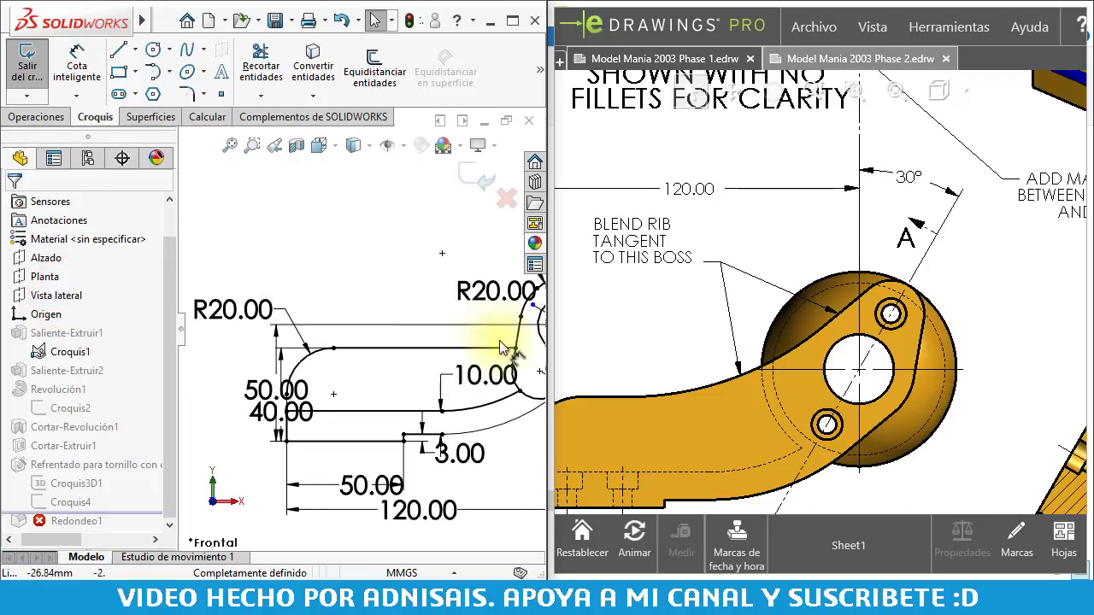
{"action": "scroll", "coordinate": [488, 347], "scroll_direction": "down", "scroll_amount": 1}
{"action": "scroll", "coordinate": [491, 342], "scroll_direction": "down", "scroll_amount": 1}
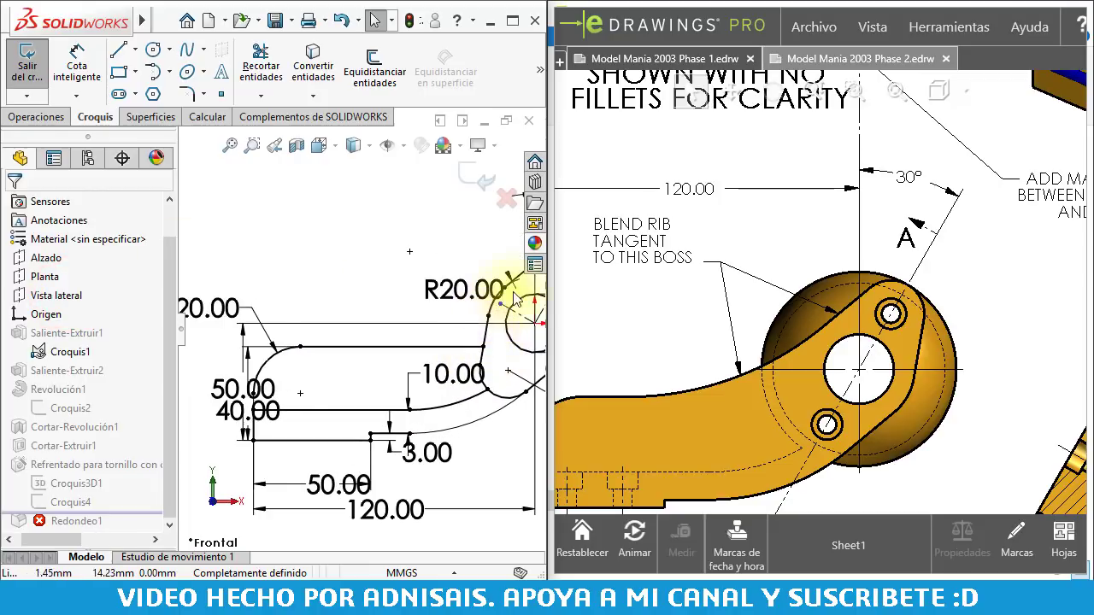
{"action": "scroll", "coordinate": [336, 336], "scroll_direction": "up", "scroll_amount": 1}
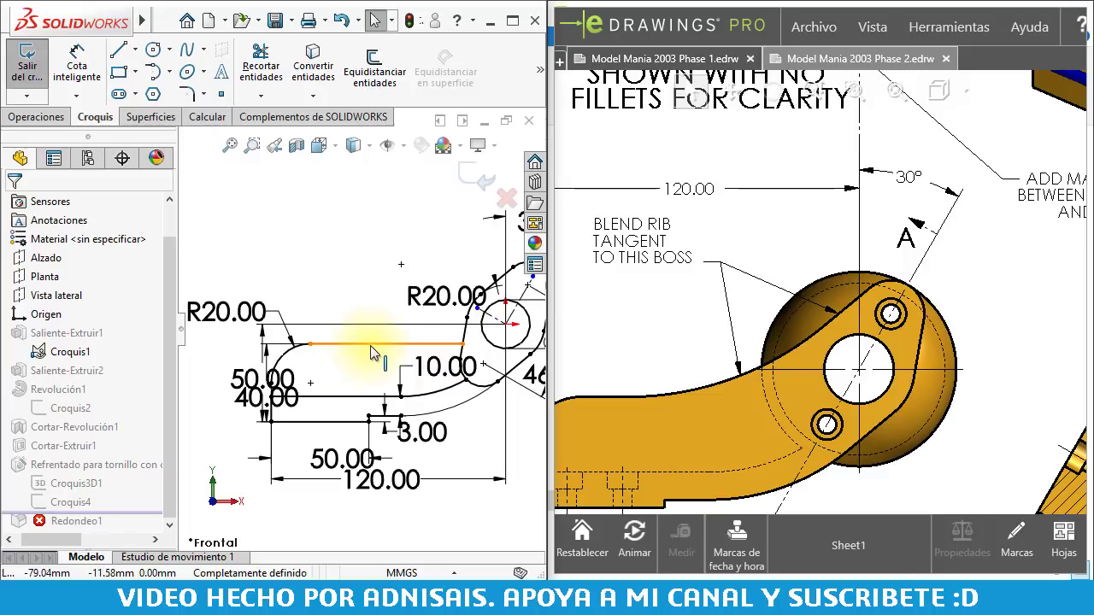
{"action": "left_click", "coordinate": [351, 261]}
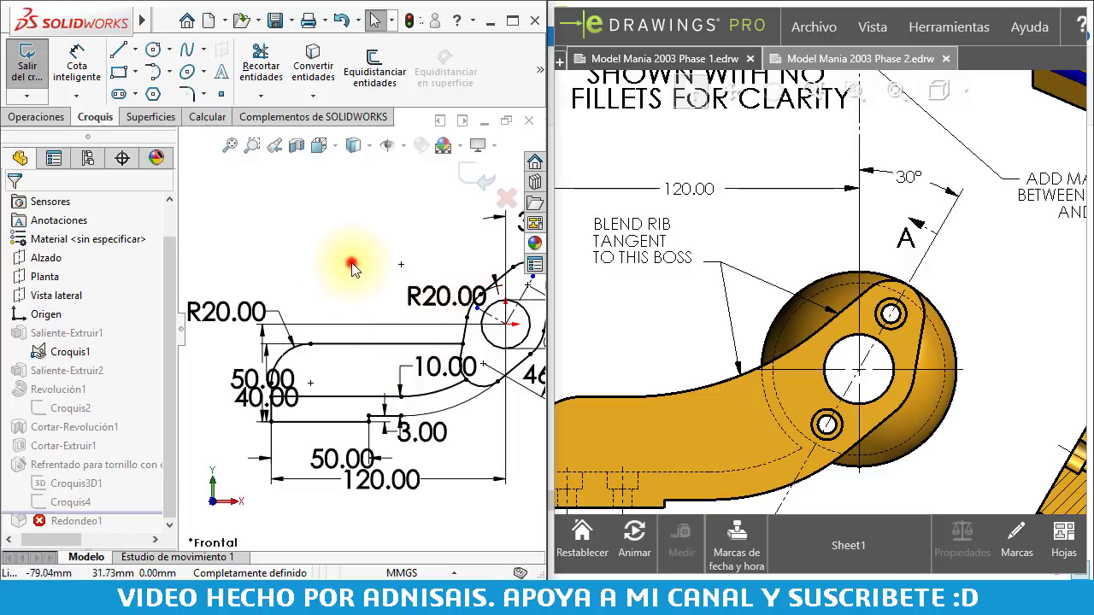
{"action": "left_click", "coordinate": [155, 74]}
{"action": "scroll", "coordinate": [488, 312], "scroll_direction": "down", "scroll_amount": 1}
{"action": "scroll", "coordinate": [474, 320], "scroll_direction": "down", "scroll_amount": 1}
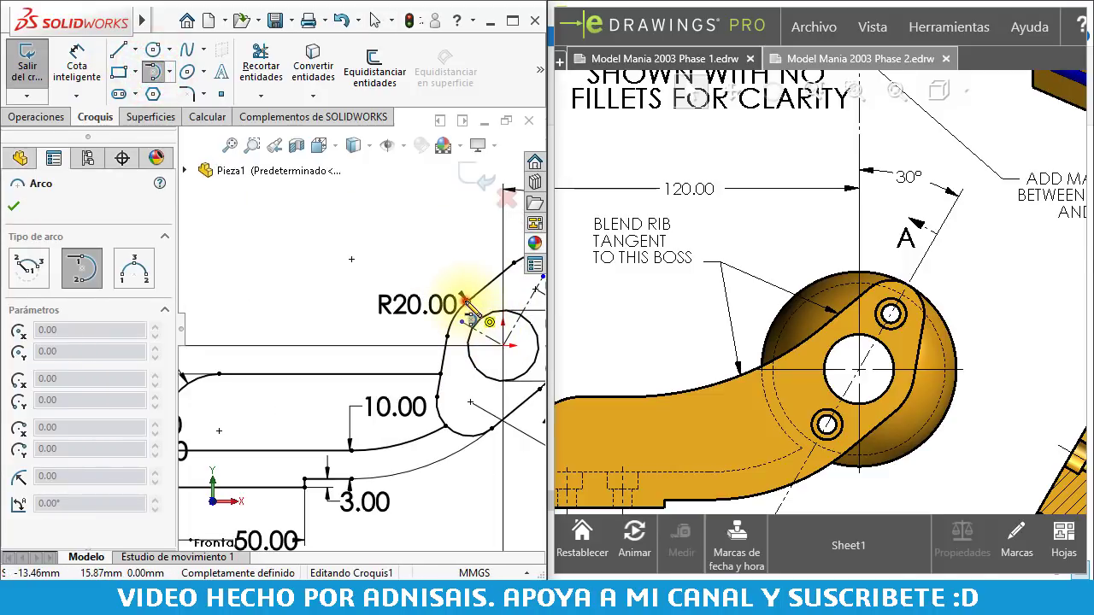
{"action": "left_click", "coordinate": [466, 302]}
{"action": "left_click", "coordinate": [282, 374]}
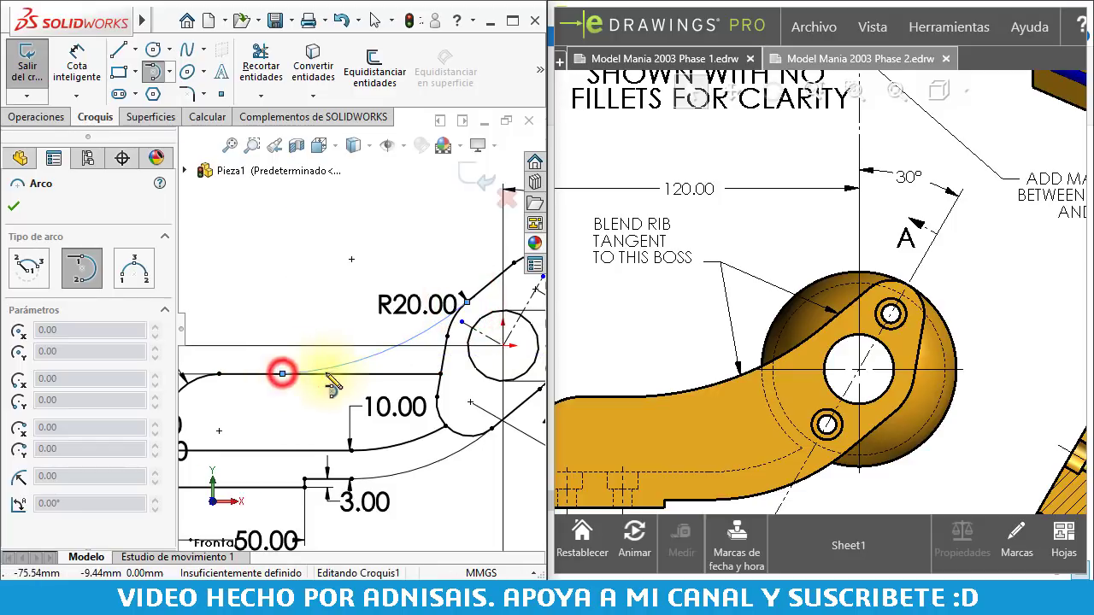
{"action": "key", "text": "Escape"}
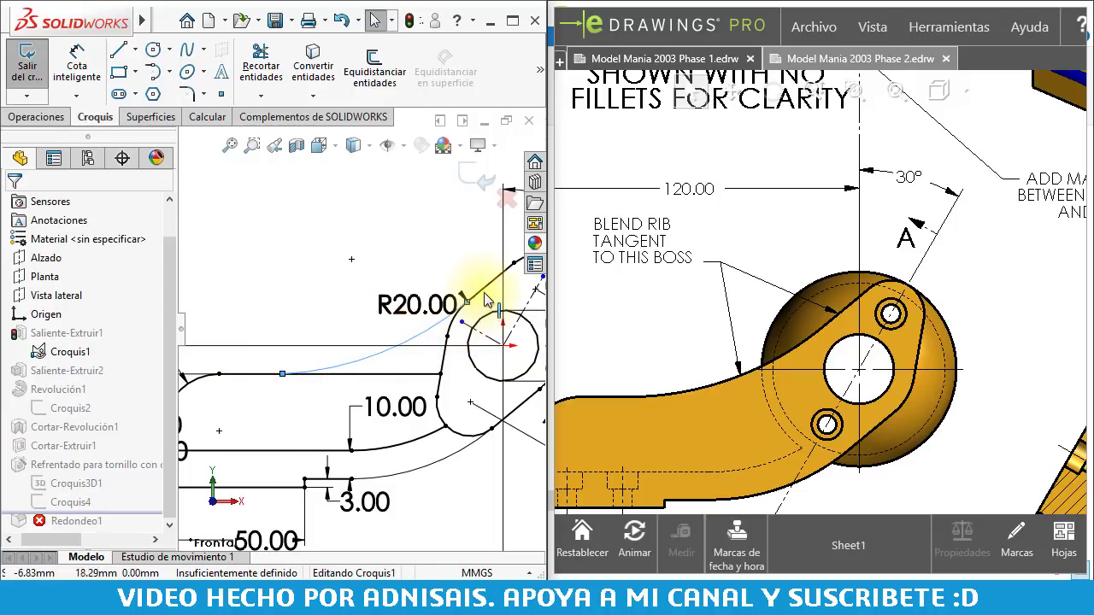
Make the new blend arc tangent to the horizontal line
{"action": "left_click", "coordinate": [319, 368]}
{"action": "left_click", "coordinate": [318, 372]}
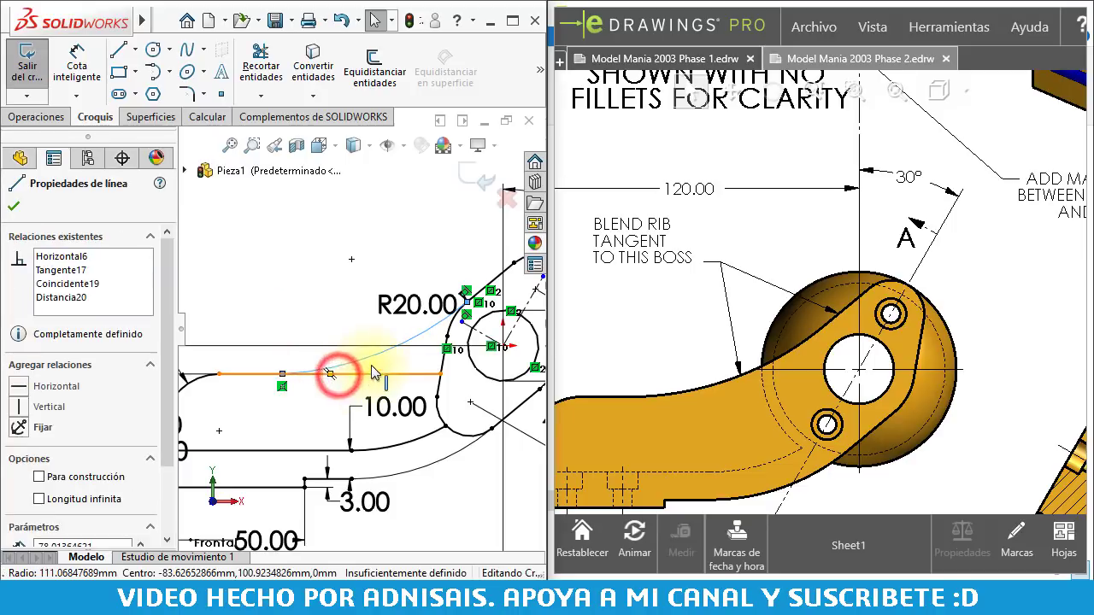
{"action": "left_click", "coordinate": [318, 366], "text": "ctrl"}
{"action": "left_click", "coordinate": [389, 301]}
{"action": "left_click", "coordinate": [288, 289]}
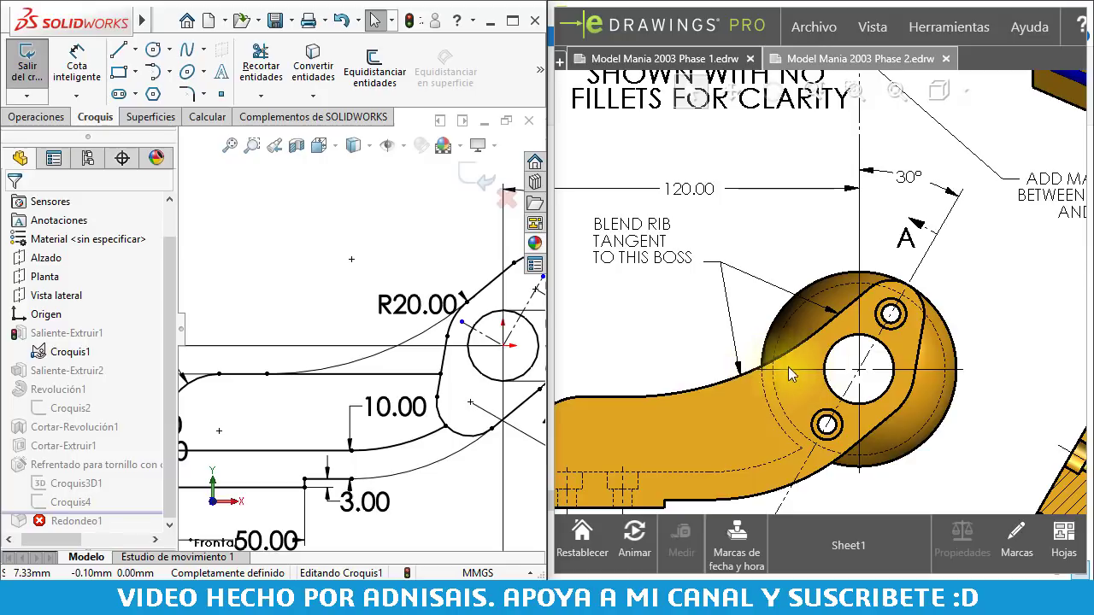
{"action": "scroll", "coordinate": [376, 374], "scroll_direction": "up", "scroll_amount": 3}
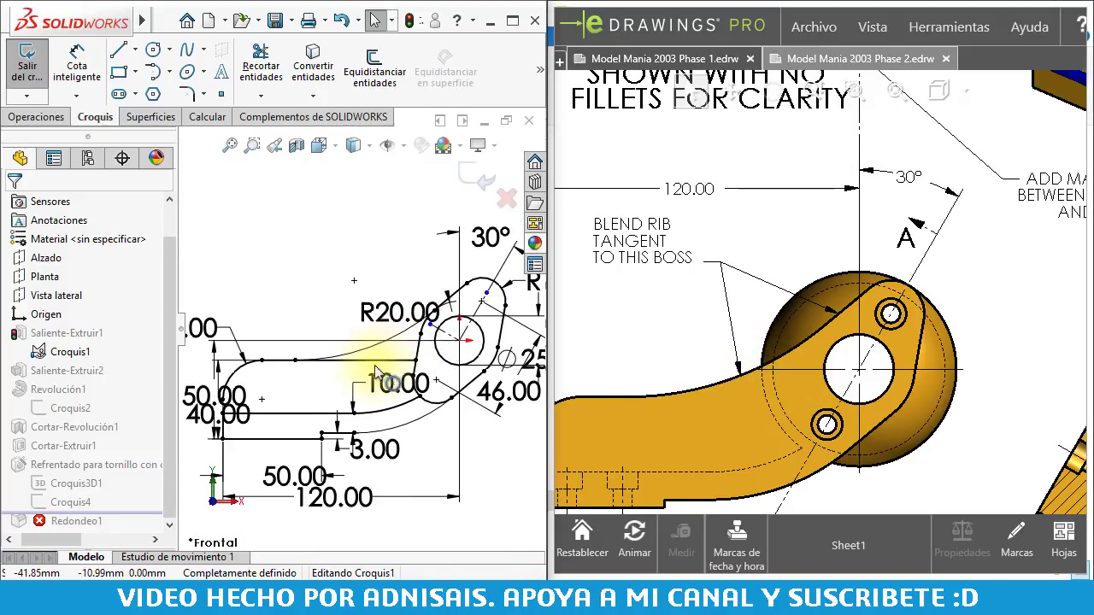
Exit the sketch to rebuild the part and start editing Saliente-Extruir2
{"action": "left_click", "coordinate": [469, 183]}
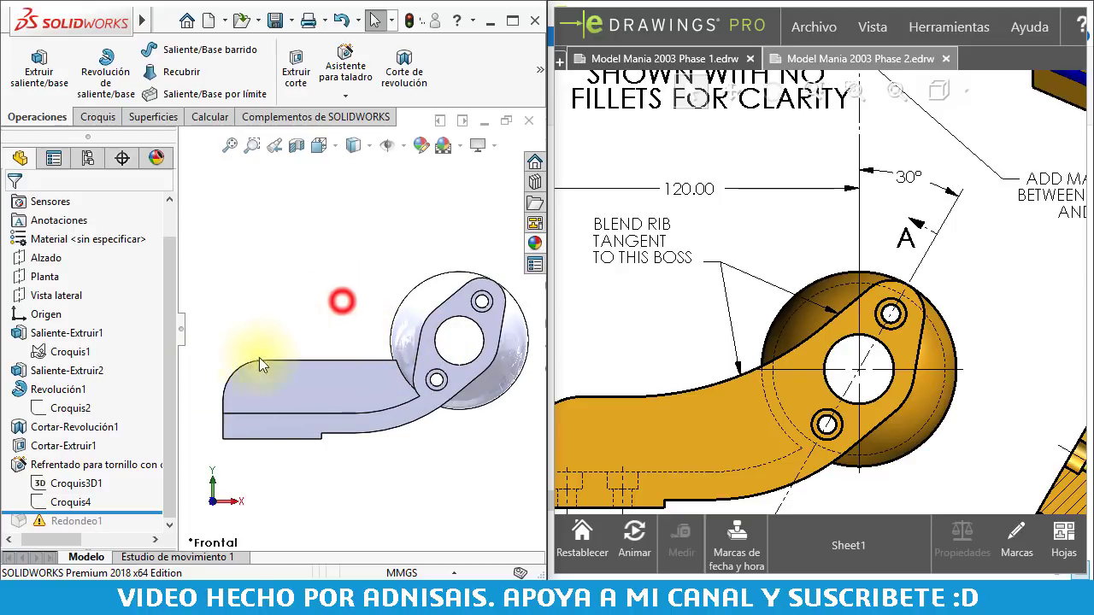
{"action": "left_click", "coordinate": [44, 374]}
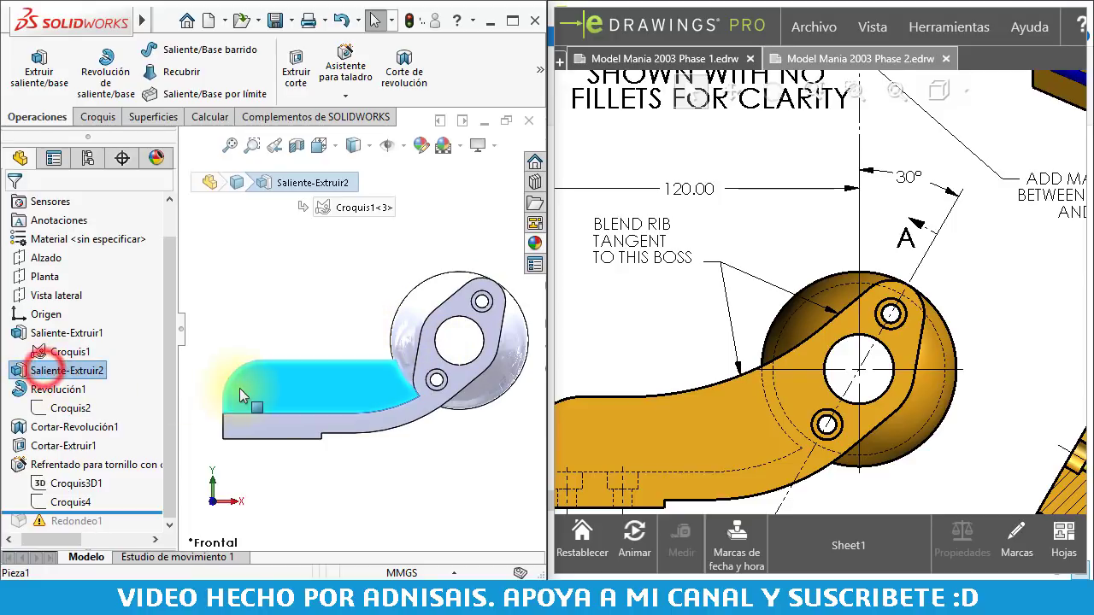
{"action": "middle_click_drag", "start_coordinate": [389, 363], "coordinate": [402, 389]}
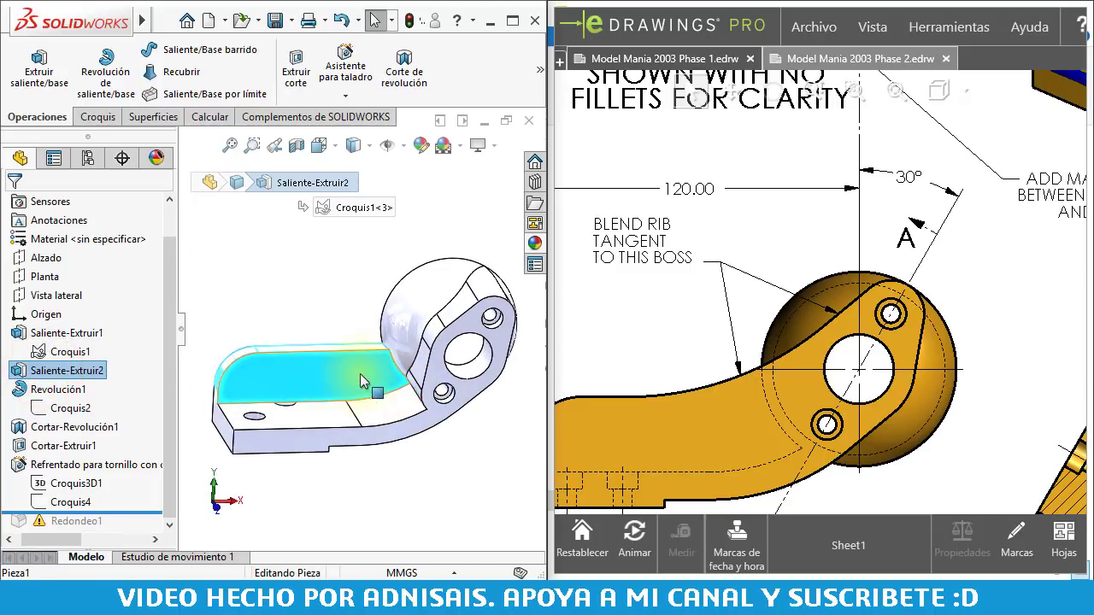
{"action": "left_click", "coordinate": [18, 374]}
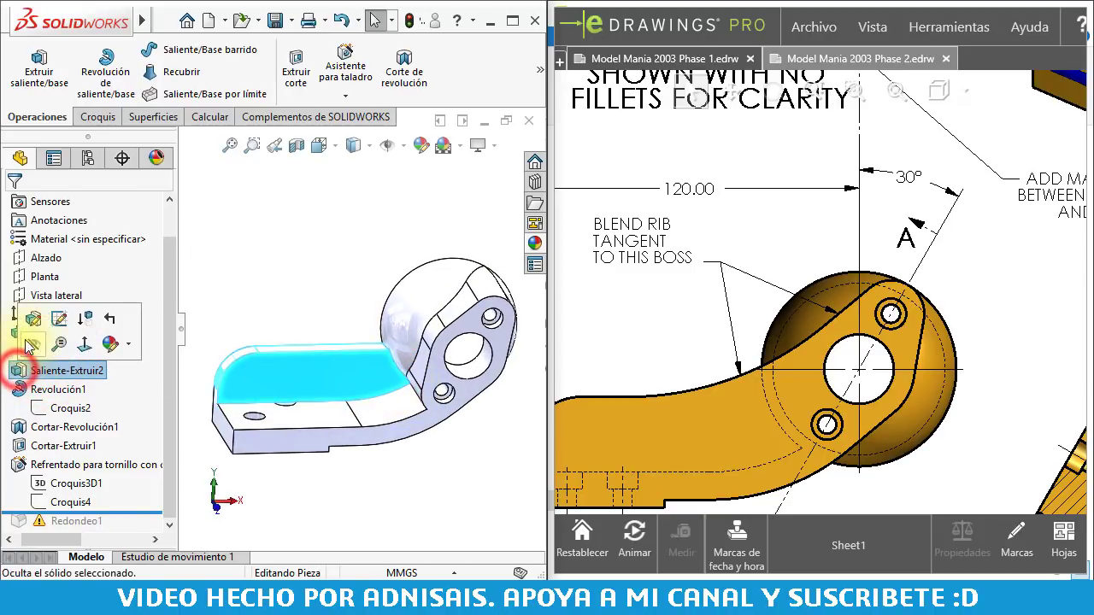
{"action": "left_click", "coordinate": [31, 316]}
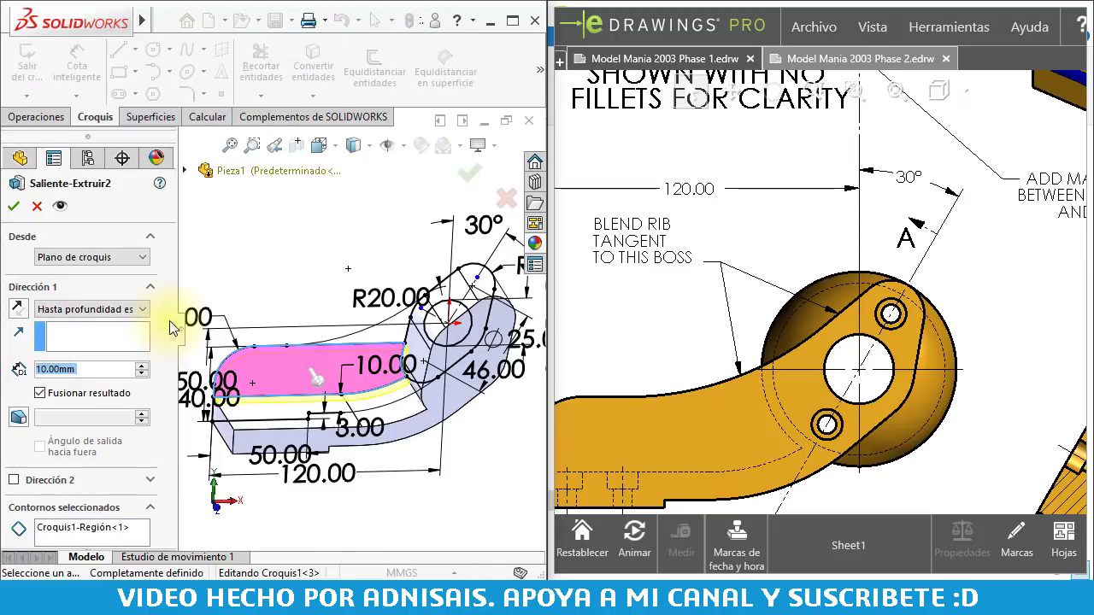
Add Croquis1-Región<2> to the extrusion's selected contours and check the preview
{"action": "left_click", "coordinate": [166, 318]}
{"action": "left_click", "coordinate": [135, 520]}
{"action": "scroll", "coordinate": [393, 342], "scroll_direction": "down", "scroll_amount": 3}
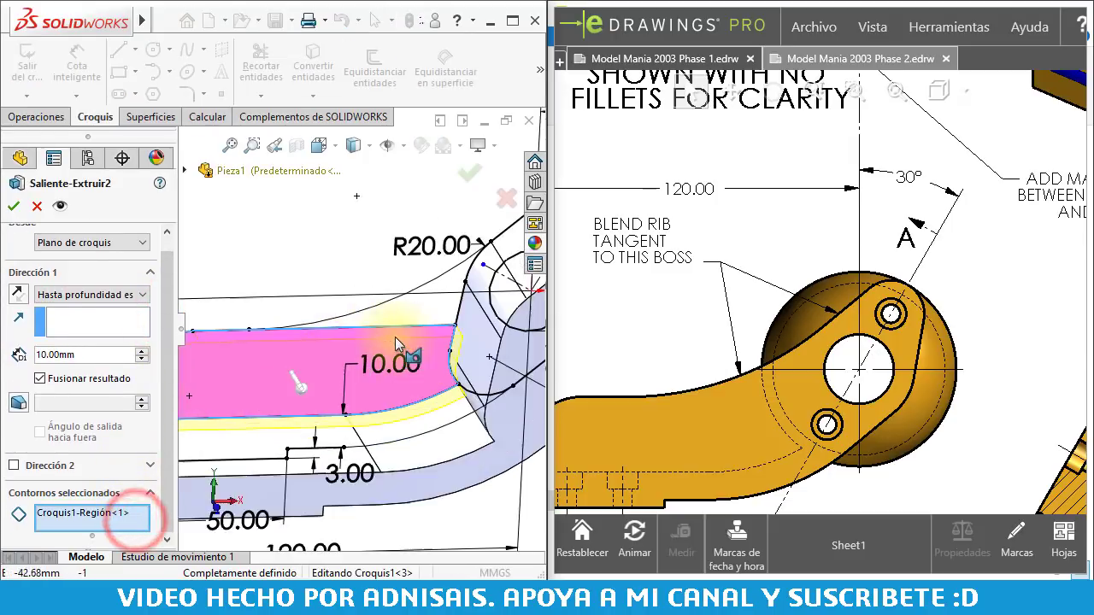
{"action": "scroll", "coordinate": [395, 337], "scroll_direction": "down", "scroll_amount": 1}
{"action": "left_click", "coordinate": [453, 292]}
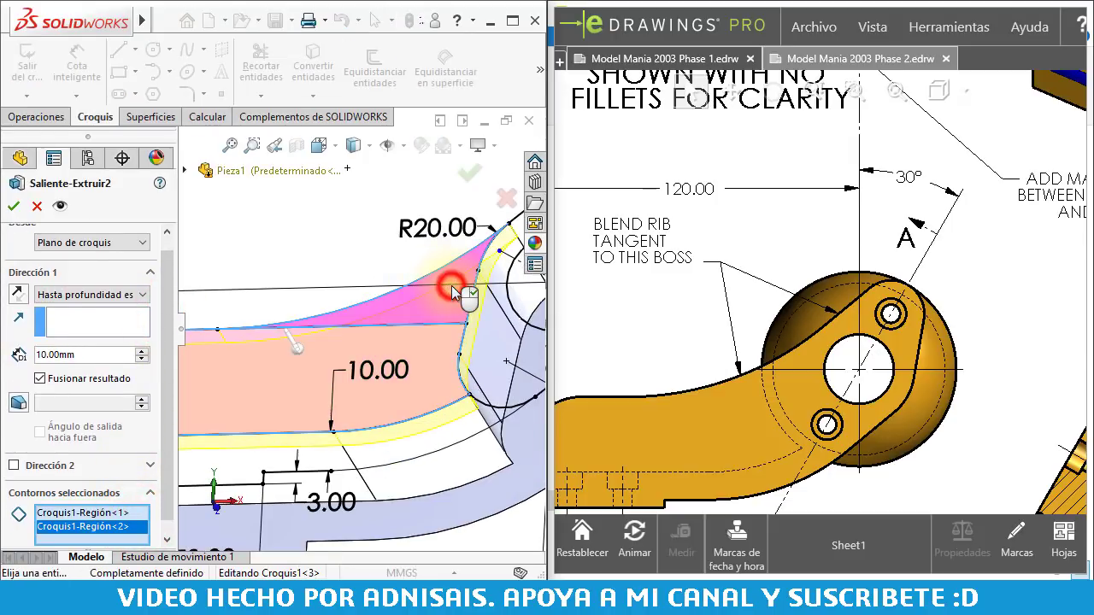
{"action": "middle_click_drag", "start_coordinate": [428, 299], "coordinate": [426, 298]}
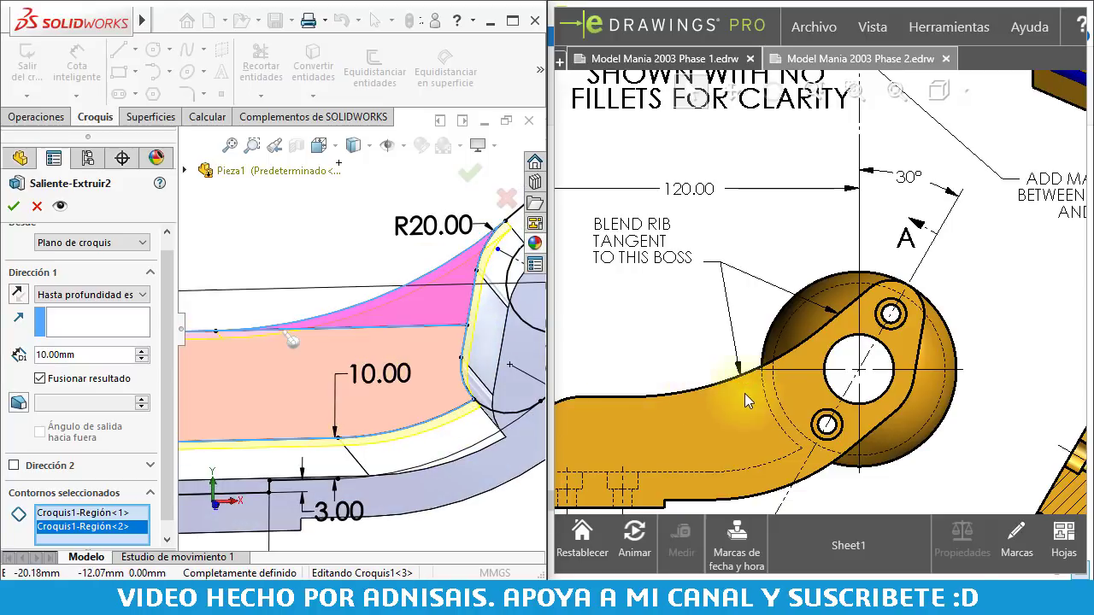
{"action": "scroll", "coordinate": [773, 377], "scroll_direction": "up", "scroll_amount": 3}
{"action": "scroll", "coordinate": [753, 282], "scroll_direction": "up", "scroll_amount": 3}
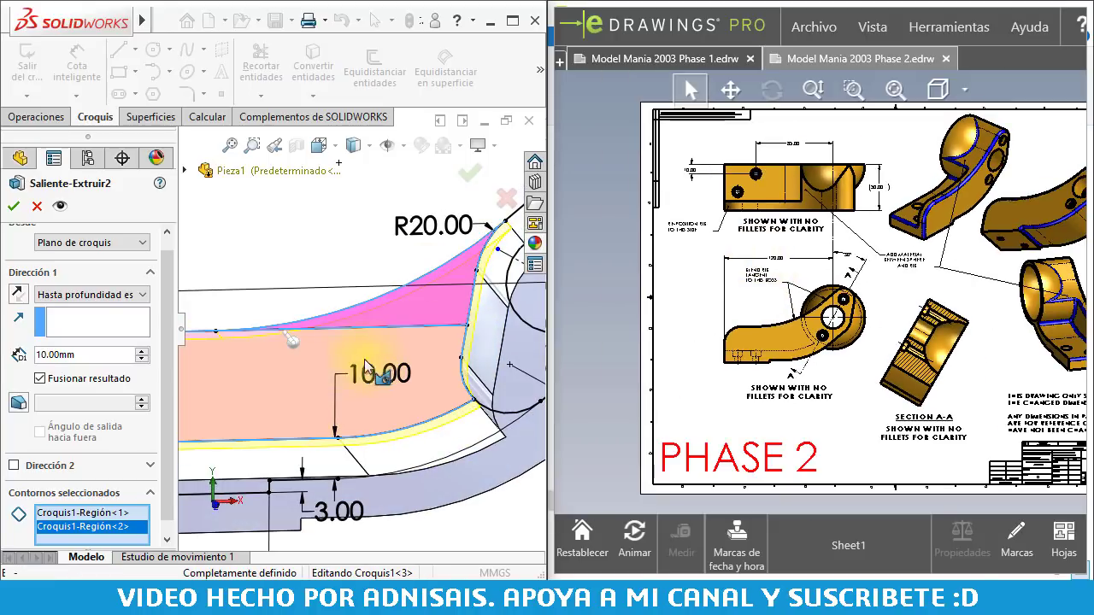
{"action": "mouse_move", "coordinate": [376, 436]}
{"action": "middle_mouse_down"}
{"action": "mouse_move", "coordinate": [387, 447]}
{"action": "mouse_move", "coordinate": [267, 353]}
{"action": "middle_mouse_up"}
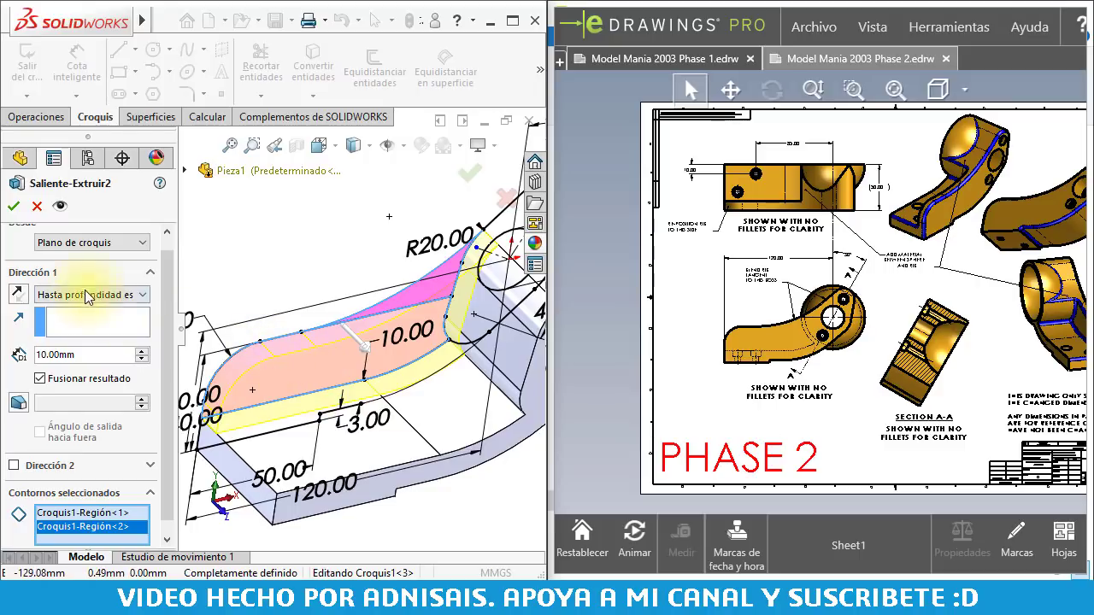
Set the extrusion to start from an Equidistancia offset of 40 mm
{"action": "left_click", "coordinate": [164, 288]}
{"action": "left_click", "coordinate": [122, 260]}
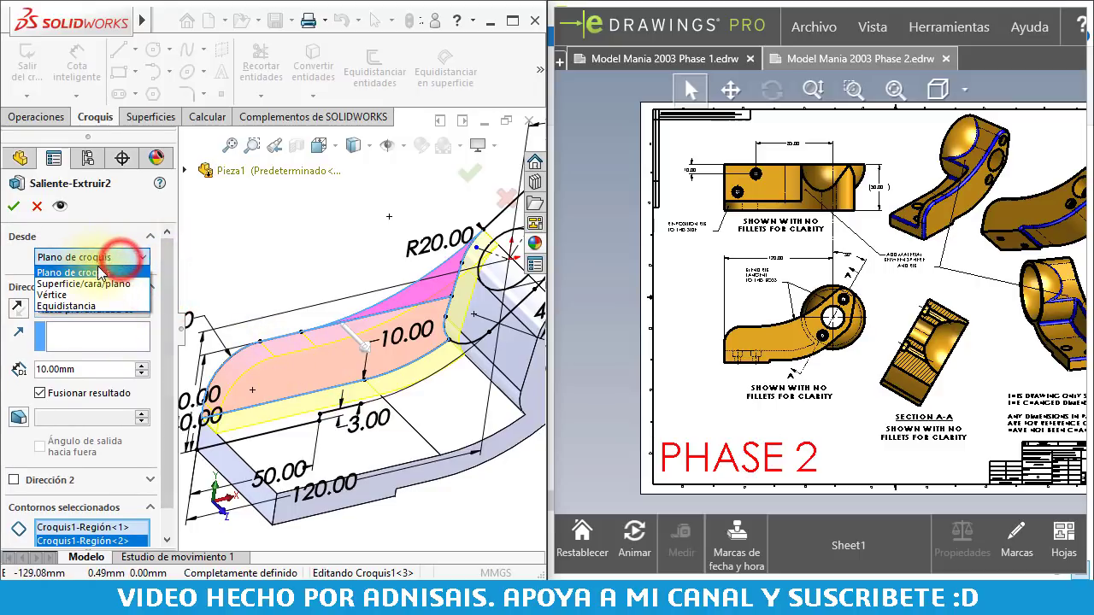
{"action": "left_click", "coordinate": [78, 300]}
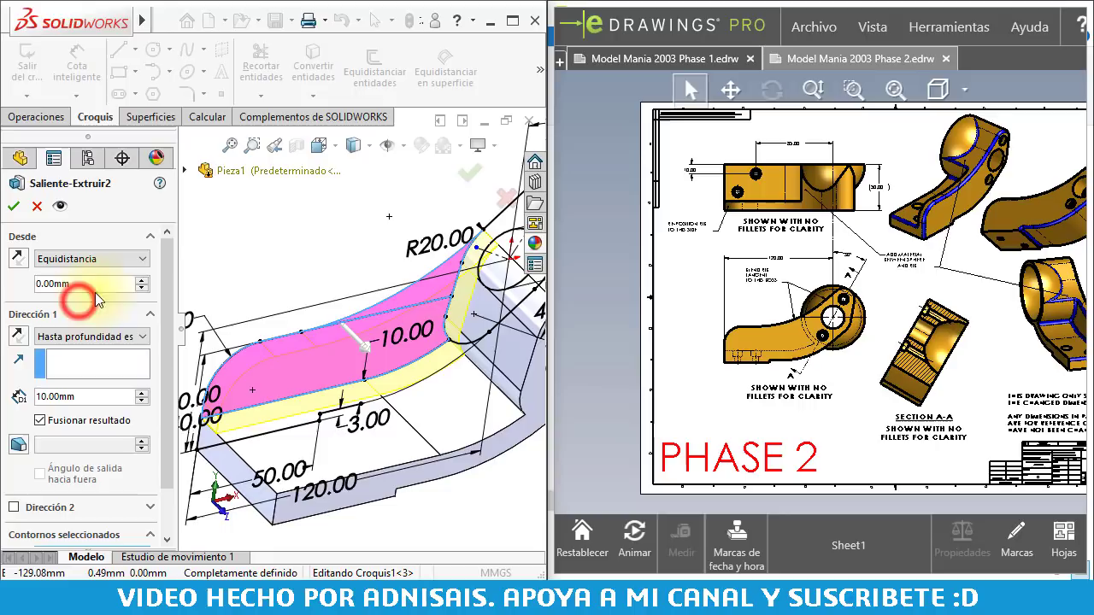
{"action": "left_click", "coordinate": [143, 280]}
{"action": "left_click", "coordinate": [142, 280]}
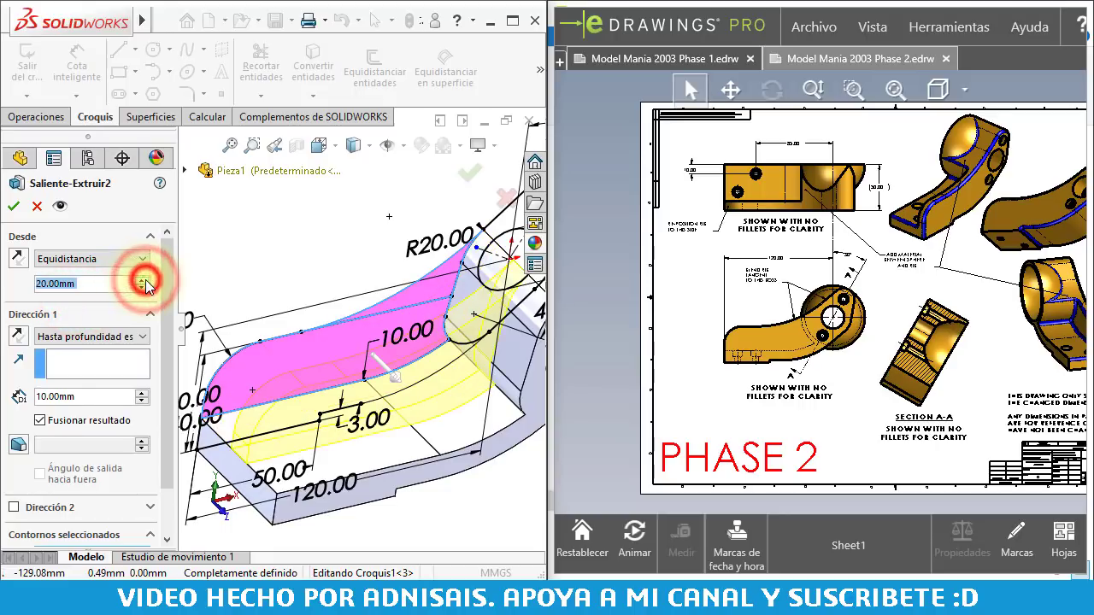
{"action": "left_click", "coordinate": [143, 281]}
{"action": "left_click", "coordinate": [143, 280]}
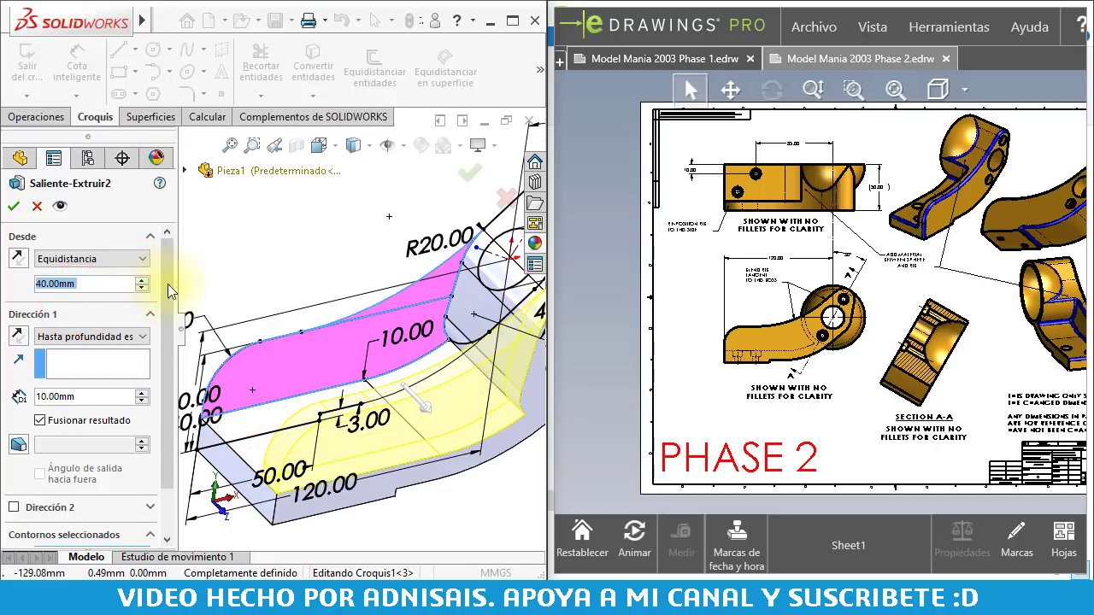
{"action": "scroll", "coordinate": [866, 168], "scroll_direction": "up", "scroll_amount": 5}
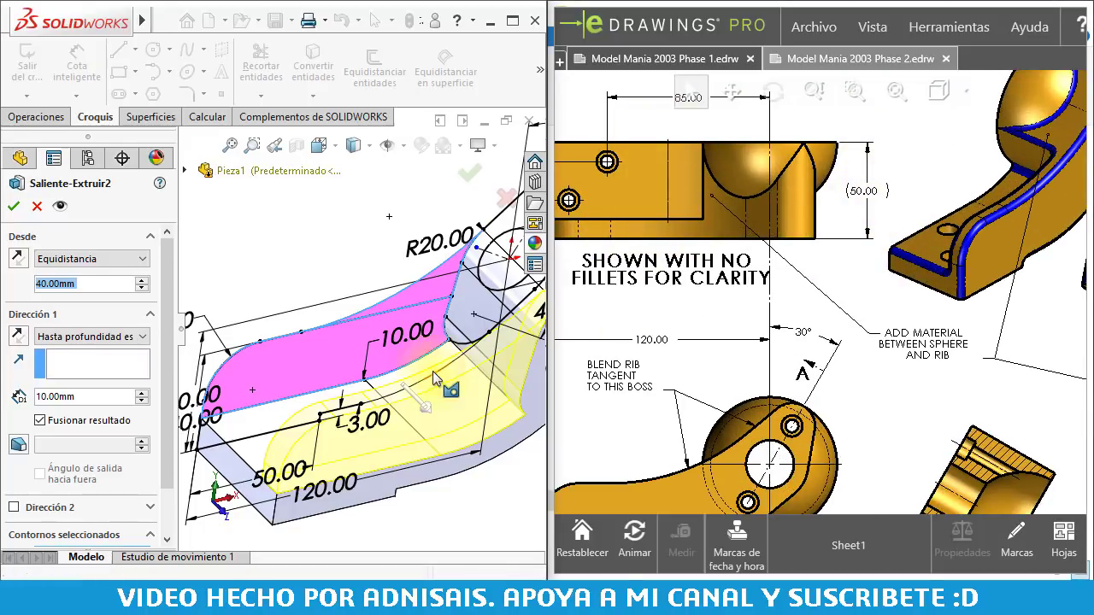
{"action": "scroll", "coordinate": [484, 366], "scroll_direction": "up", "scroll_amount": 3}
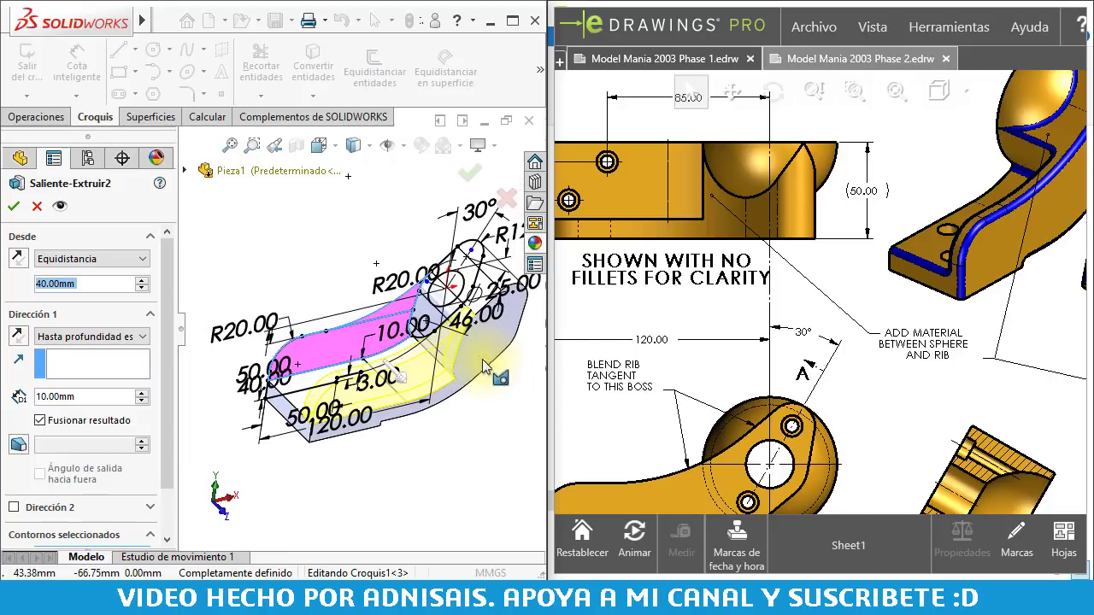
Accept the offset boss extrusion and orbit the part to inspect the new rib material
{"action": "left_click", "coordinate": [12, 210]}
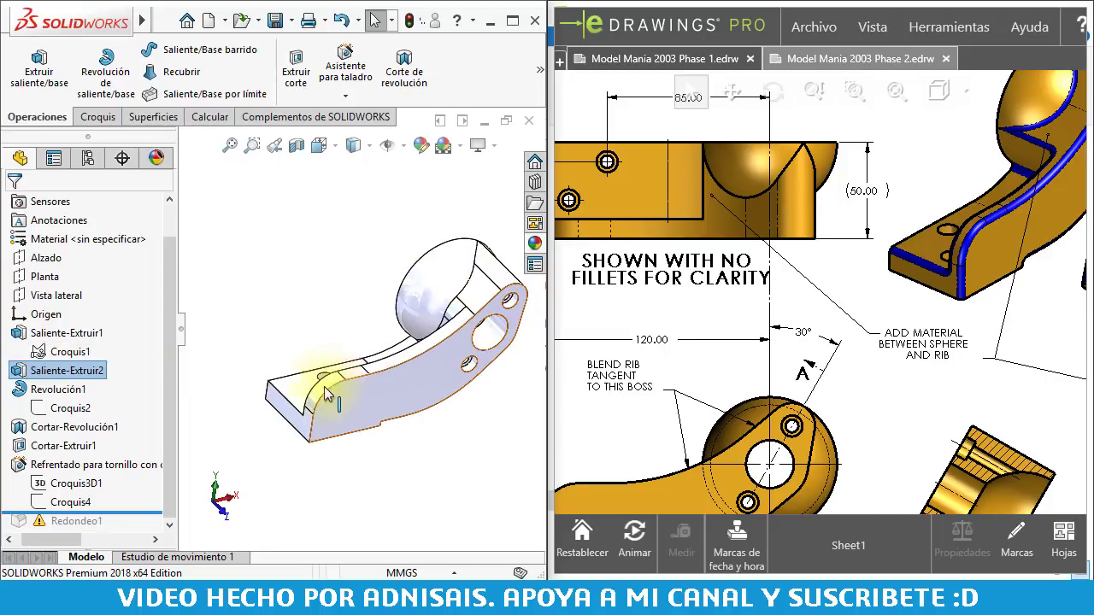
{"action": "left_click_drag", "start_coordinate": [52, 540], "coordinate": [41, 539]}
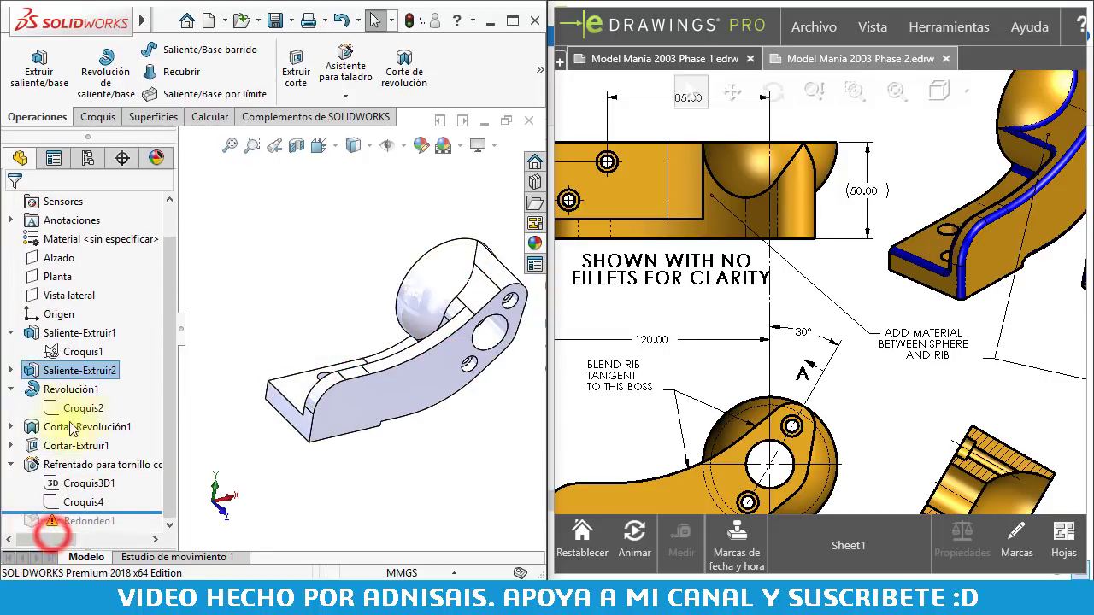
{"action": "mouse_move", "coordinate": [398, 342]}
{"action": "middle_mouse_down"}
{"action": "mouse_move", "coordinate": [416, 306]}
{"action": "mouse_move", "coordinate": [486, 350]}
{"action": "mouse_move", "coordinate": [513, 421]}
{"action": "mouse_move", "coordinate": [428, 366]}
{"action": "mouse_move", "coordinate": [361, 362]}
{"action": "mouse_move", "coordinate": [452, 288]}
{"action": "mouse_move", "coordinate": [430, 359]}
{"action": "mouse_move", "coordinate": [521, 336]}
{"action": "mouse_move", "coordinate": [548, 345]}
{"action": "mouse_move", "coordinate": [396, 318]}
{"action": "mouse_move", "coordinate": [415, 329]}
{"action": "middle_mouse_up"}
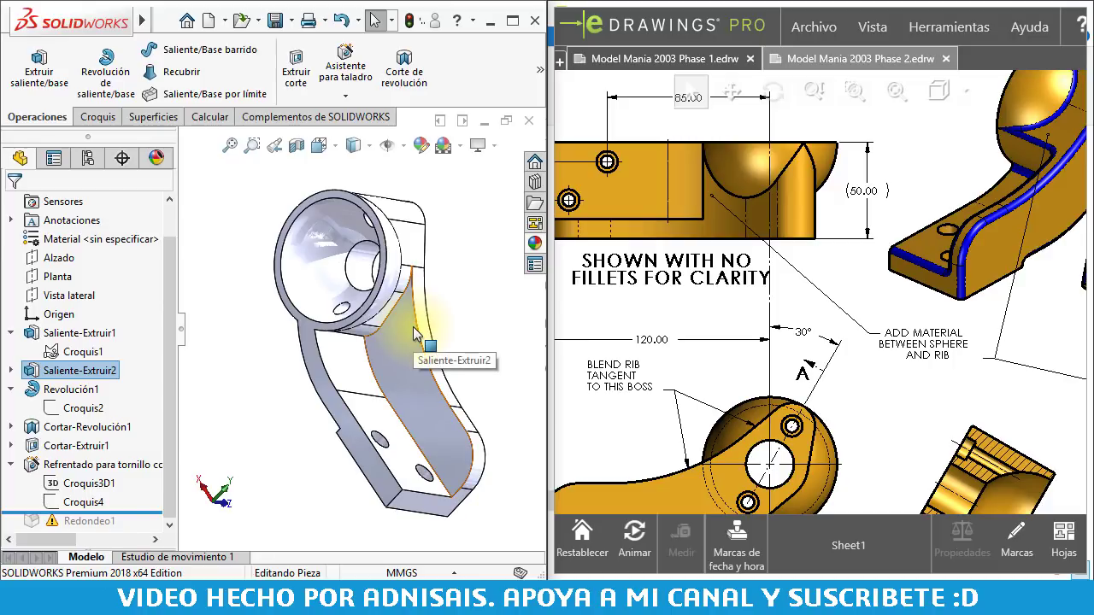
{"action": "mouse_move", "coordinate": [439, 312]}
{"action": "middle_mouse_down"}
{"action": "mouse_move", "coordinate": [369, 280]}
{"action": "mouse_move", "coordinate": [413, 290]}
{"action": "middle_mouse_up"}
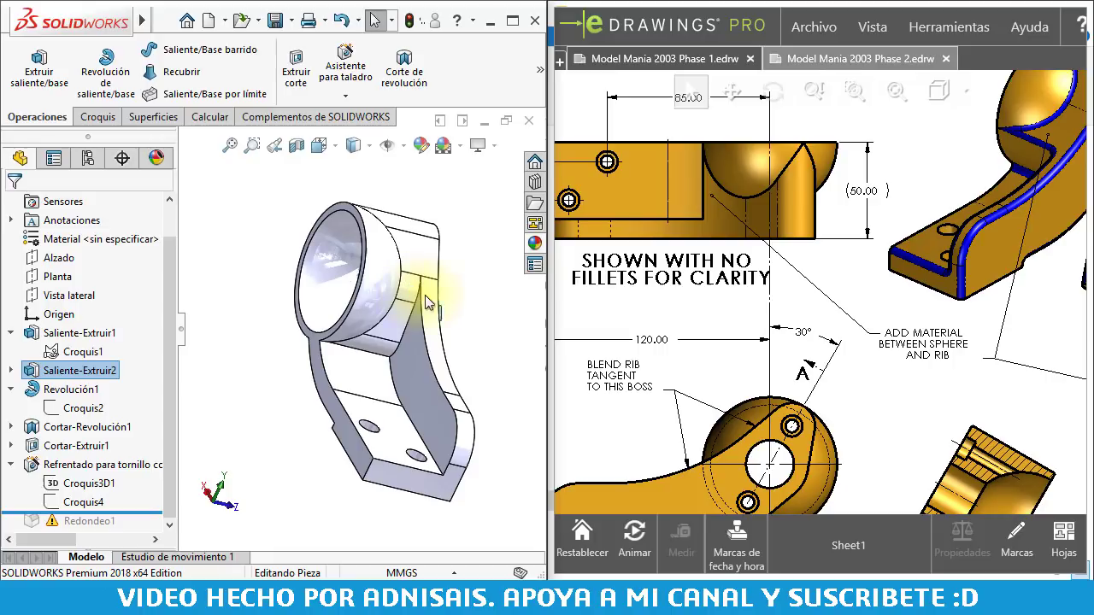
Pan the eDrawings sheet to the sphere-rib note, rib view and R3 fillet views
{"action": "middle_click_drag", "start_coordinate": [957, 364], "coordinate": [885, 370]}
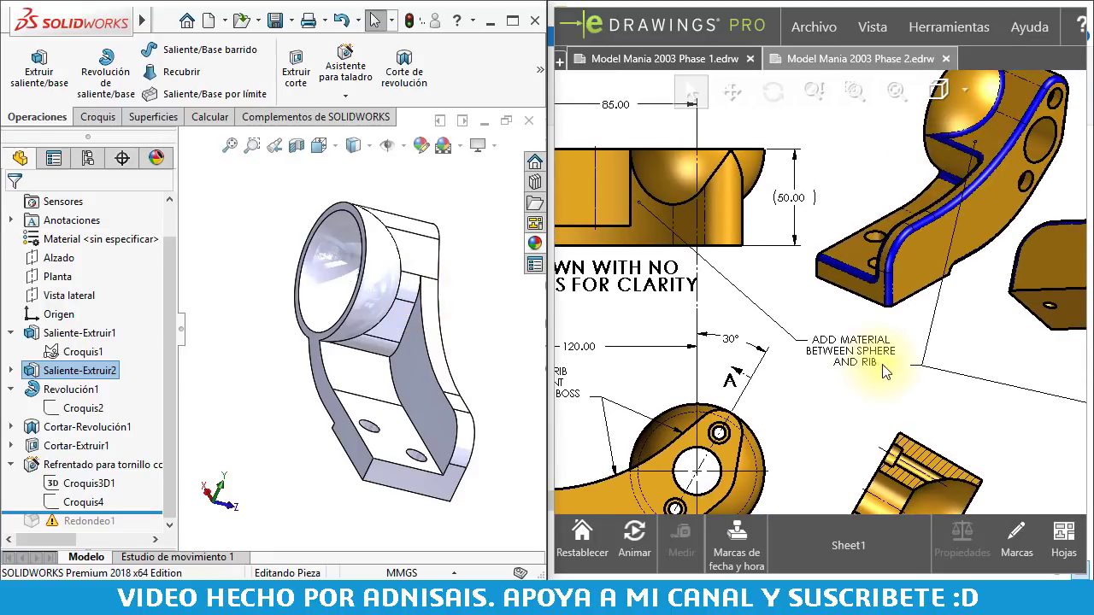
{"action": "middle_click_drag", "start_coordinate": [928, 183], "coordinate": [930, 200]}
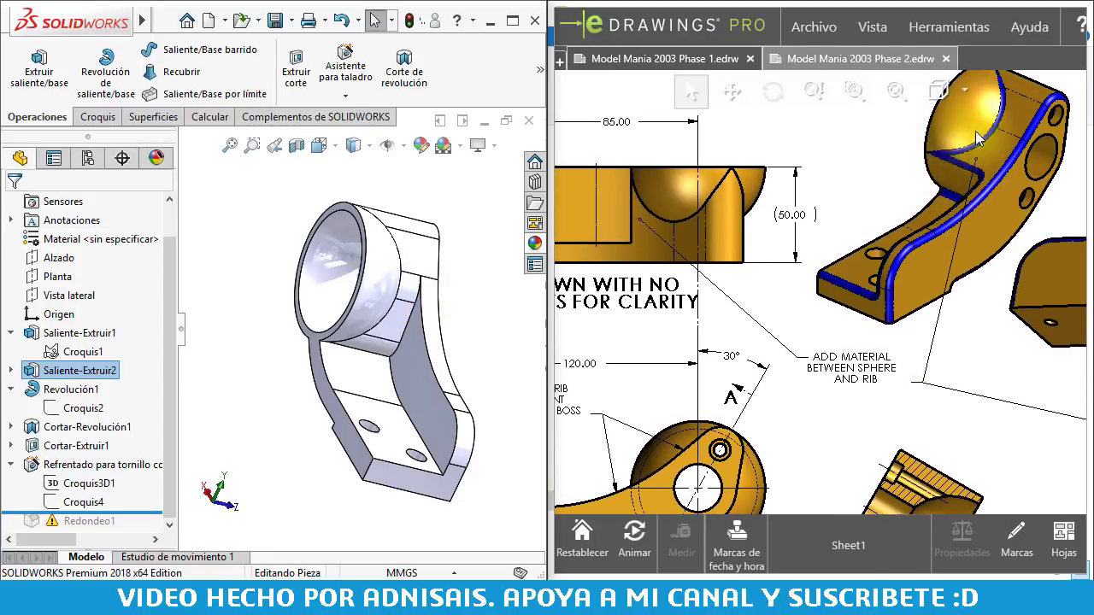
{"action": "middle_click_drag", "start_coordinate": [991, 182], "coordinate": [1004, 188]}
{"action": "mouse_move", "coordinate": [777, 347]}
{"action": "middle_mouse_down"}
{"action": "mouse_move", "coordinate": [733, 232]}
{"action": "mouse_move", "coordinate": [825, 255]}
{"action": "mouse_move", "coordinate": [793, 256]}
{"action": "middle_mouse_up"}
Select the revolved sphere face and the rib's side face, turning the view toward the rib
{"action": "mouse_move", "coordinate": [513, 342]}
{"action": "middle_mouse_down"}
{"action": "mouse_move", "coordinate": [465, 324]}
{"action": "mouse_move", "coordinate": [368, 365]}
{"action": "mouse_move", "coordinate": [417, 314]}
{"action": "mouse_move", "coordinate": [476, 305]}
{"action": "mouse_move", "coordinate": [466, 334]}
{"action": "middle_mouse_up"}
{"action": "scroll", "coordinate": [417, 314], "scroll_direction": "down", "scroll_amount": 3}
{"action": "left_click", "coordinate": [416, 308]}
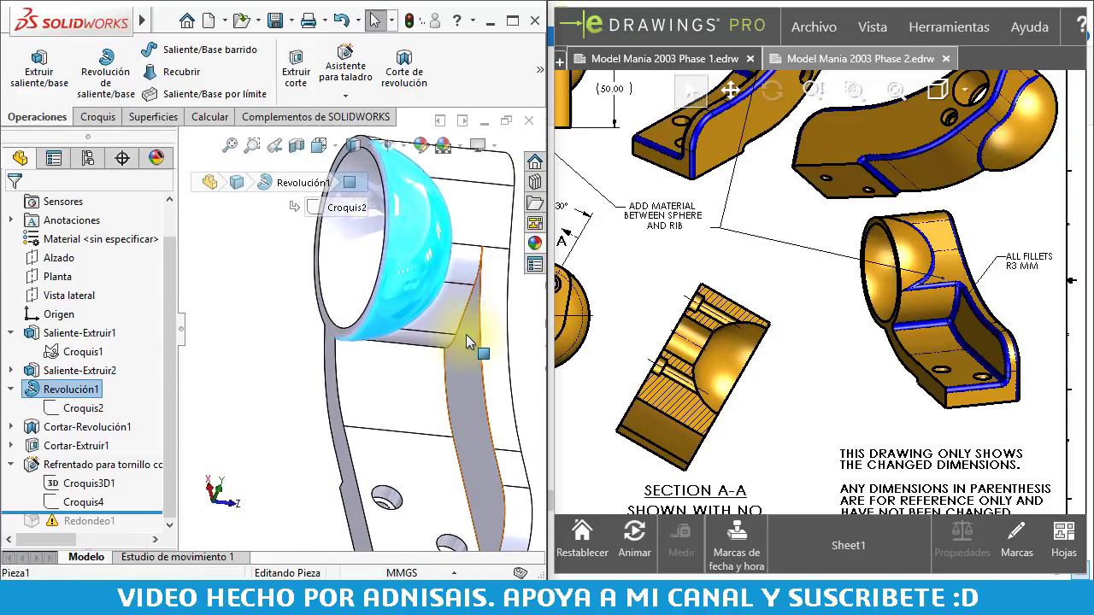
{"action": "left_click", "coordinate": [466, 334]}
{"action": "mouse_move", "coordinate": [426, 373]}
{"action": "middle_mouse_down"}
{"action": "mouse_move", "coordinate": [440, 374]}
{"action": "mouse_move", "coordinate": [449, 341]}
{"action": "middle_mouse_up"}
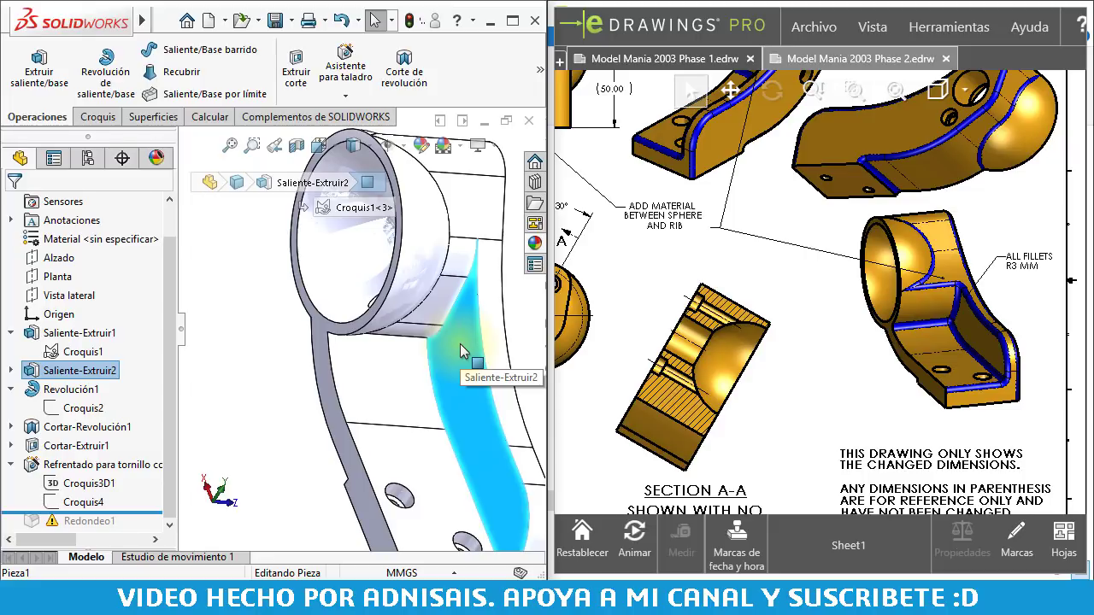
{"action": "left_click", "coordinate": [96, 117]}
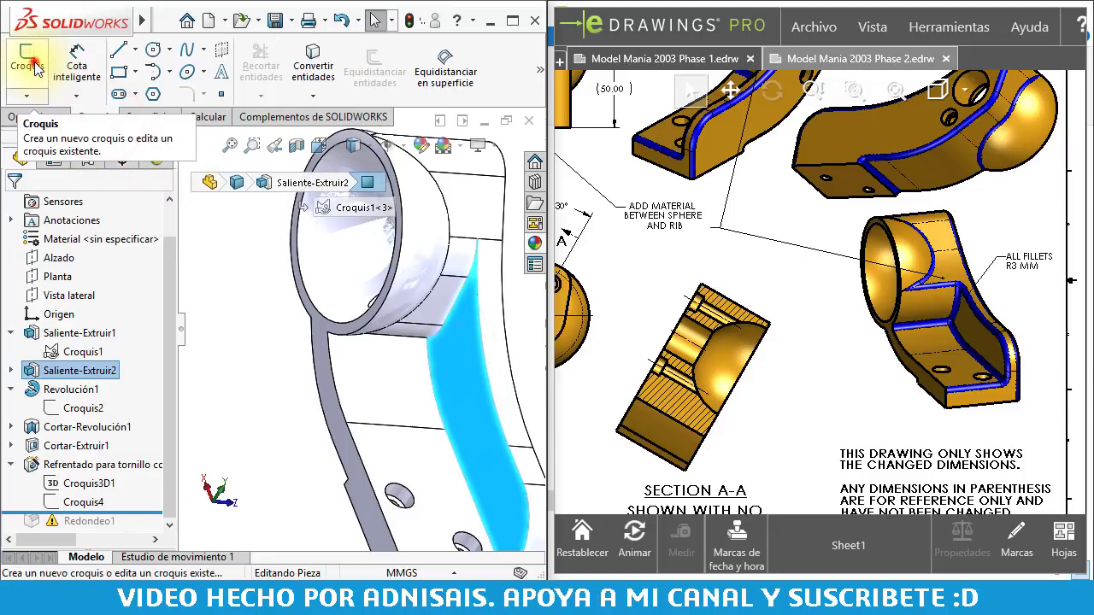
Open Croquis5 on the rib side face and convert the cylinder's 35 mm circular edge into it
{"action": "left_click", "coordinate": [27, 61]}
{"action": "middle_click_drag", "start_coordinate": [454, 327], "coordinate": [481, 374]}
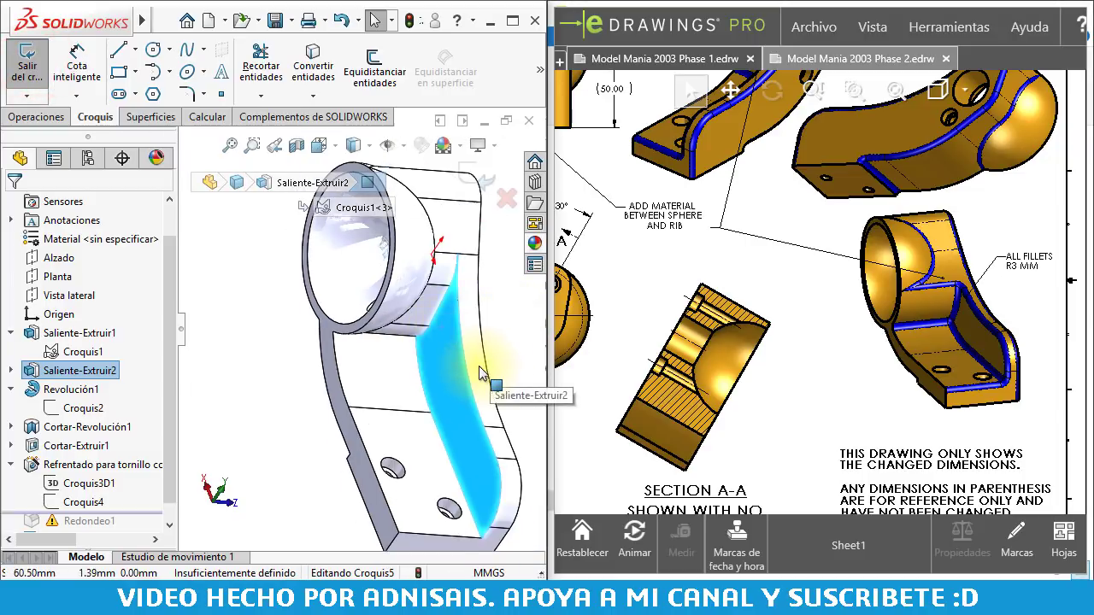
{"action": "scroll", "coordinate": [482, 373], "scroll_direction": "down", "scroll_amount": 3}
{"action": "left_click", "coordinate": [313, 68]}
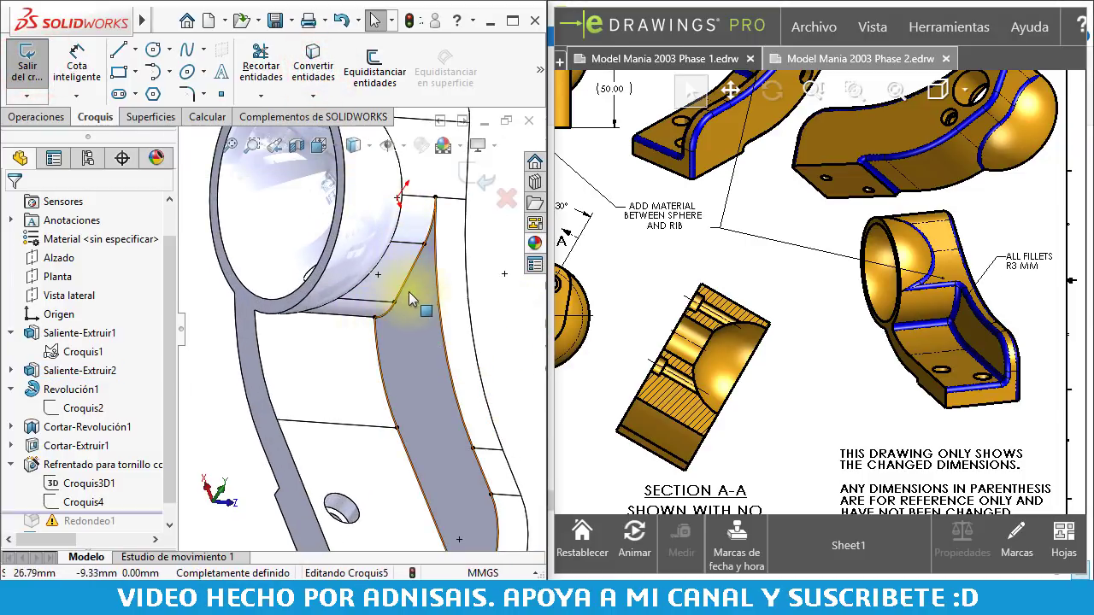
{"action": "left_click", "coordinate": [332, 255]}
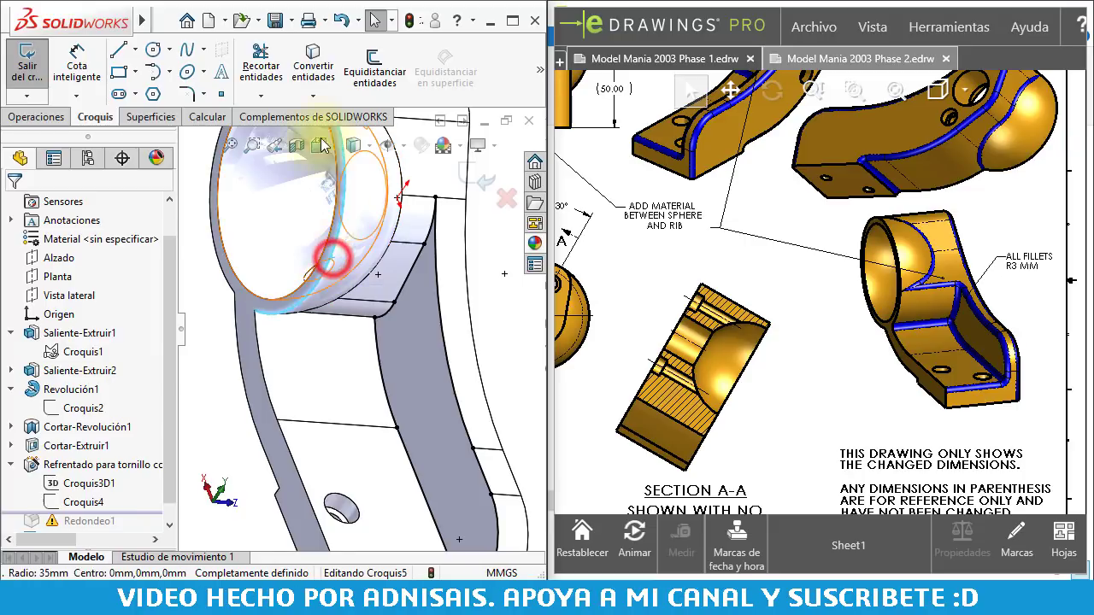
{"action": "left_click", "coordinate": [318, 85]}
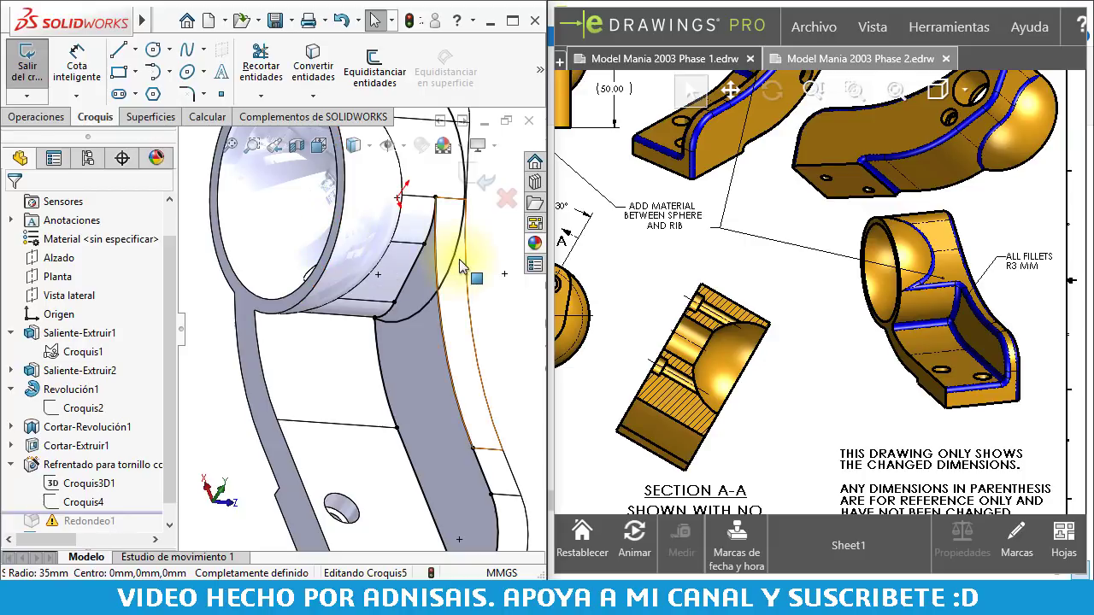
{"action": "scroll", "coordinate": [433, 265], "scroll_direction": "up", "scroll_amount": 2}
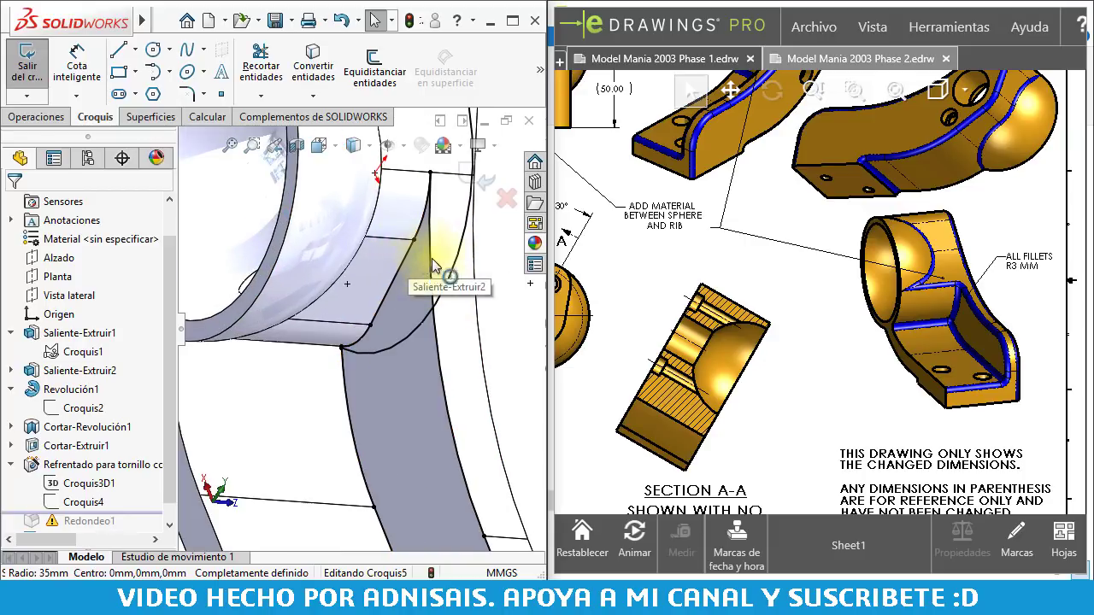
{"action": "scroll", "coordinate": [403, 313], "scroll_direction": "down", "scroll_amount": 2}
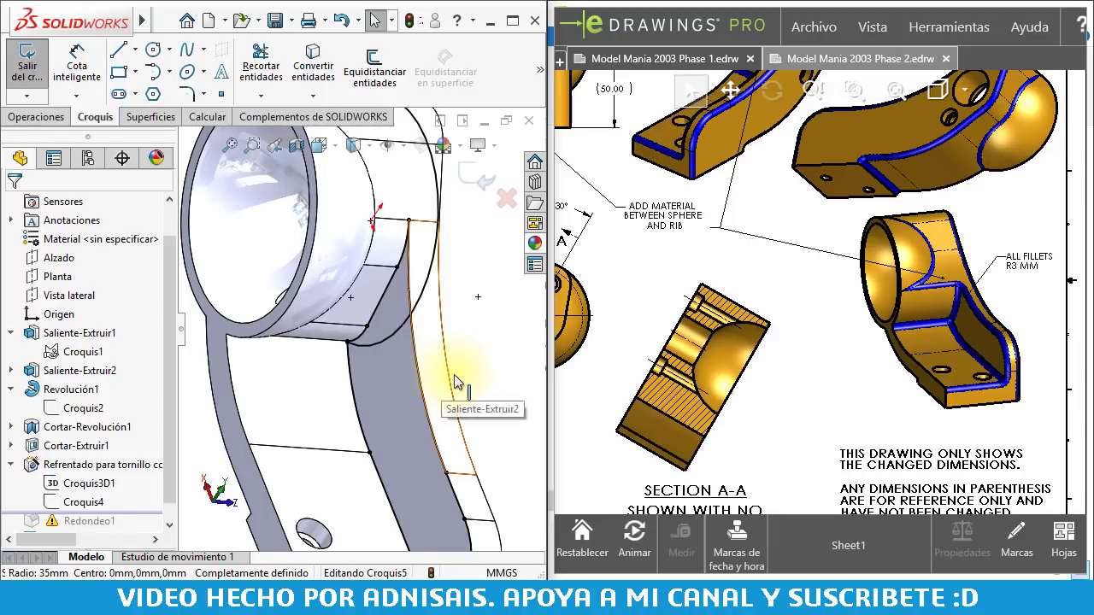
{"action": "scroll", "coordinate": [436, 345], "scroll_direction": "down", "scroll_amount": 2}
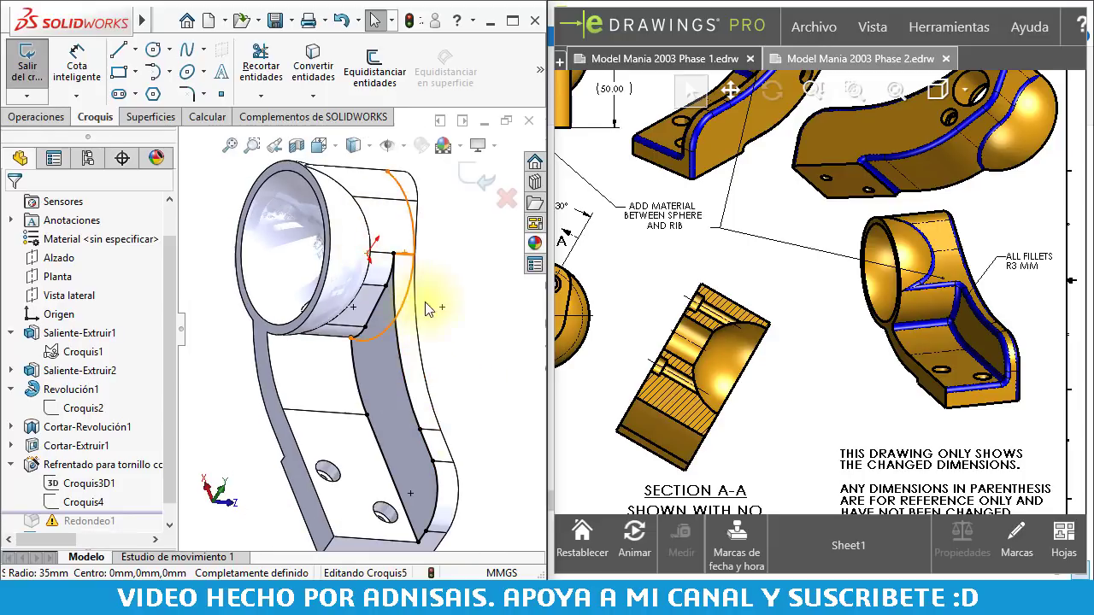
Start a boss extrusion from Croquis5 using the region between rib and cylinder
{"action": "left_click", "coordinate": [34, 117]}
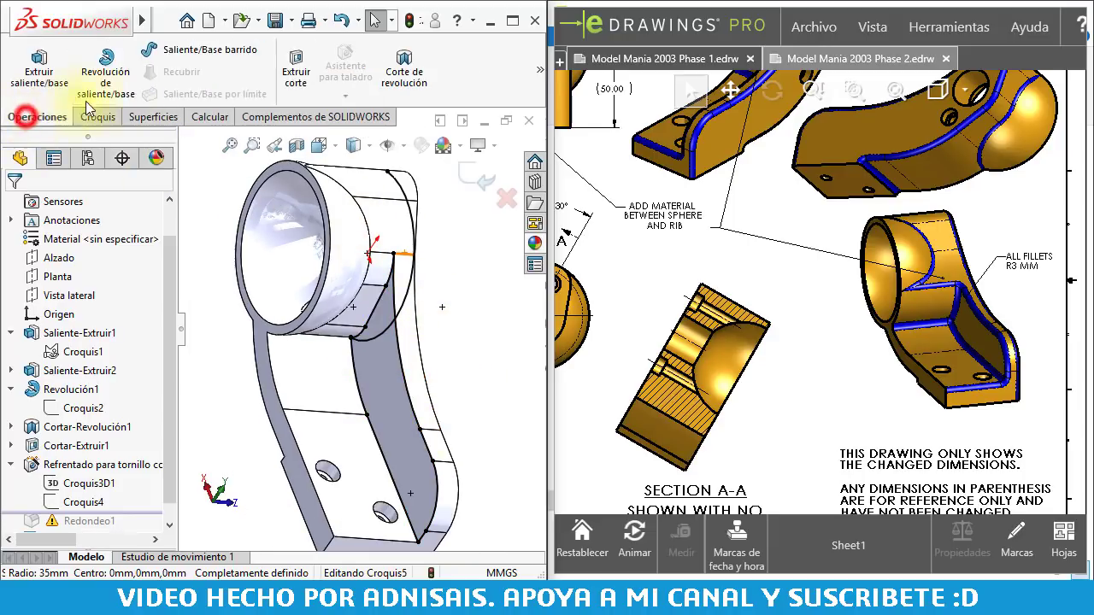
{"action": "left_click", "coordinate": [39, 73]}
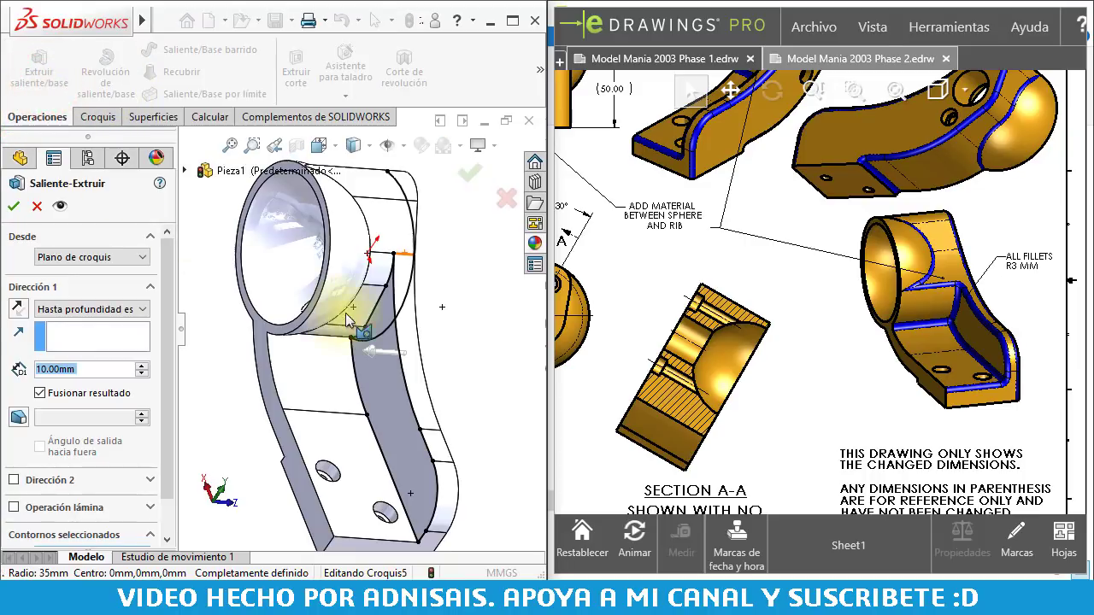
{"action": "left_click", "coordinate": [385, 323]}
{"action": "scroll", "coordinate": [380, 321], "scroll_direction": "down", "scroll_amount": 1}
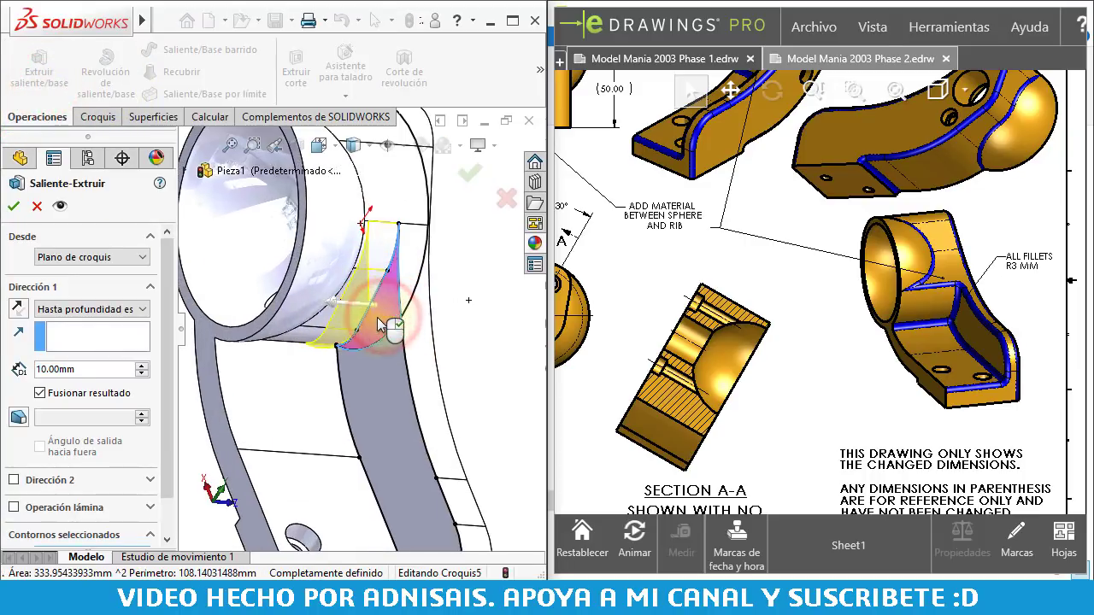
{"action": "scroll", "coordinate": [376, 319], "scroll_direction": "down", "scroll_amount": 2}
{"action": "scroll", "coordinate": [369, 318], "scroll_direction": "down", "scroll_amount": 1}
{"action": "right_click_drag", "start_coordinate": [370, 318], "coordinate": [342, 313]}
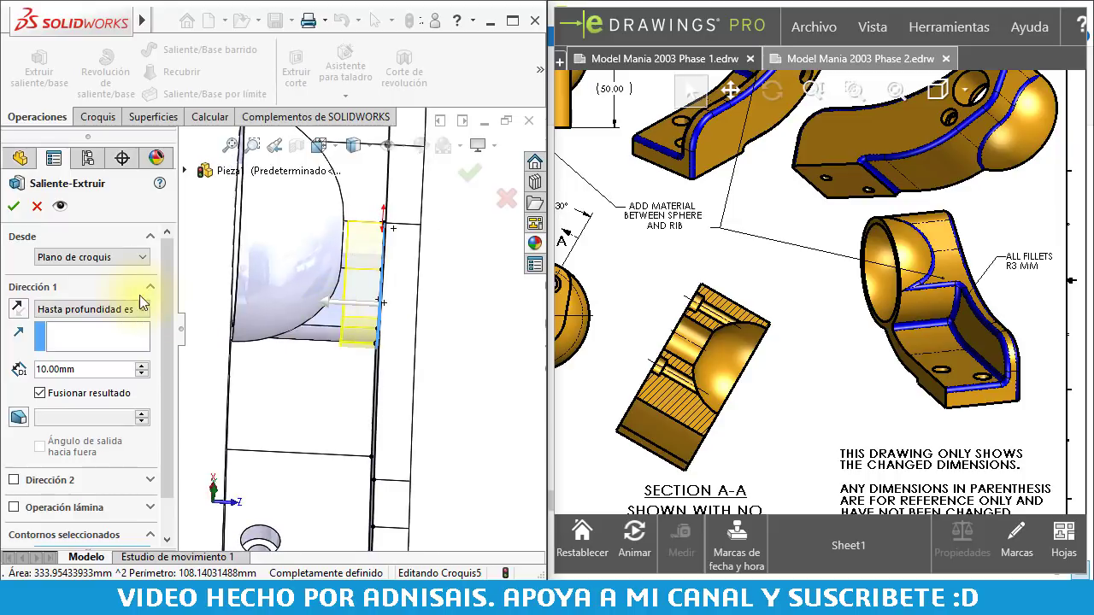
Extrude Up To Surface at the sphere face and accept Saliente-Extruir3
{"action": "left_click", "coordinate": [94, 310]}
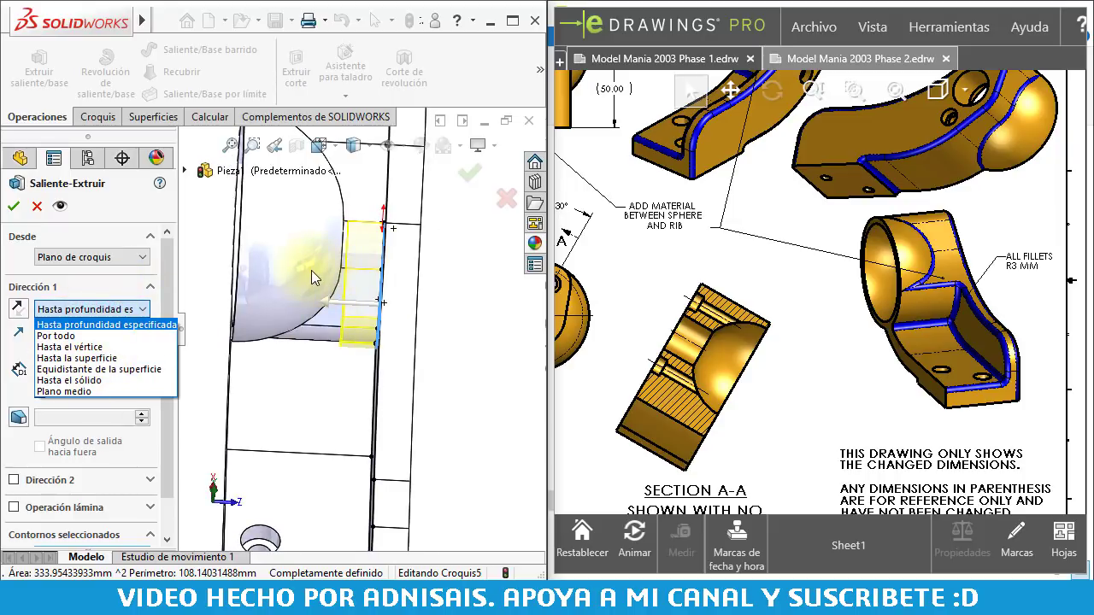
{"action": "left_click", "coordinate": [201, 252]}
{"action": "left_click", "coordinate": [104, 309]}
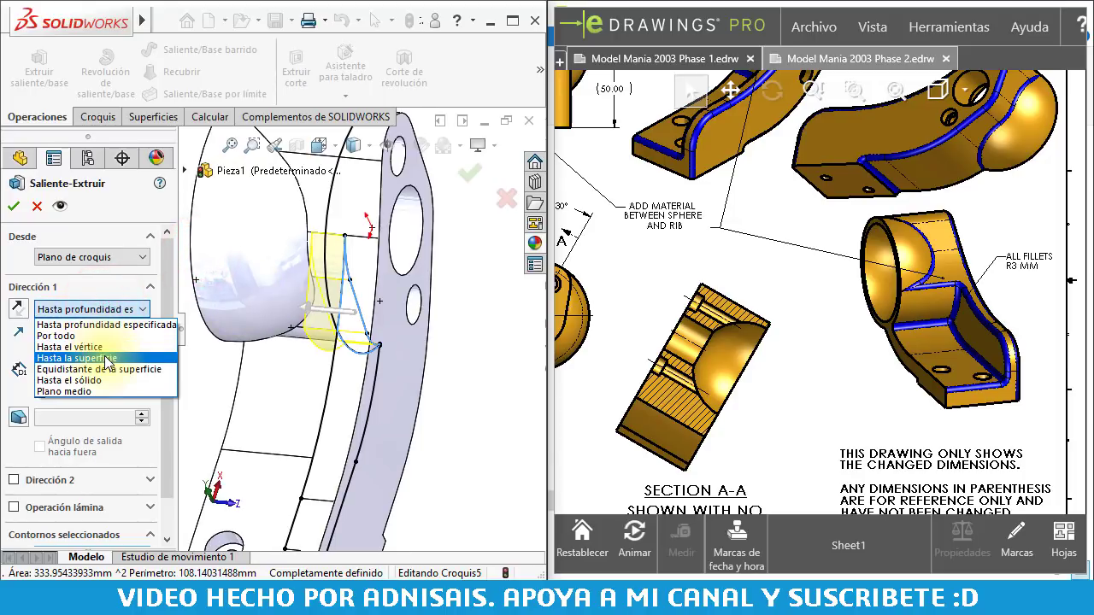
{"action": "left_click", "coordinate": [106, 359]}
{"action": "left_click", "coordinate": [263, 310]}
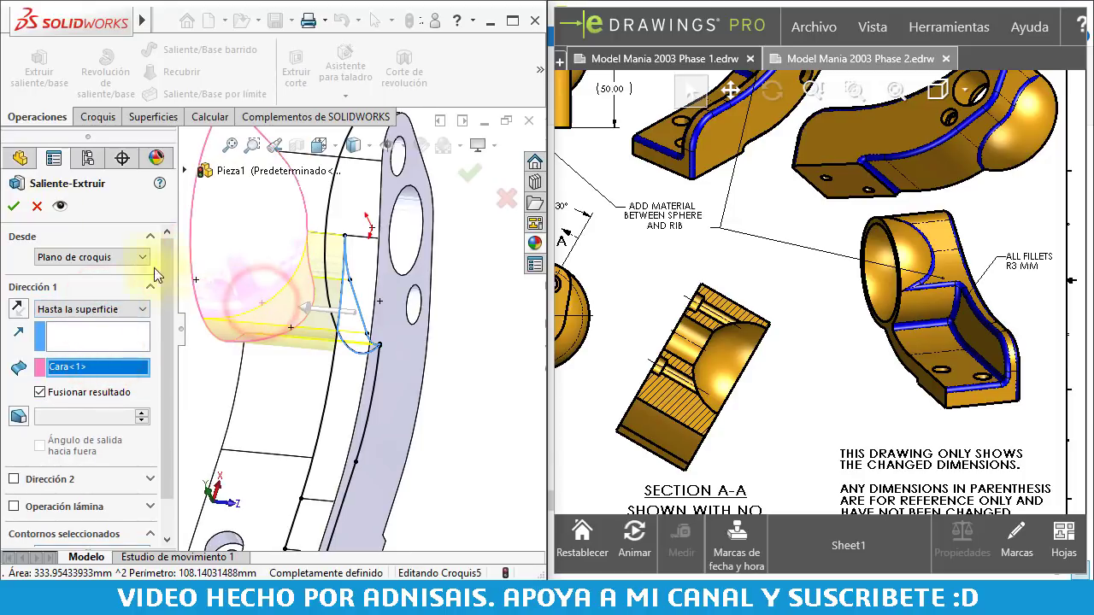
{"action": "left_click", "coordinate": [13, 209]}
{"action": "mouse_move", "coordinate": [305, 325]}
{"action": "middle_mouse_down"}
{"action": "mouse_move", "coordinate": [317, 330]}
{"action": "mouse_move", "coordinate": [309, 279]}
{"action": "mouse_move", "coordinate": [373, 251]}
{"action": "mouse_move", "coordinate": [359, 271]}
{"action": "middle_mouse_up"}
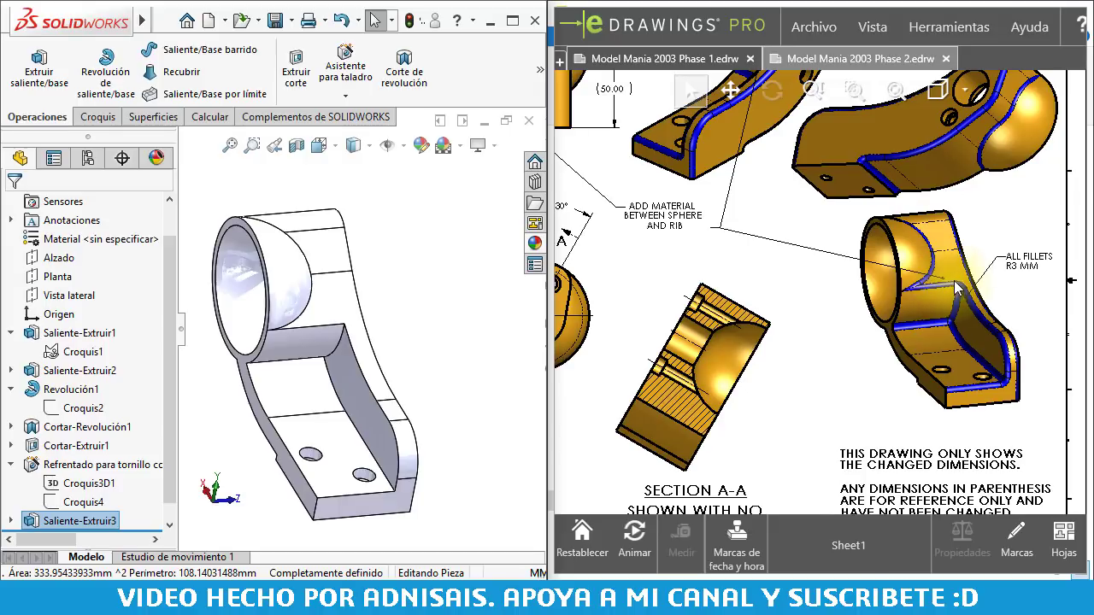
Drag the rollback bar below Redondeo1 so the fillet follows Saliente-Extruir3
{"action": "left_click_drag", "start_coordinate": [955, 289], "coordinate": [965, 280]}
{"action": "mouse_move", "coordinate": [305, 317]}
{"action": "middle_mouse_down"}
{"action": "mouse_move", "coordinate": [317, 293]}
{"action": "mouse_move", "coordinate": [305, 313]}
{"action": "middle_mouse_up"}
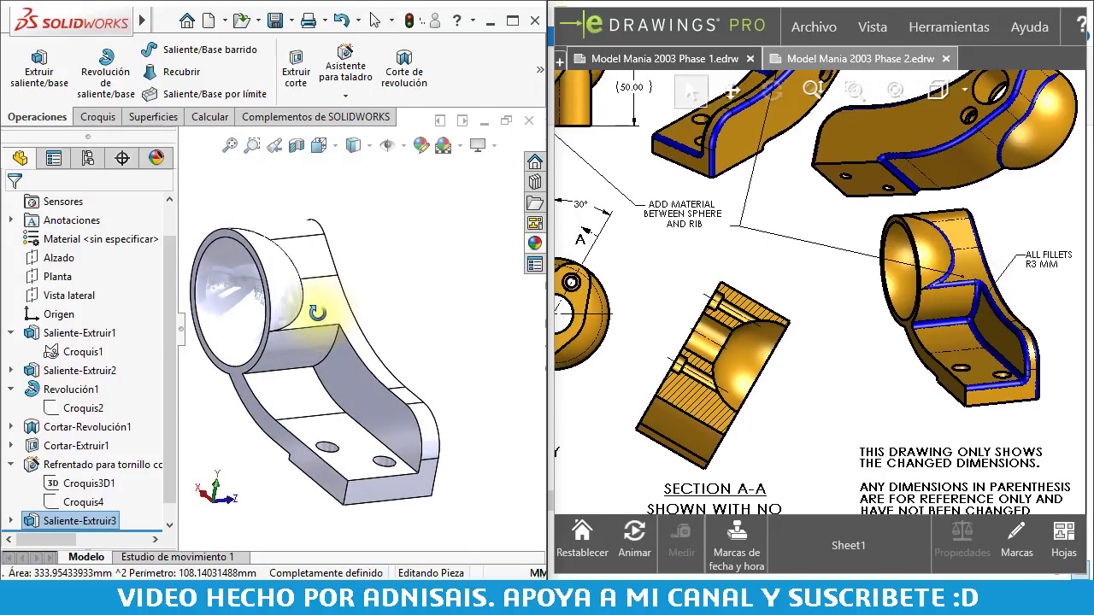
{"action": "left_click", "coordinate": [171, 362]}
{"action": "left_click_drag", "start_coordinate": [128, 511], "coordinate": [152, 530]}
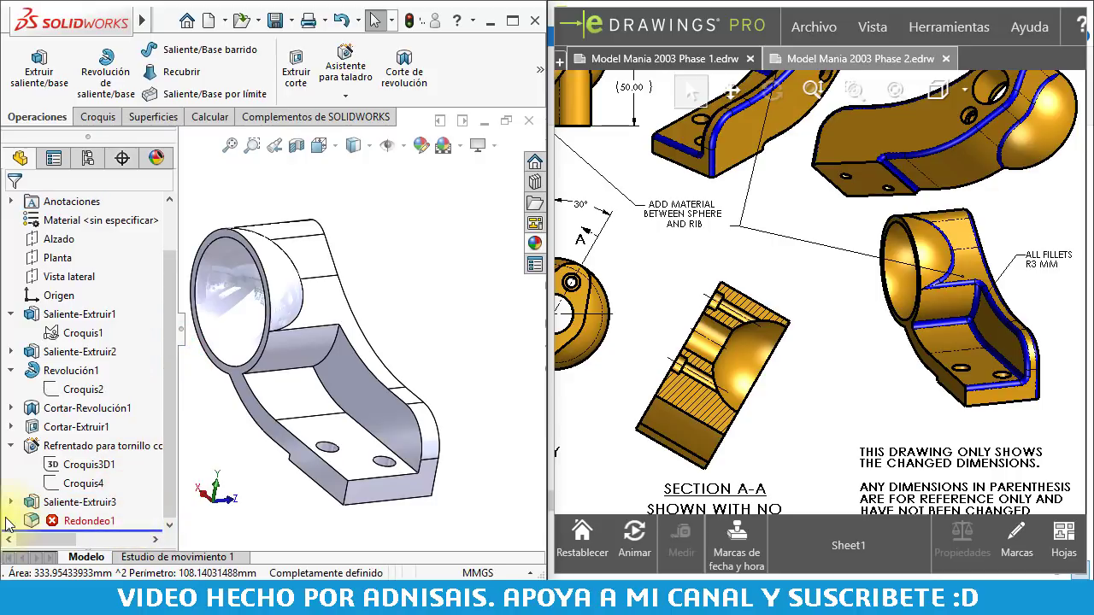
Edit Redondeo1 and clear all items from its fillet selection list
{"action": "left_click", "coordinate": [25, 522]}
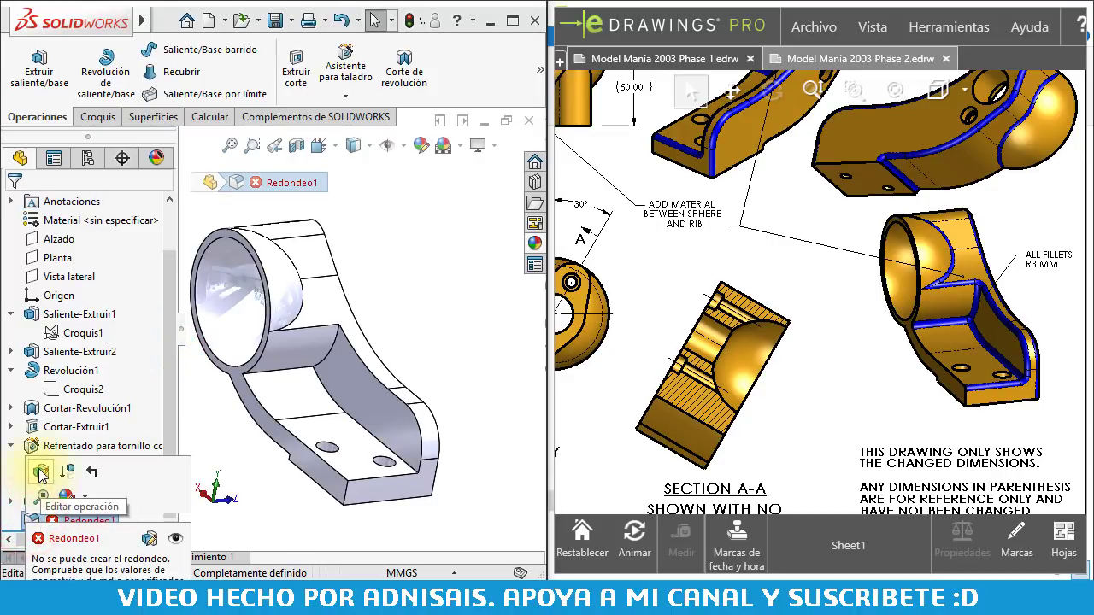
{"action": "left_click", "coordinate": [41, 497]}
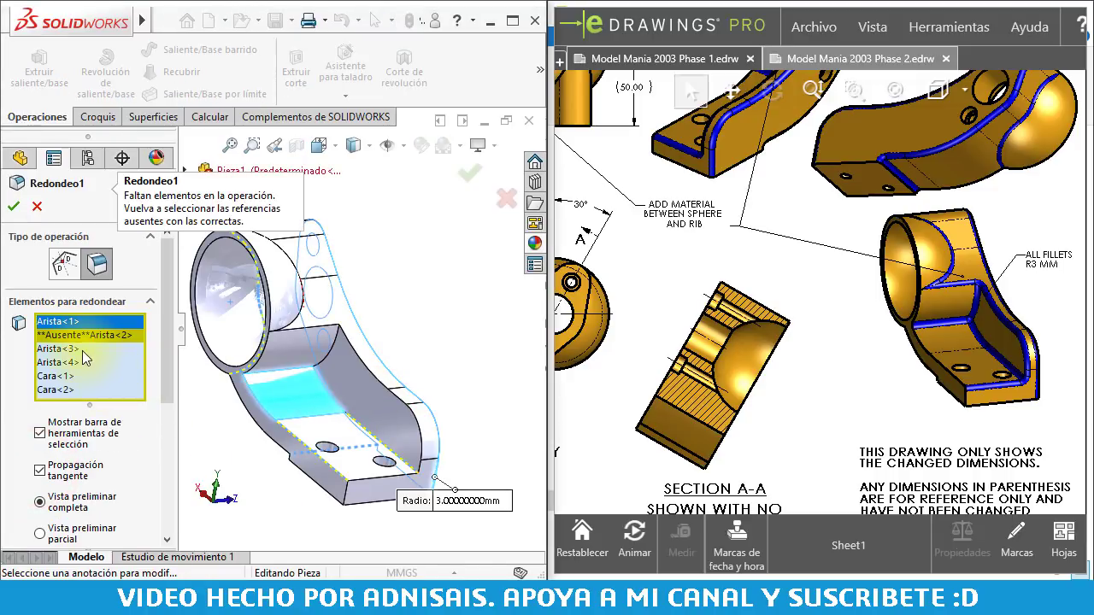
{"action": "right_click", "coordinate": [131, 355]}
{"action": "left_click", "coordinate": [162, 362]}
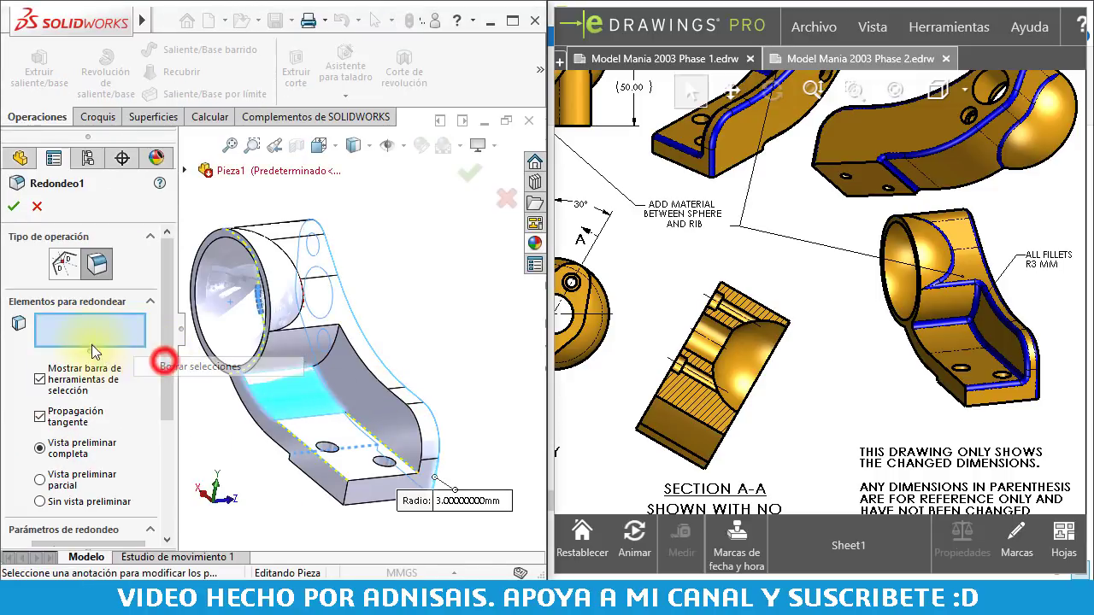
{"action": "left_click", "coordinate": [104, 332]}
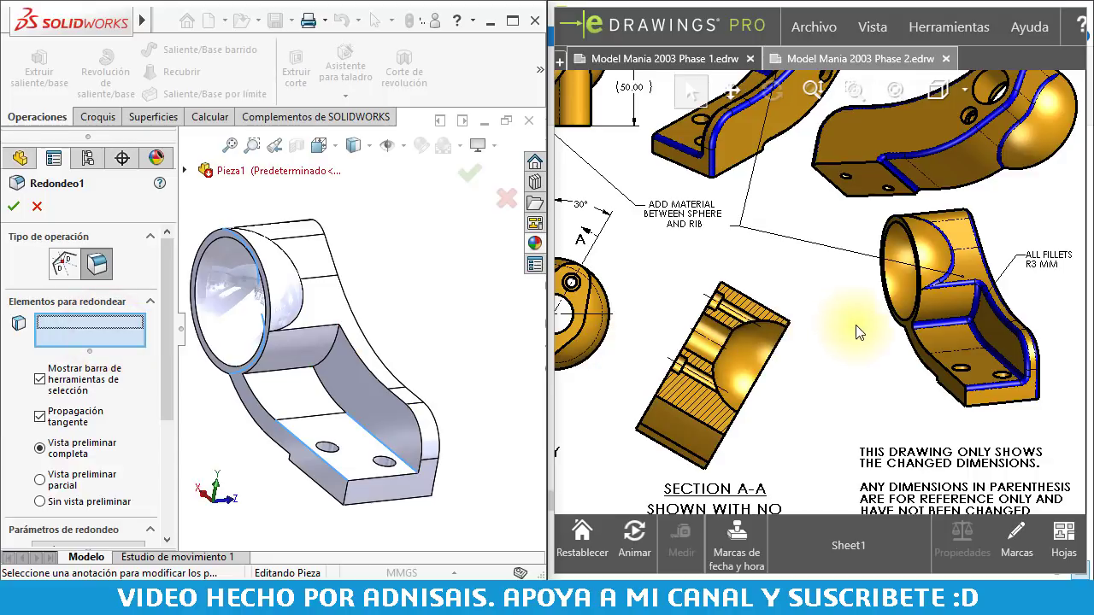
Add the rib's inner face and its surrounding edges to the Redondeo1 selection
{"action": "left_click", "coordinate": [362, 382]}
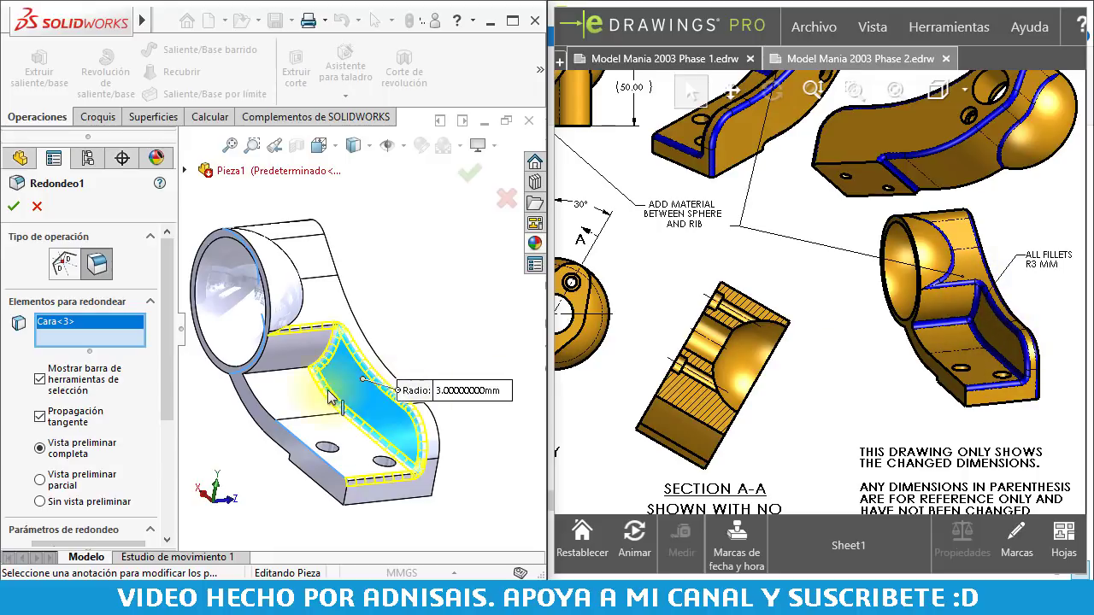
{"action": "left_click", "coordinate": [291, 378]}
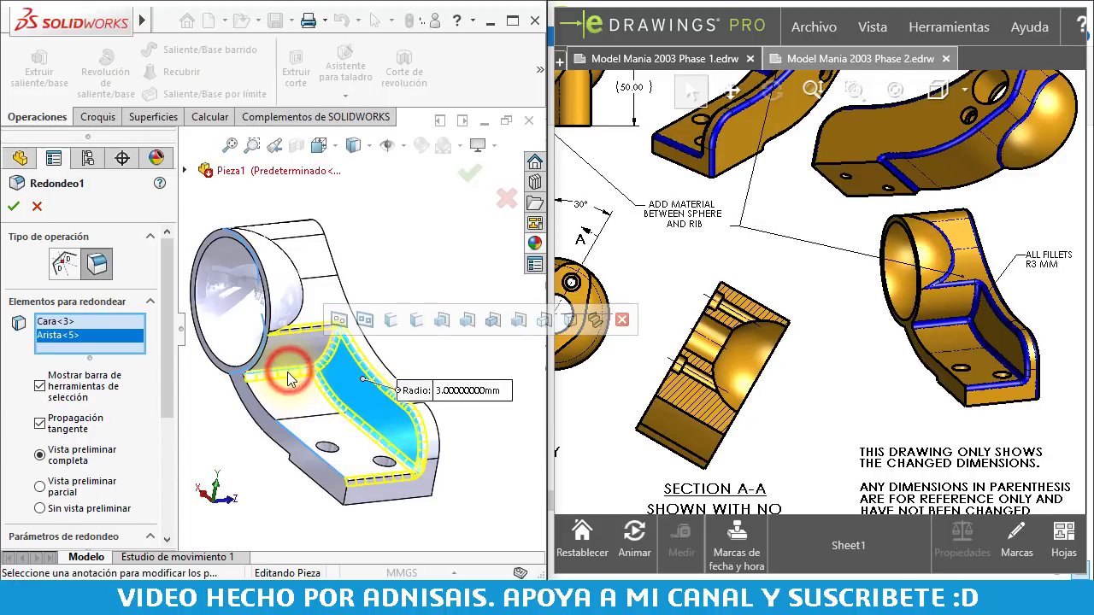
{"action": "left_click", "coordinate": [440, 438]}
{"action": "mouse_move", "coordinate": [441, 438]}
{"action": "middle_mouse_down"}
{"action": "mouse_move", "coordinate": [209, 227]}
{"action": "mouse_move", "coordinate": [248, 248]}
{"action": "middle_mouse_up"}
{"action": "left_click", "coordinate": [675, 358]}
{"action": "left_click_drag", "start_coordinate": [969, 319], "coordinate": [921, 388]}
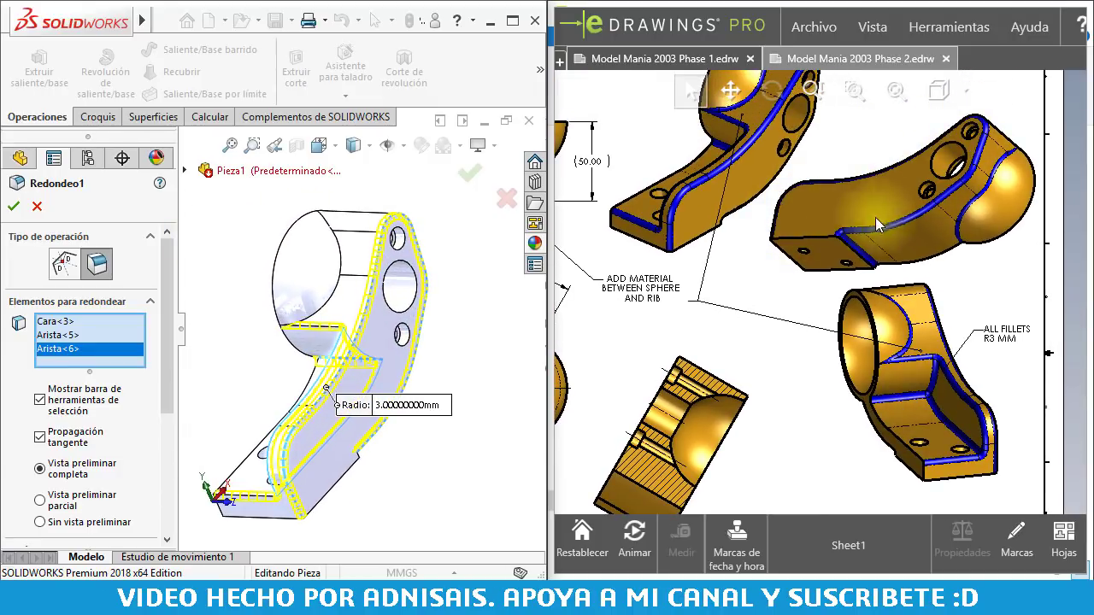
{"action": "middle_click_drag", "start_coordinate": [359, 359], "coordinate": [293, 453]}
{"action": "scroll", "coordinate": [293, 453], "scroll_direction": "down", "scroll_amount": 5}
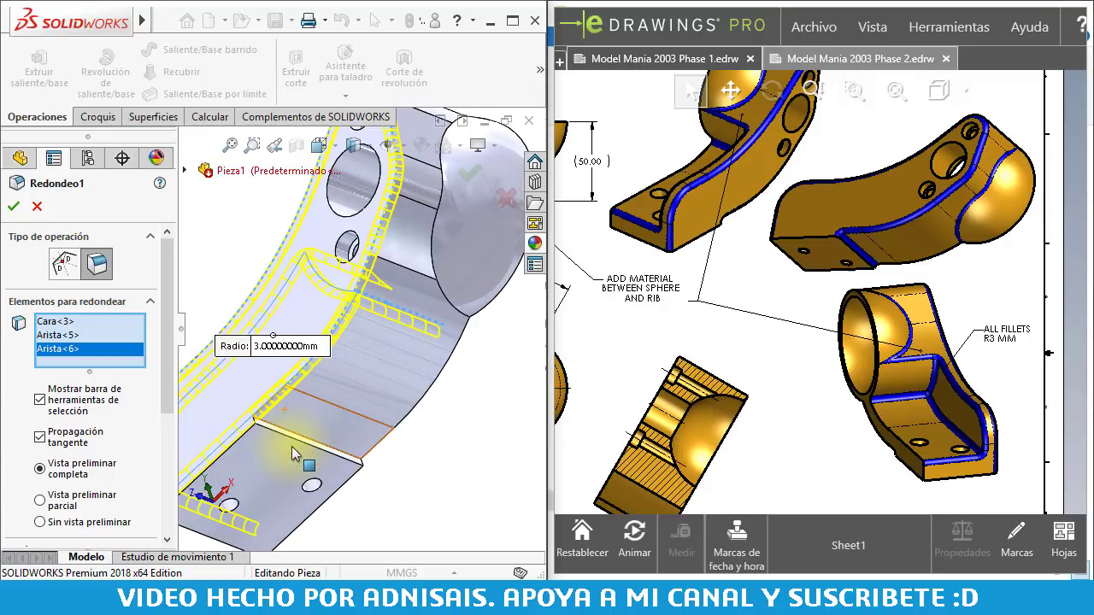
{"action": "left_click", "coordinate": [291, 438]}
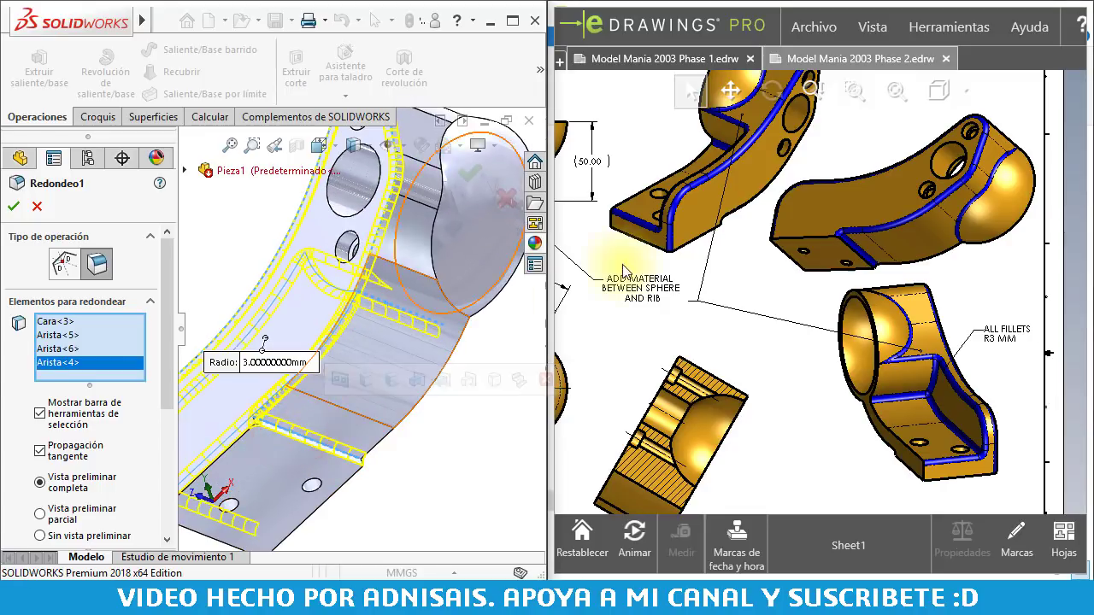
{"action": "left_click", "coordinate": [432, 254]}
Add then remove the arc edge, review the preview, and apply the 3 mm fillet
{"action": "scroll", "coordinate": [436, 249], "scroll_direction": "up", "scroll_amount": 3}
{"action": "middle_click_drag", "start_coordinate": [441, 249], "coordinate": [501, 262]}
{"action": "scroll", "coordinate": [756, 224], "scroll_direction": "down", "scroll_amount": 2}
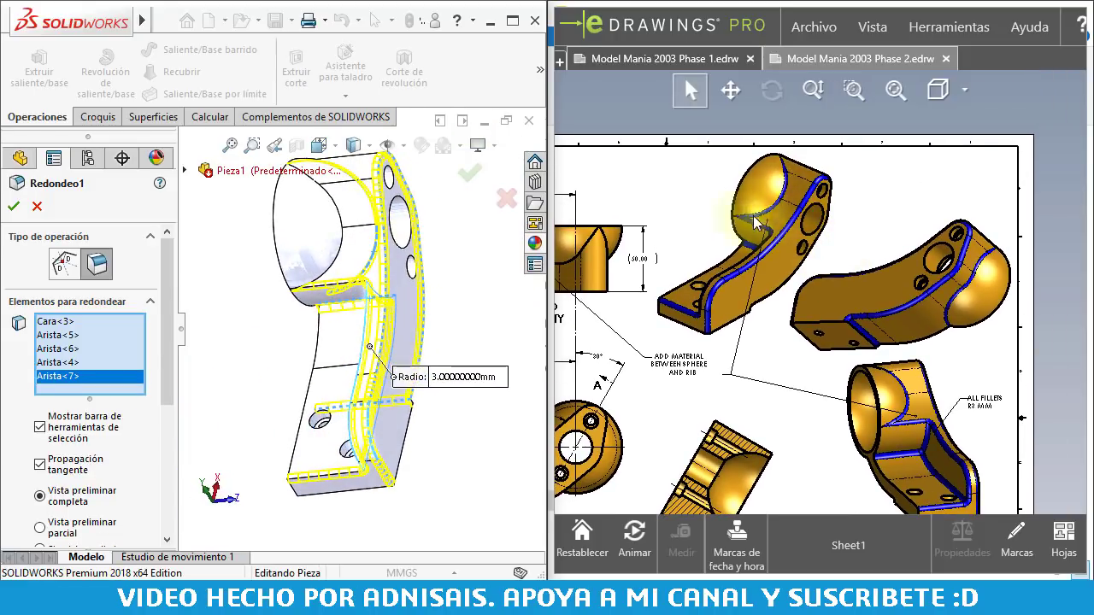
{"action": "left_click", "coordinate": [330, 267]}
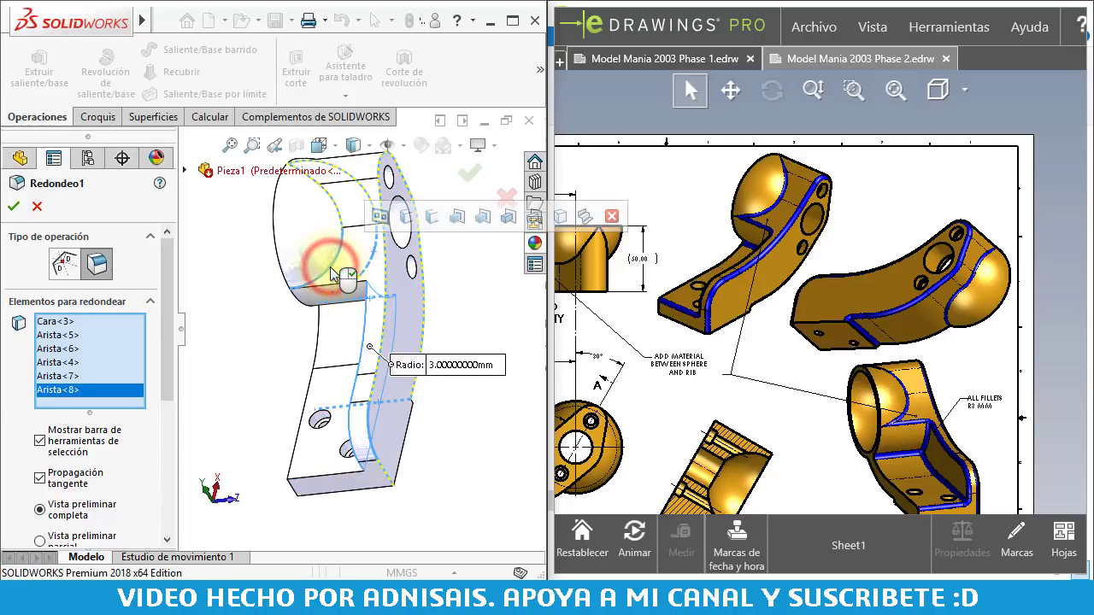
{"action": "scroll", "coordinate": [338, 255], "scroll_direction": "down", "scroll_amount": 3}
{"action": "mouse_move", "coordinate": [343, 247]}
{"action": "middle_mouse_down"}
{"action": "mouse_move", "coordinate": [366, 215]}
{"action": "mouse_move", "coordinate": [365, 266]}
{"action": "middle_mouse_up"}
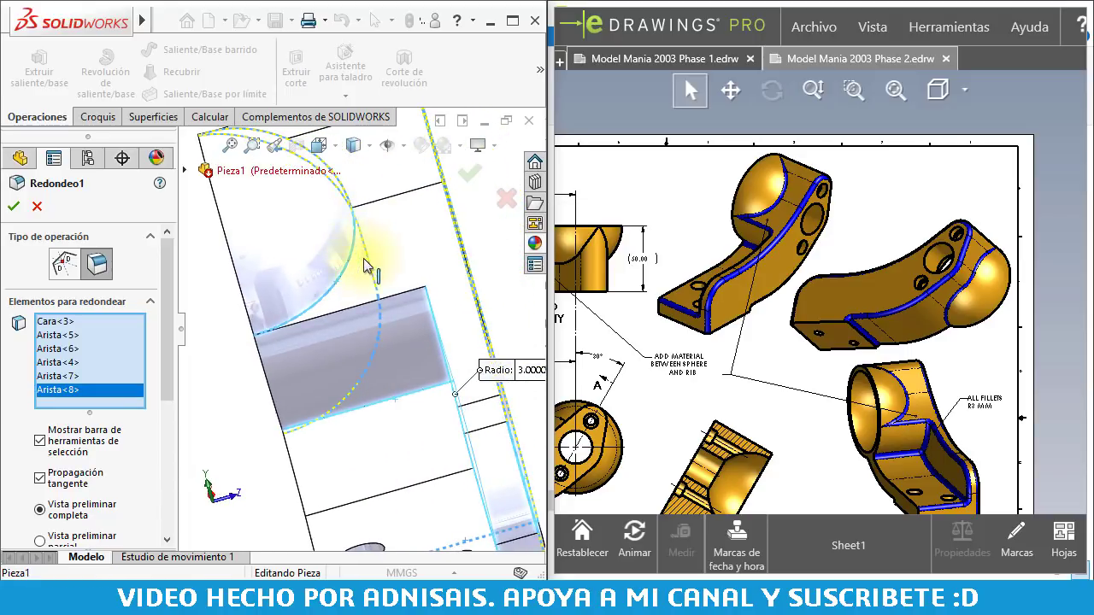
{"action": "left_click", "coordinate": [349, 269]}
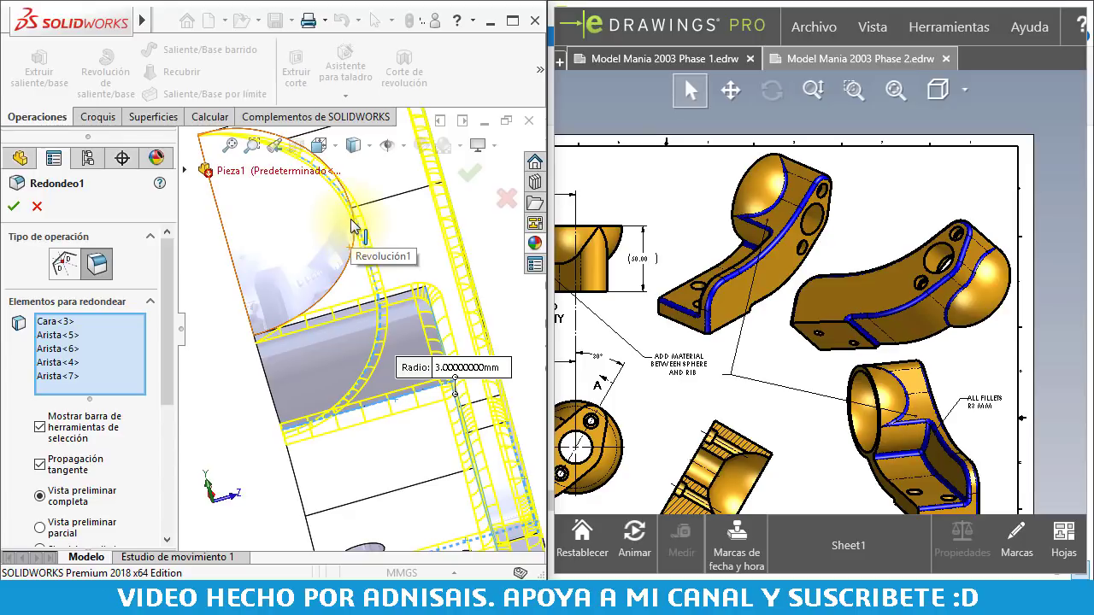
{"action": "middle_click_drag", "start_coordinate": [342, 255], "coordinate": [308, 327]}
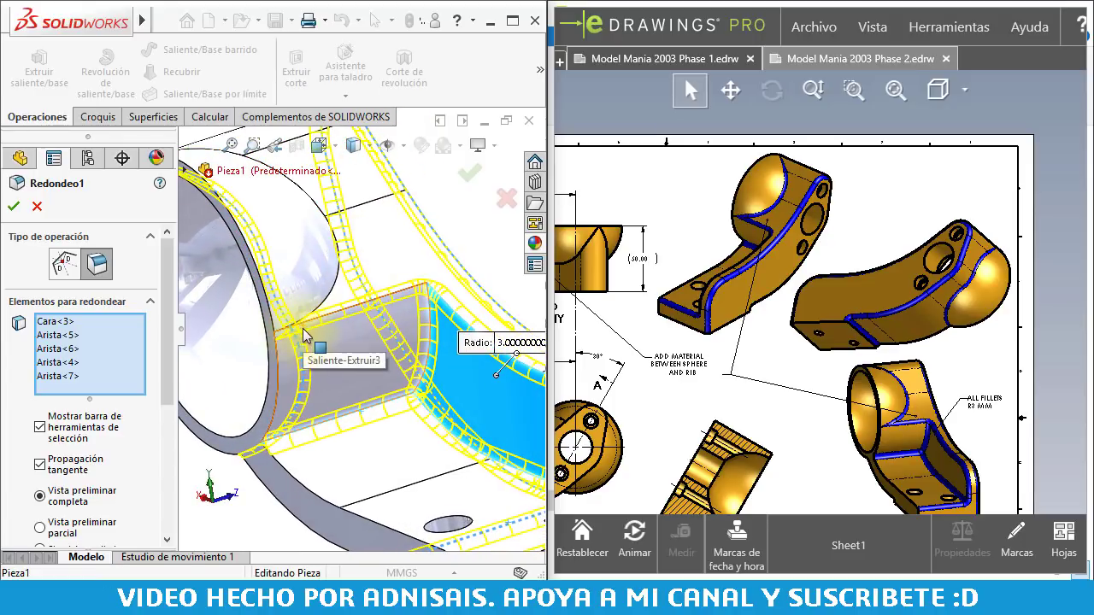
{"action": "mouse_move", "coordinate": [318, 312]}
{"action": "middle_mouse_down"}
{"action": "mouse_move", "coordinate": [352, 338]}
{"action": "mouse_move", "coordinate": [344, 306]}
{"action": "middle_mouse_up"}
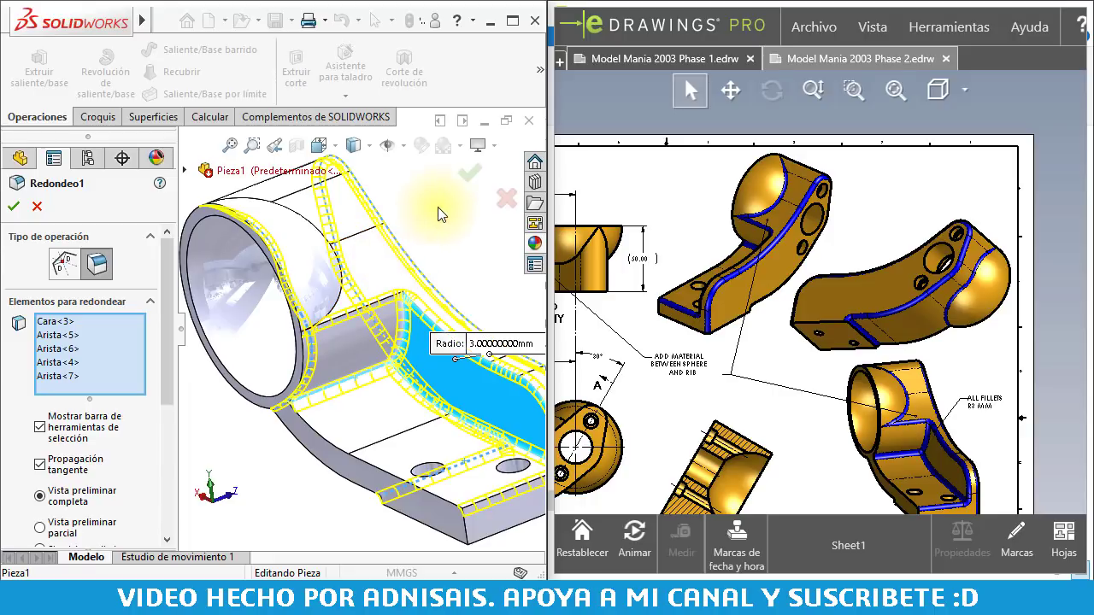
{"action": "left_click", "coordinate": [463, 183]}
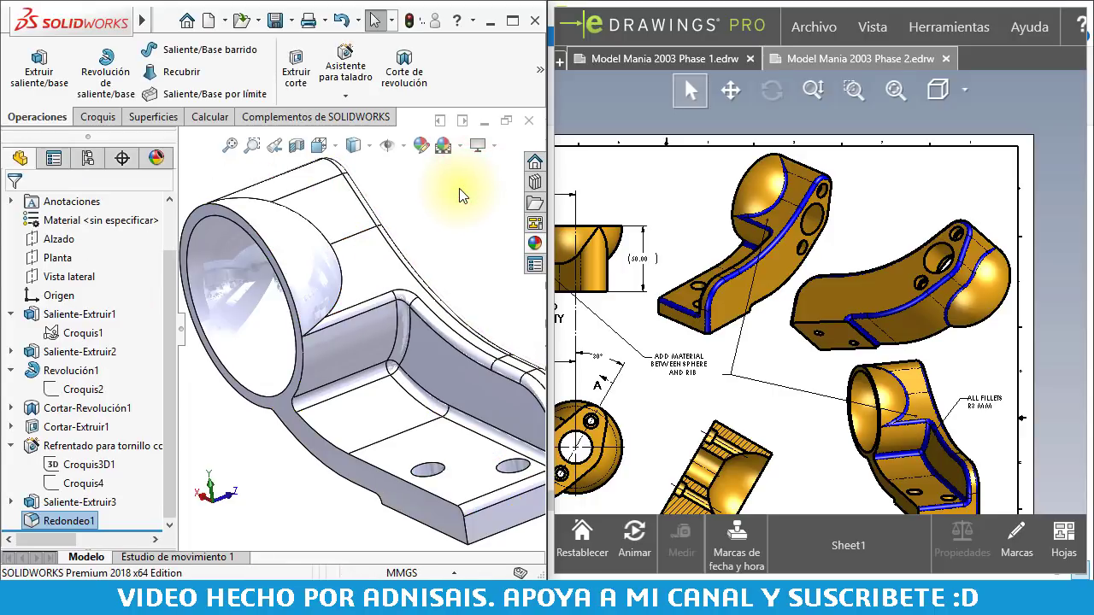
Fillet the curved rib-to-cylinder edge at 3 mm and compare the part with the drawing
{"action": "left_click", "coordinate": [541, 69]}
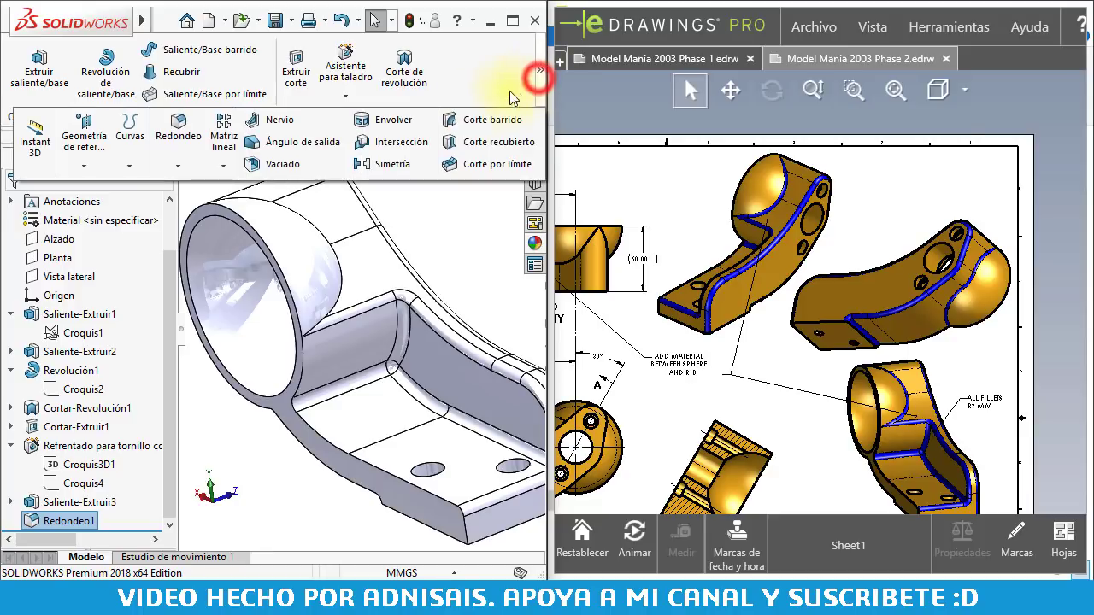
{"action": "left_click", "coordinate": [191, 132]}
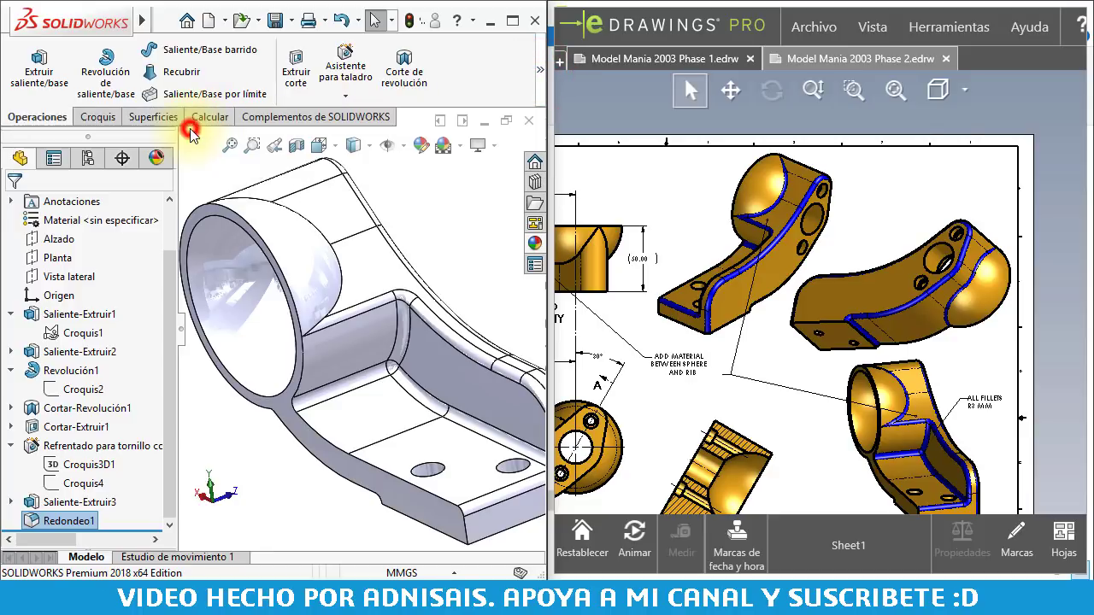
{"action": "left_click", "coordinate": [342, 278]}
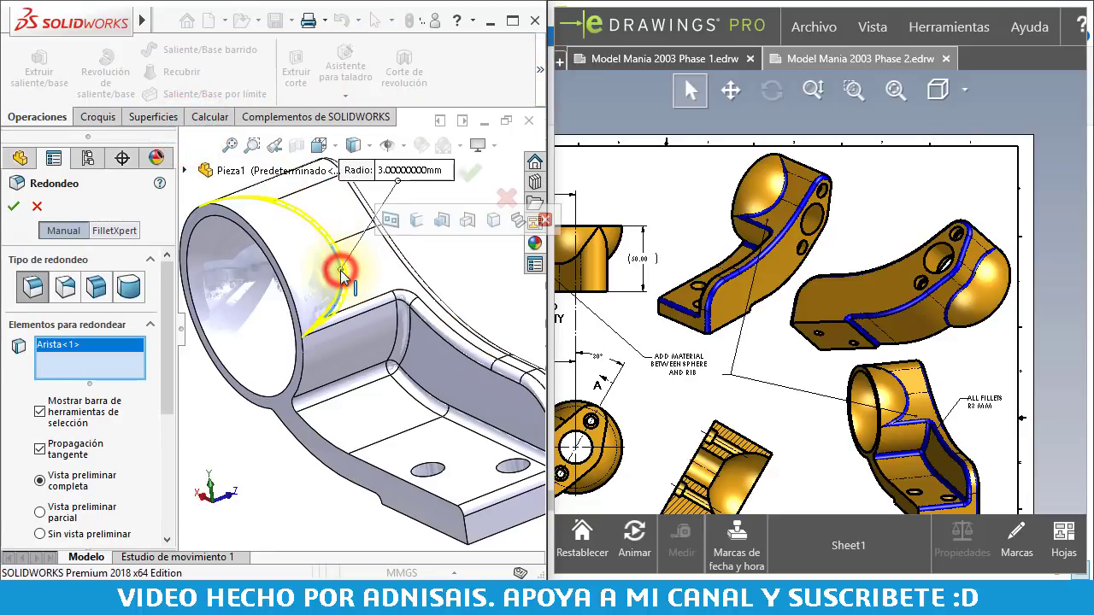
{"action": "left_click", "coordinate": [12, 206]}
{"action": "mouse_move", "coordinate": [444, 325]}
{"action": "middle_mouse_down"}
{"action": "mouse_move", "coordinate": [511, 282]}
{"action": "mouse_move", "coordinate": [334, 274]}
{"action": "mouse_move", "coordinate": [313, 303]}
{"action": "middle_mouse_up"}
{"action": "middle_click_drag", "start_coordinate": [768, 338], "coordinate": [825, 289]}
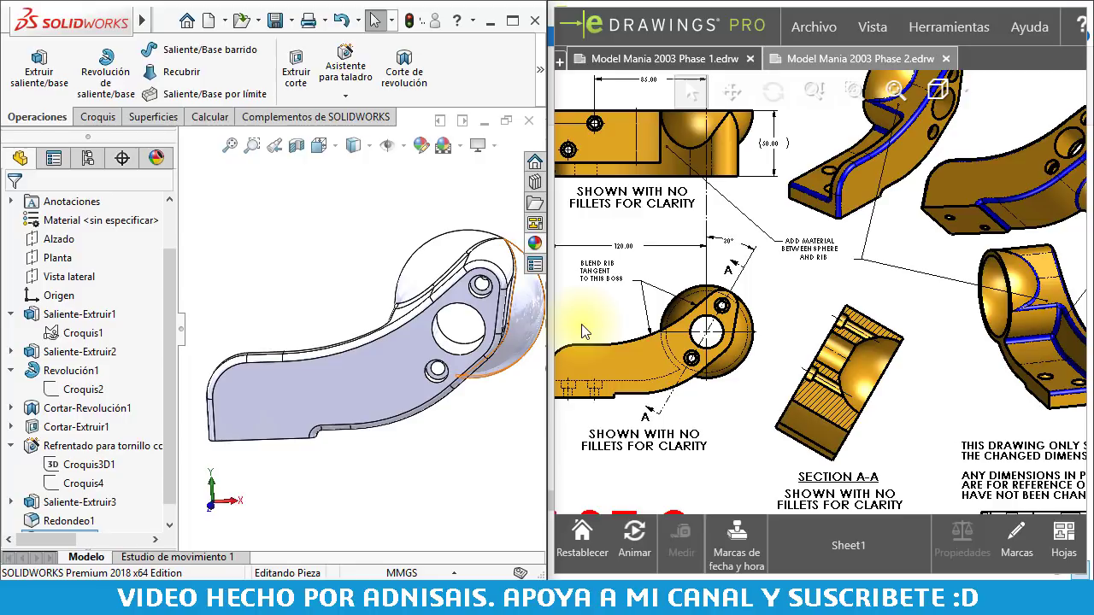
{"action": "mouse_move", "coordinate": [337, 317]}
{"action": "middle_mouse_down"}
{"action": "mouse_move", "coordinate": [374, 310]}
{"action": "mouse_move", "coordinate": [349, 305]}
{"action": "middle_mouse_up"}
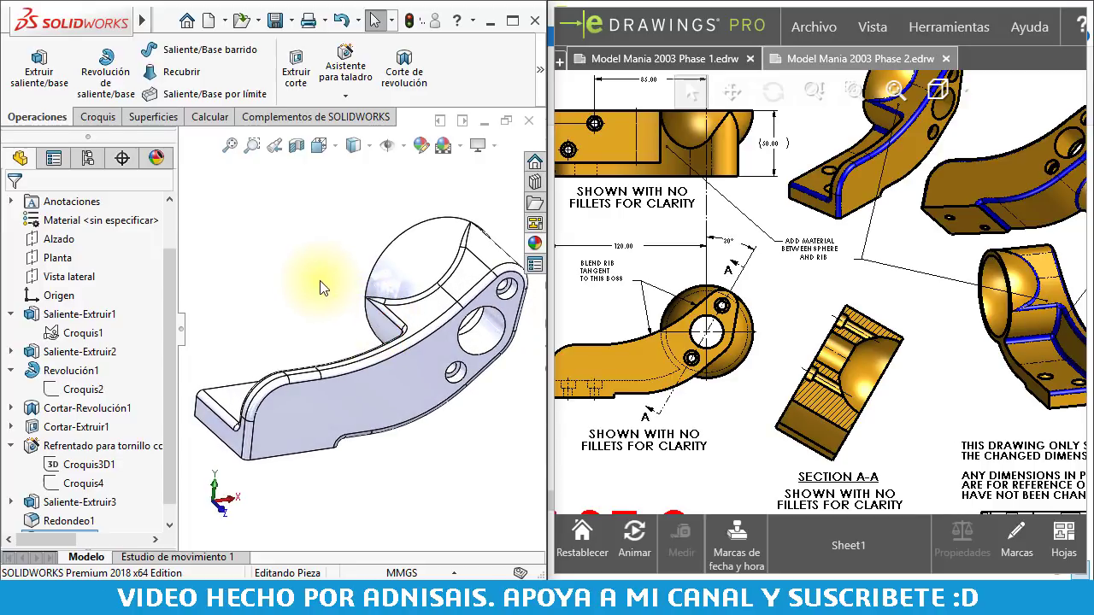